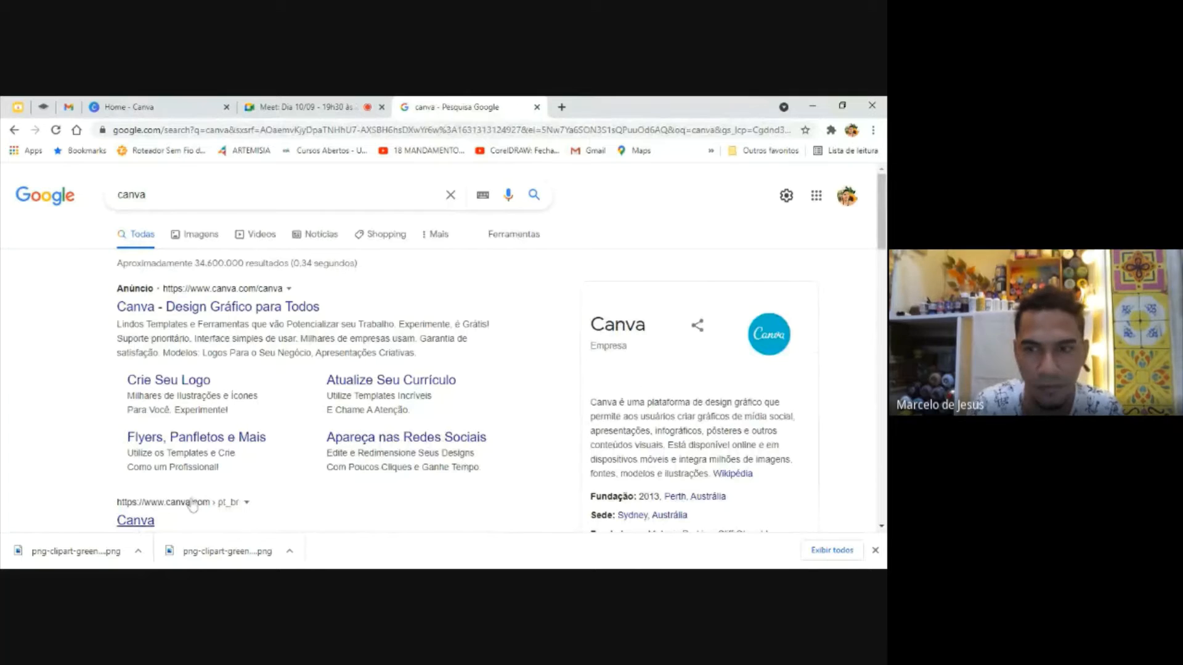
# Switch to Canva and look over the home page's suggested formats and existing designs
pyautogui.click(201, 104)
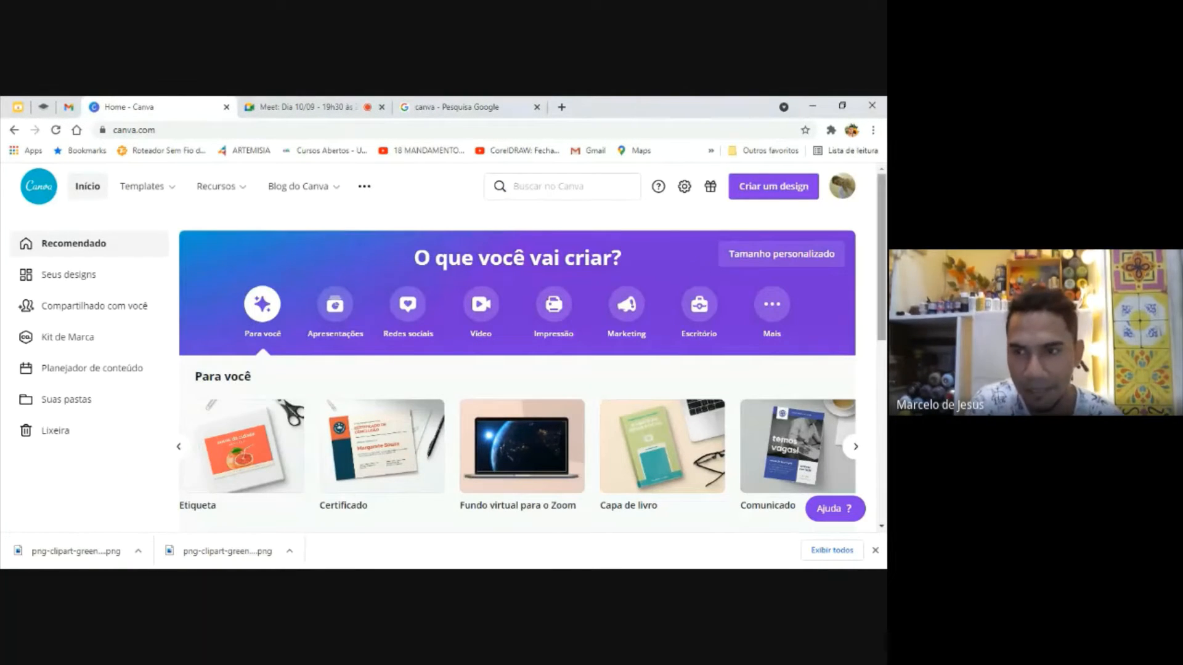
pyautogui.scroll(-2, 517, 345)
pyautogui.scroll(-3, 518, 345)
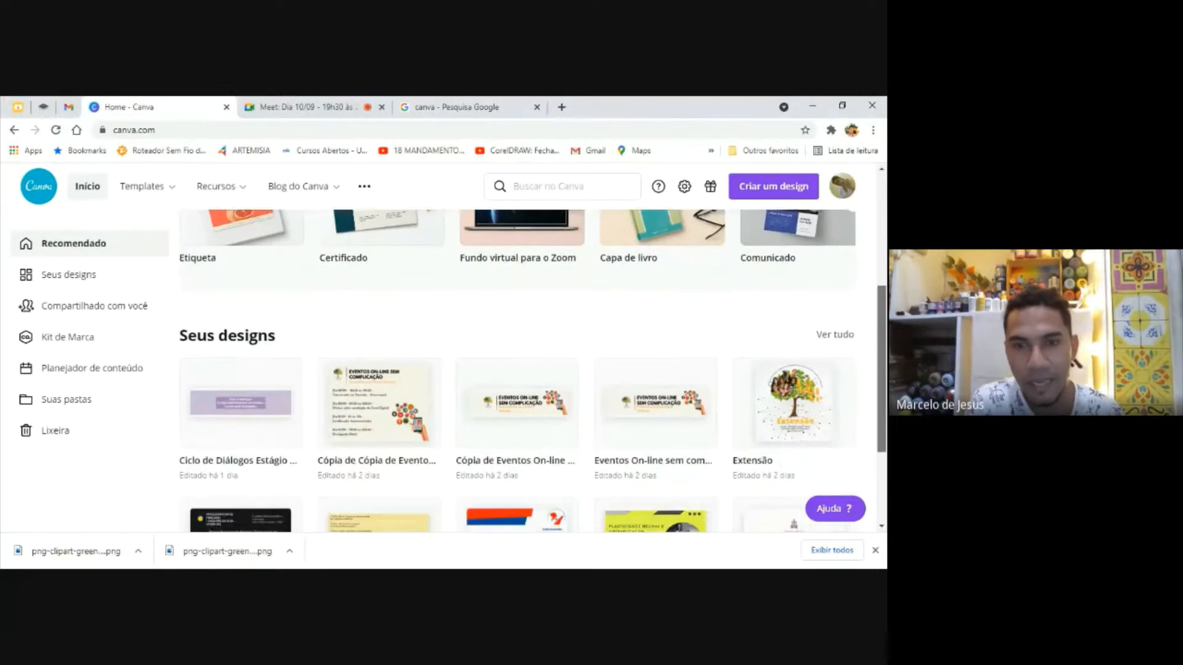
pyautogui.scroll(4, 517, 345)
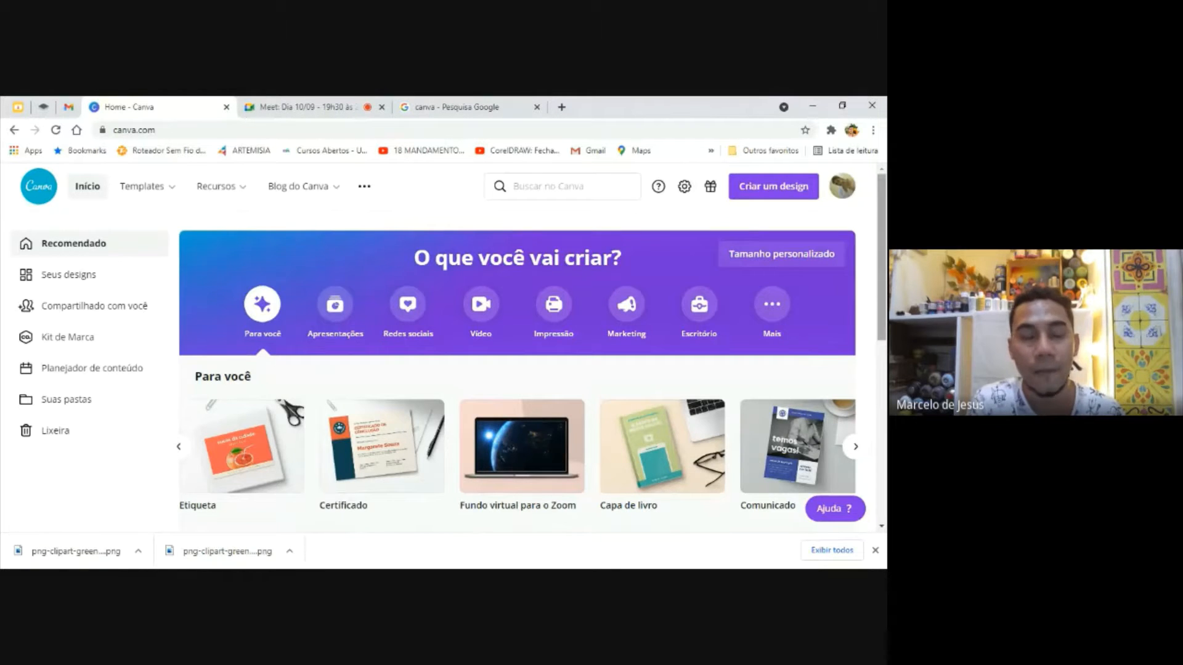
pyautogui.scroll(-1, 517, 345)
pyautogui.scroll(-2, 518, 345)
pyautogui.scroll(2, 517, 345)
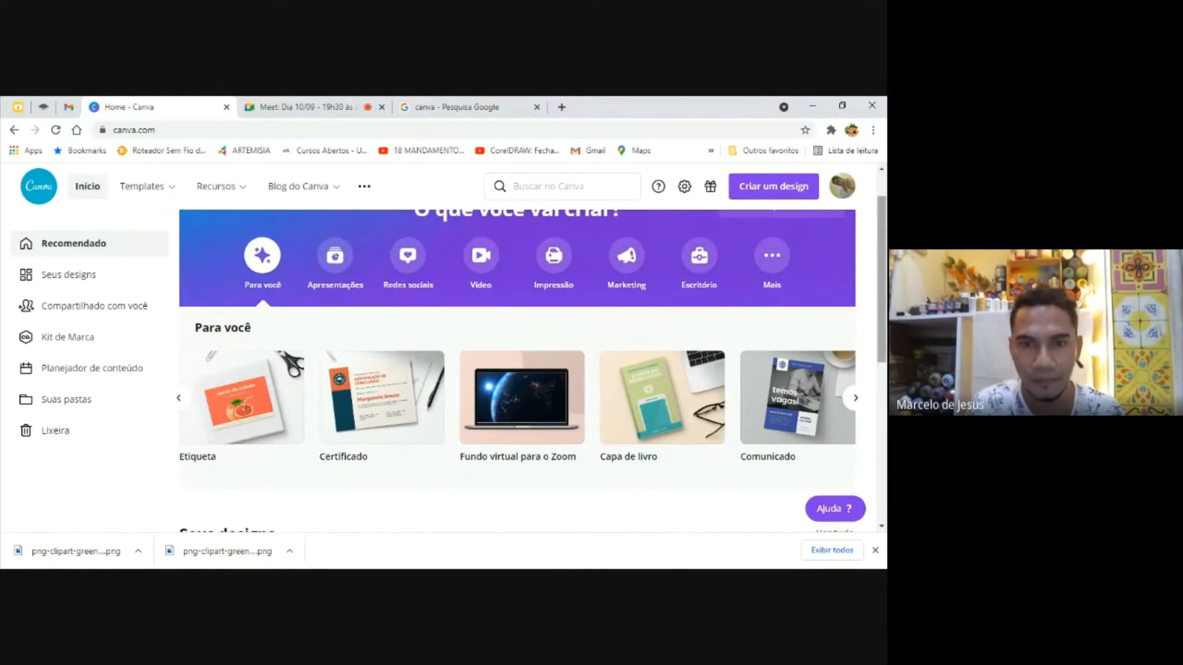
pyautogui.scroll(1, 518, 345)
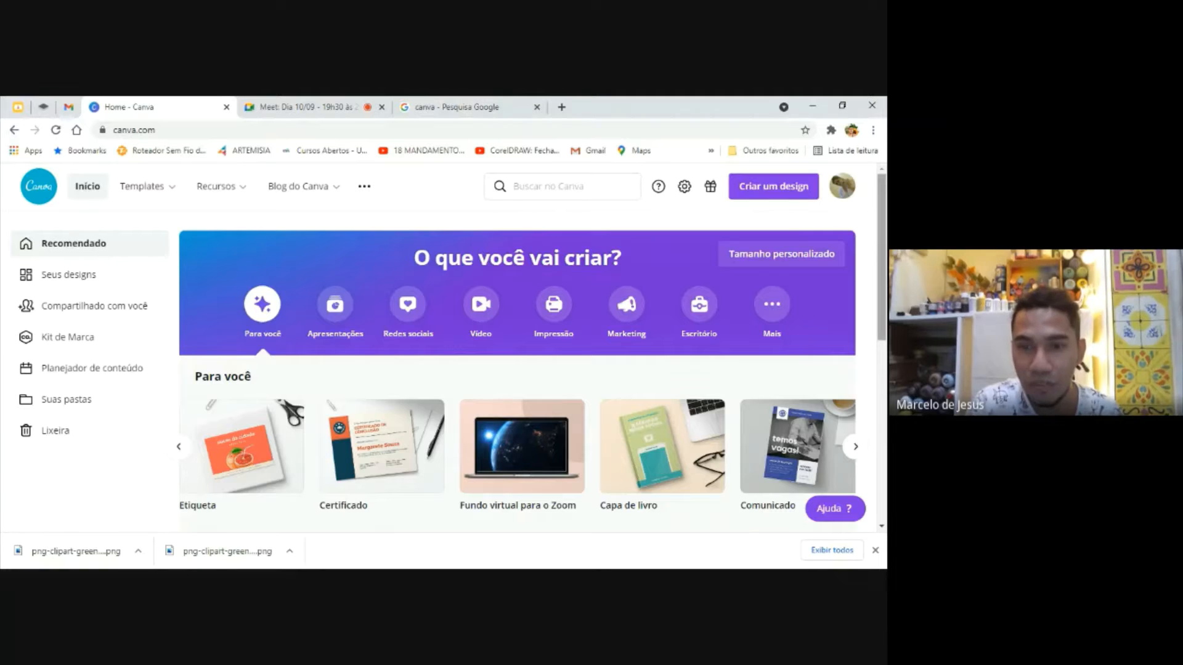
# Browse further design types among the Para você suggestions on the home page
pyautogui.scroll(-1, 531, 343)
pyautogui.click(855, 361)
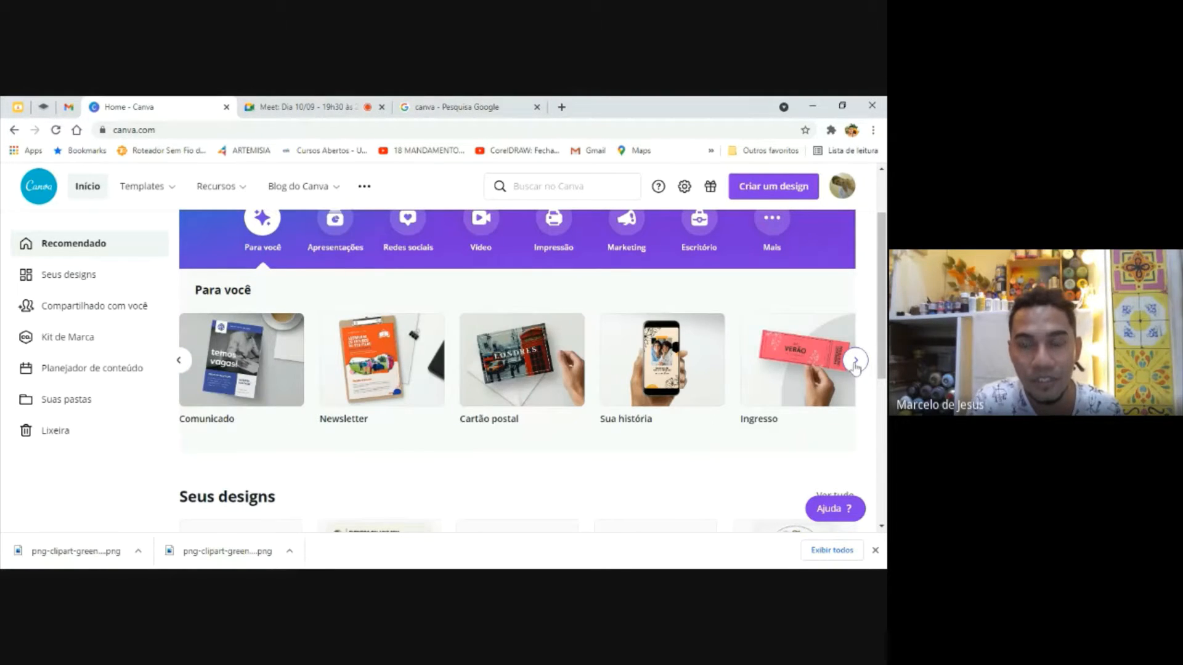
pyautogui.click(855, 362)
pyautogui.scroll(1, 855, 365)
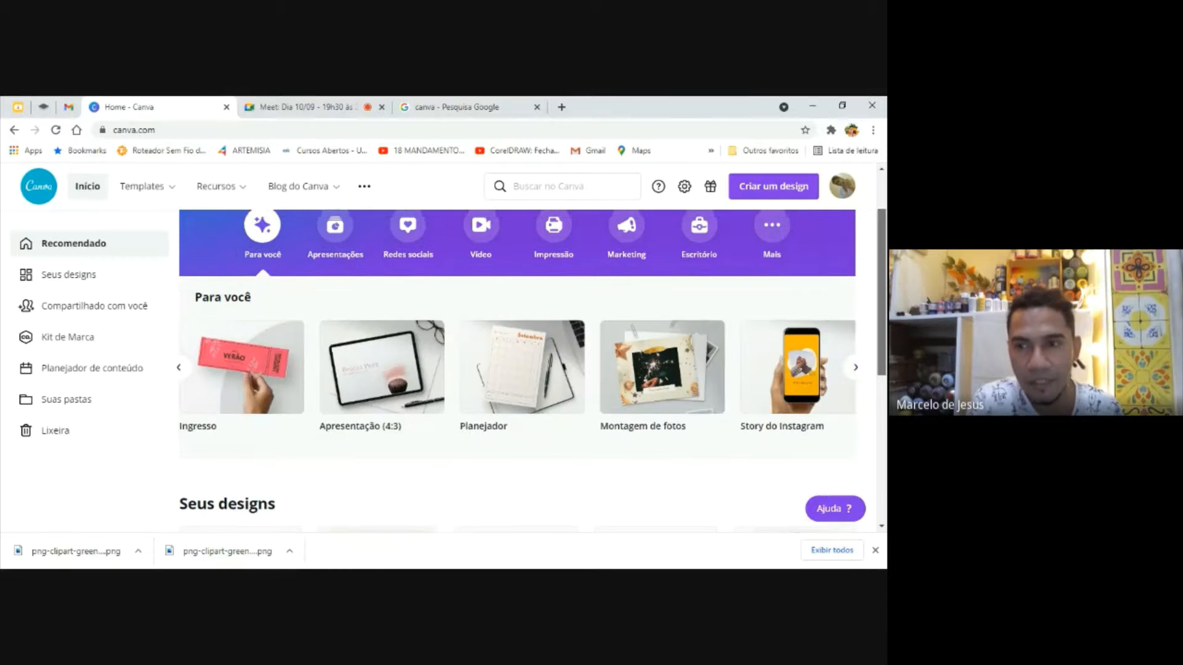
pyautogui.scroll(2, 855, 367)
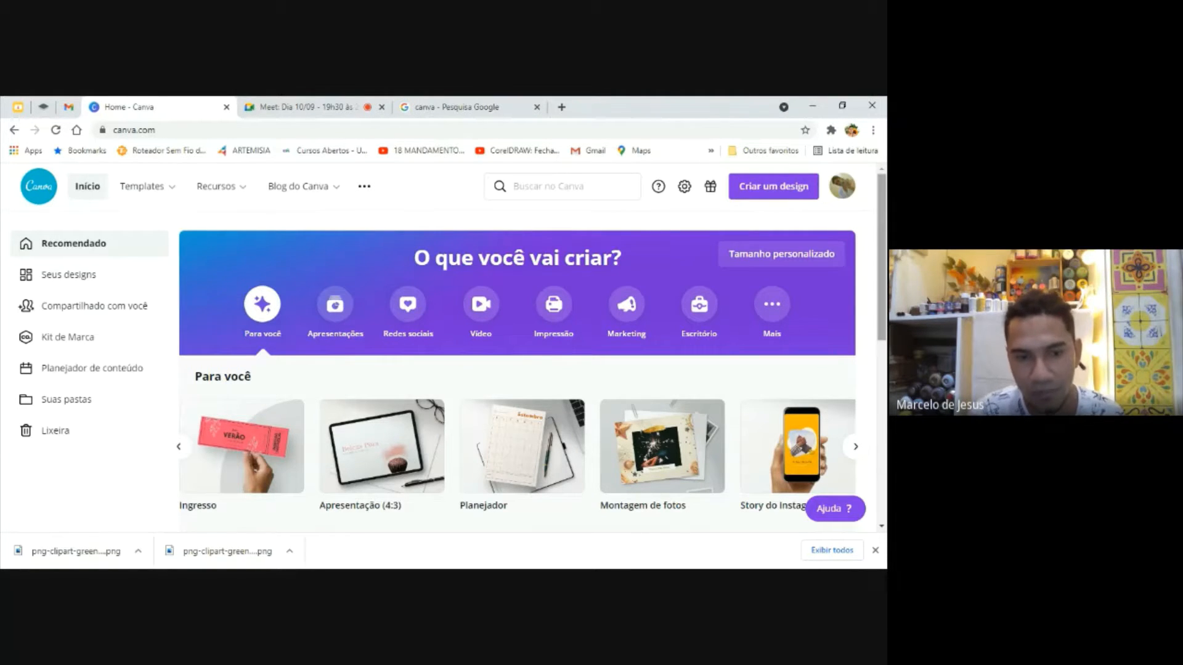
# Return to the first Para você suggestions and create a blank Etiqueta design
pyautogui.scroll(-2, 517, 370)
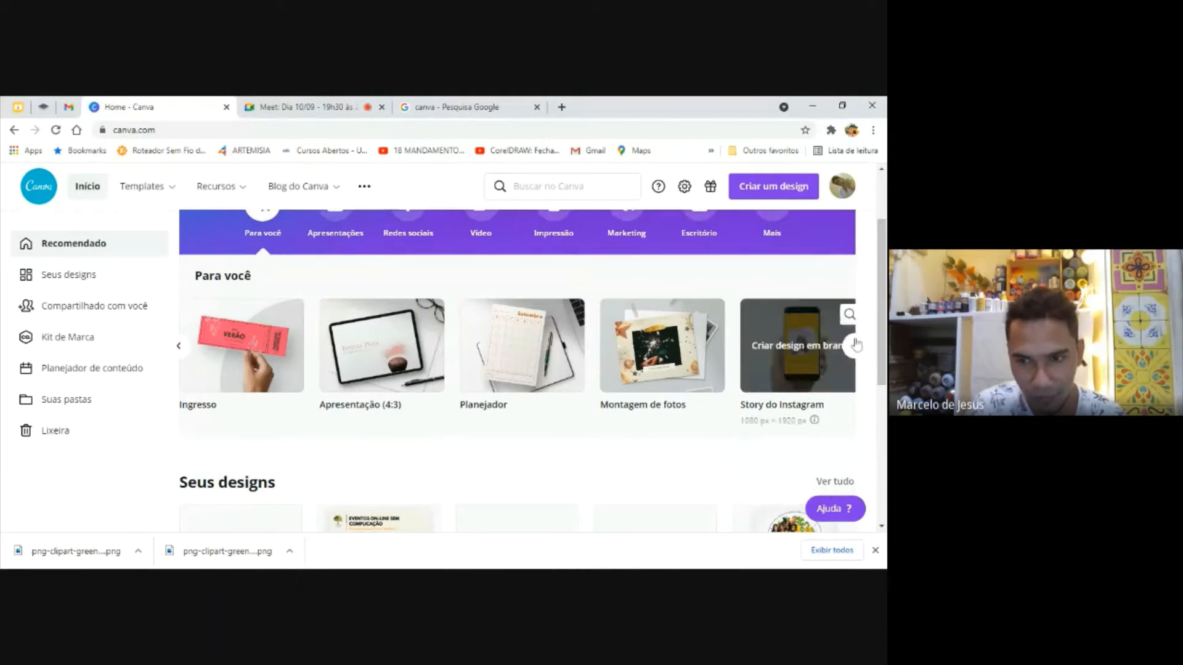
pyautogui.click(179, 347)
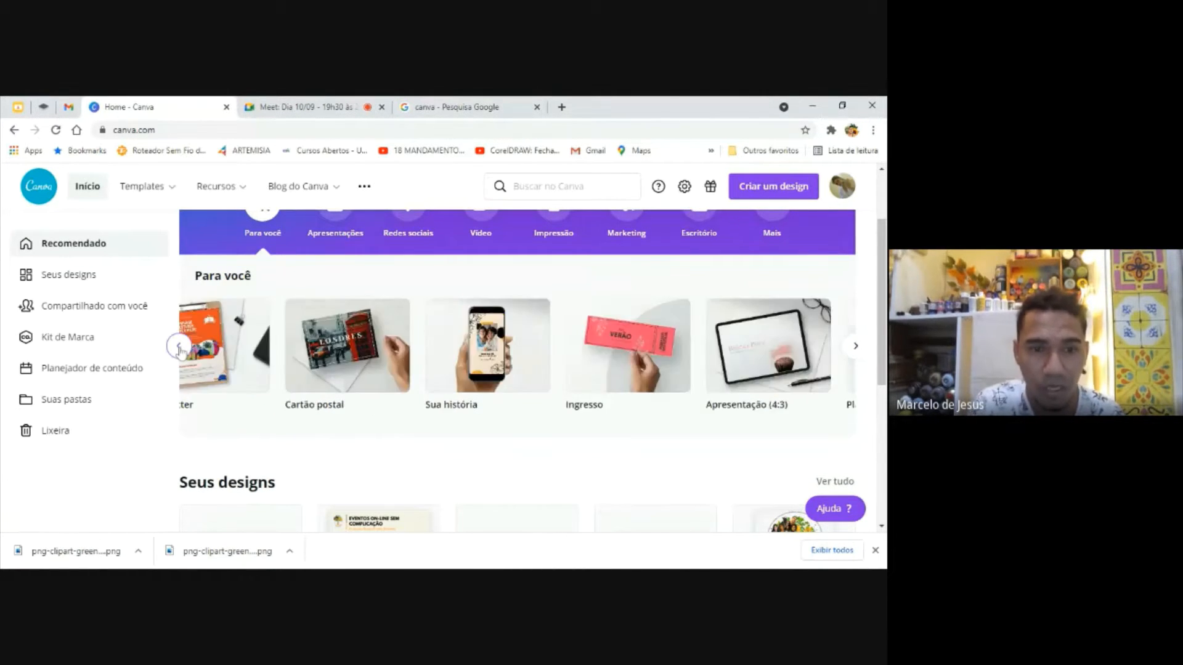
pyautogui.click(180, 347)
pyautogui.click(179, 347)
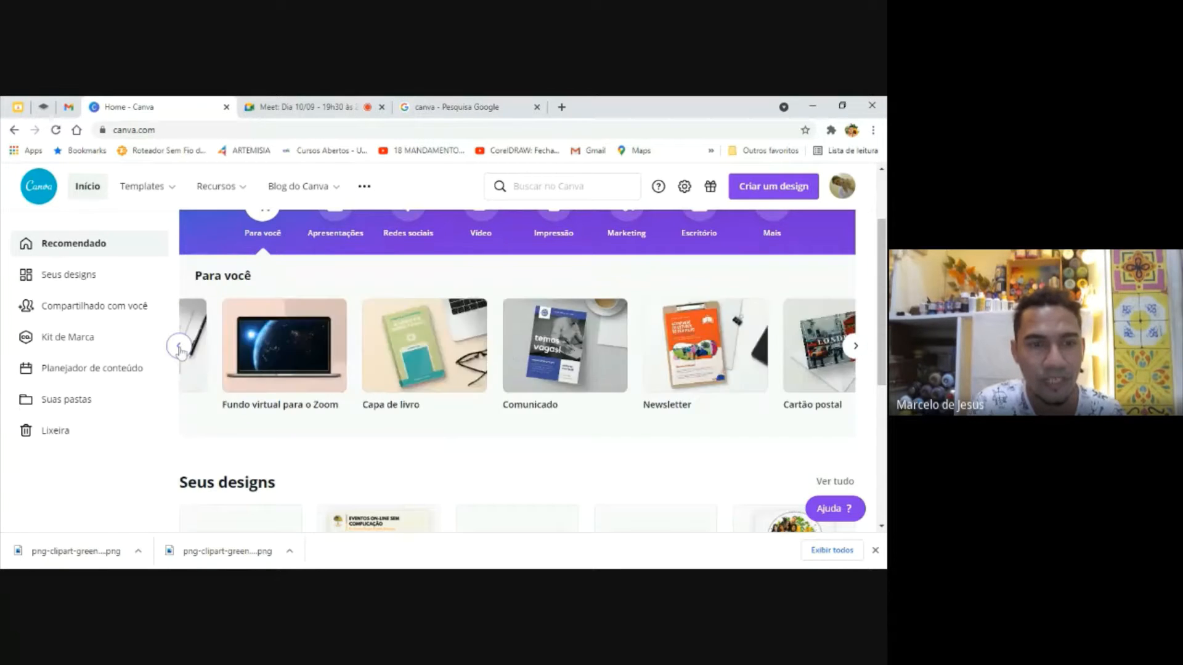
pyautogui.click(179, 347)
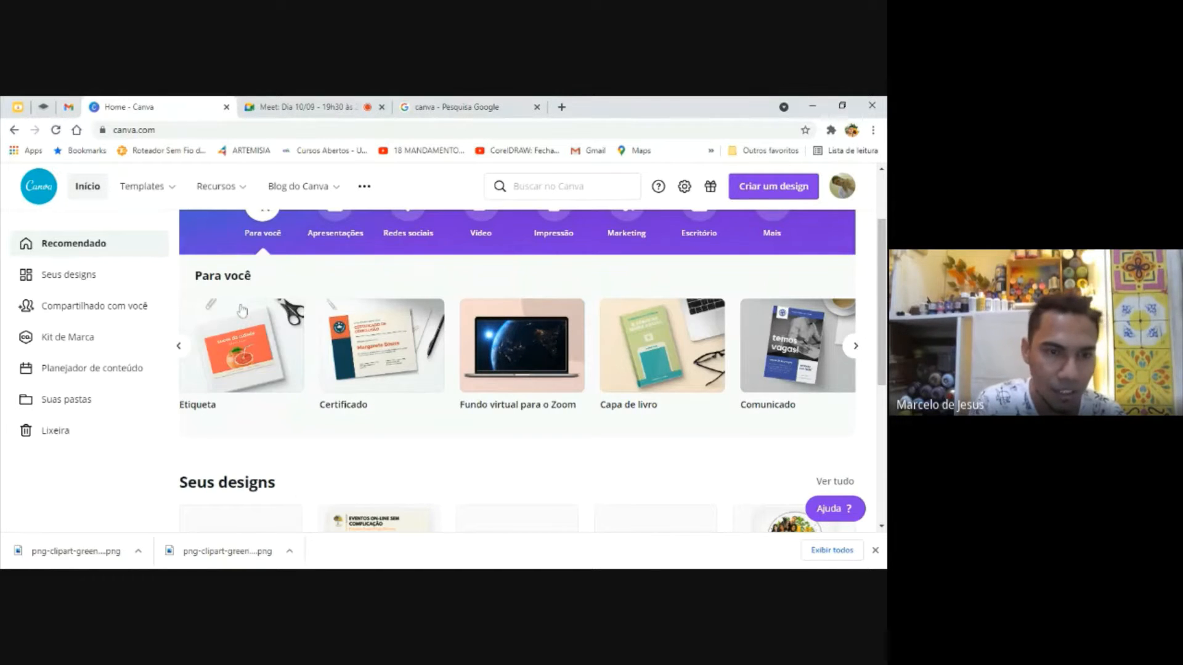
pyautogui.click(247, 341)
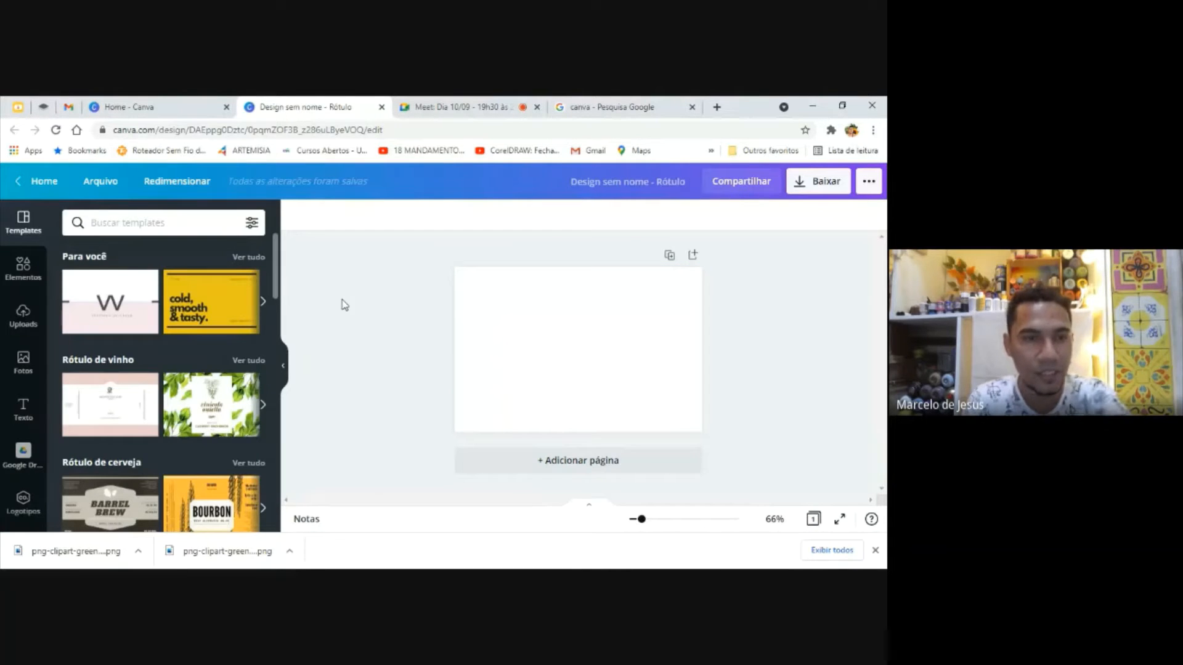
pyautogui.moveTo(277, 270)
pyautogui.mouseDown()
pyautogui.moveTo(270, 337)
pyautogui.moveTo(272, 269)
pyautogui.mouseUp()
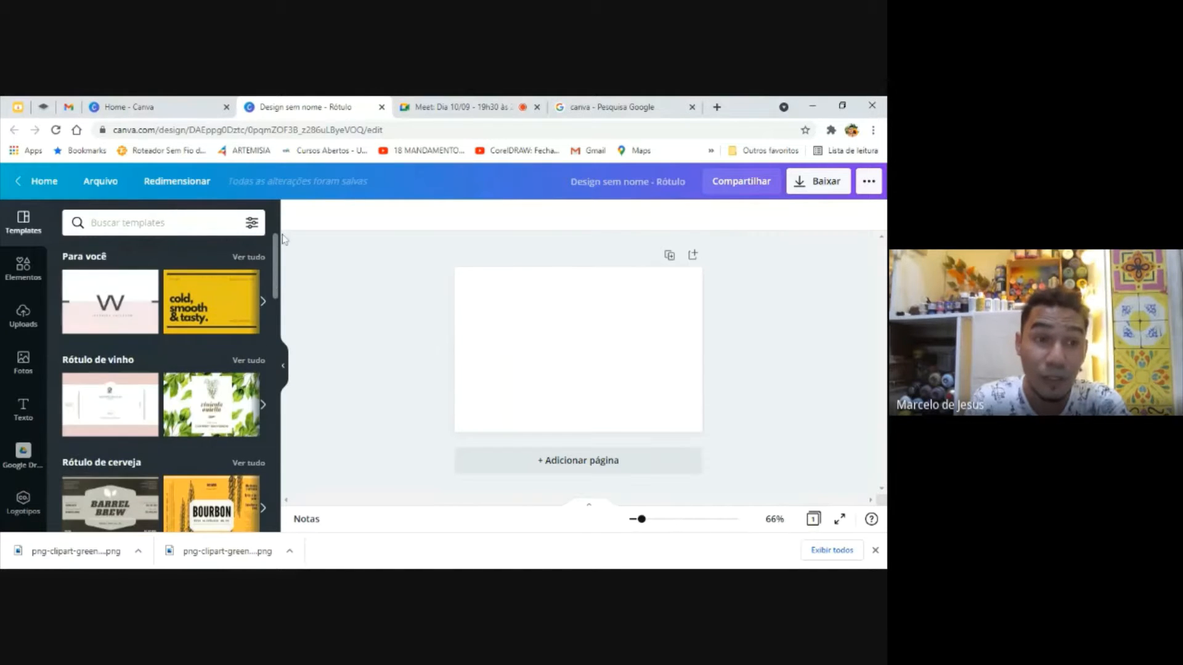
# Try several label templates on the page, including the yellow and Barrel Brew ones, ending with the leafy vinícola oniella wine label
pyautogui.click(141, 287)
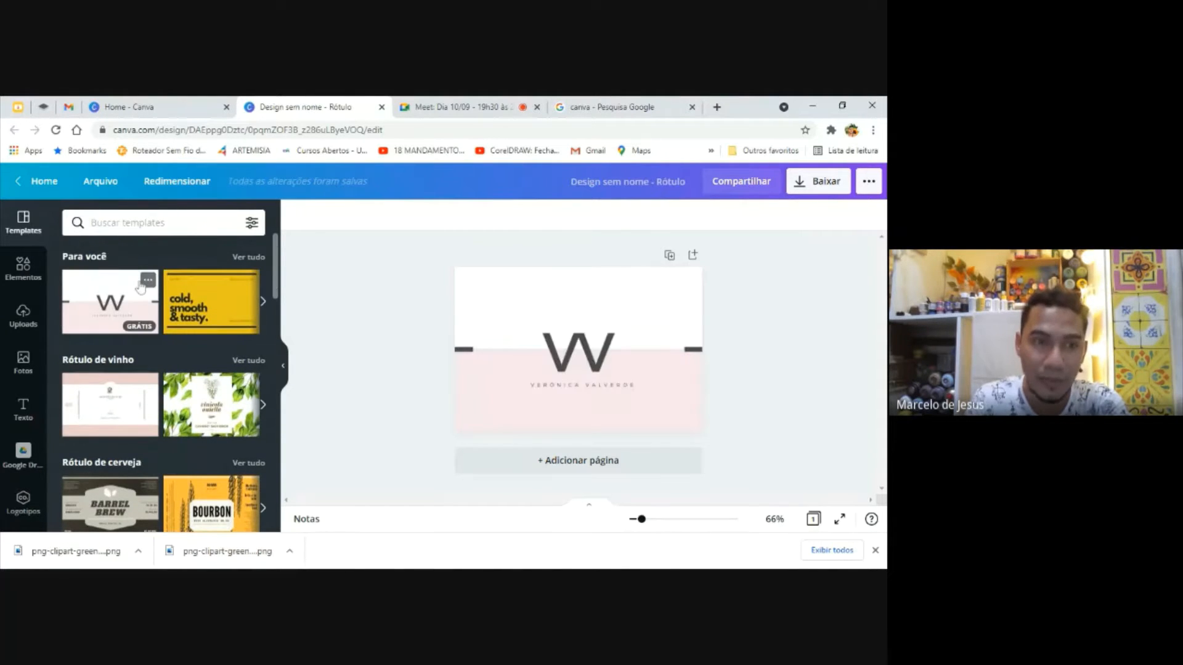
pyautogui.click(201, 308)
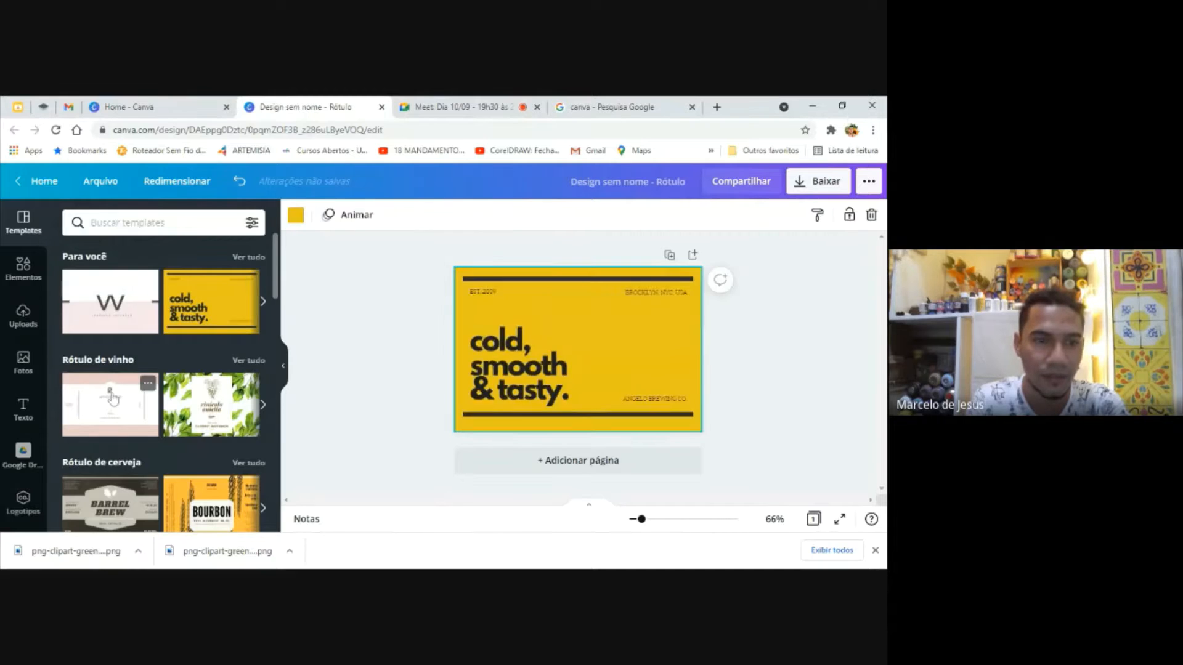
pyautogui.click(217, 419)
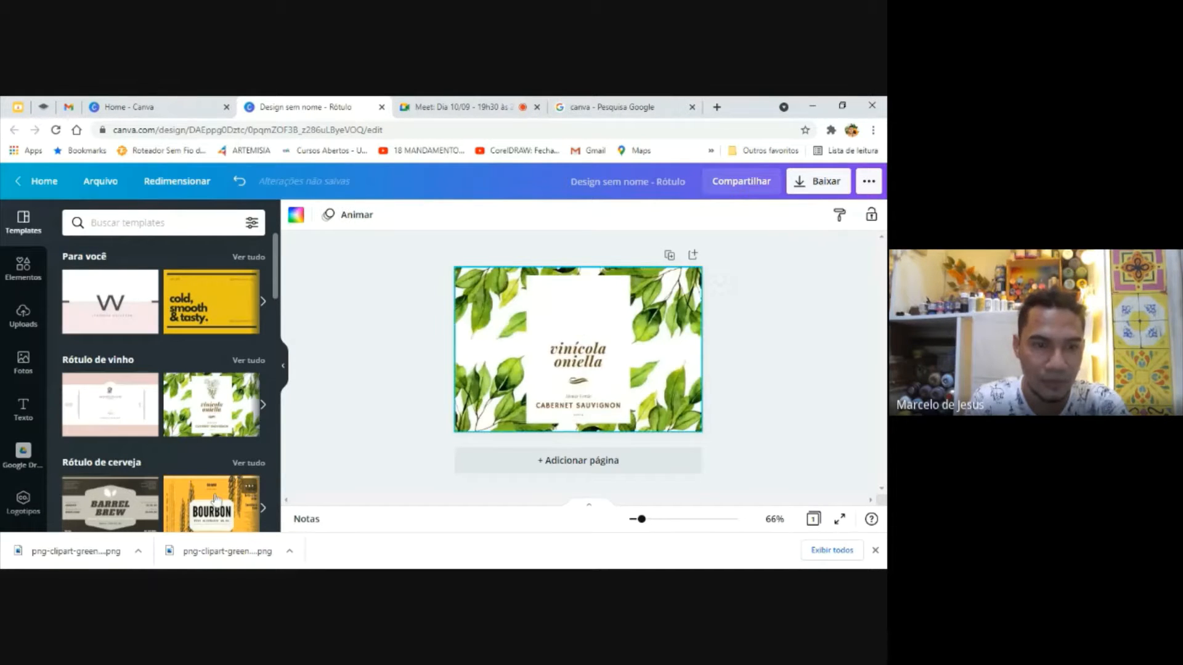
pyautogui.click(131, 500)
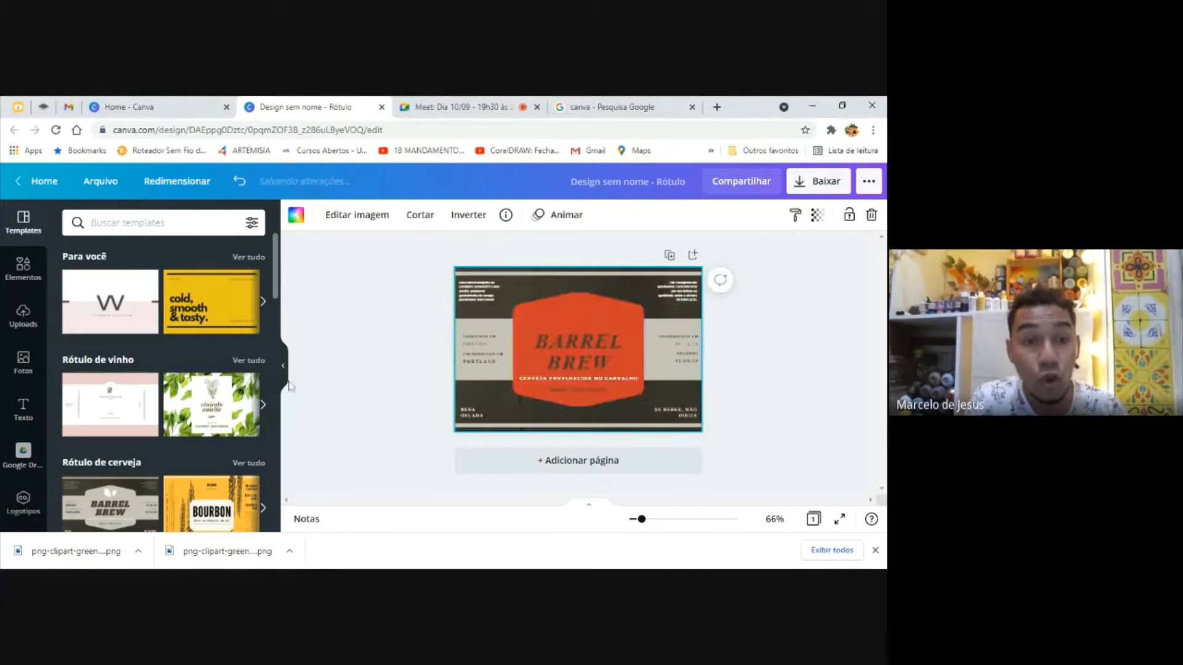
pyautogui.click(202, 423)
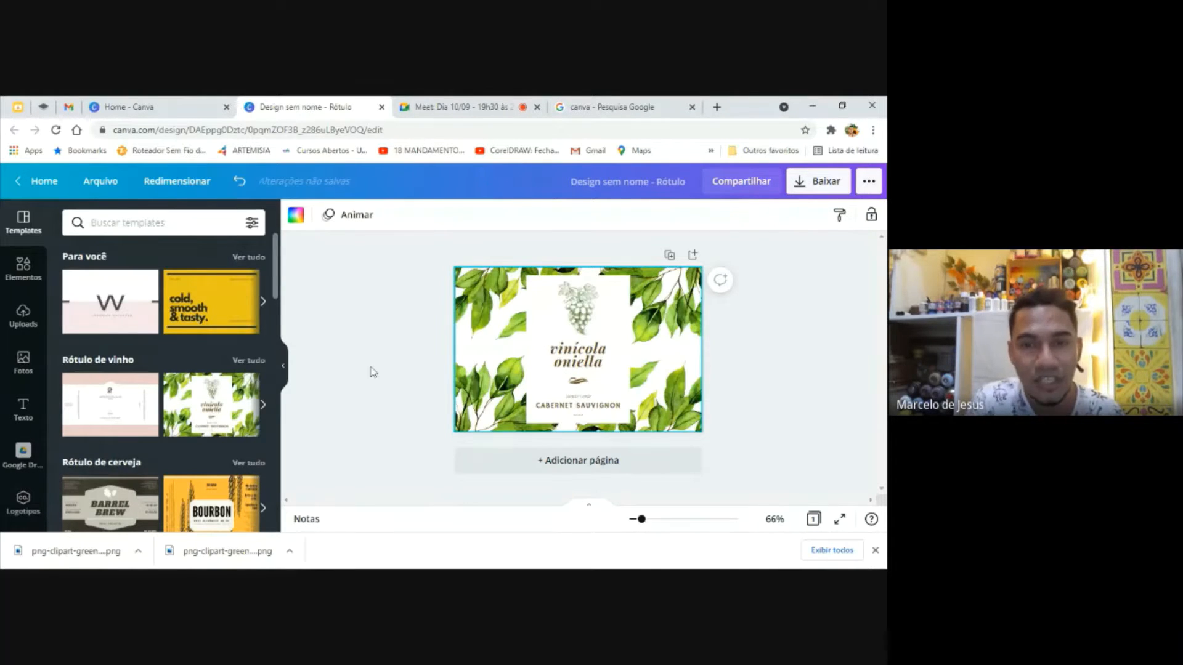
# Select individual elements of the wine label and shift the upper leaf image slightly so its corner meets the page corner
pyautogui.click(542, 389)
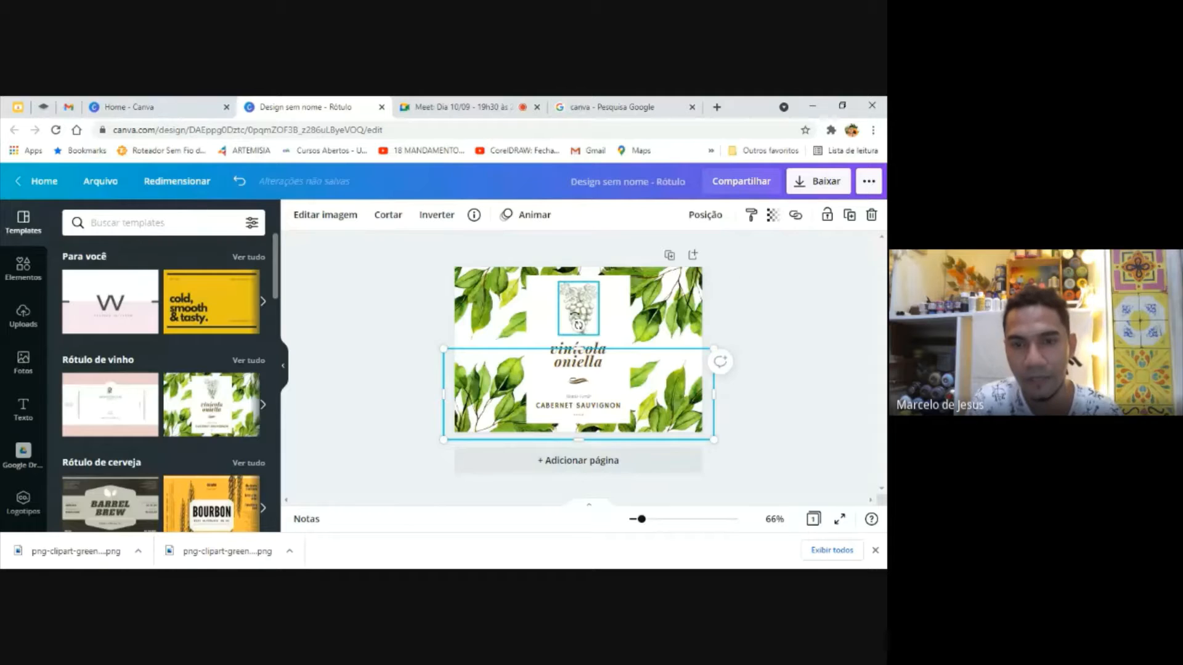
pyautogui.click(574, 315)
pyautogui.click(637, 304)
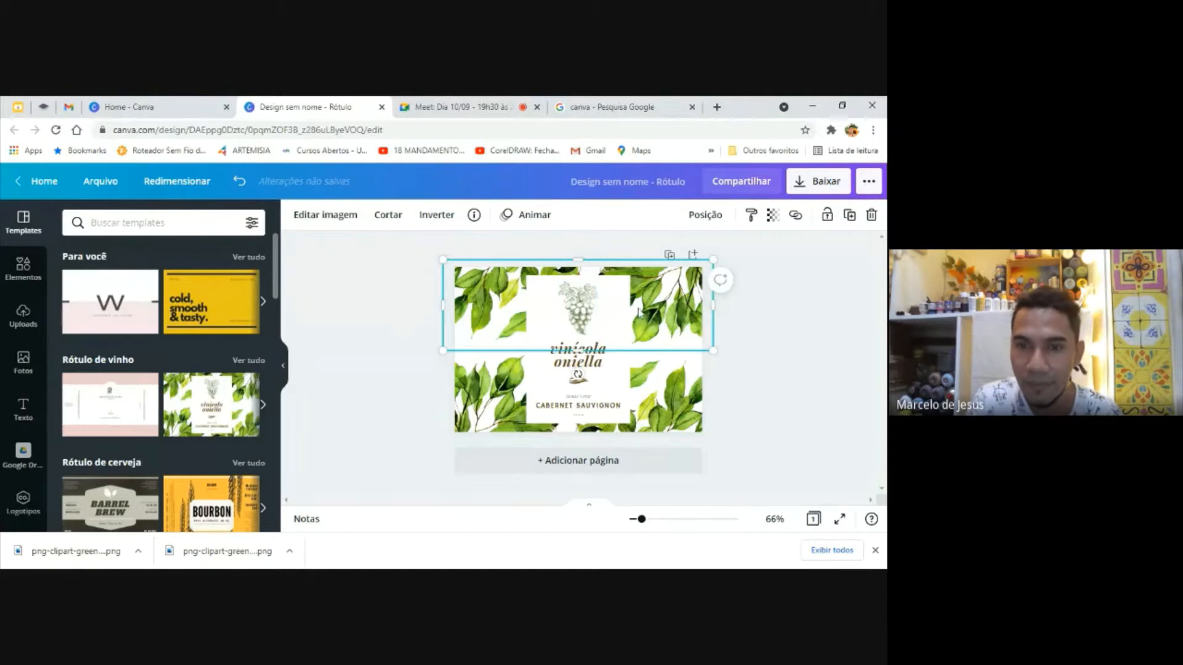
pyautogui.moveTo(637, 304); pyautogui.dragTo(645, 315)
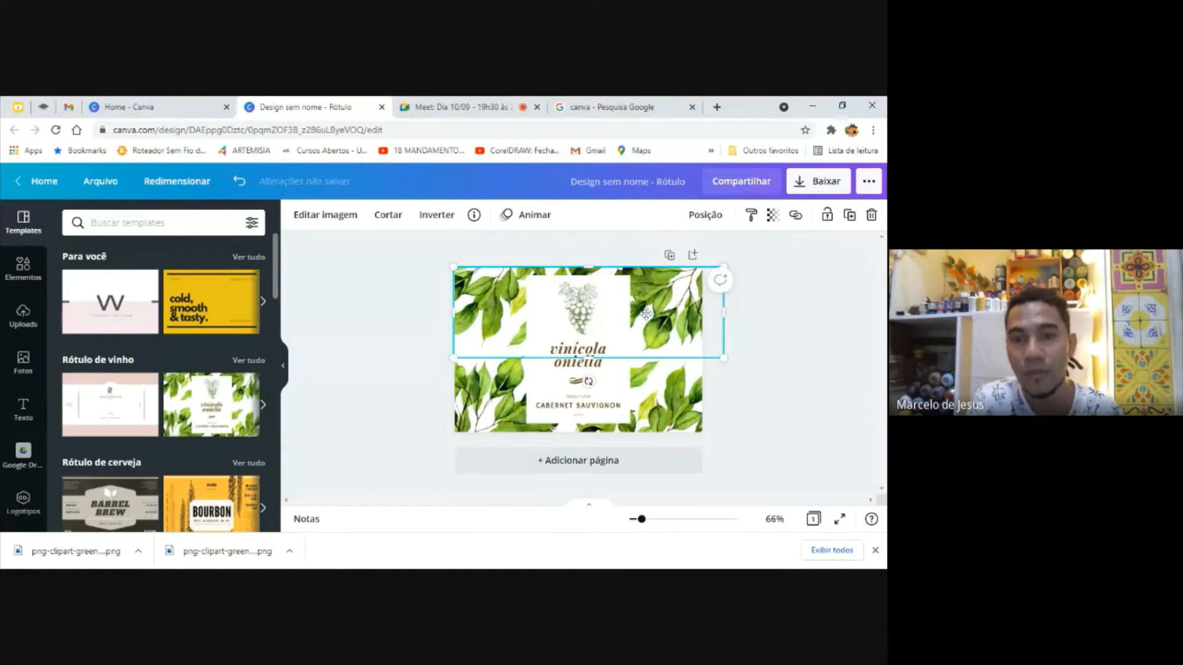
pyautogui.click(575, 311)
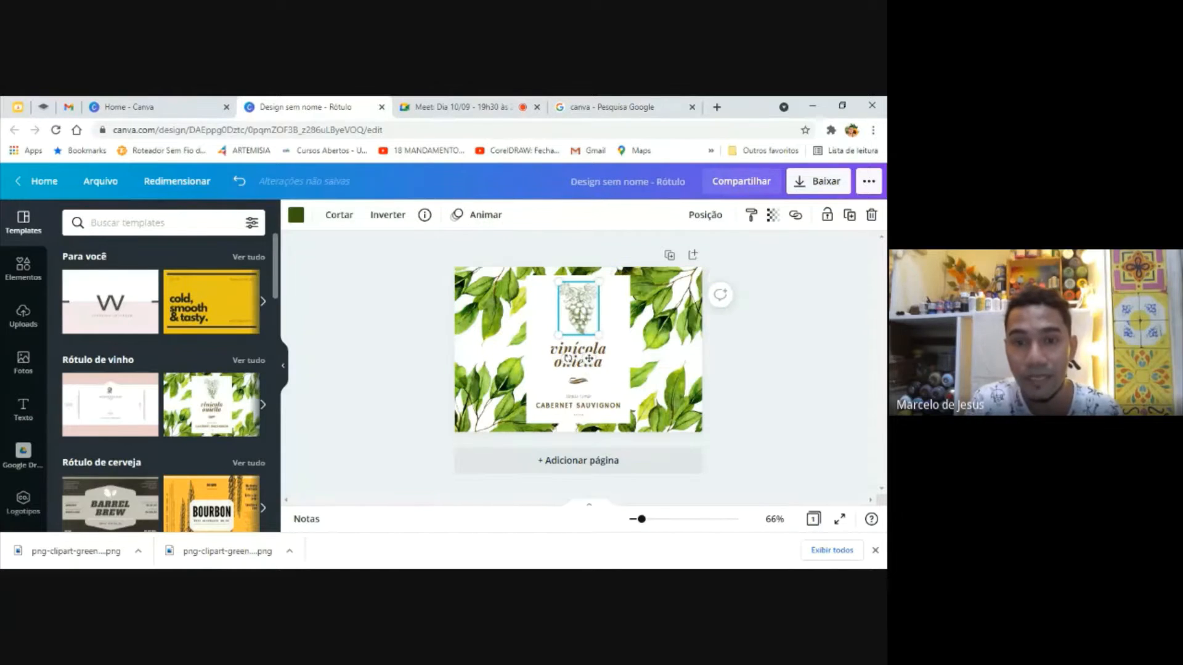
pyautogui.click(506, 317)
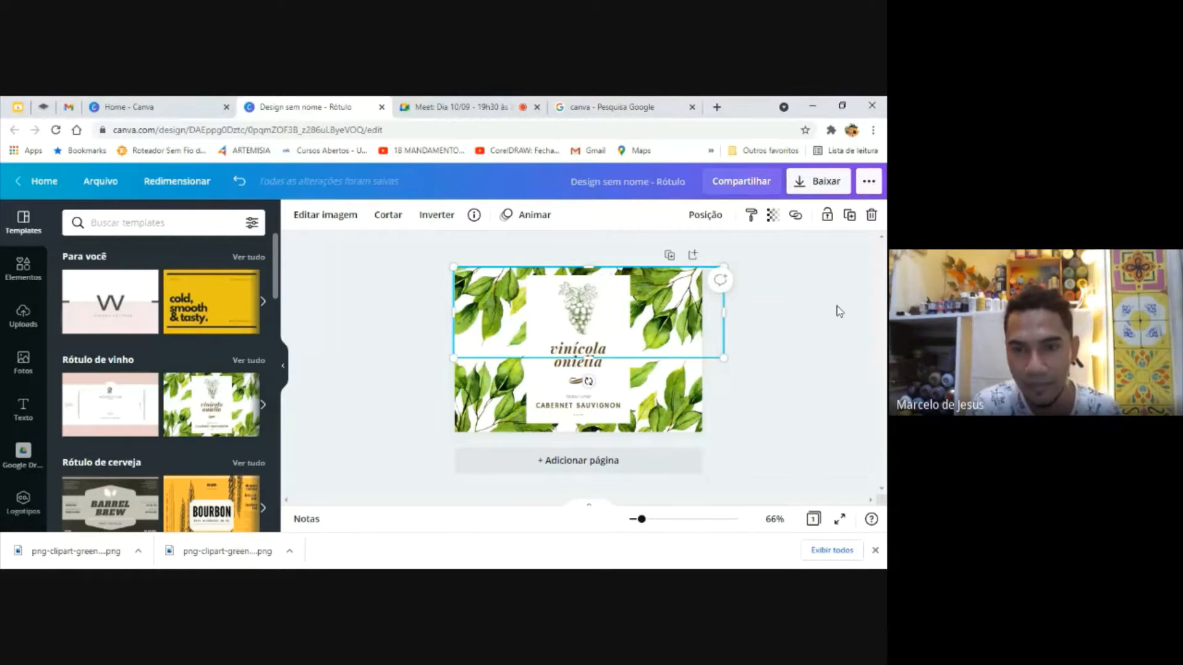
pyautogui.click(664, 385)
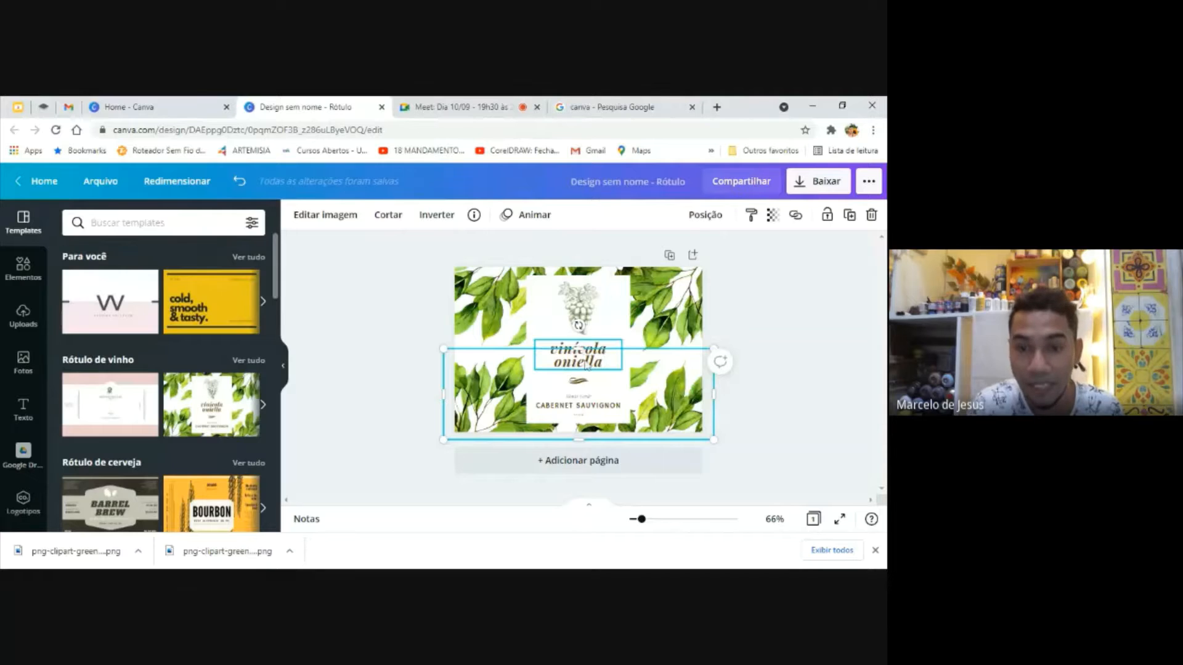
# Recolor the "vinícola oniella" title with the medium green from the photo's colors
pyautogui.click(587, 365)
pyautogui.click(587, 365)
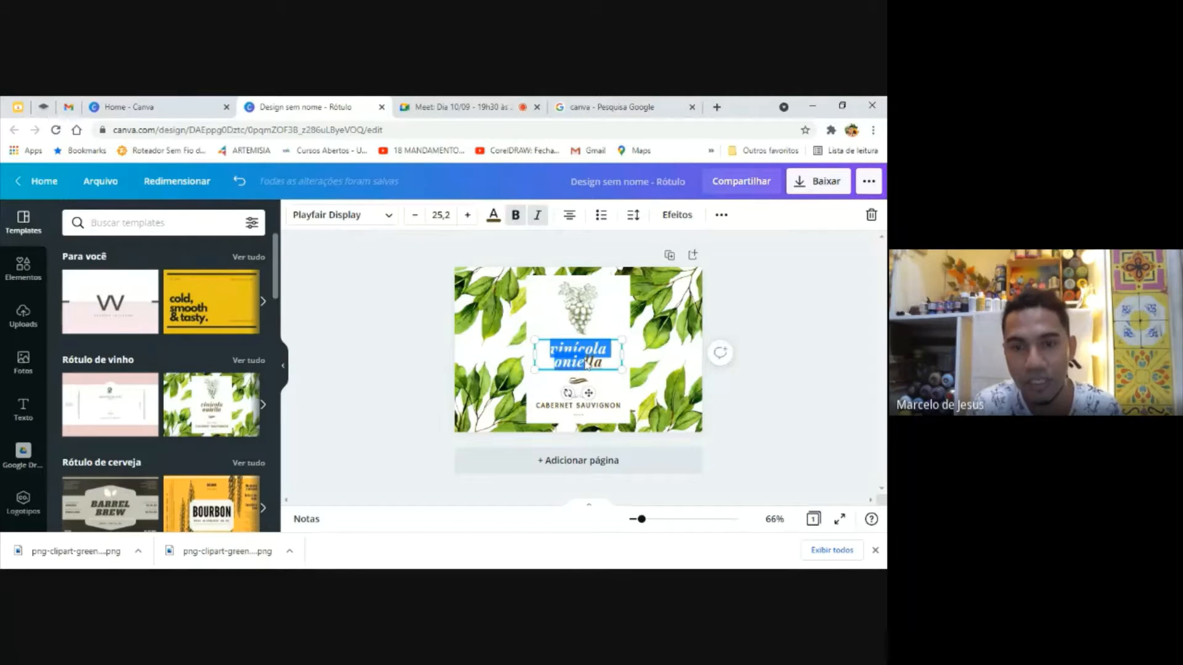
pyautogui.click(494, 216)
pyautogui.click(182, 430)
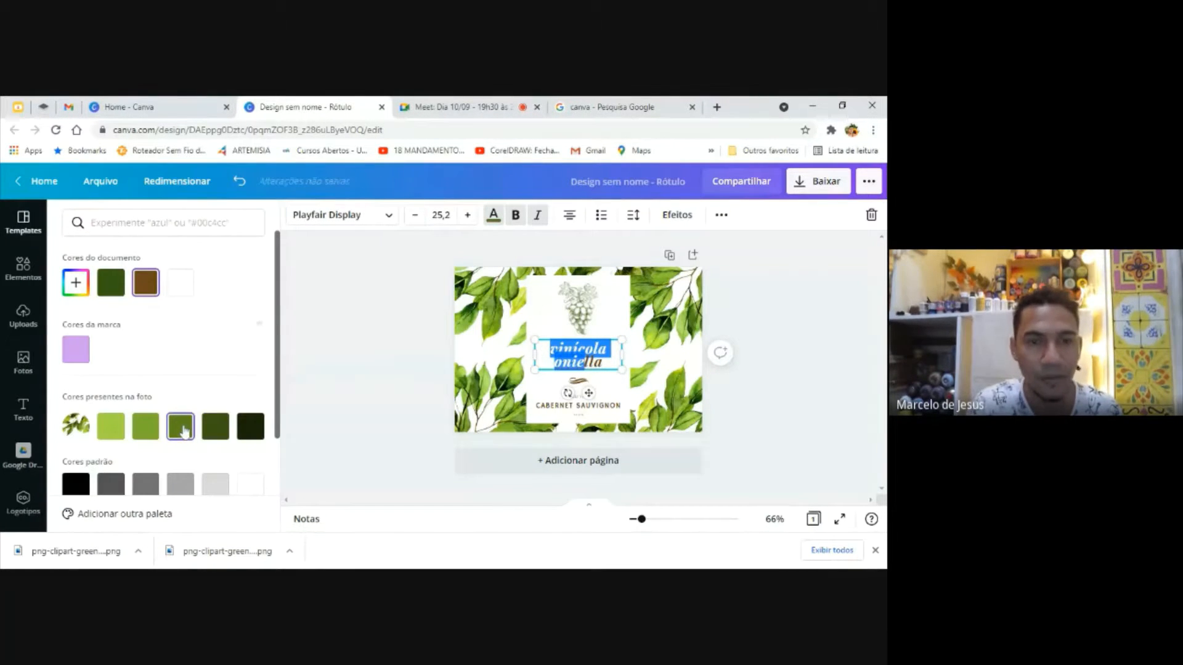
pyautogui.click(391, 396)
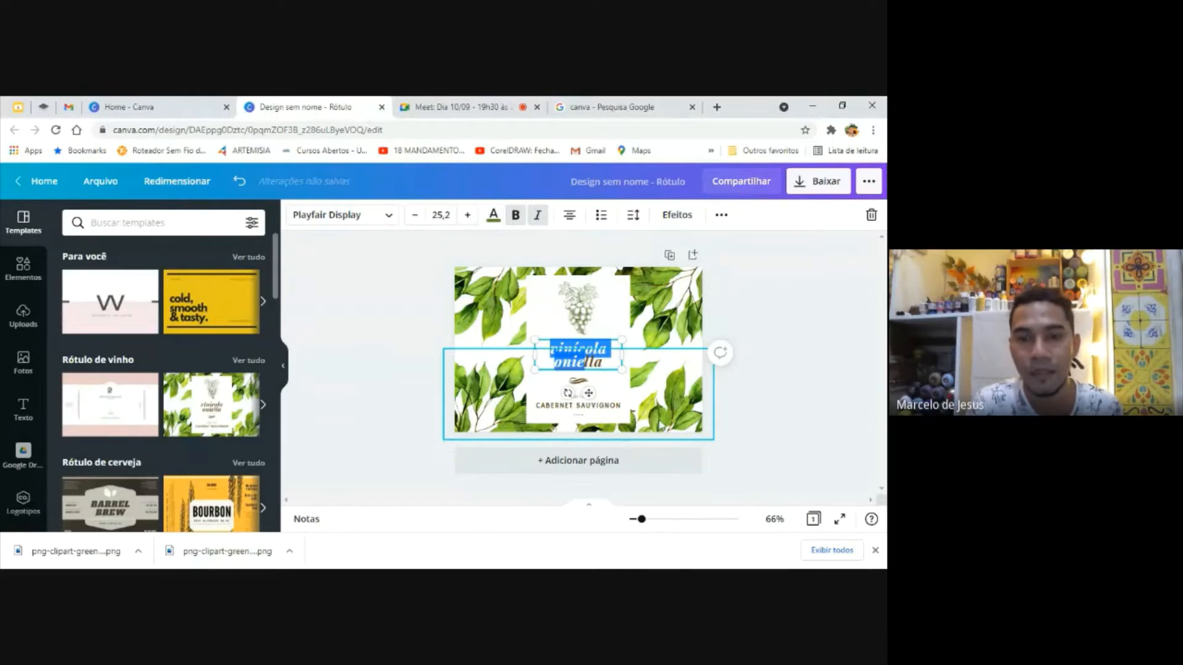
pyautogui.click(663, 429)
# Select all elements of the wine label and delete them to clear the page
pyautogui.moveTo(409, 249); pyautogui.dragTo(768, 478)
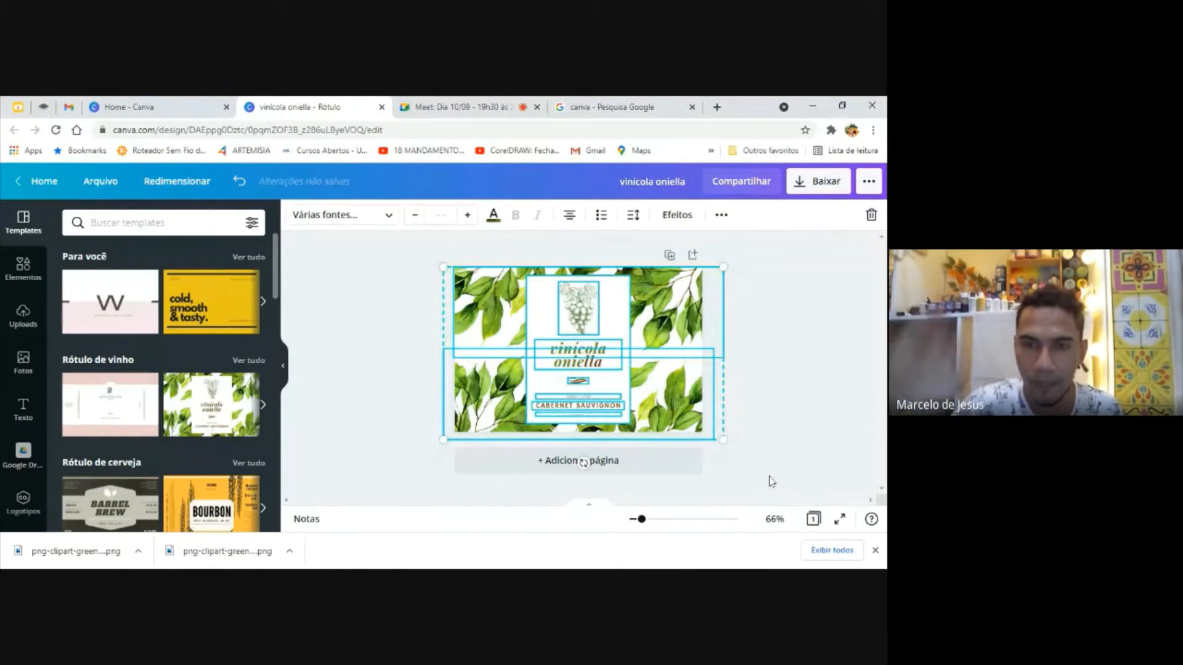
pyautogui.press('Delete')
pyautogui.click(621, 396)
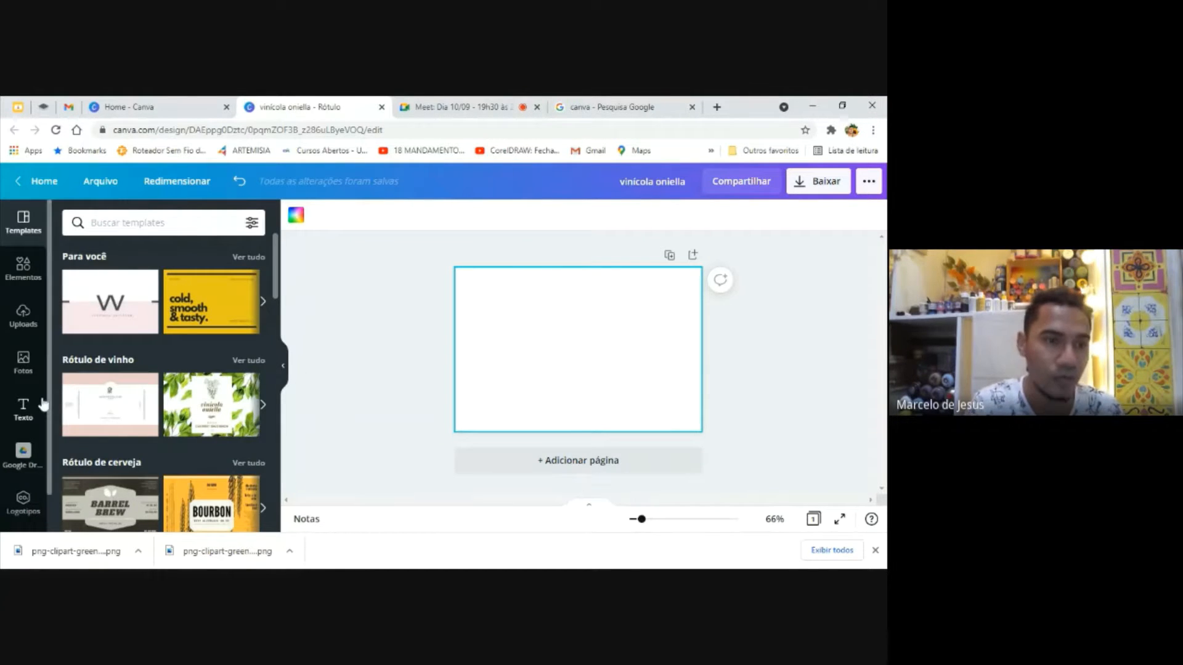
# Look through the uploaded images, the templates and the elements library, including its graphics, photos and videos
pyautogui.click(27, 326)
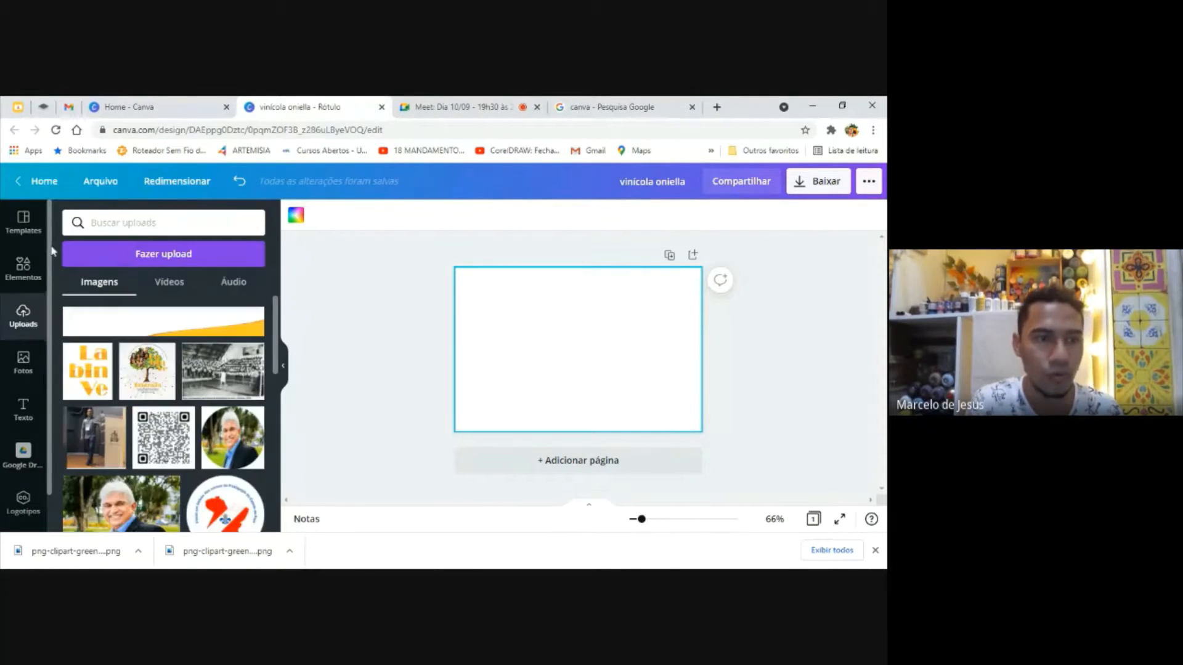
pyautogui.click(27, 223)
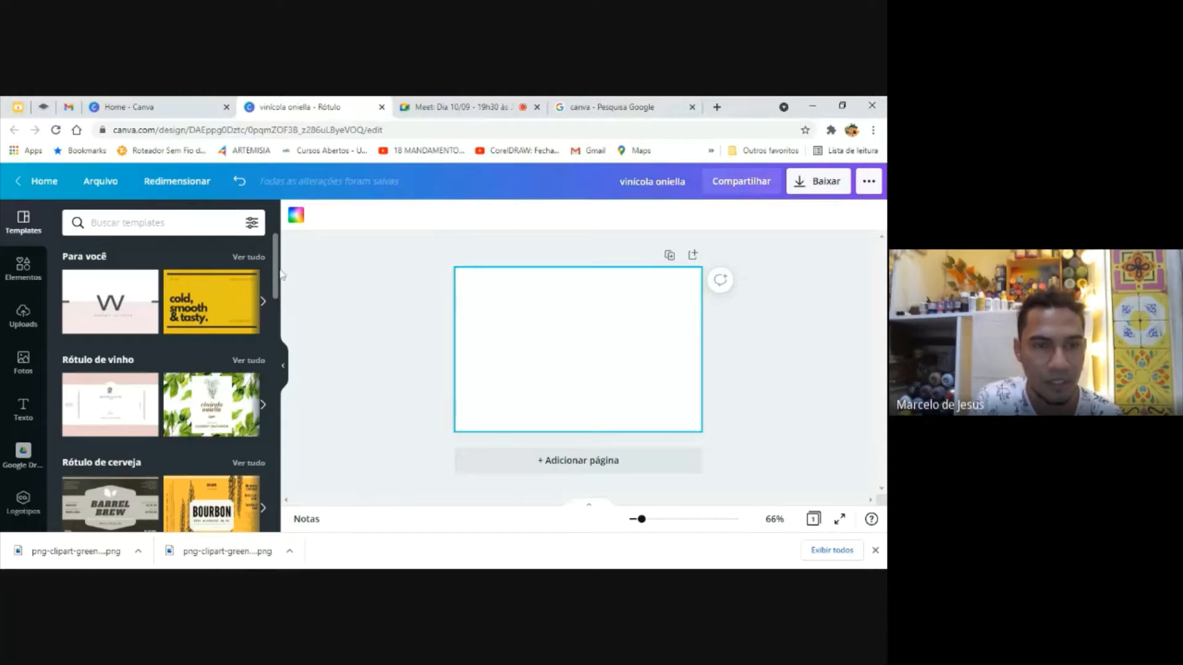
pyautogui.moveTo(277, 261)
pyautogui.mouseDown()
pyautogui.moveTo(279, 379)
pyautogui.moveTo(277, 261)
pyautogui.mouseUp()
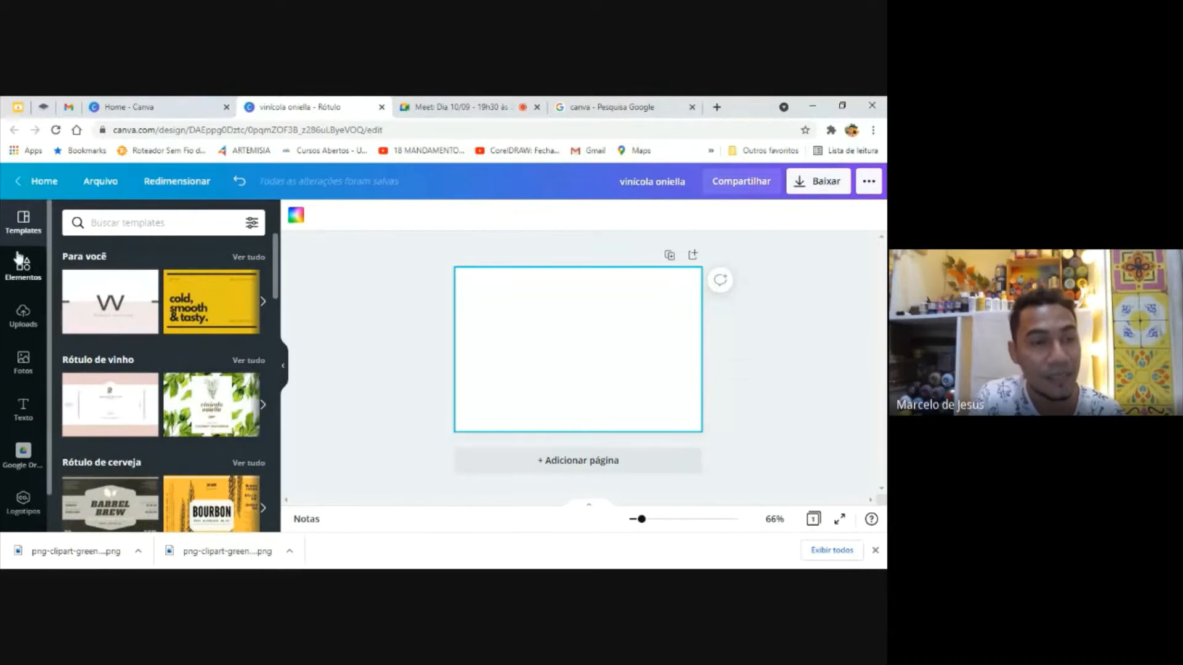
pyautogui.click(25, 274)
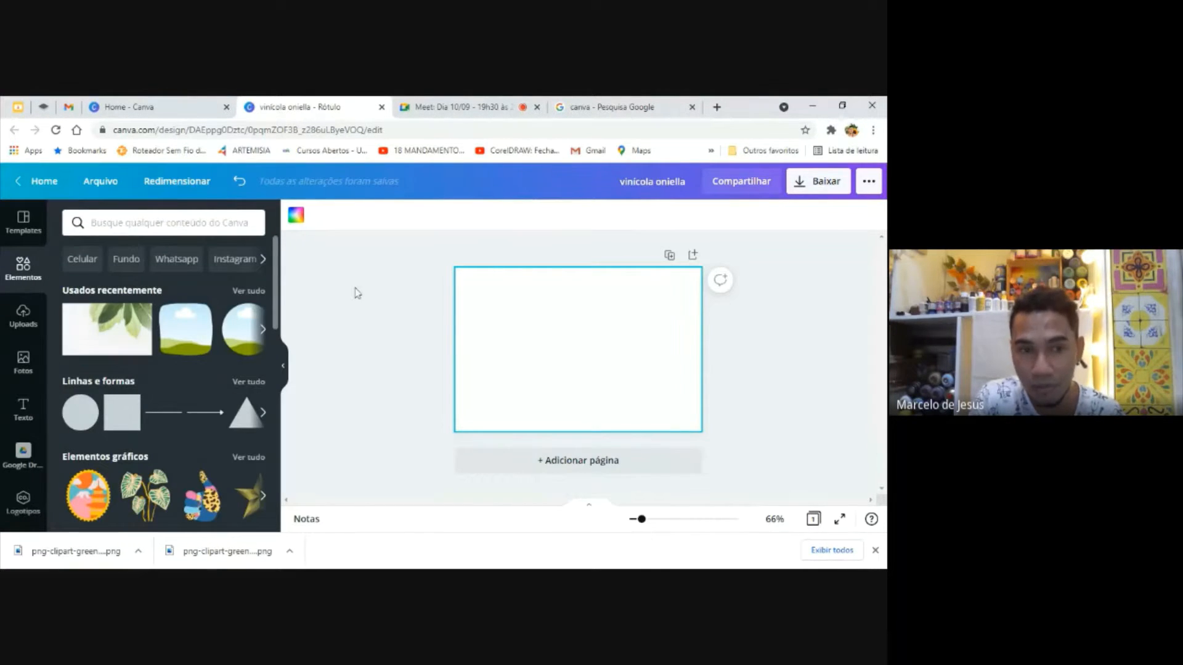
pyautogui.moveTo(275, 294); pyautogui.dragTo(278, 357)
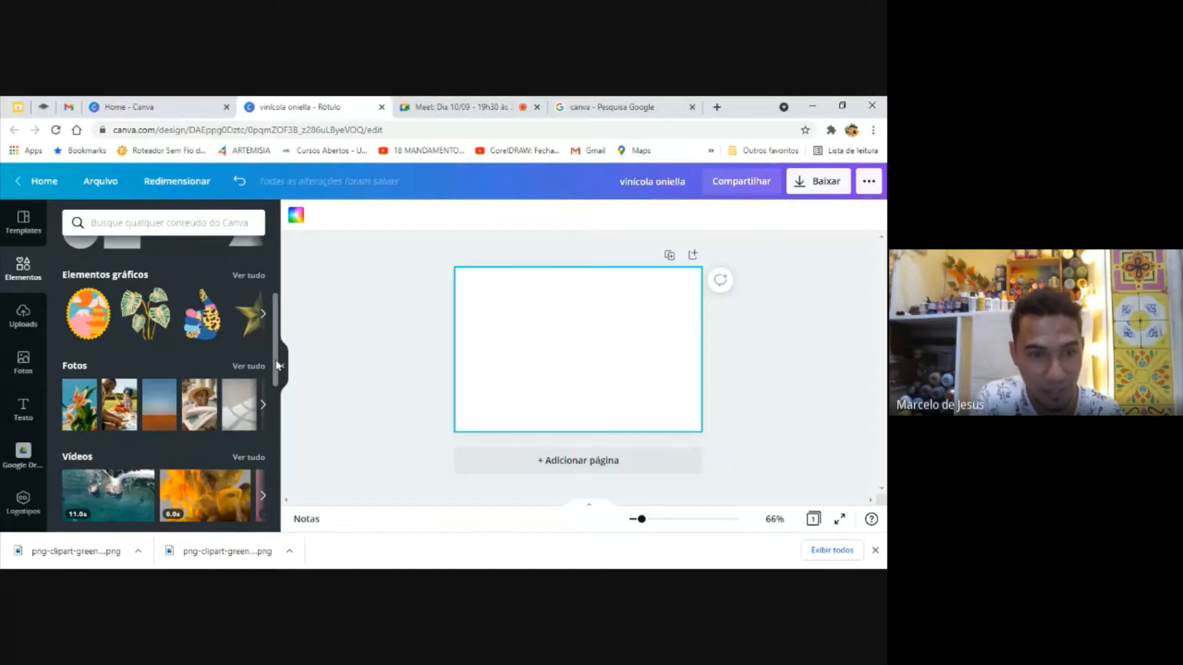
# Try the striped-leaf plant graphic from the elements library at a larger size on the page, and delete it
pyautogui.scroll(-1, 160, 311)
pyautogui.click(160, 306)
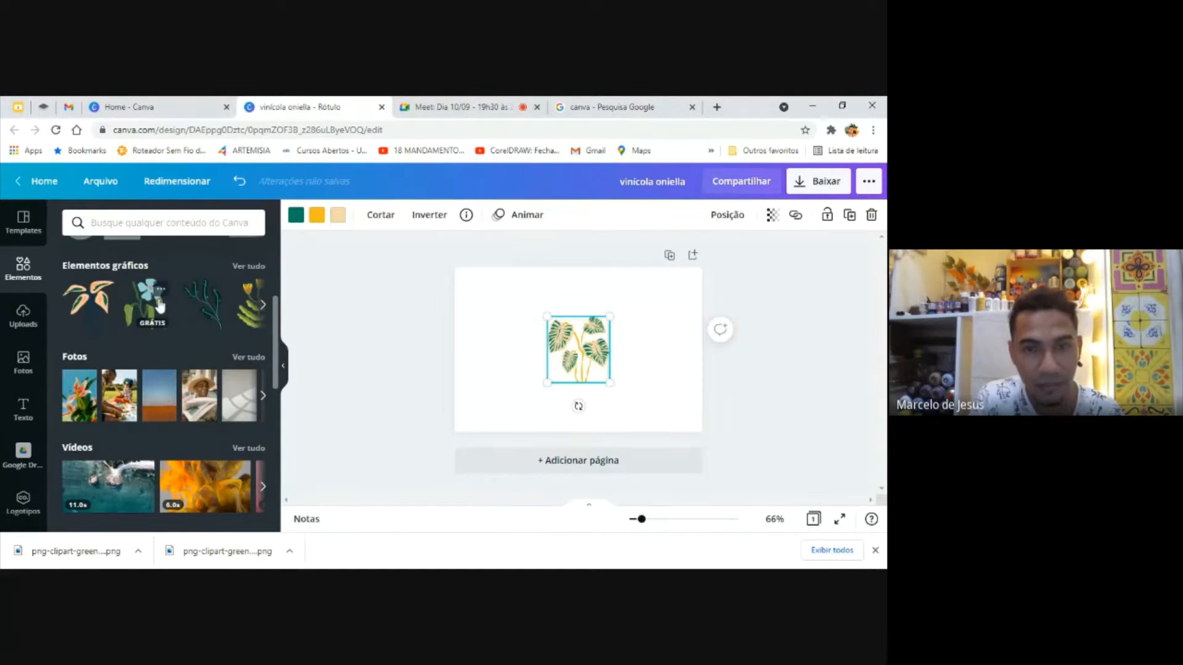
pyautogui.moveTo(546, 383); pyautogui.dragTo(473, 461)
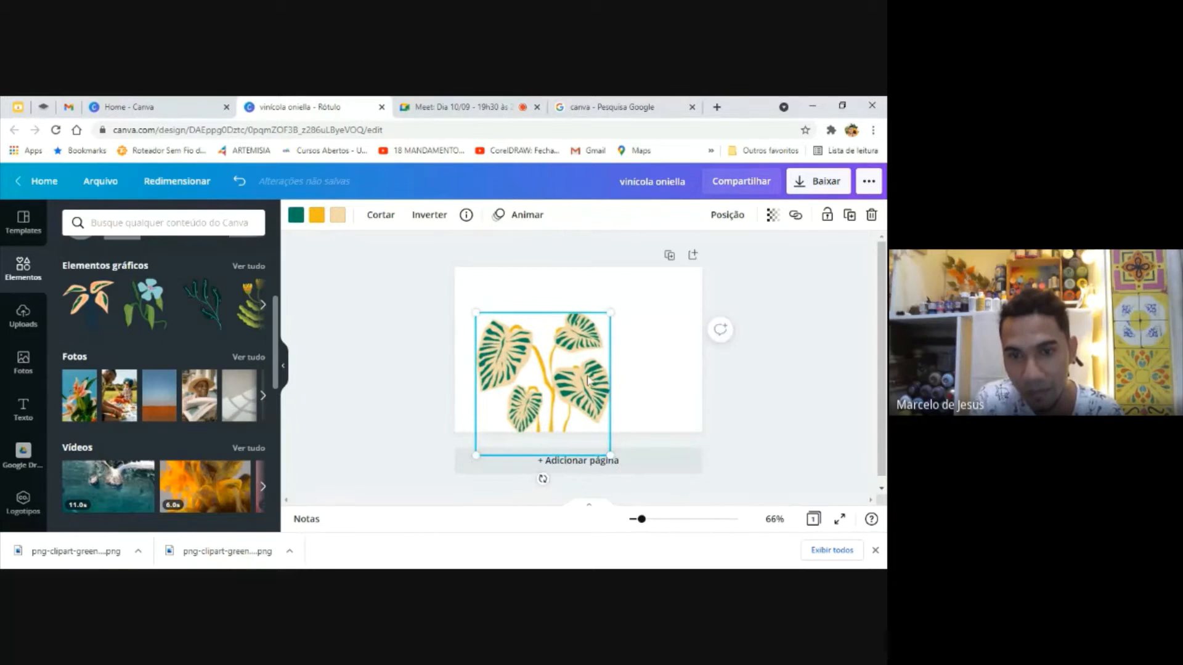
pyautogui.moveTo(584, 397); pyautogui.dragTo(639, 369)
pyautogui.moveTo(664, 328); pyautogui.dragTo(545, 399)
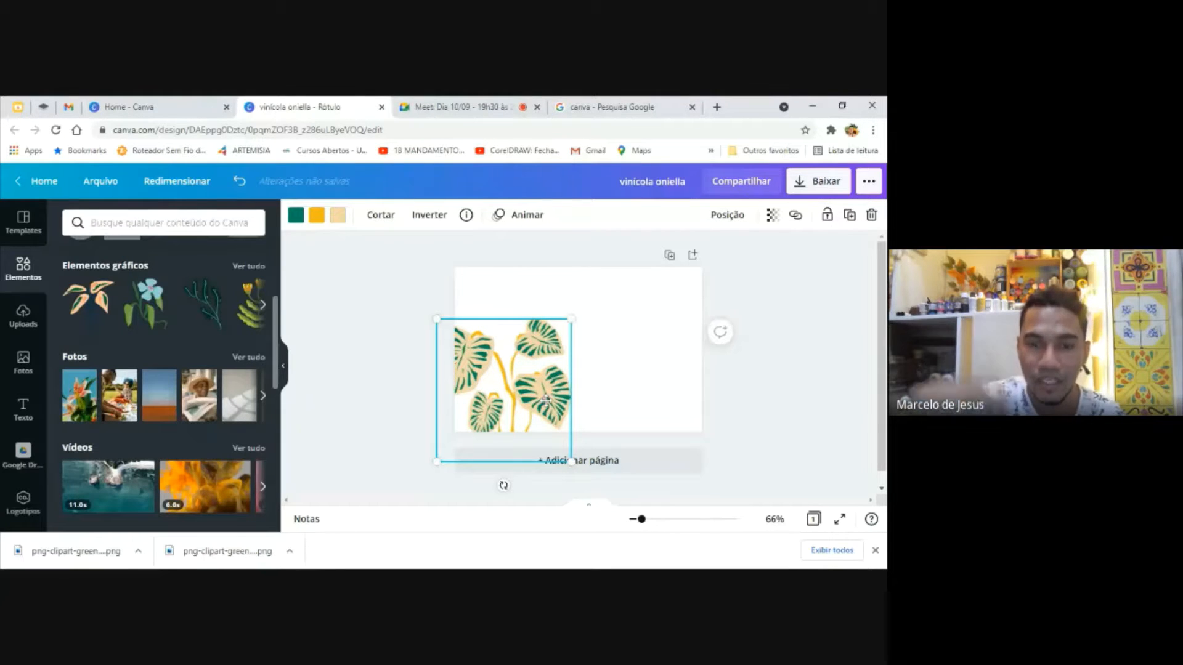
pyautogui.press('Delete')
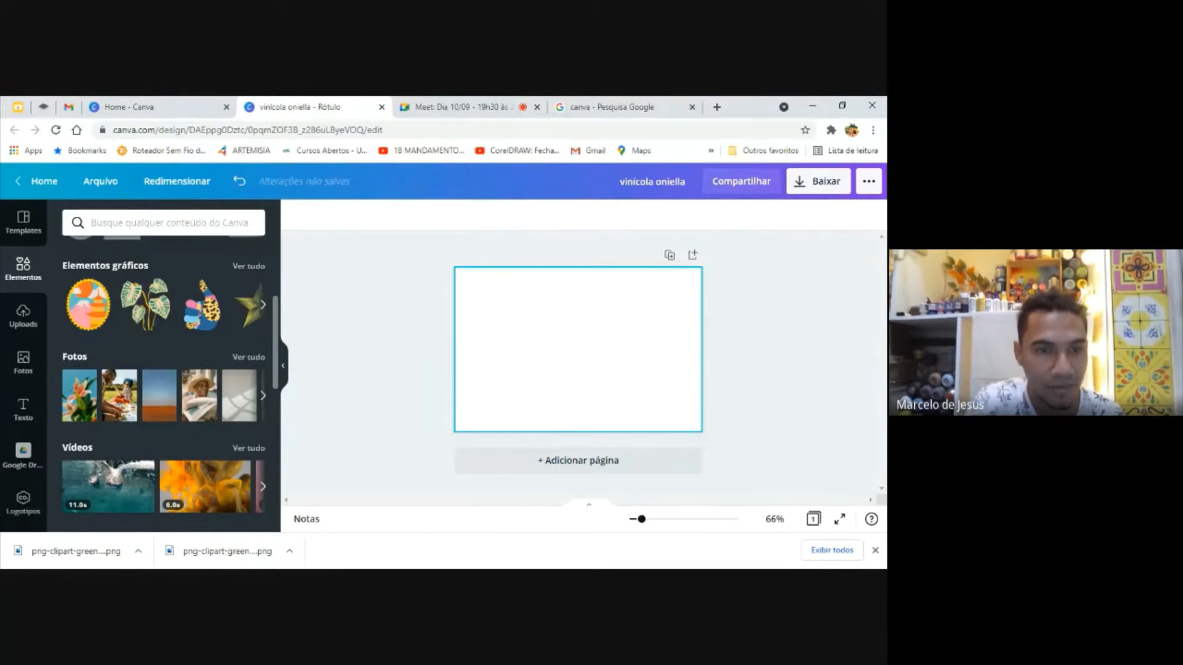
# Look through the elements library's photo, video, audio, chart and frame sections
pyautogui.scroll(-1, 277, 349)
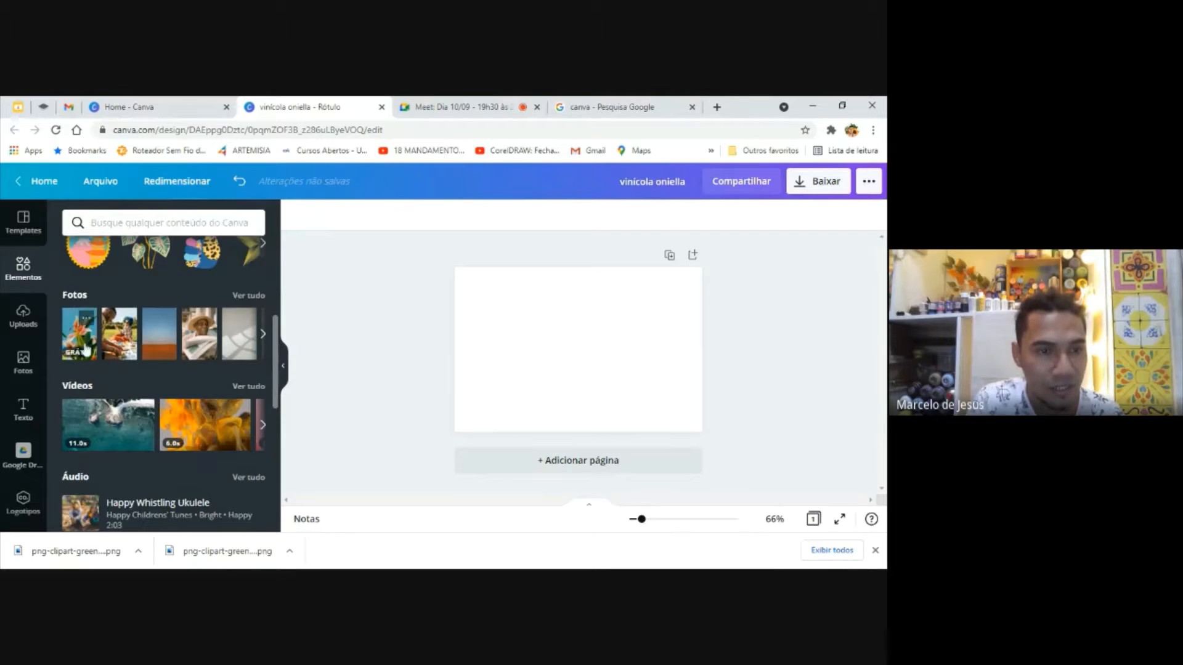
pyautogui.scroll(-3, 270, 407)
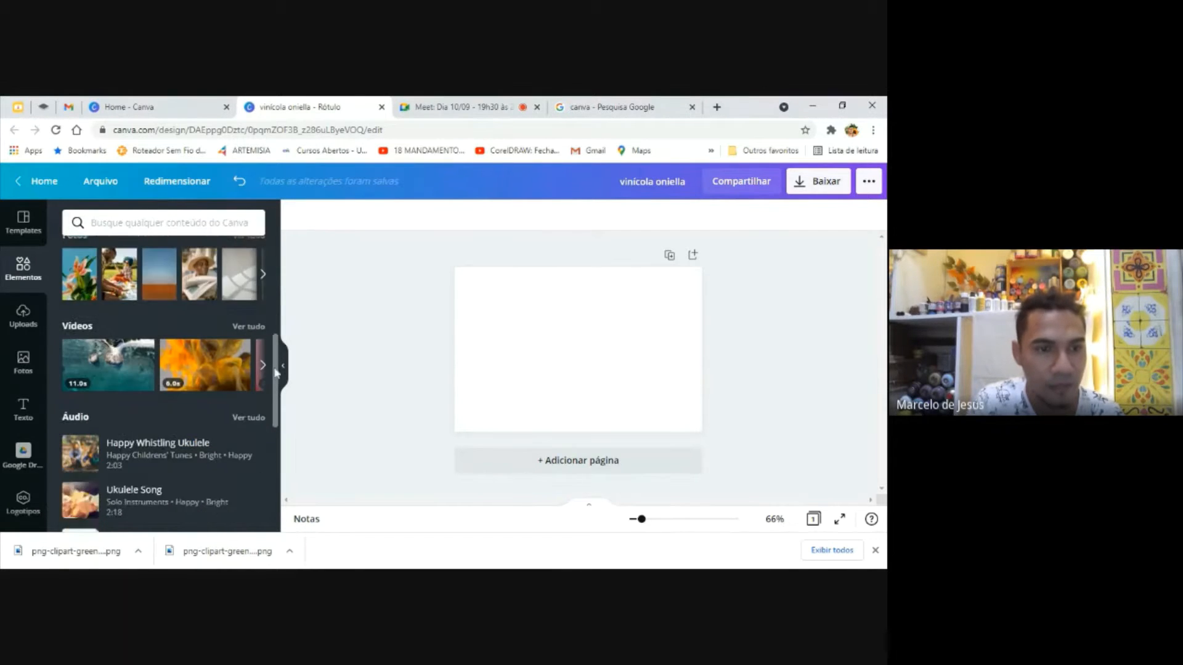
pyautogui.scroll(-3, 269, 408)
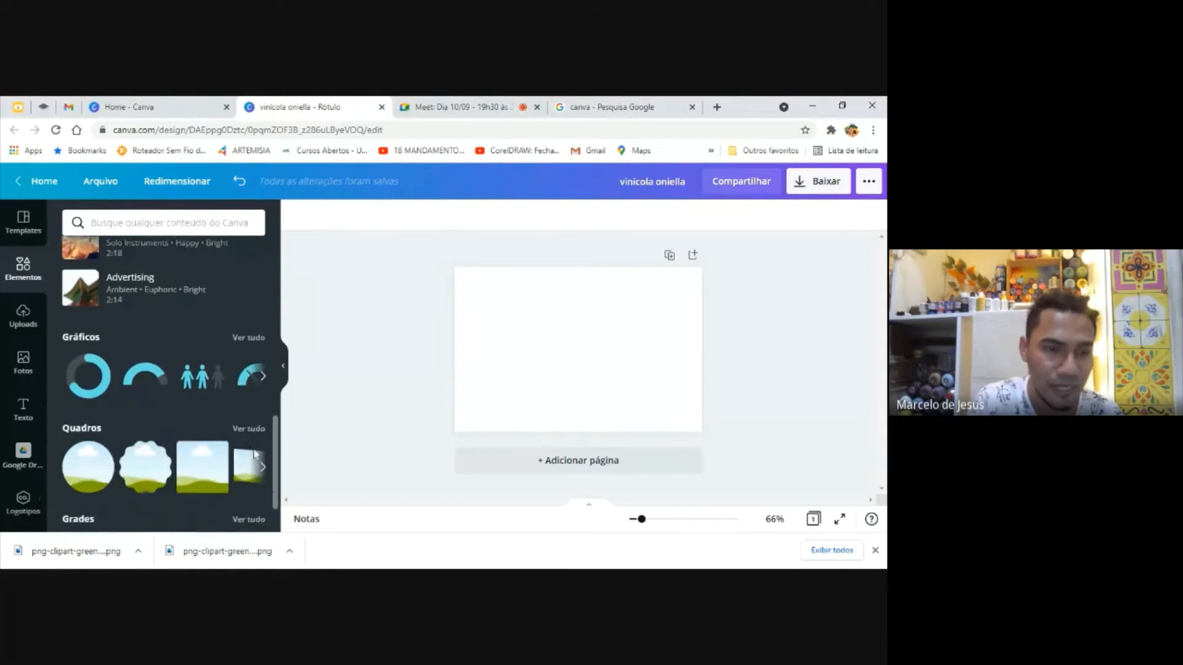
pyautogui.scroll(6, 168, 456)
pyautogui.scroll(-3, 257, 401)
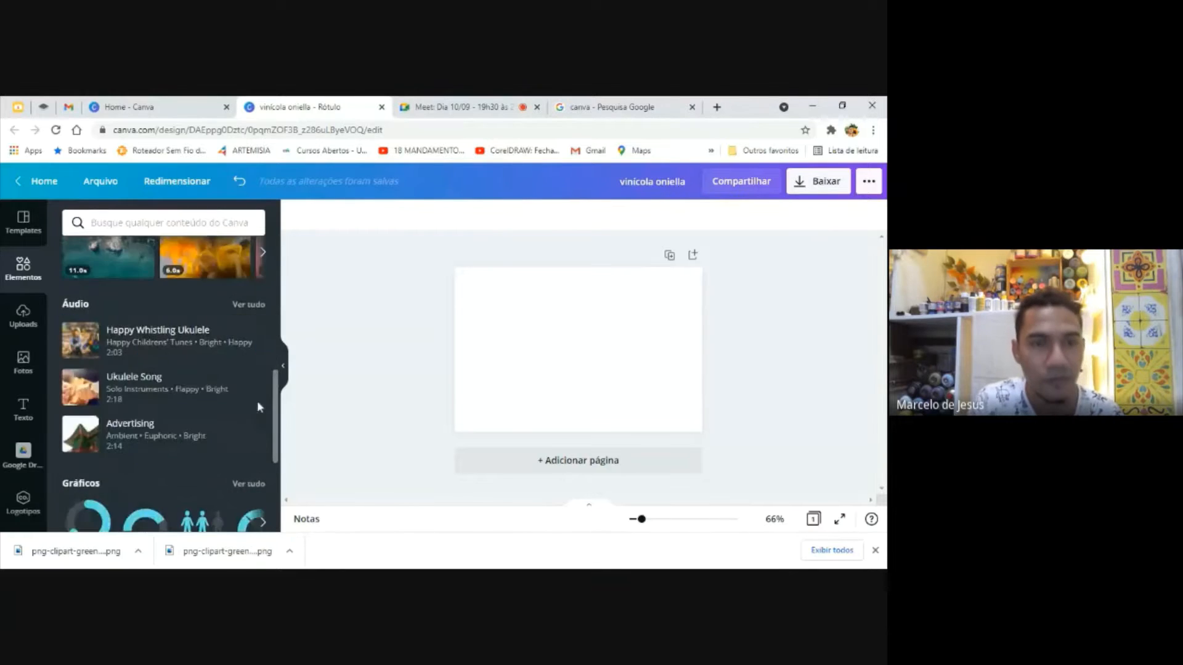
pyautogui.scroll(3, 267, 356)
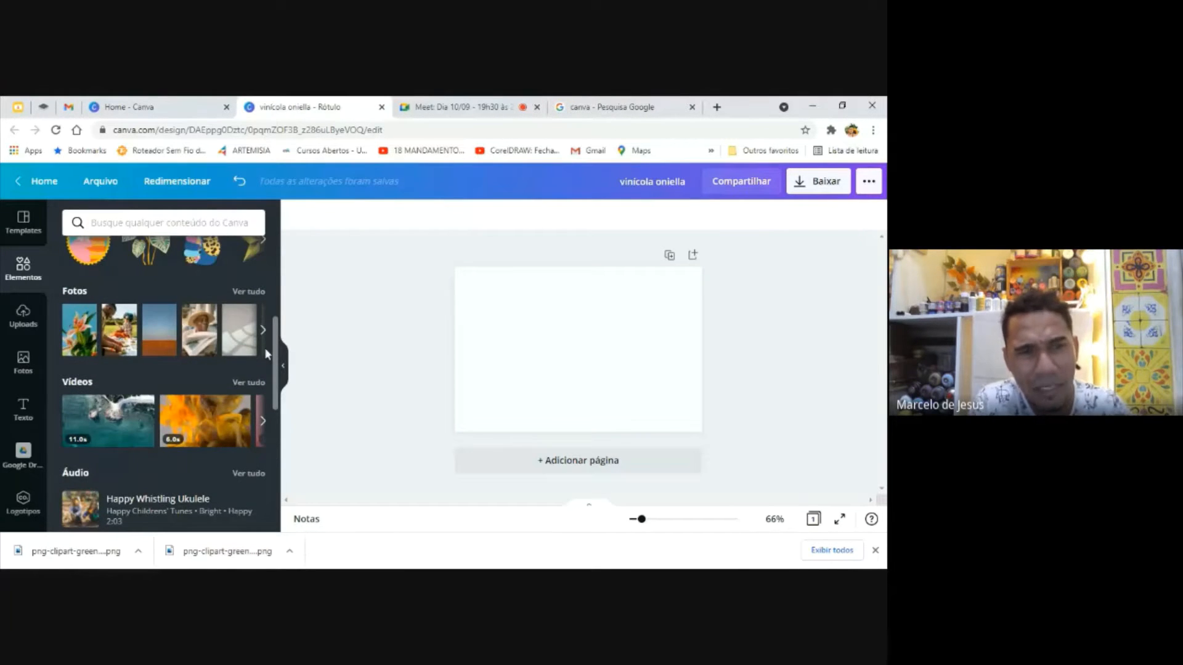
pyautogui.scroll(5, 265, 347)
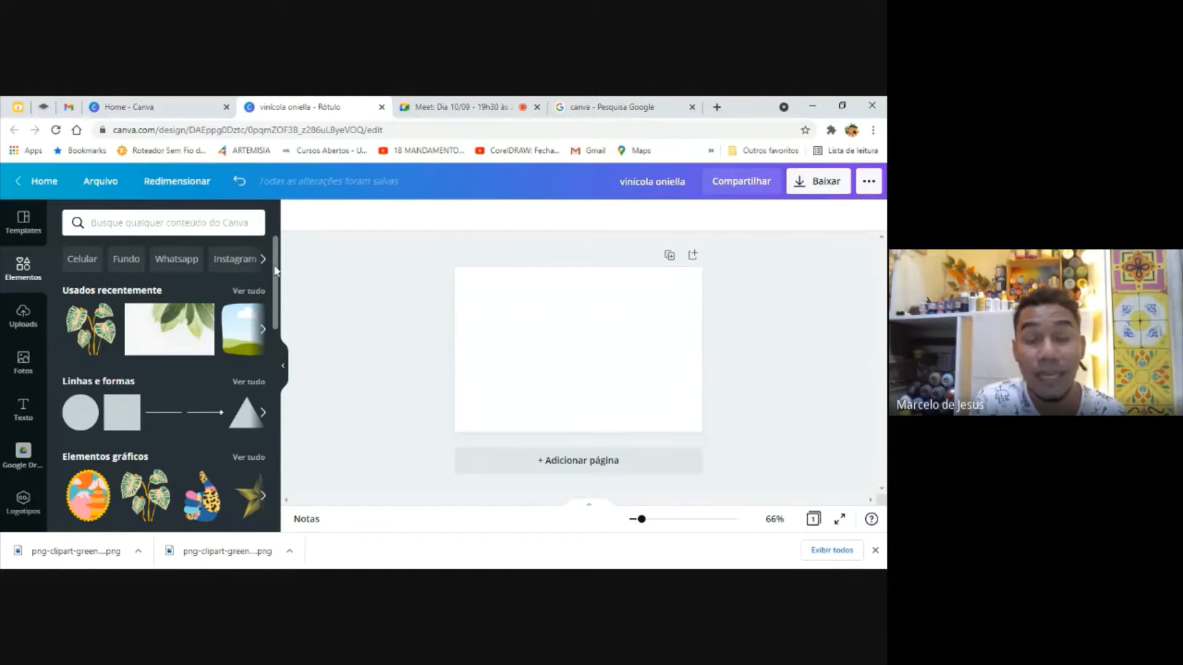
pyautogui.click(616, 338)
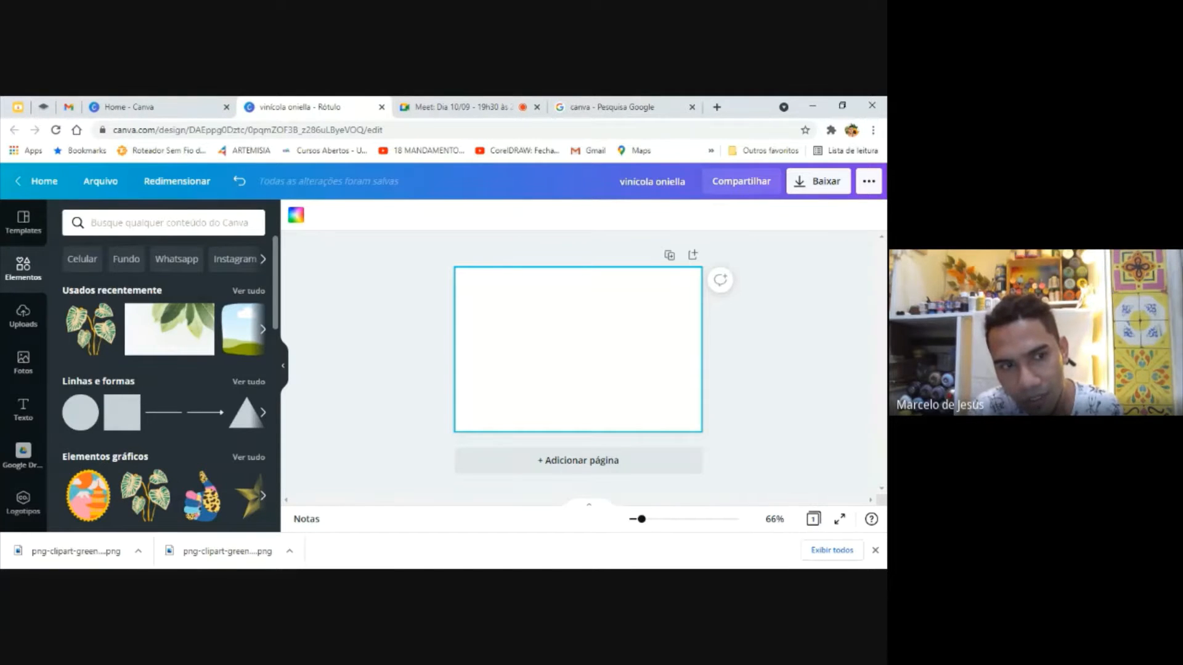
# Find the tree logo with the portraits and orange lettering among the uploaded images and add it to the page
pyautogui.click(38, 329)
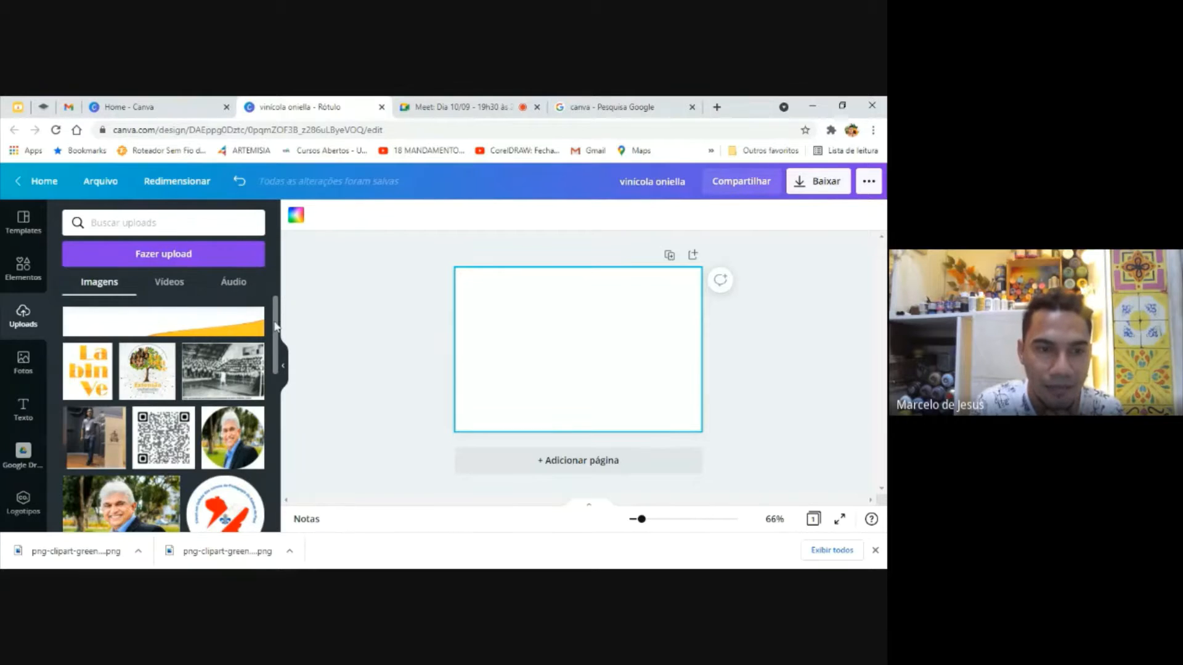
pyautogui.moveTo(276, 326); pyautogui.dragTo(267, 466)
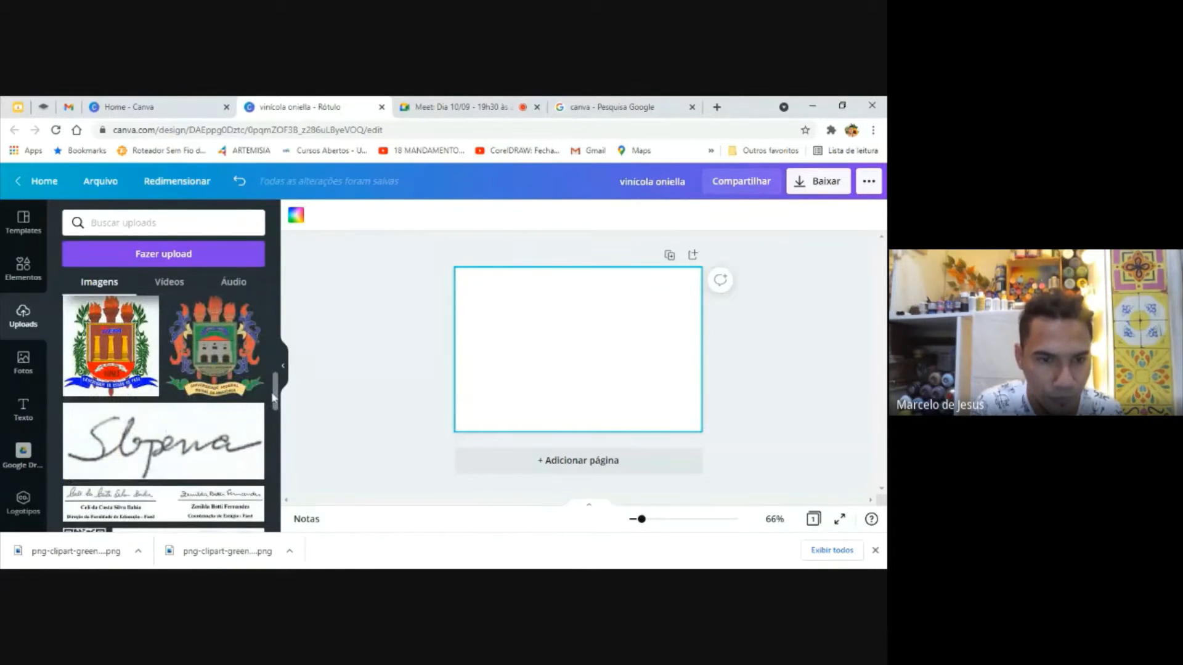
pyautogui.moveTo(272, 398); pyautogui.dragTo(276, 507)
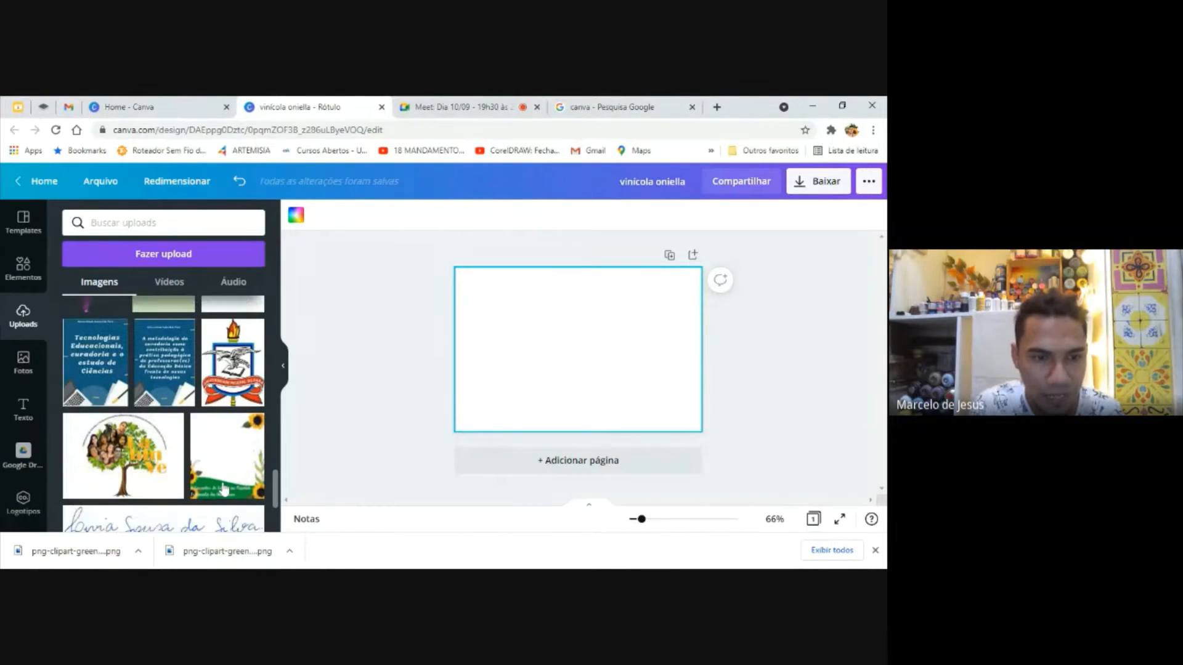
pyautogui.click(123, 456)
pyautogui.click(573, 442)
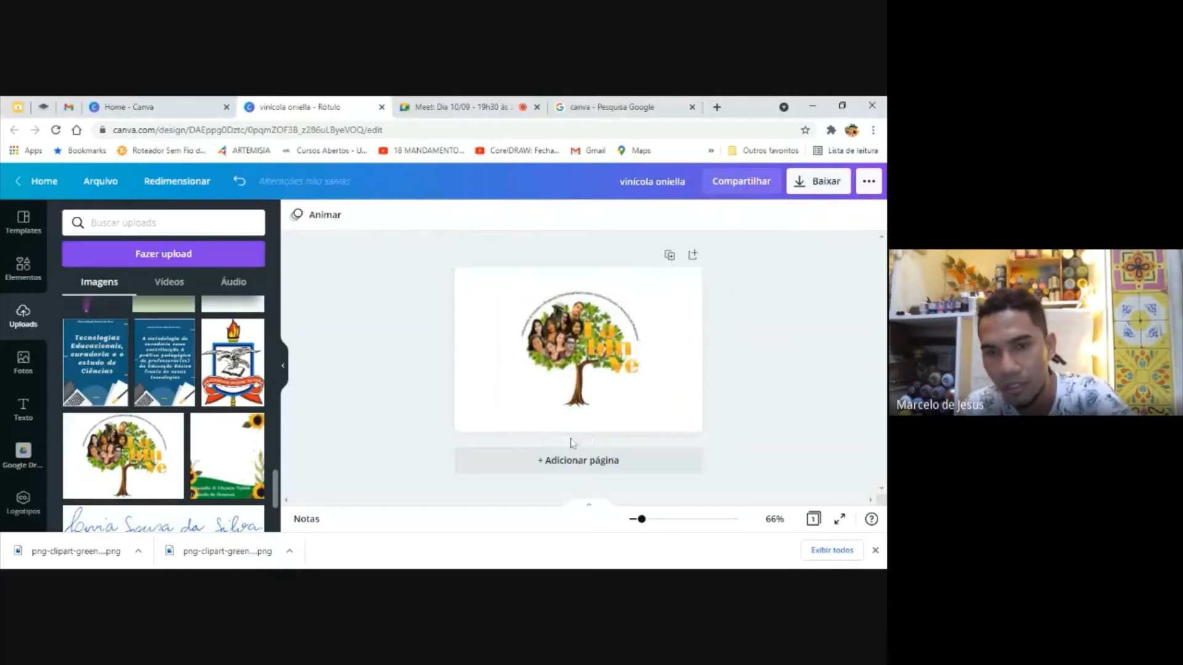
# Try different positions for the tree logo using the margin and centre guides, leaving it slightly left of the page centre
pyautogui.moveTo(660, 319); pyautogui.dragTo(635, 353)
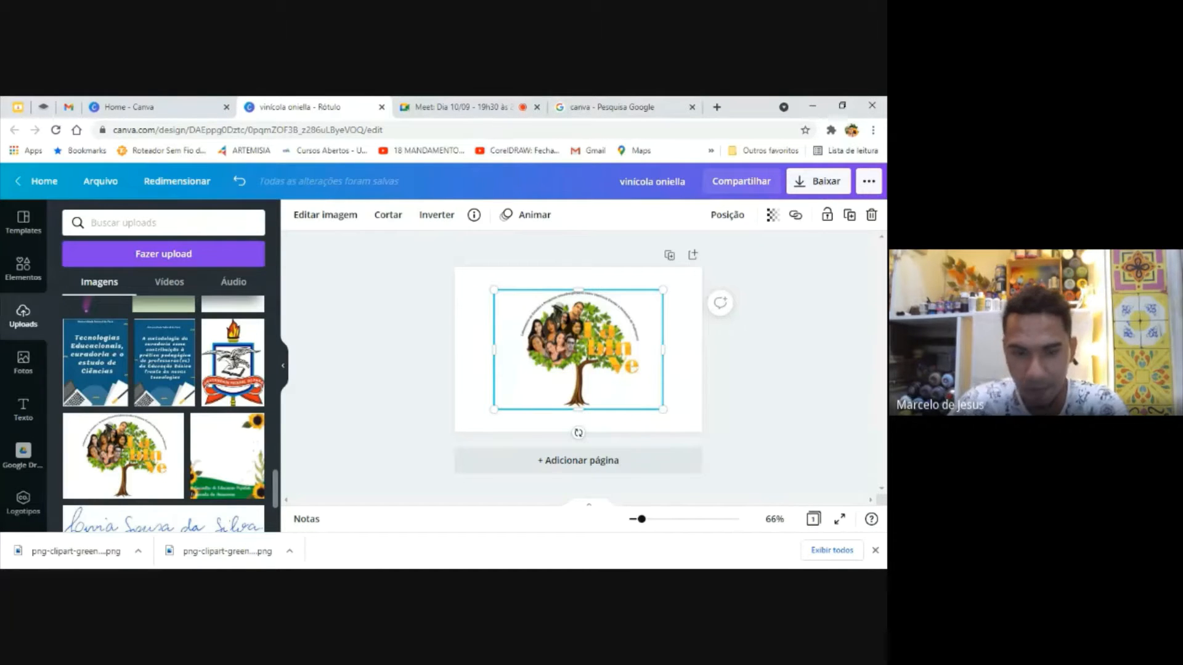
pyautogui.moveTo(586, 336)
pyautogui.mouseDown()
pyautogui.moveTo(622, 340)
pyautogui.moveTo(567, 329)
pyautogui.mouseUp()
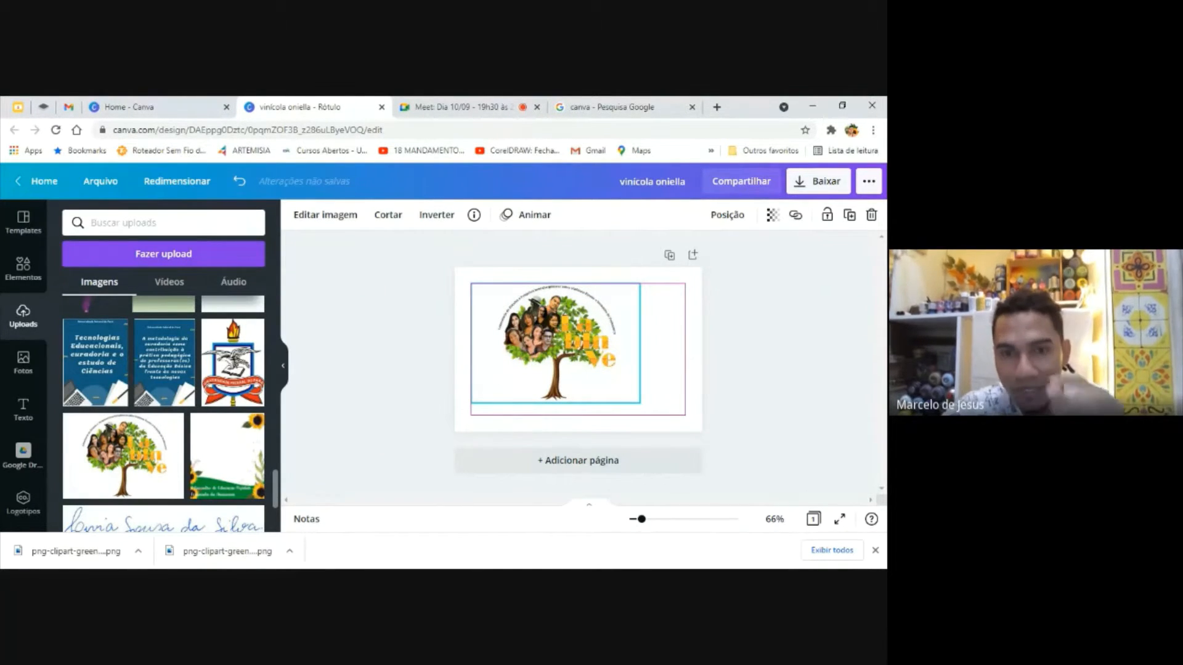
pyautogui.moveTo(560, 329); pyautogui.dragTo(582, 329)
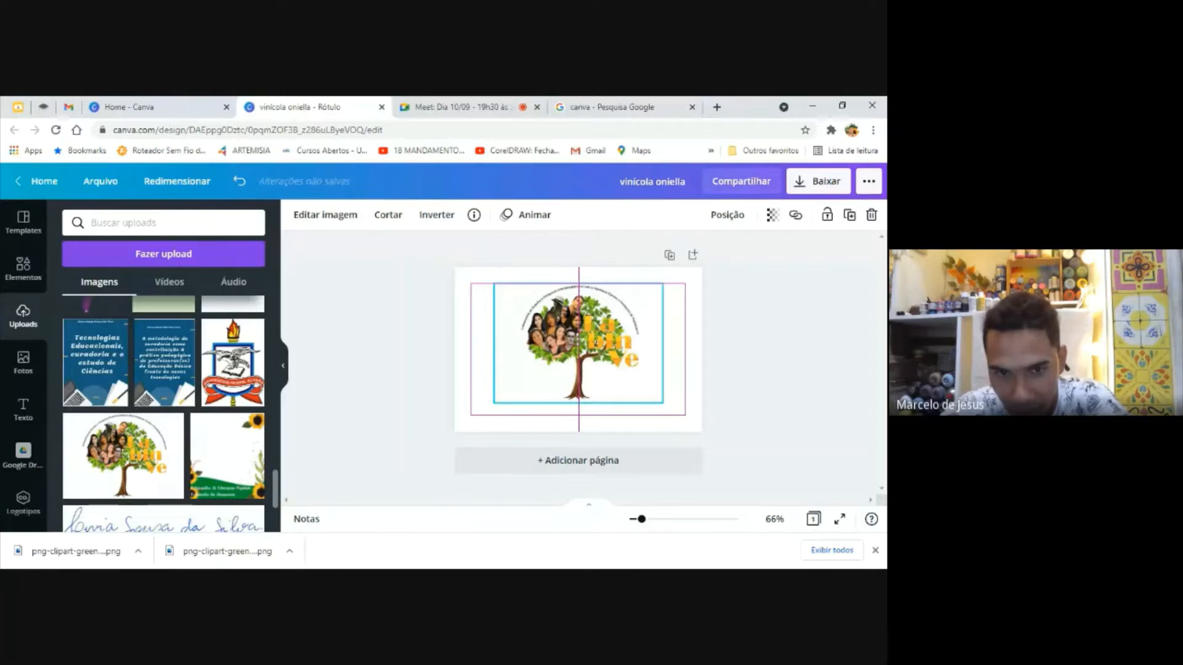
pyautogui.moveTo(585, 328); pyautogui.dragTo(561, 328)
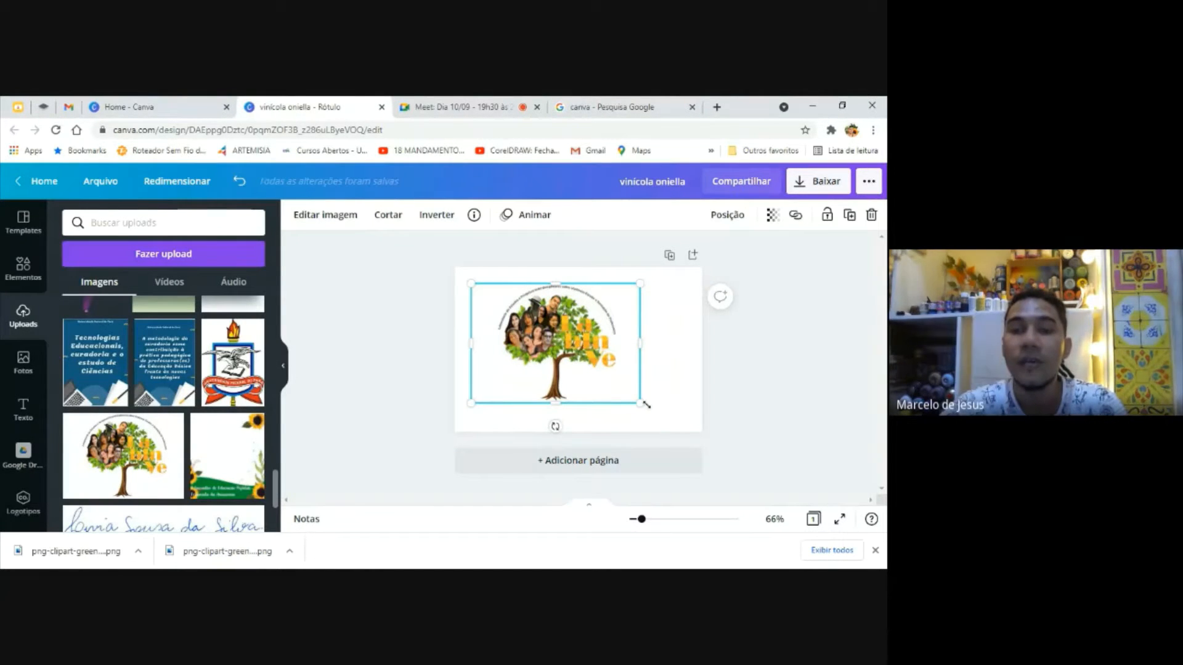
pyautogui.moveTo(581, 363)
pyautogui.mouseDown()
pyautogui.moveTo(603, 365)
pyautogui.moveTo(592, 368)
pyautogui.mouseUp()
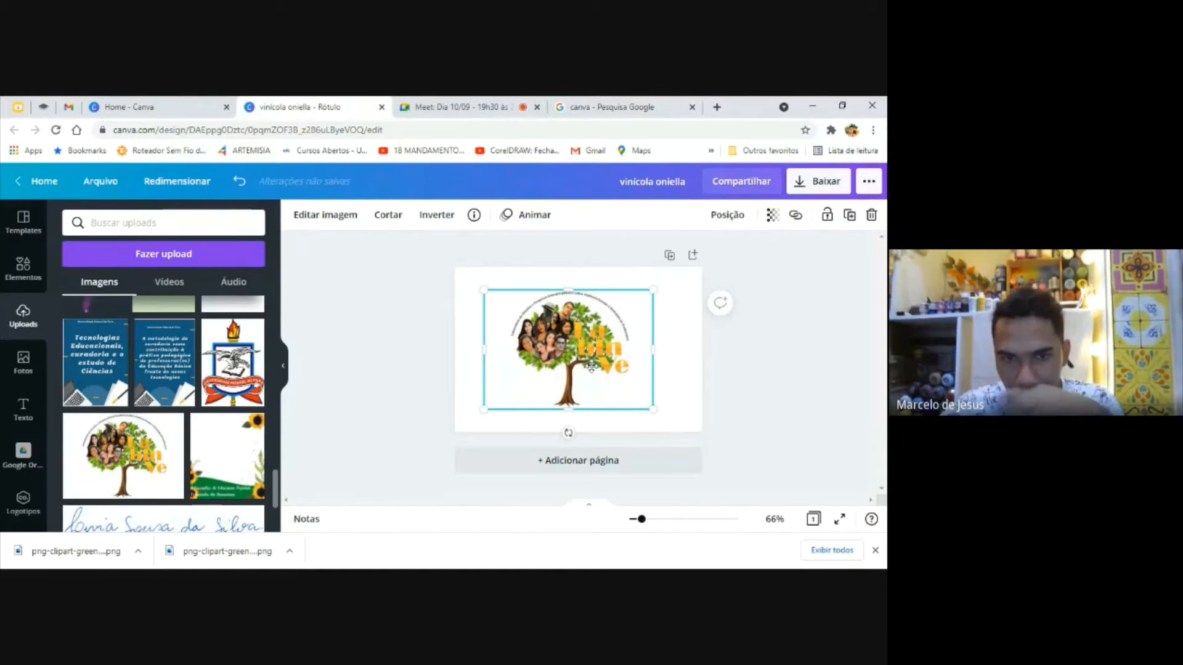
# Set the page background to the orange-yellow from the photo's colors
pyautogui.click(685, 401)
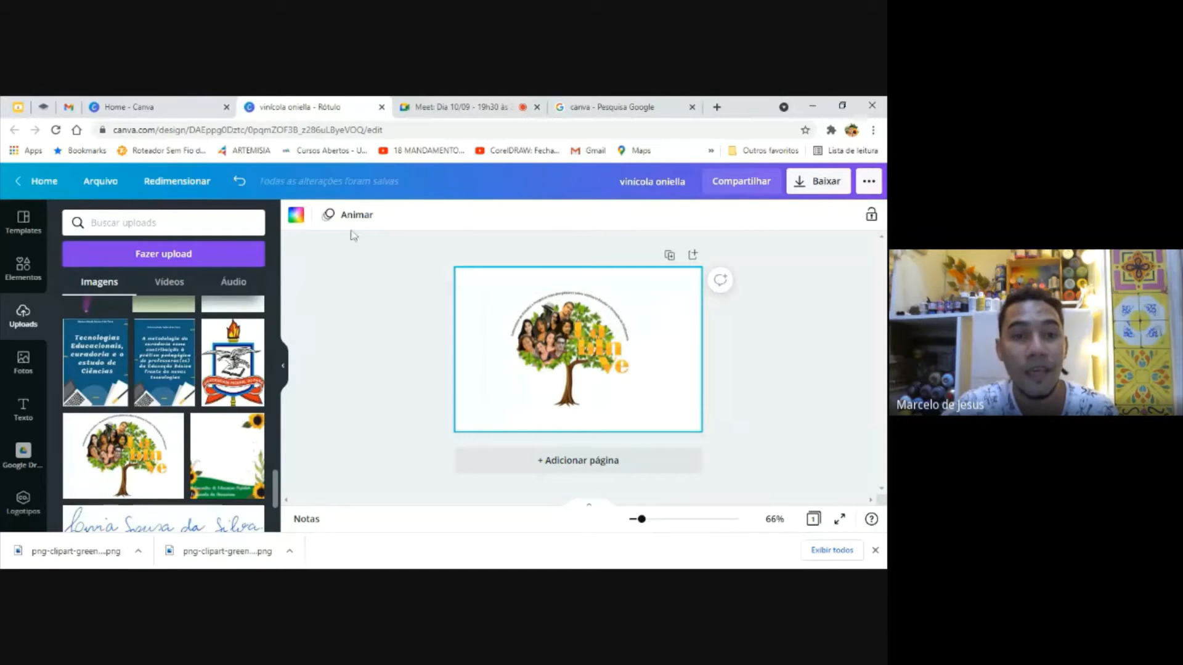
pyautogui.click(295, 221)
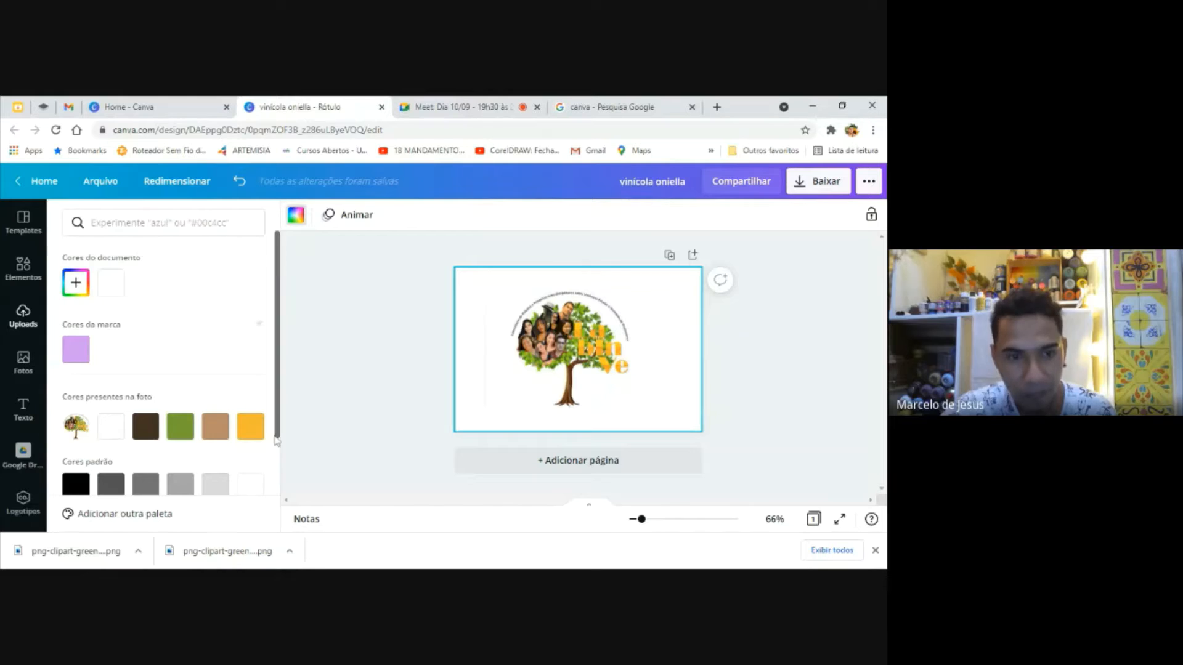
pyautogui.click(248, 428)
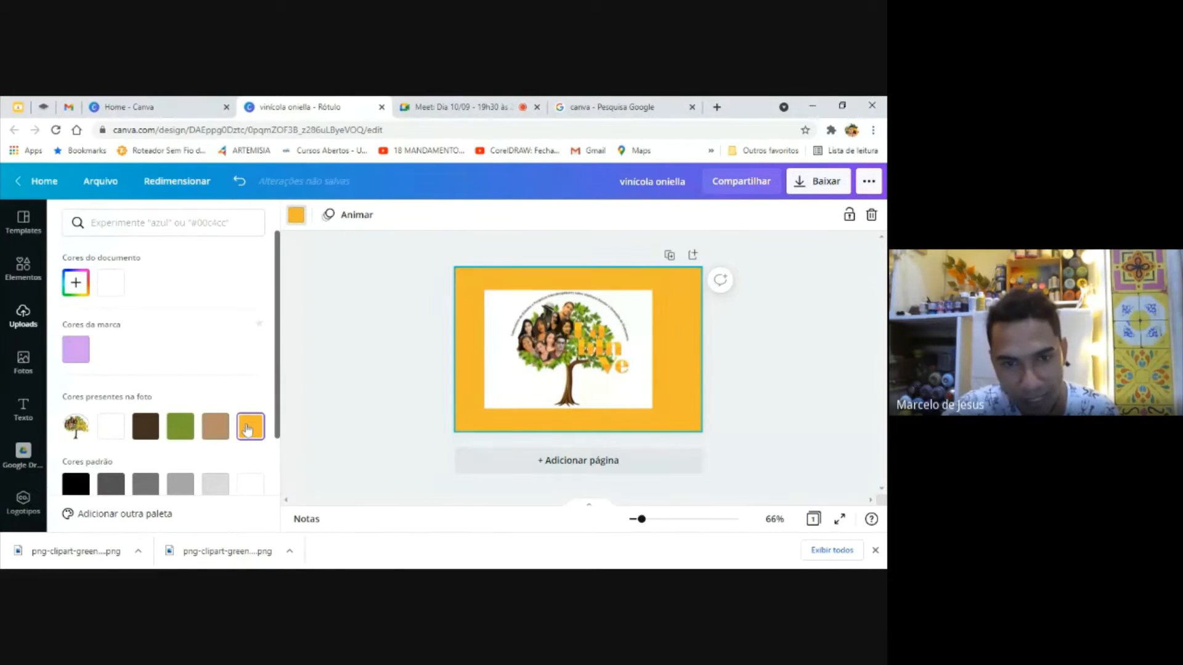
pyautogui.click(410, 383)
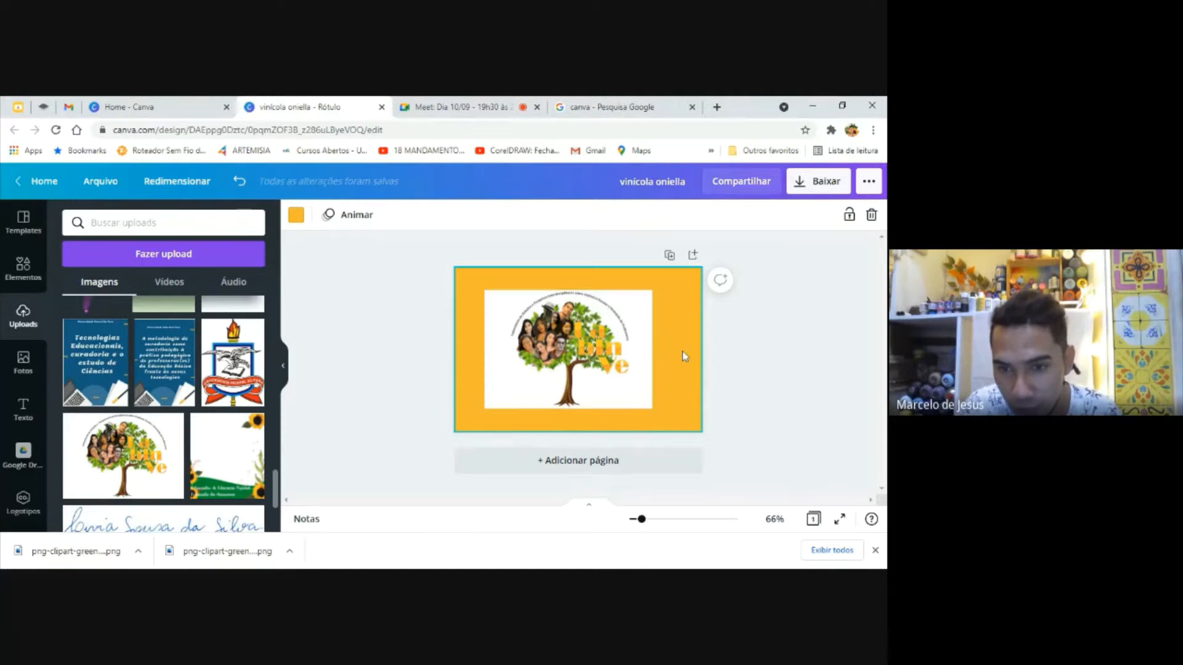
# Shrink the tree logo slightly and align it with the page's upper-left margins
pyautogui.moveTo(599, 346); pyautogui.dragTo(608, 346)
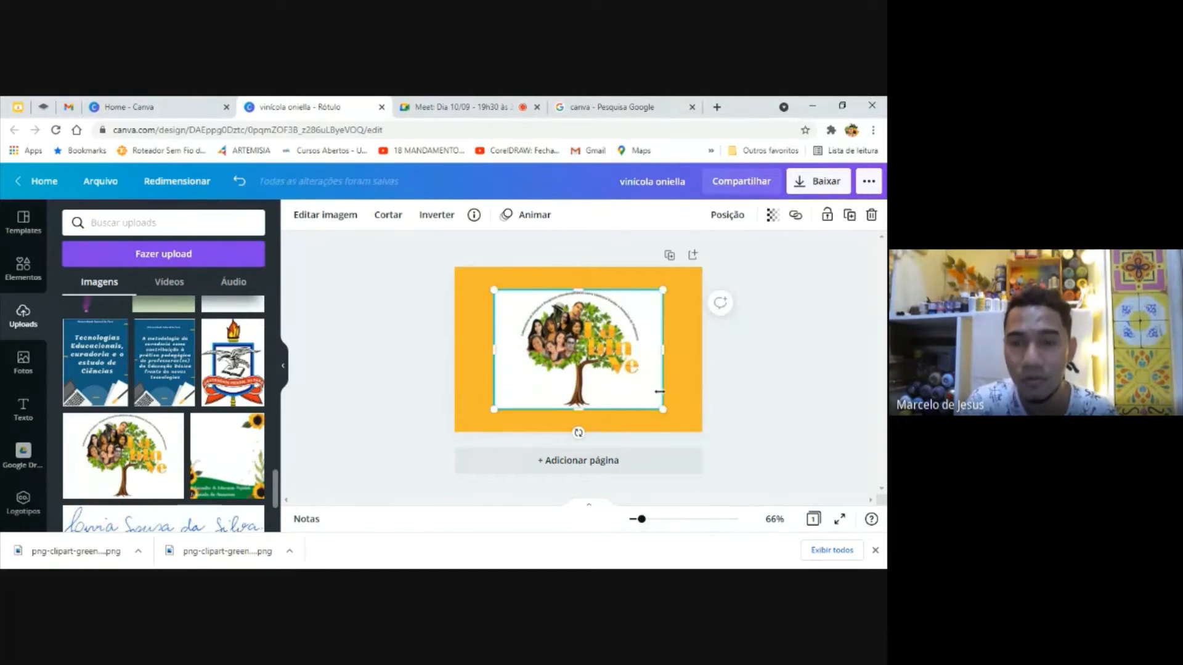
pyautogui.moveTo(662, 409); pyautogui.dragTo(574, 348)
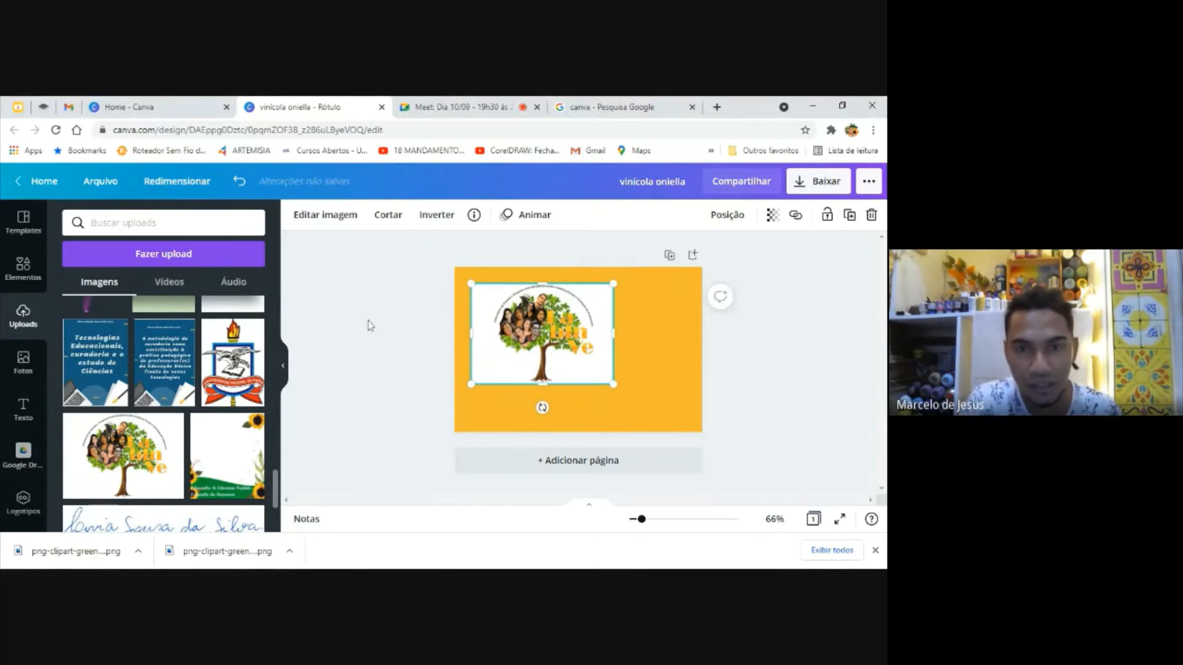
# Remove the tree logo's white background with the background remover and shift the logo closer to the page's upper-left corner
pyautogui.click(326, 216)
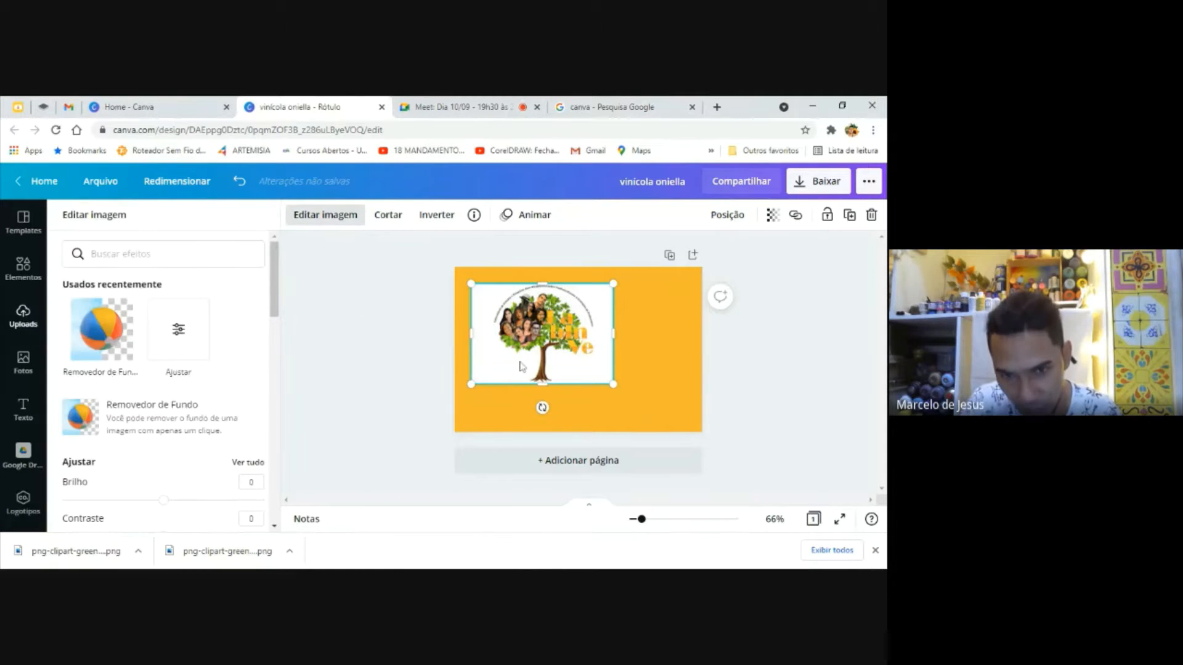
pyautogui.click(116, 340)
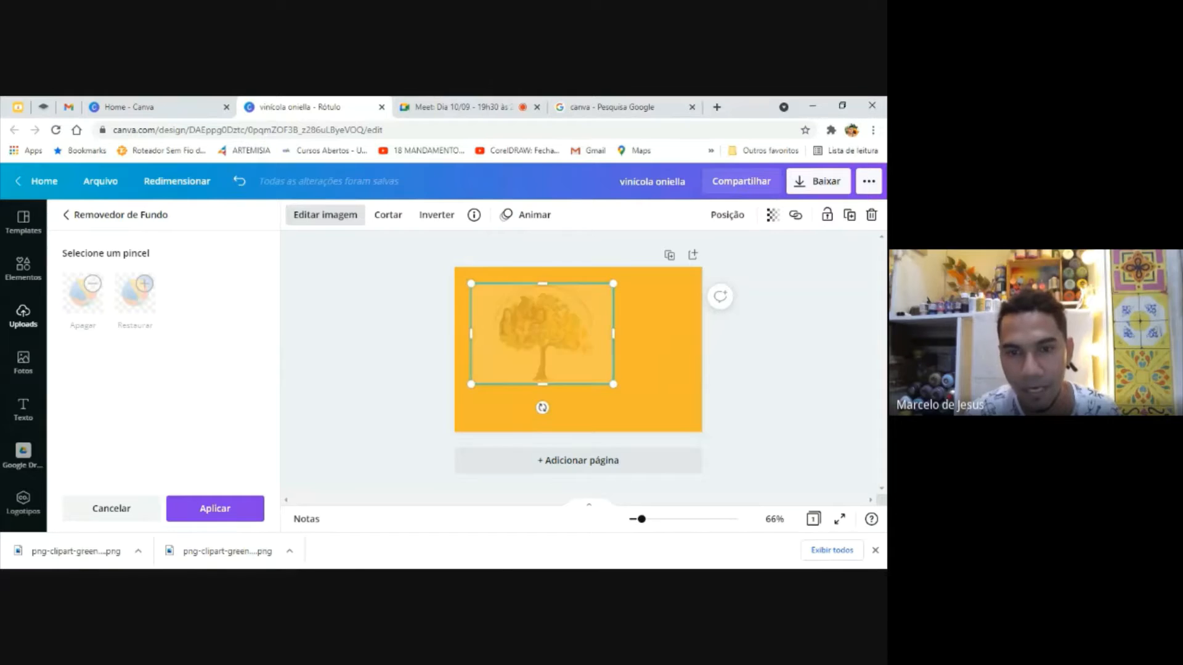
pyautogui.click(193, 504)
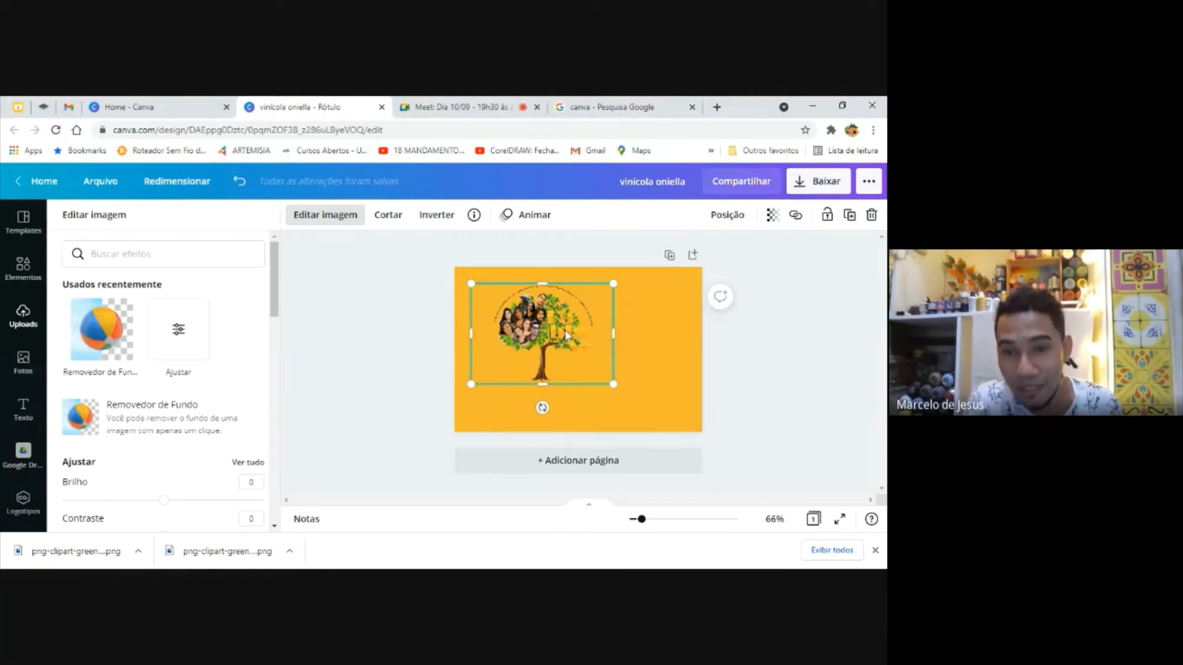
pyautogui.moveTo(565, 335); pyautogui.dragTo(538, 321)
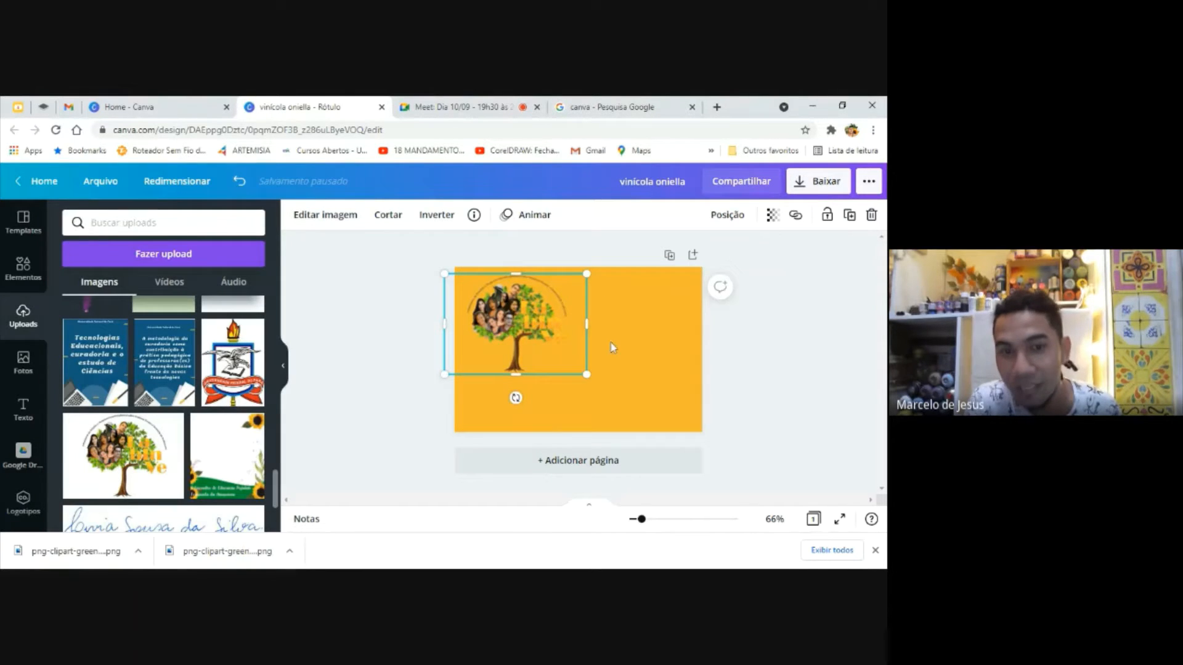
pyautogui.click(627, 350)
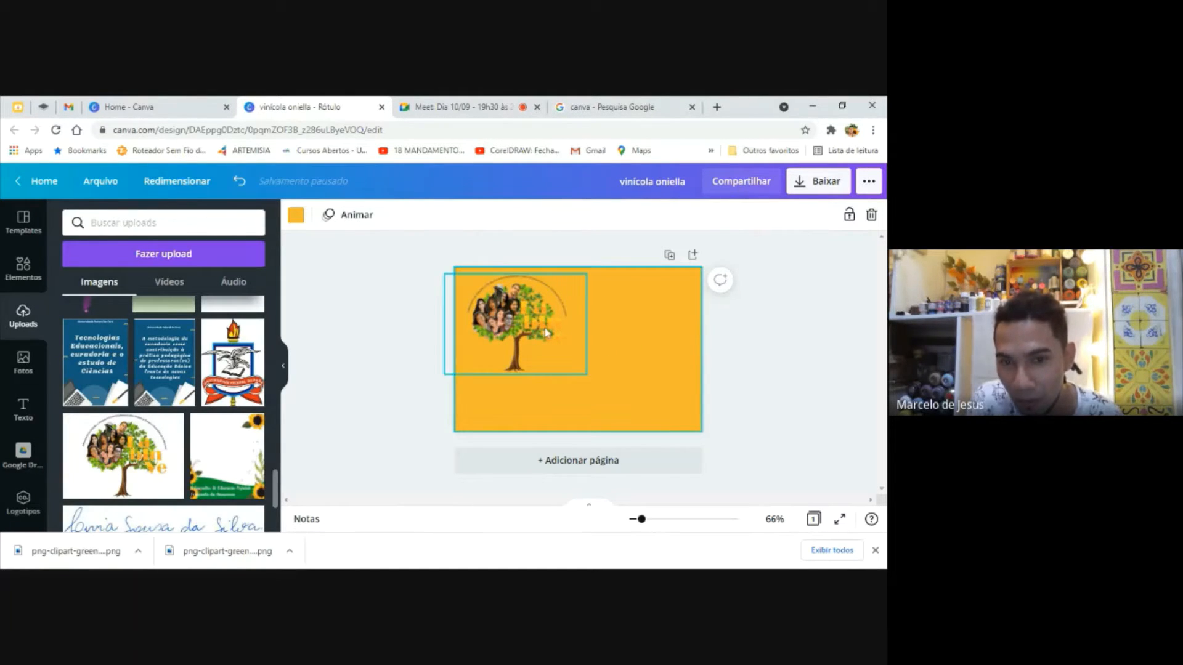
pyautogui.click(733, 362)
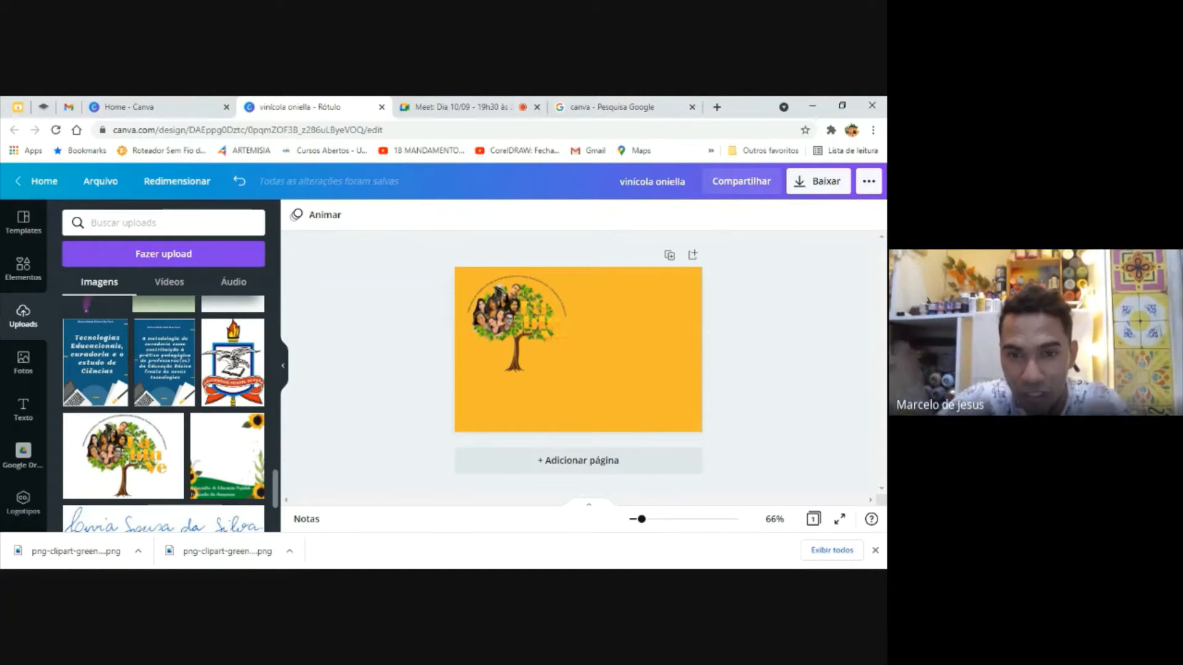
# Change the page background to the green from the photo's colors
pyautogui.click(627, 358)
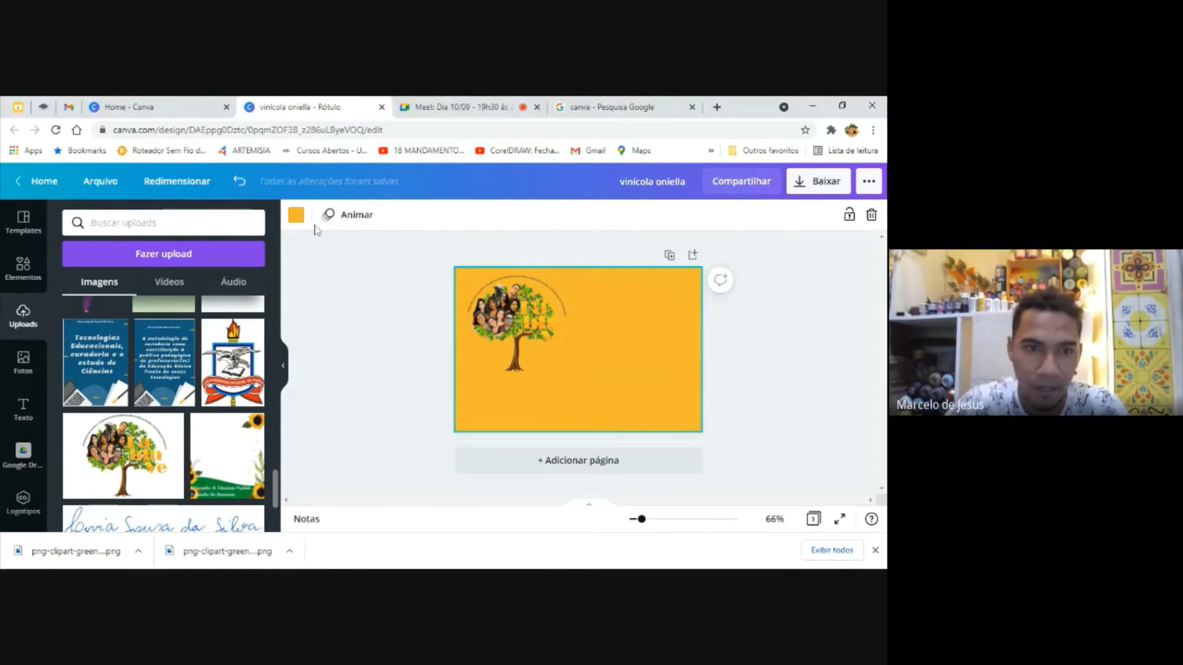
pyautogui.click(296, 214)
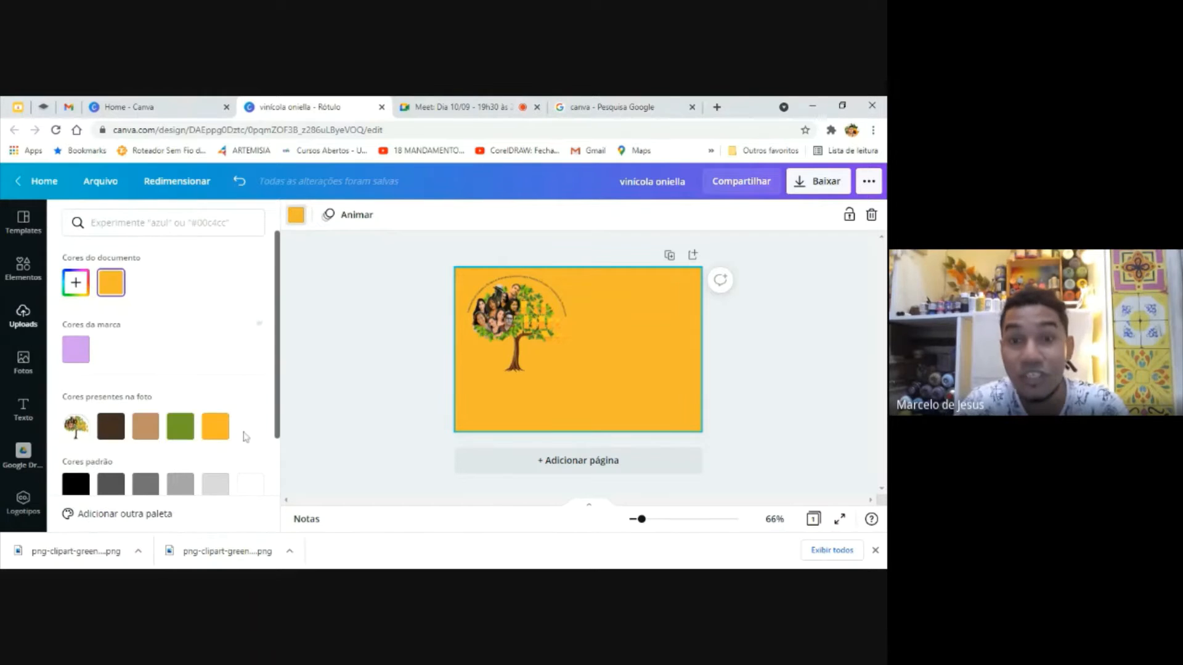
pyautogui.click(184, 436)
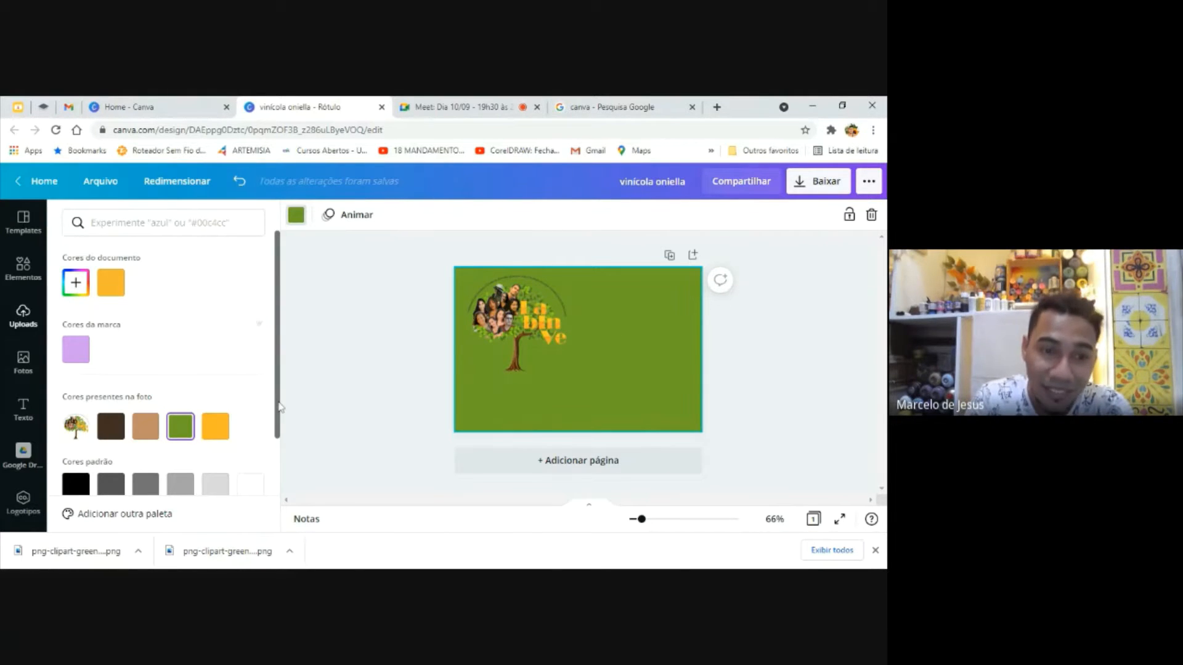
# Try violet from the default colors as the page background and replace it with white
pyautogui.moveTo(279, 407); pyautogui.dragTo(275, 468)
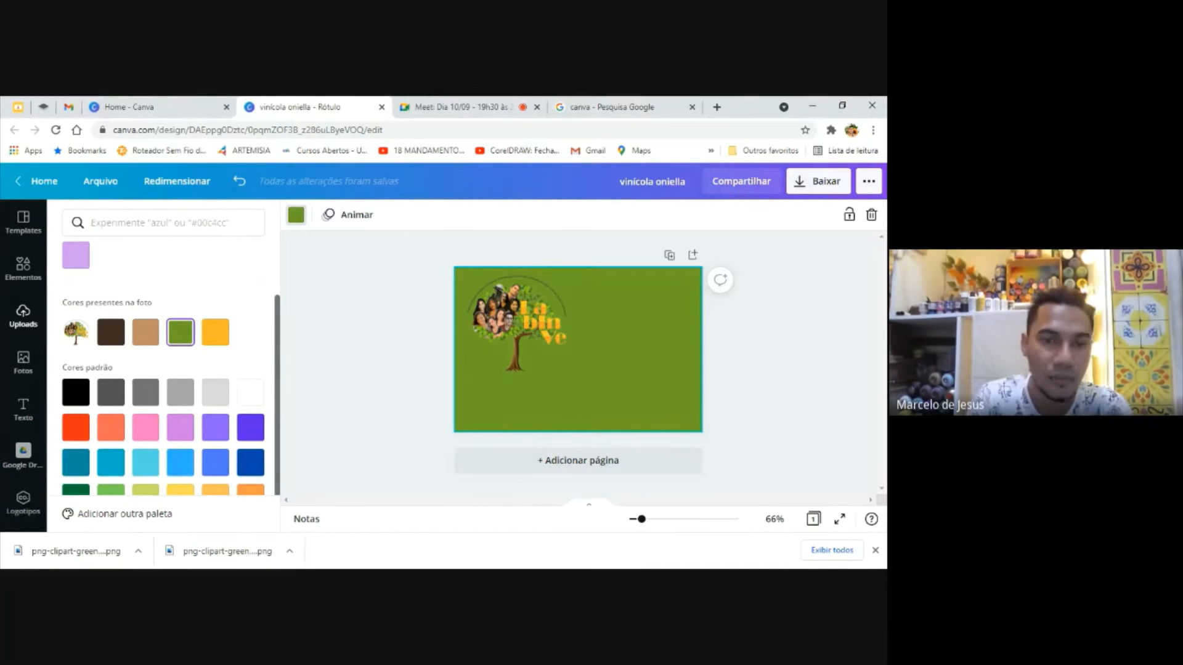
pyautogui.click(250, 429)
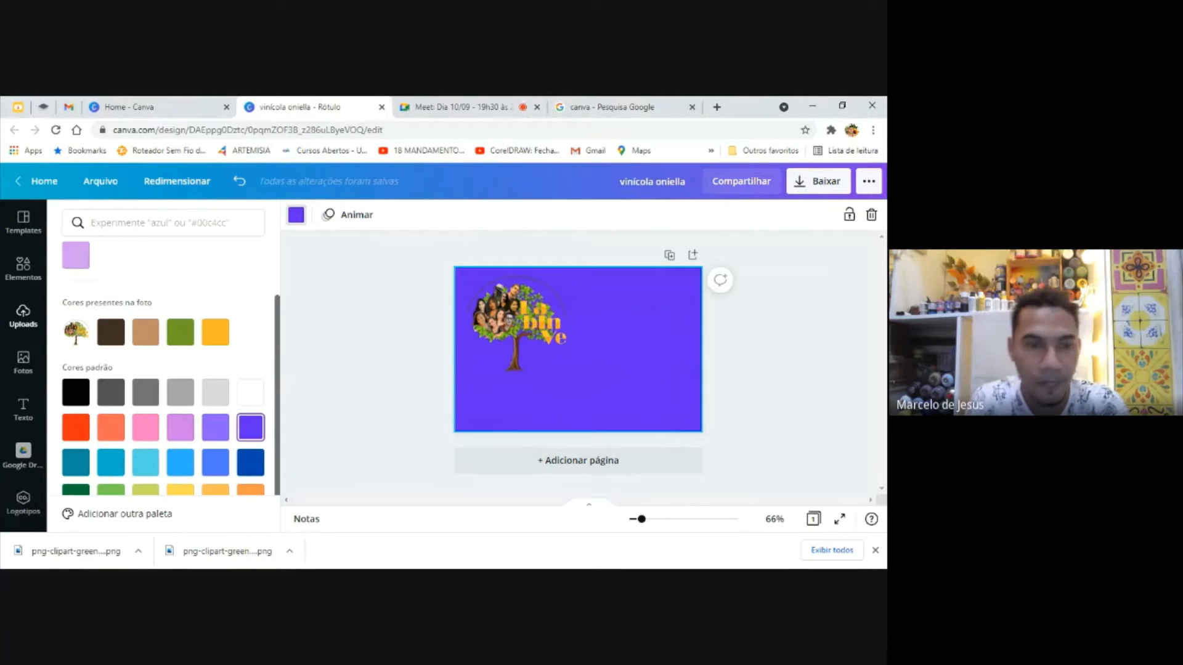
pyautogui.click(250, 392)
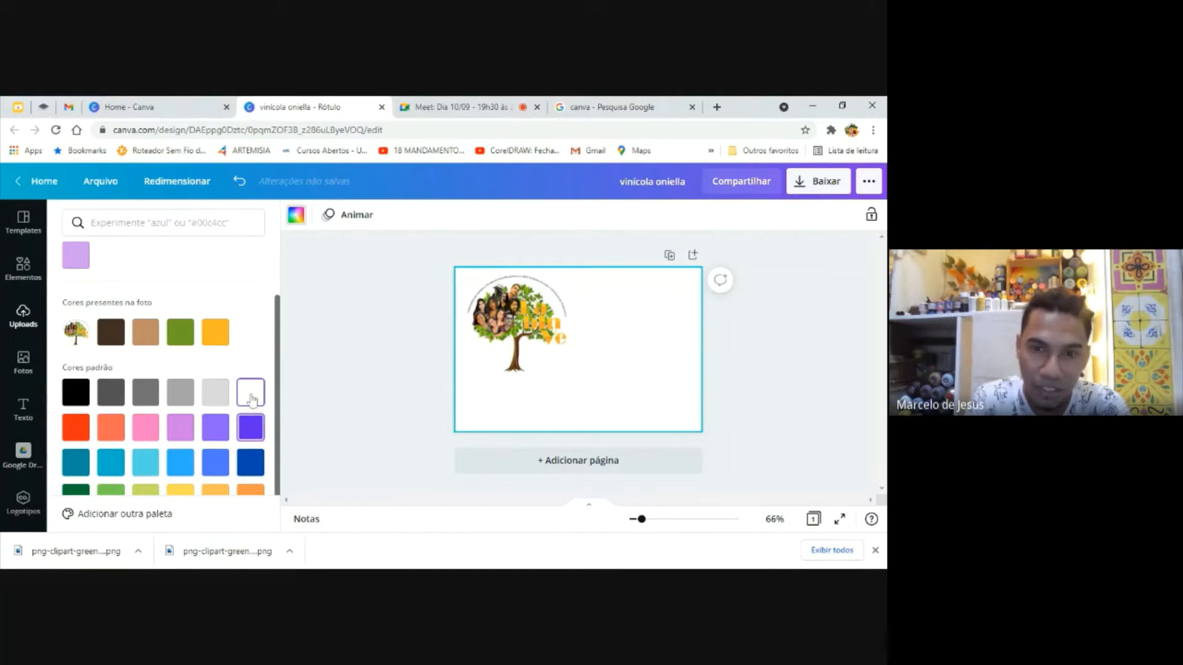
# Shrink the tree logo slightly and nudge it into place near the page's upper-left corner
pyautogui.click(377, 383)
pyautogui.click(515, 351)
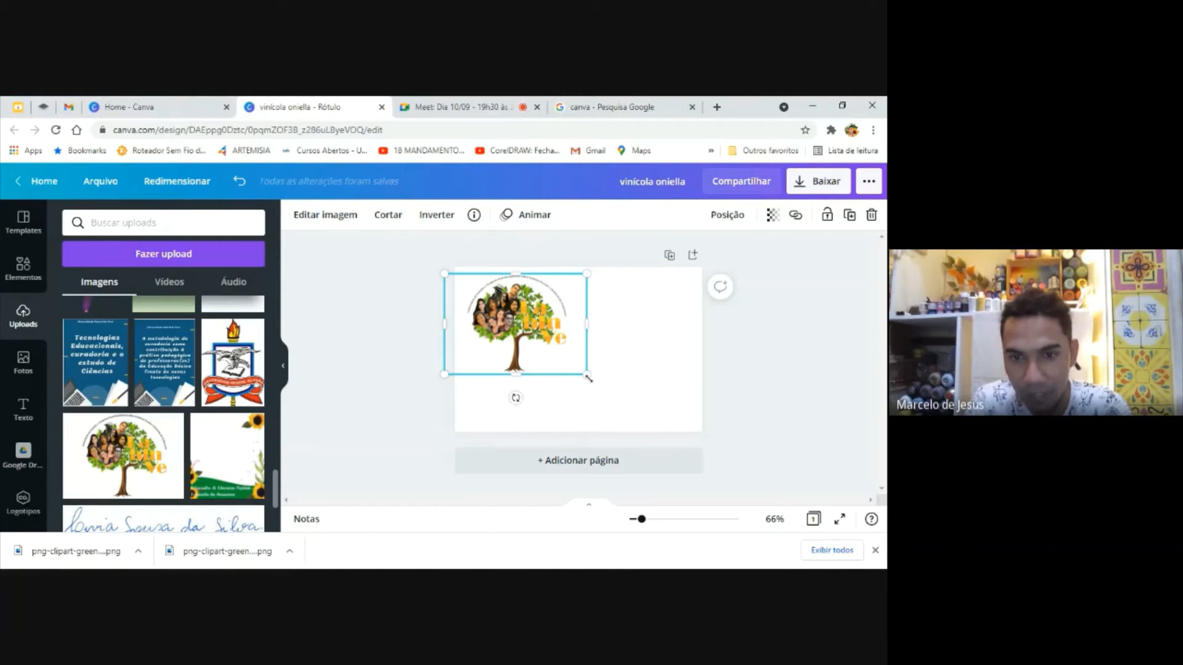
pyautogui.moveTo(590, 377); pyautogui.dragTo(576, 366)
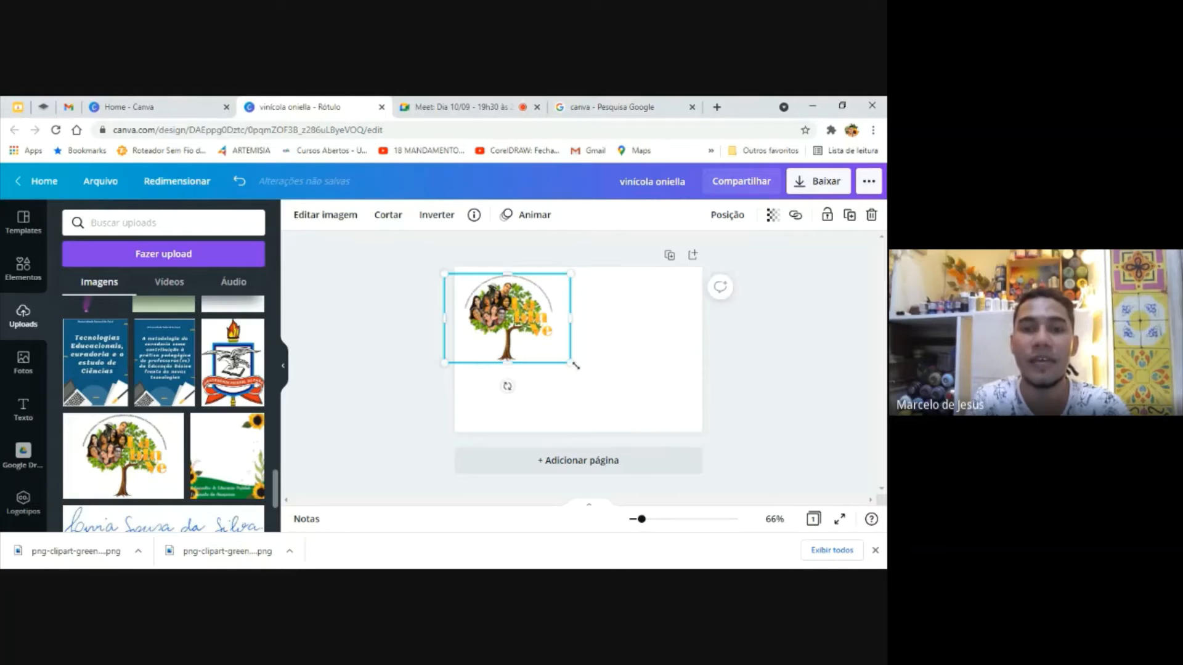
pyautogui.moveTo(520, 316); pyautogui.dragTo(523, 317)
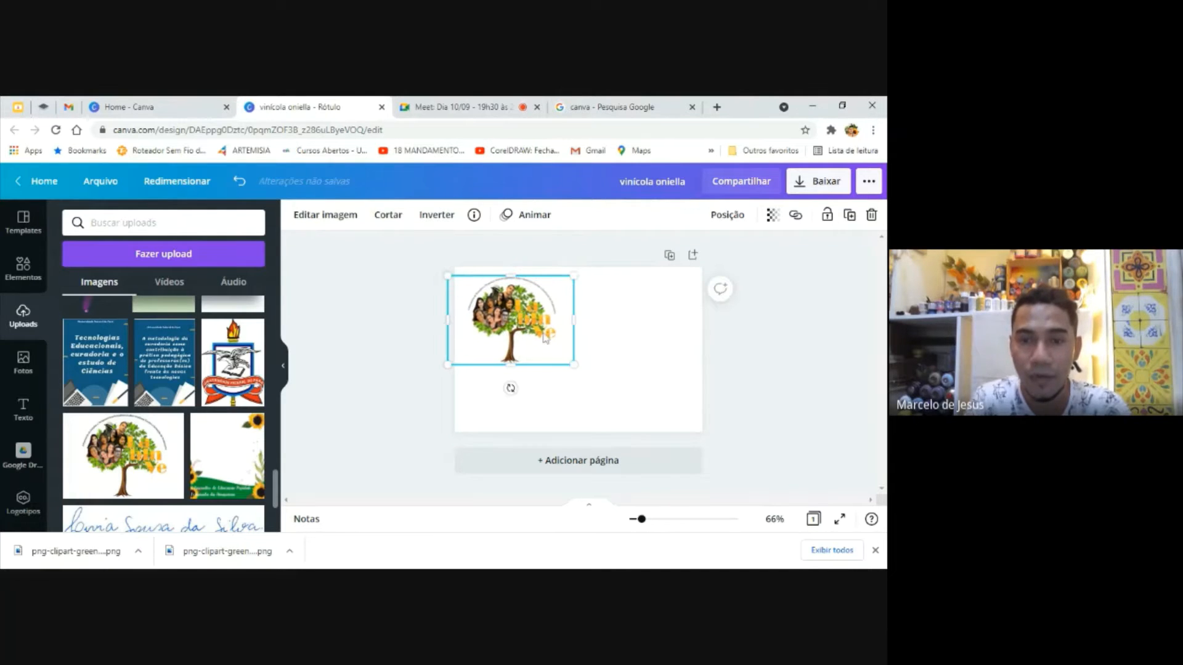
pyautogui.click(624, 380)
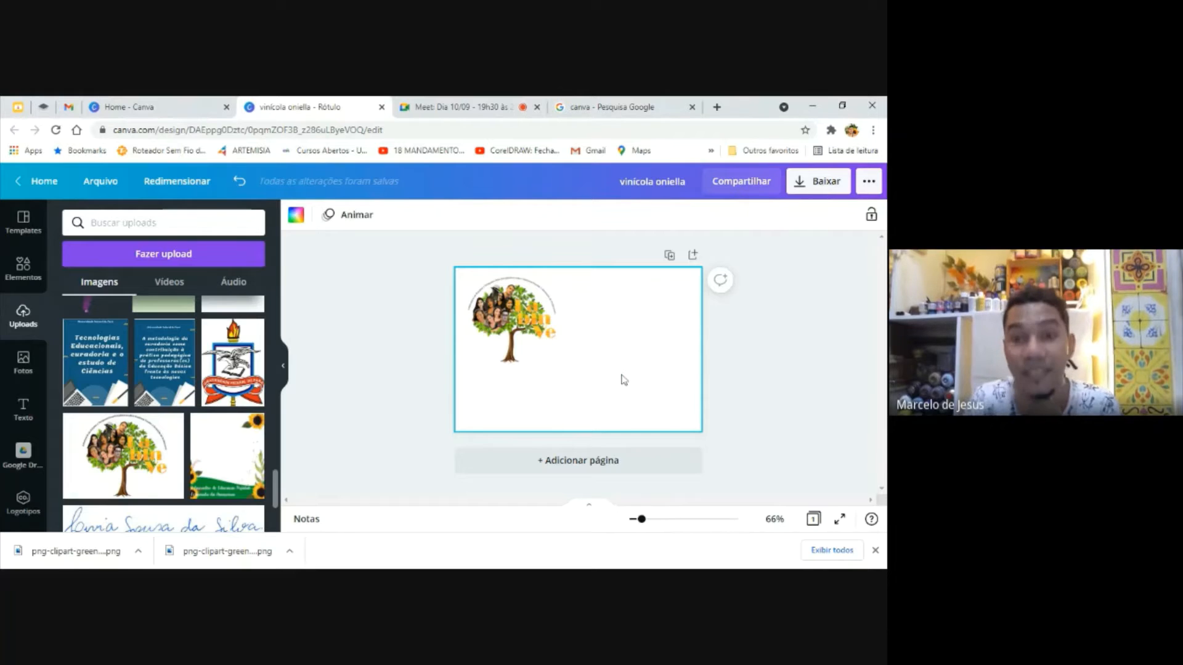
pyautogui.click(558, 330)
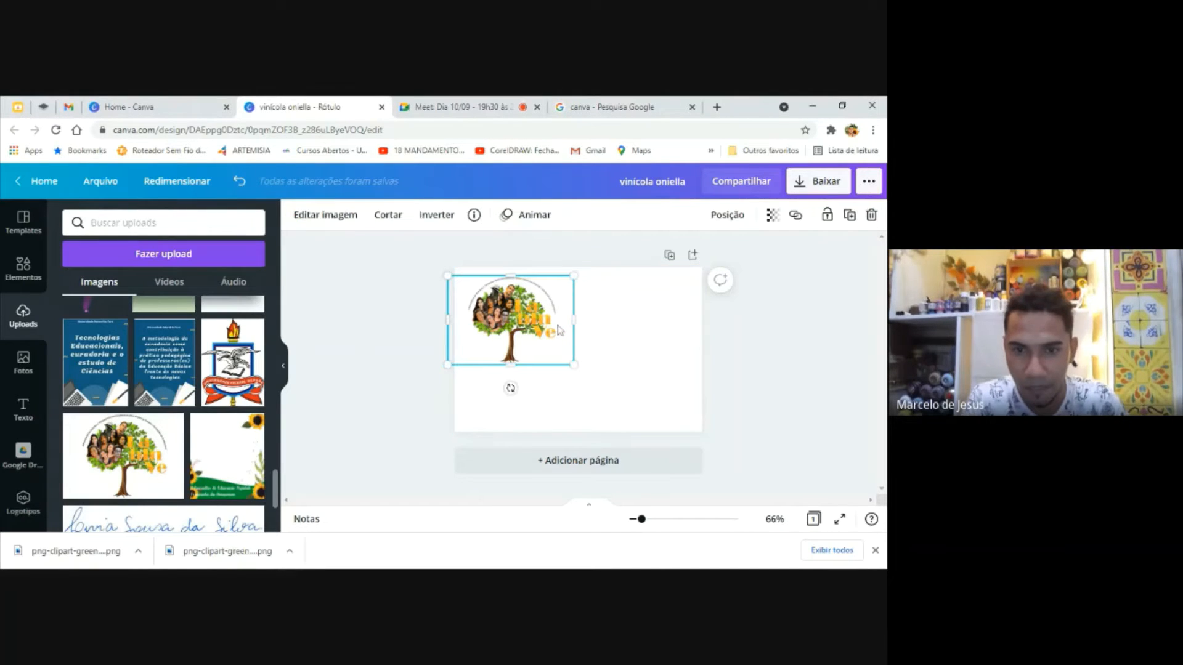
pyautogui.click(620, 360)
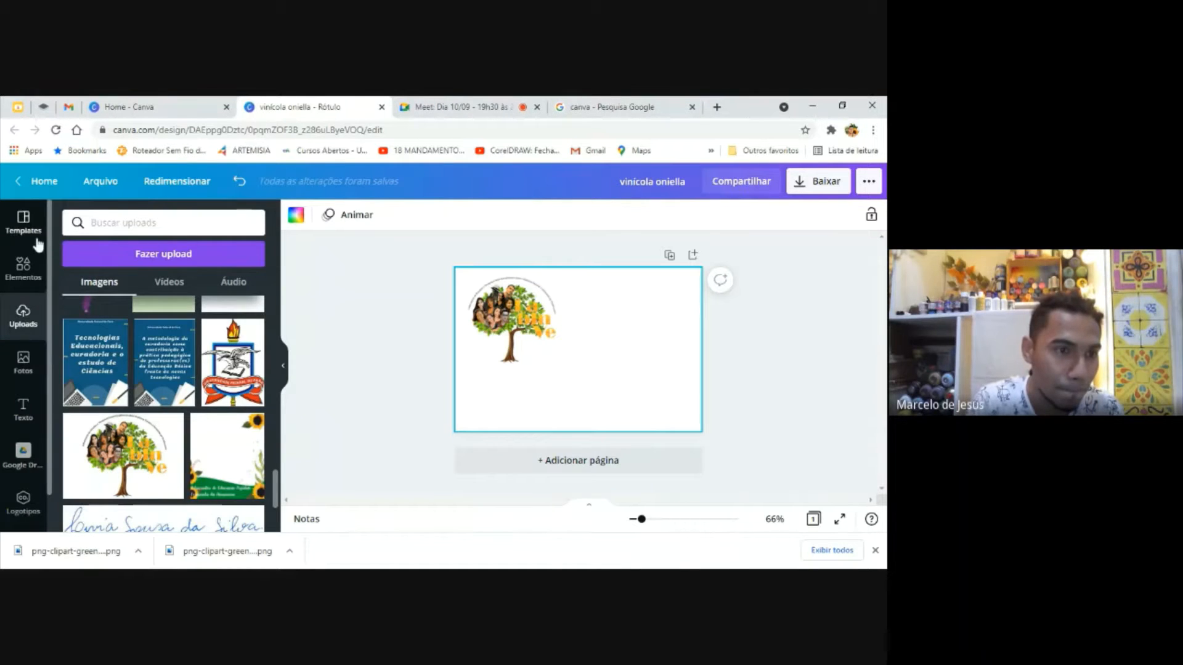
# Search the elements library for "folhas" and browse the results
pyautogui.click(24, 269)
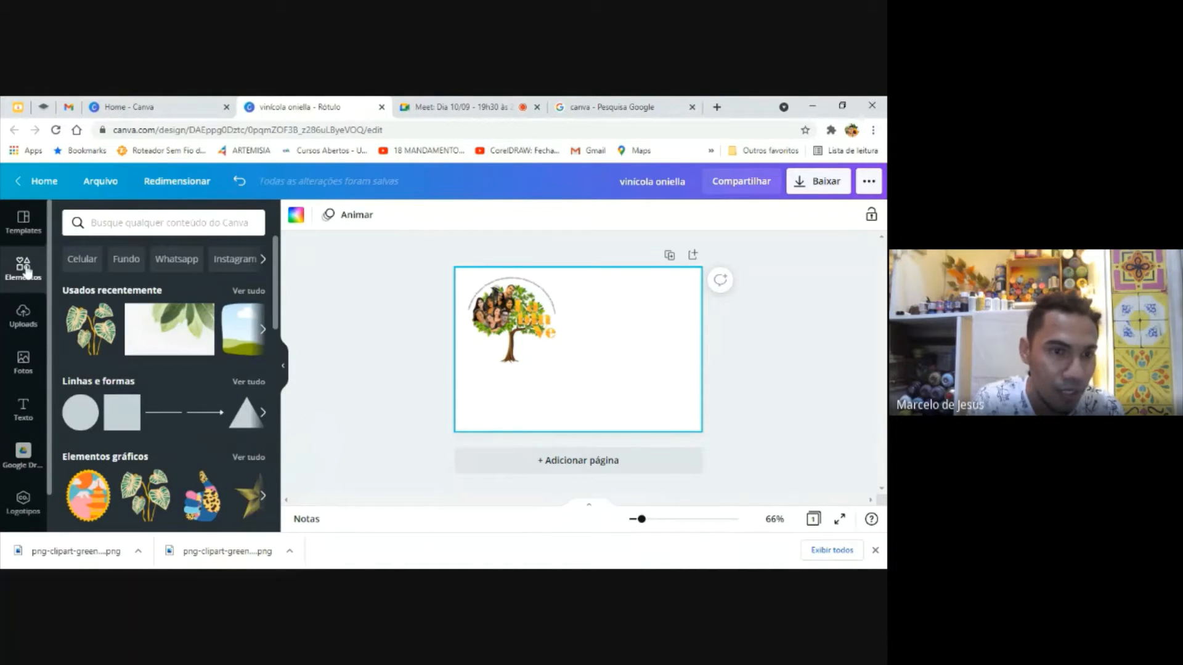
pyautogui.click(138, 229)
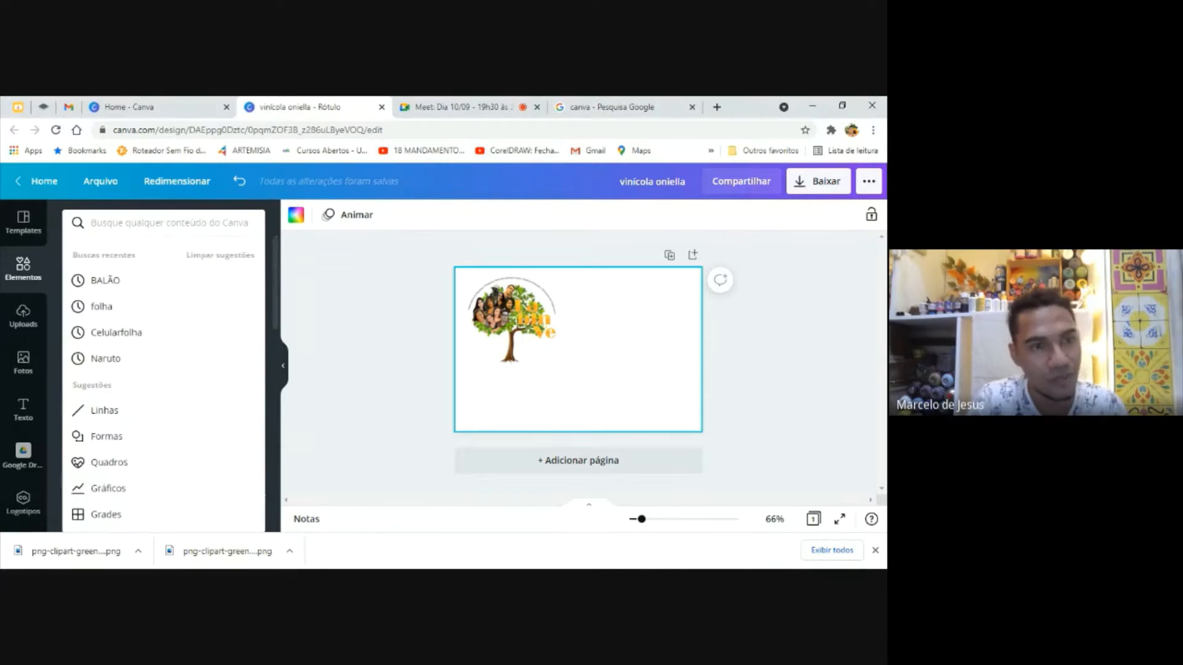
pyautogui.write('folhas')
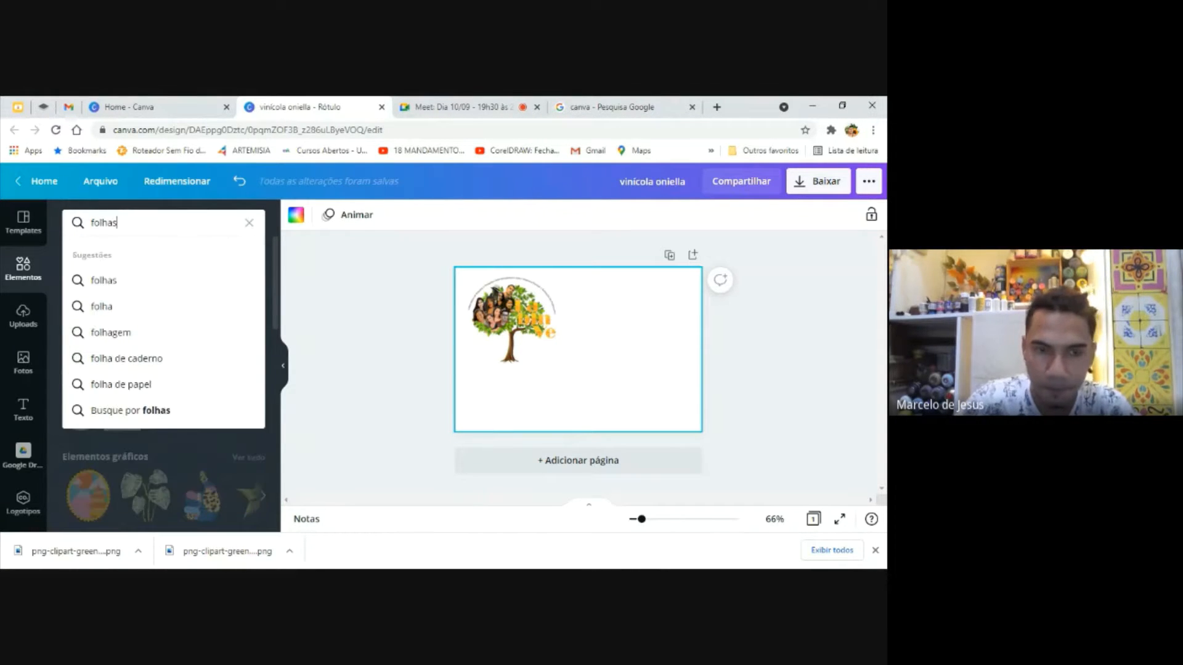
pyautogui.press('Return')
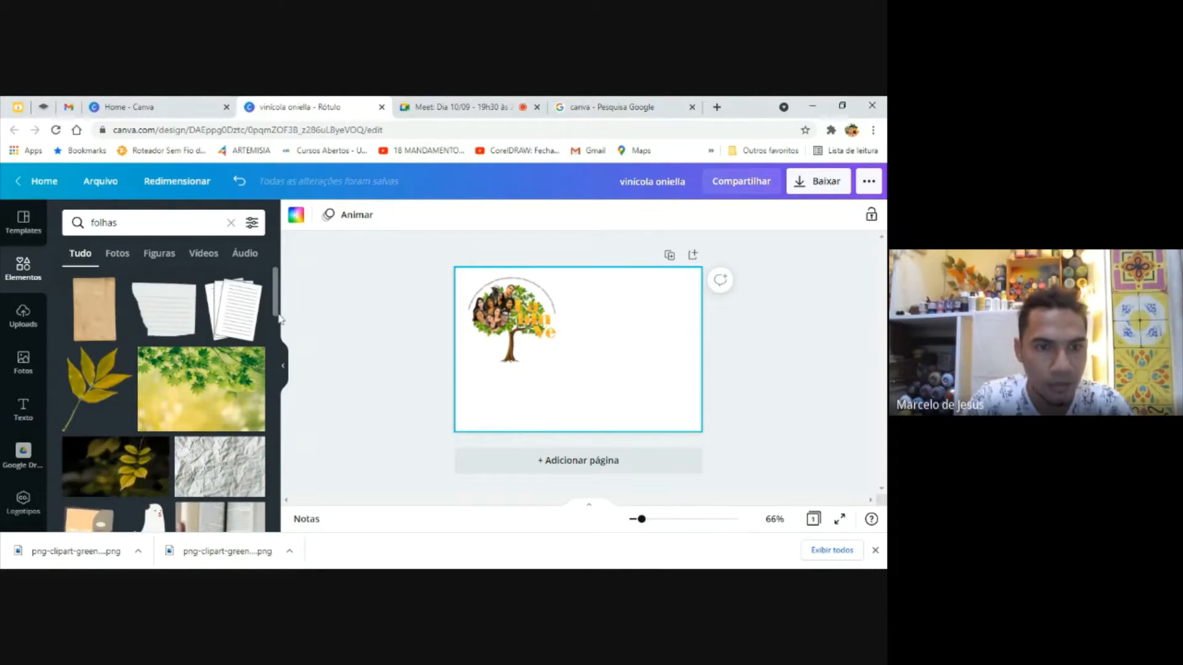
pyautogui.scroll(-3, 277, 324)
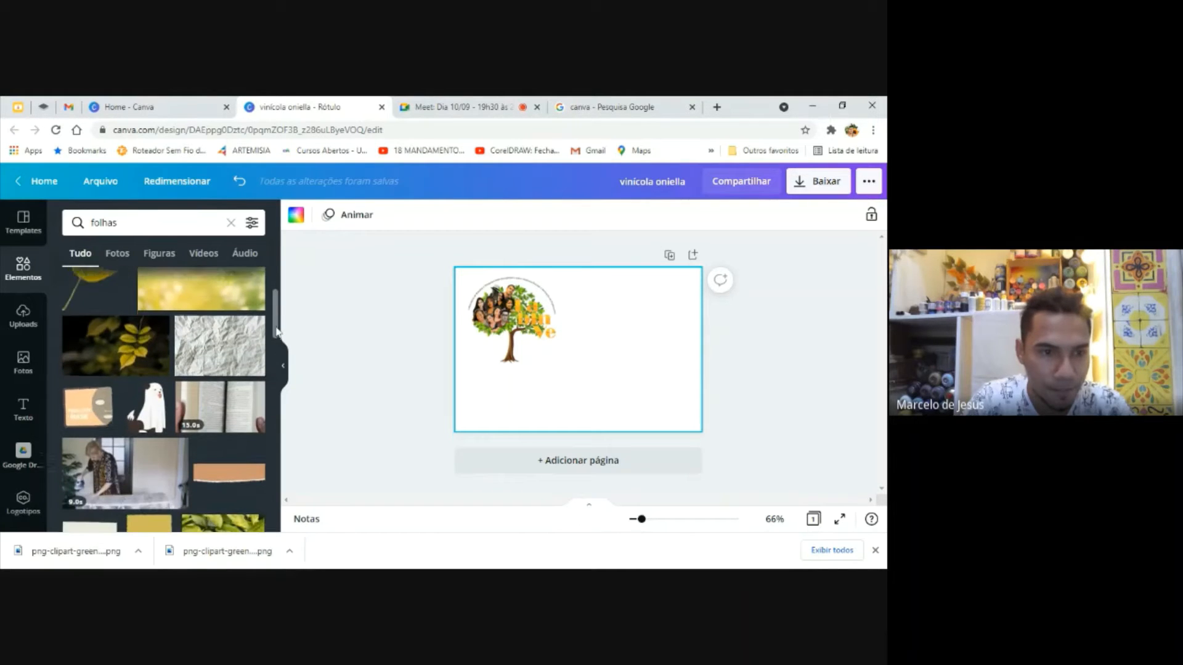
pyautogui.moveTo(275, 331); pyautogui.dragTo(247, 356)
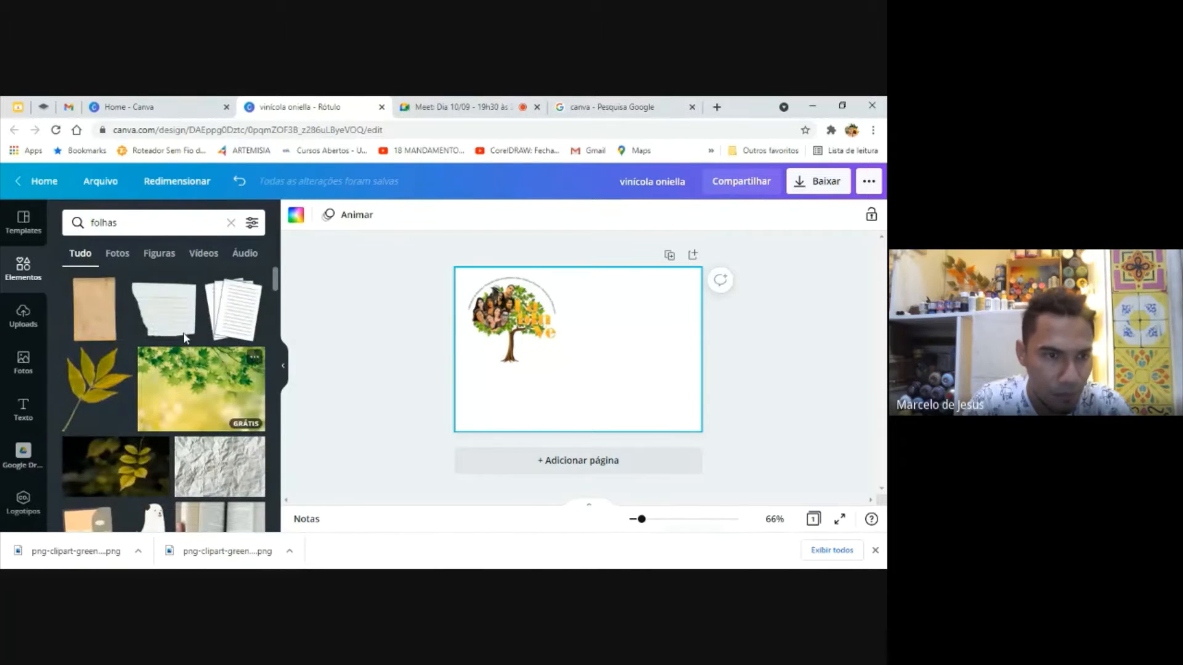
# Add the recently used photo of hanging green leaves from the photo library to the page
pyautogui.click(24, 321)
pyautogui.click(34, 356)
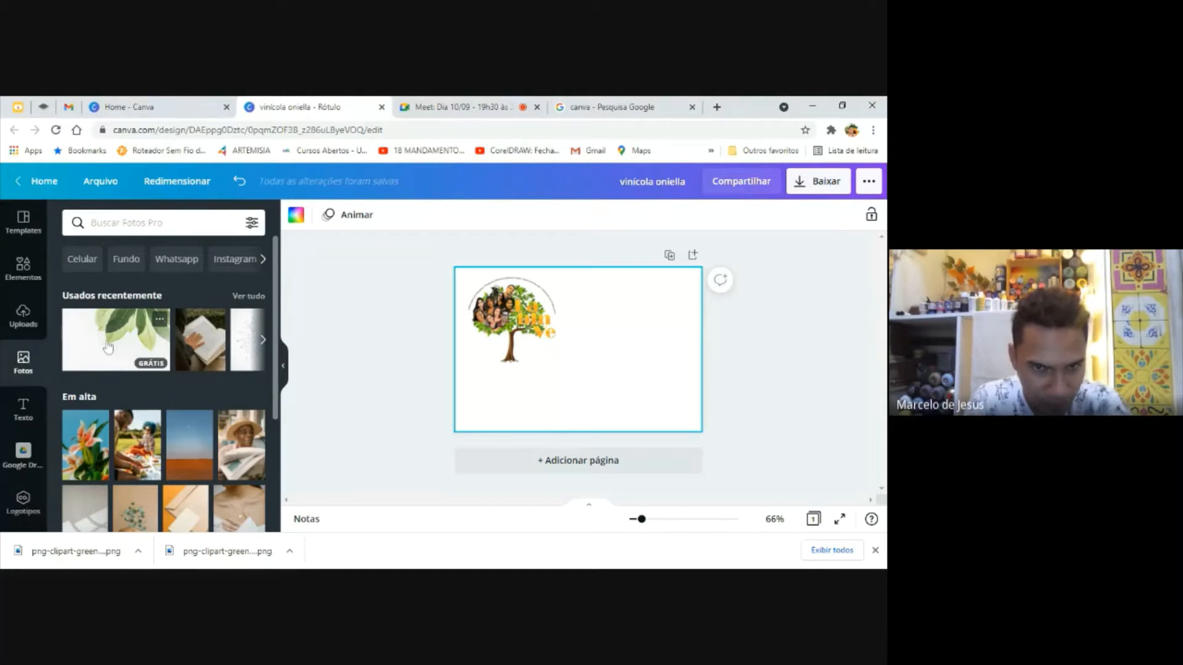
pyautogui.click(108, 348)
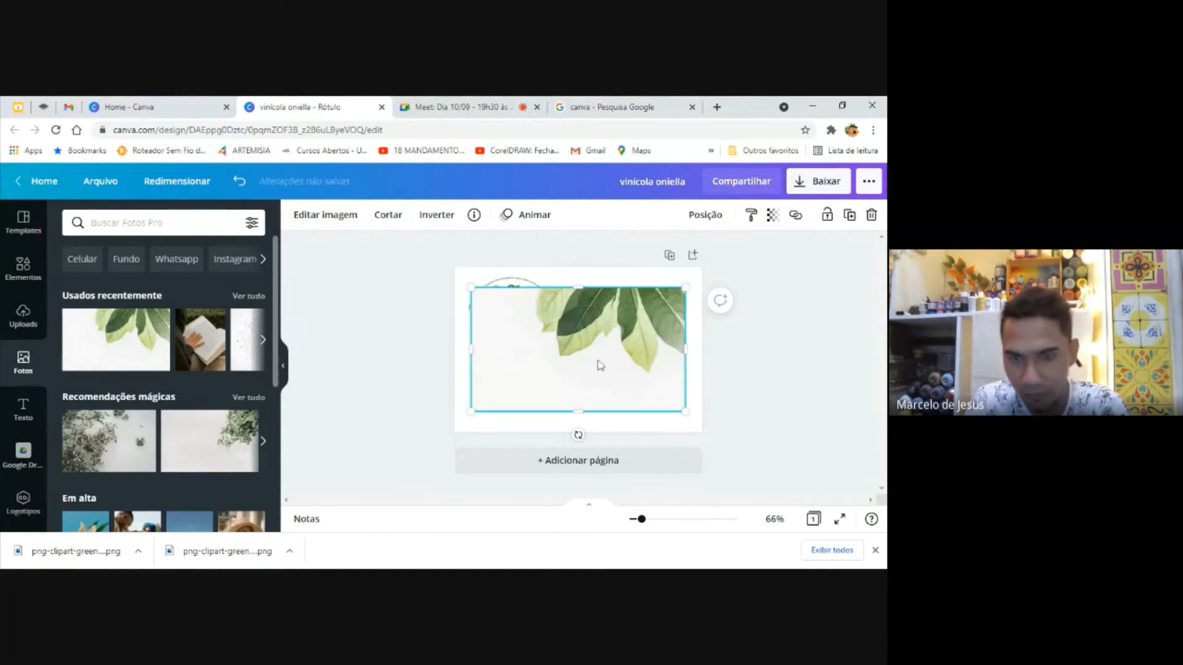
pyautogui.moveTo(612, 349)
pyautogui.mouseDown()
pyautogui.moveTo(586, 375)
pyautogui.moveTo(637, 369)
pyautogui.moveTo(634, 351)
pyautogui.moveTo(618, 348)
pyautogui.mouseUp()
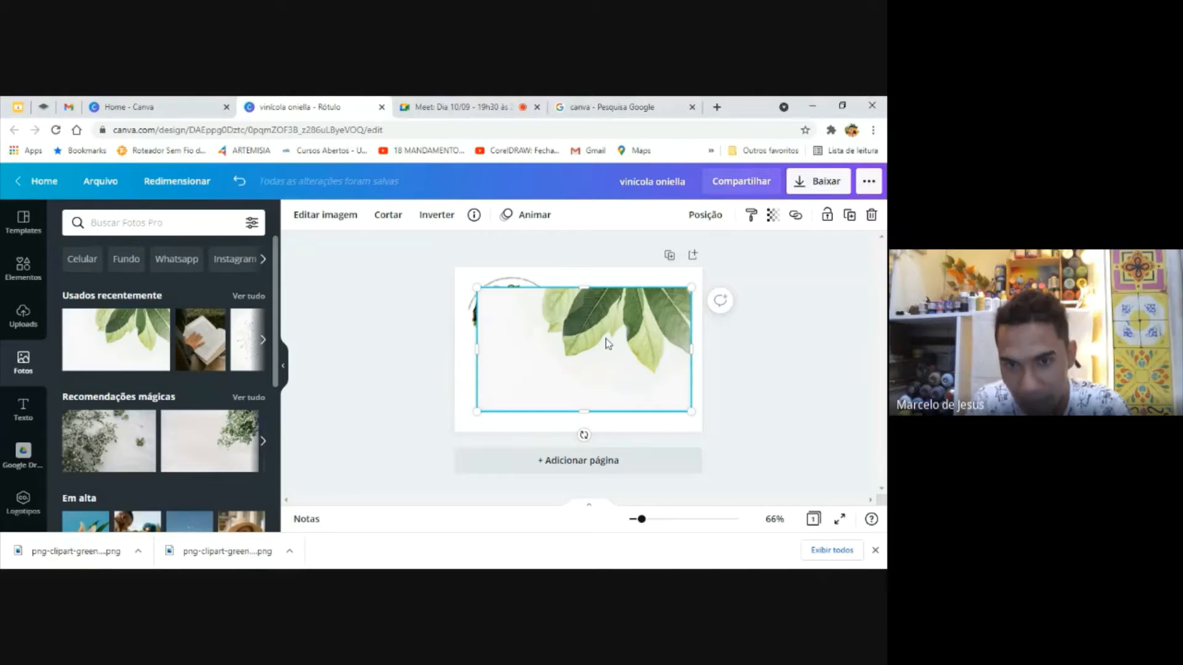
# Try to remove the leaf photo's background with the background remover
pyautogui.click(331, 217)
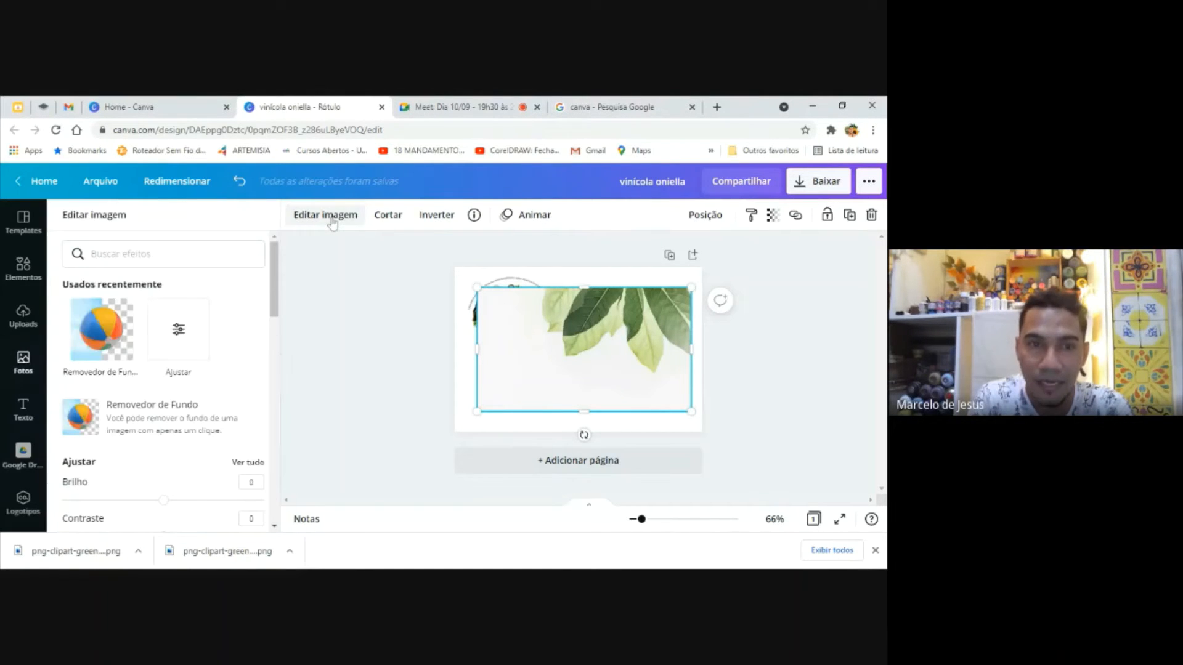
pyautogui.click(114, 351)
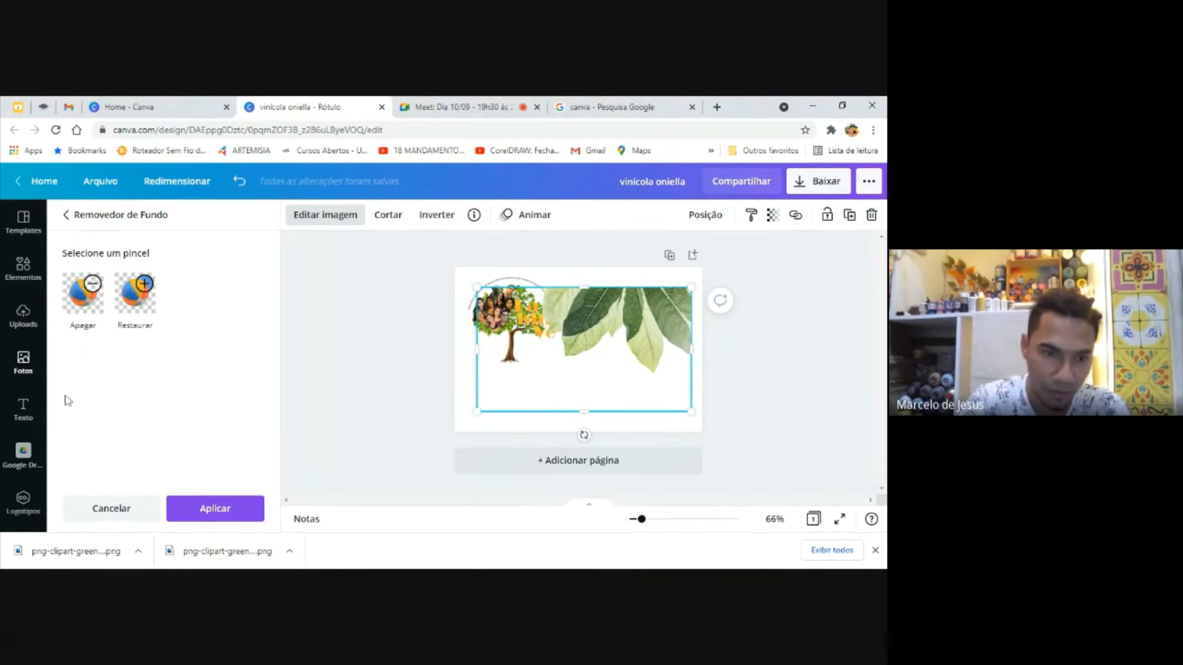
pyautogui.click(208, 501)
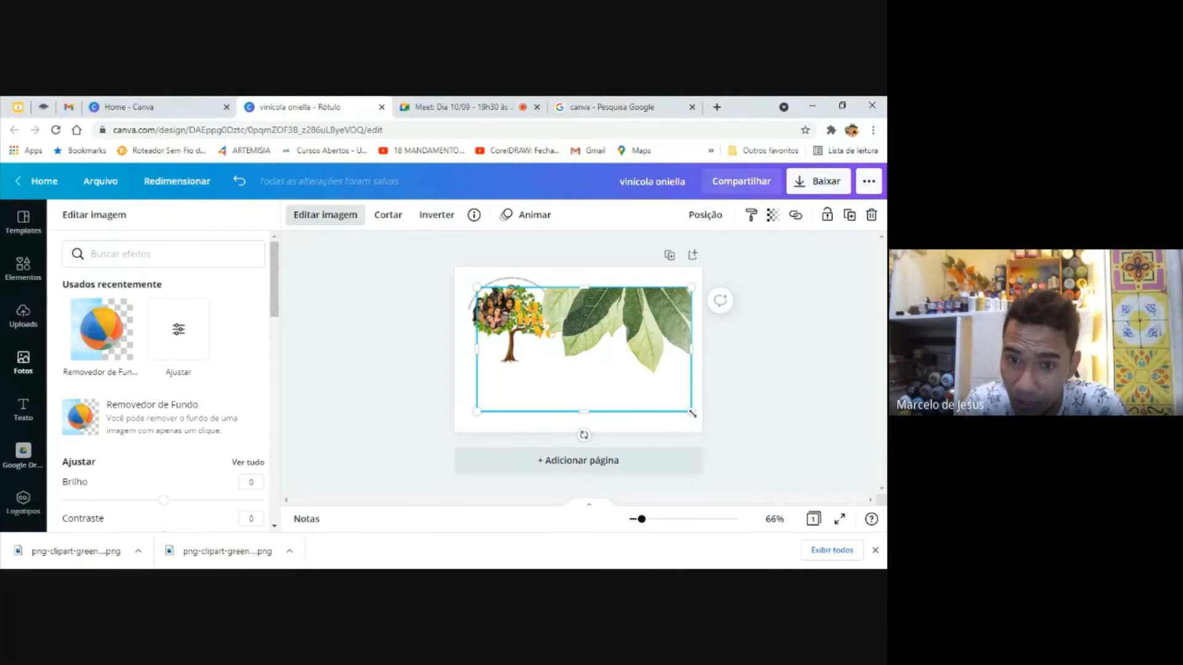
# Shrink the leaf photo, place it below and right of the tree logo, and remove its background with the background remover
pyautogui.moveTo(691, 413); pyautogui.dragTo(631, 363)
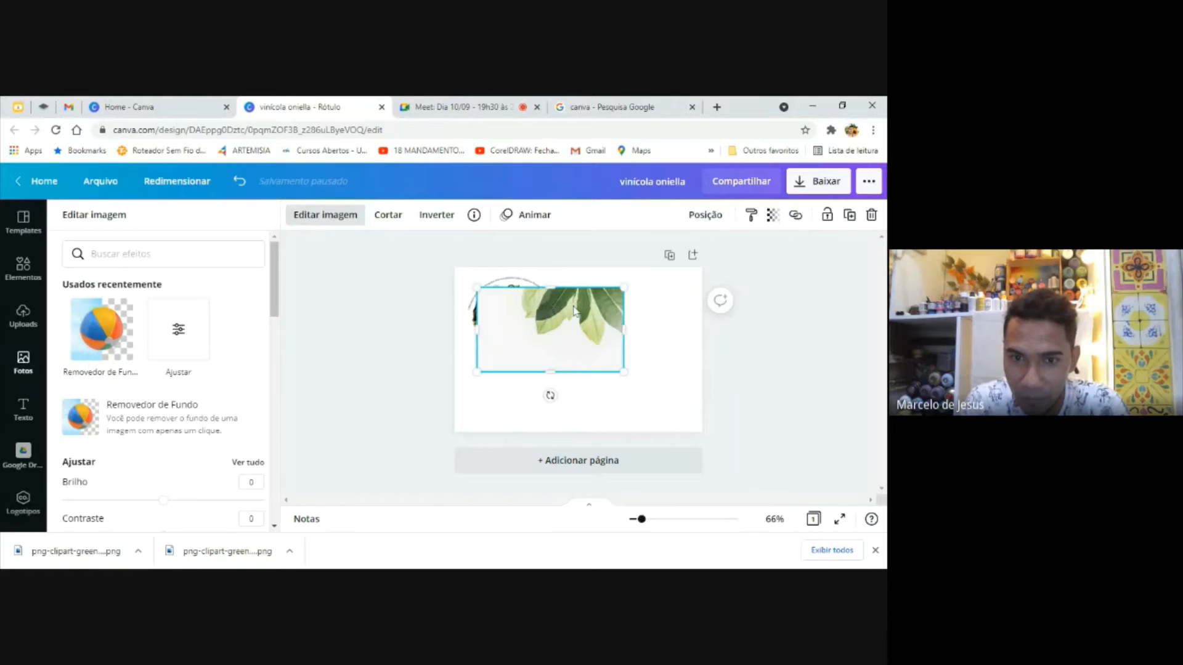
pyautogui.moveTo(573, 310); pyautogui.dragTo(615, 332)
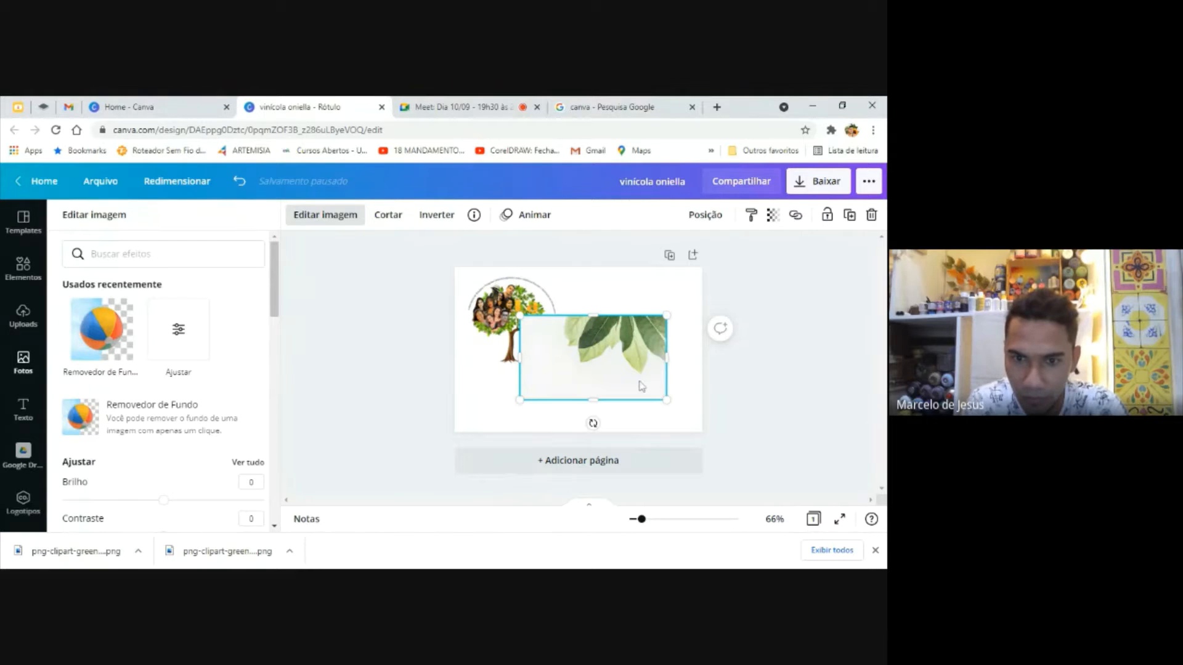
pyautogui.moveTo(641, 372)
pyautogui.mouseDown()
pyautogui.moveTo(668, 386)
pyautogui.moveTo(640, 377)
pyautogui.mouseUp()
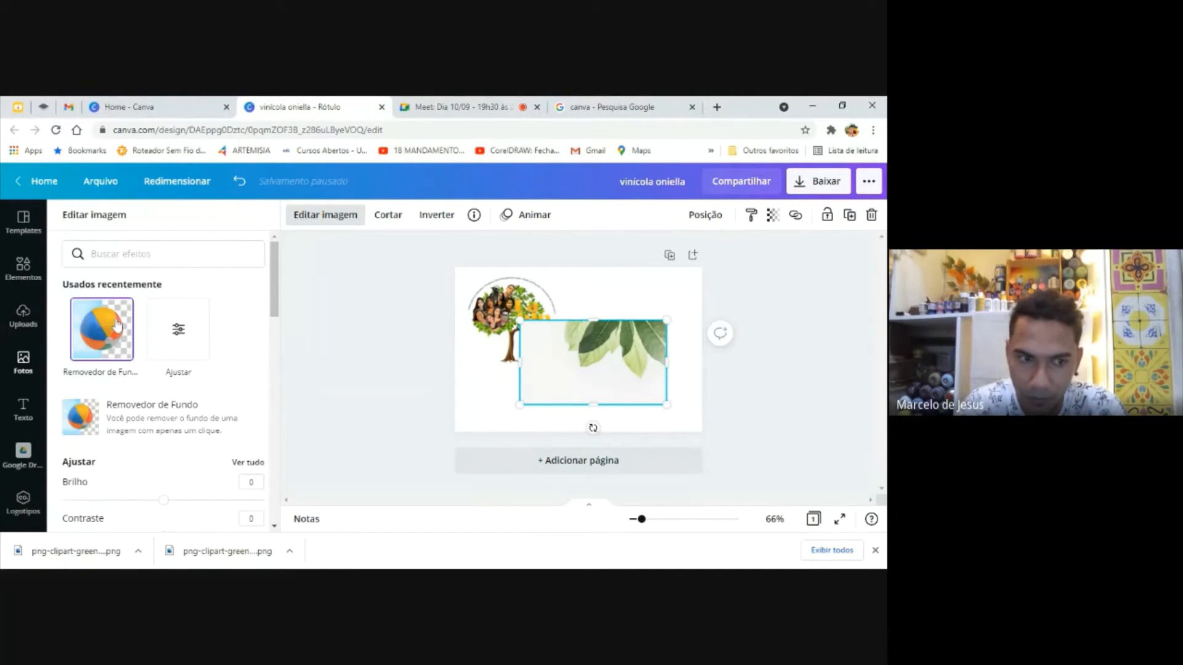
pyautogui.click(149, 412)
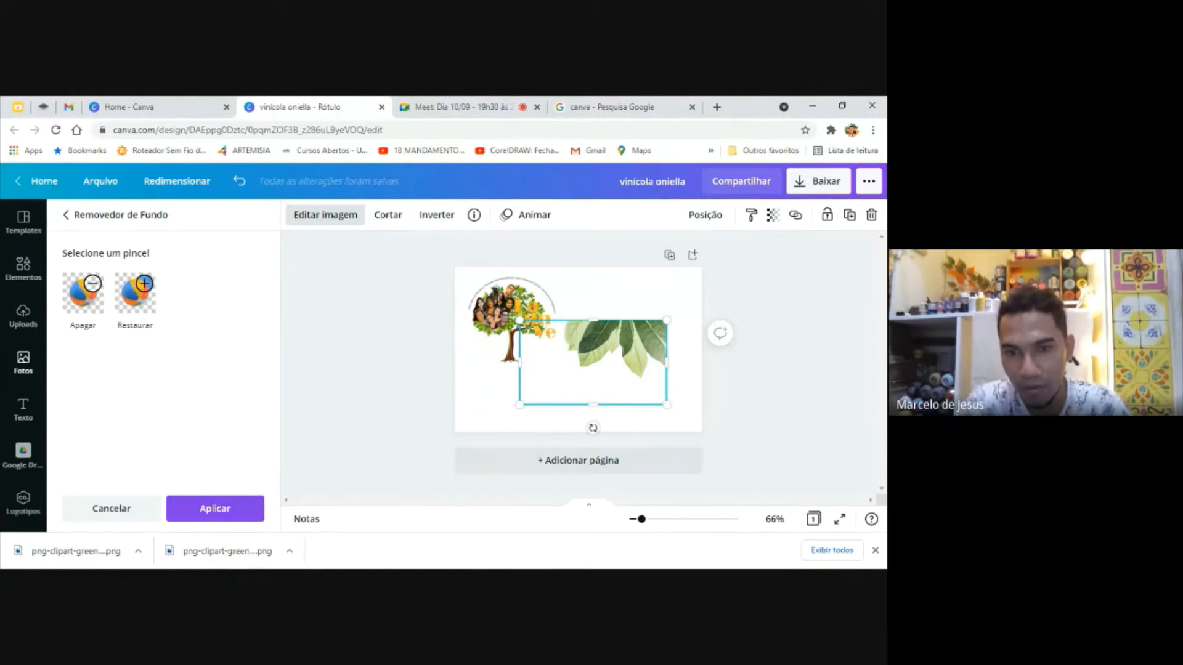
# Rotate the leaf cutout upside down so the leaves point upward, and fit it at a smaller size into the page's lower-left corner
pyautogui.moveTo(593, 337)
pyautogui.mouseDown()
pyautogui.moveTo(569, 320)
pyautogui.moveTo(592, 356)
pyautogui.mouseUp()
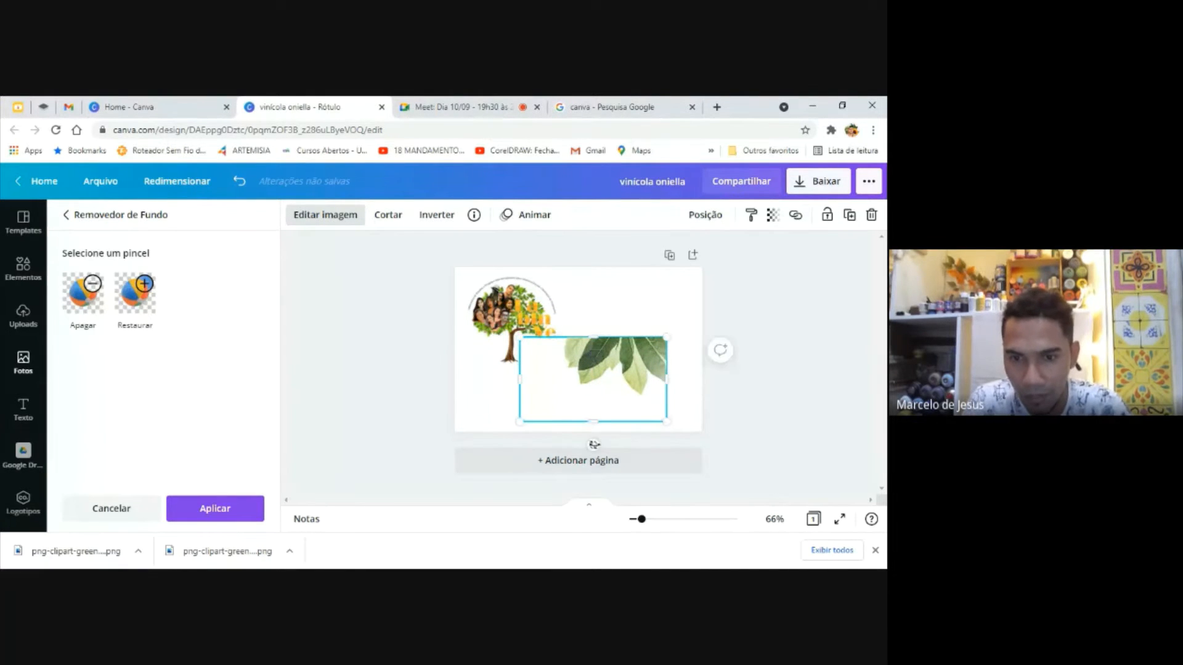
pyautogui.moveTo(594, 444); pyautogui.dragTo(590, 329)
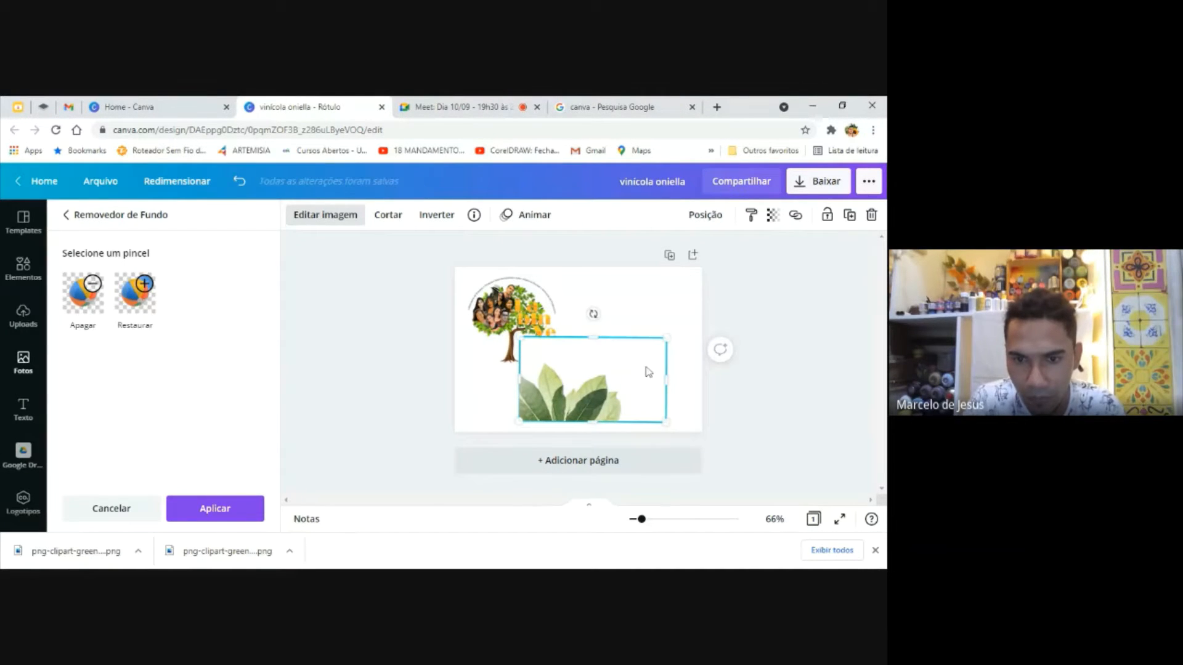
pyautogui.moveTo(667, 338); pyautogui.dragTo(618, 364)
pyautogui.moveTo(552, 409); pyautogui.dragTo(487, 414)
# Move the tree logo across to the page's upper-right corner
pyautogui.click(531, 319)
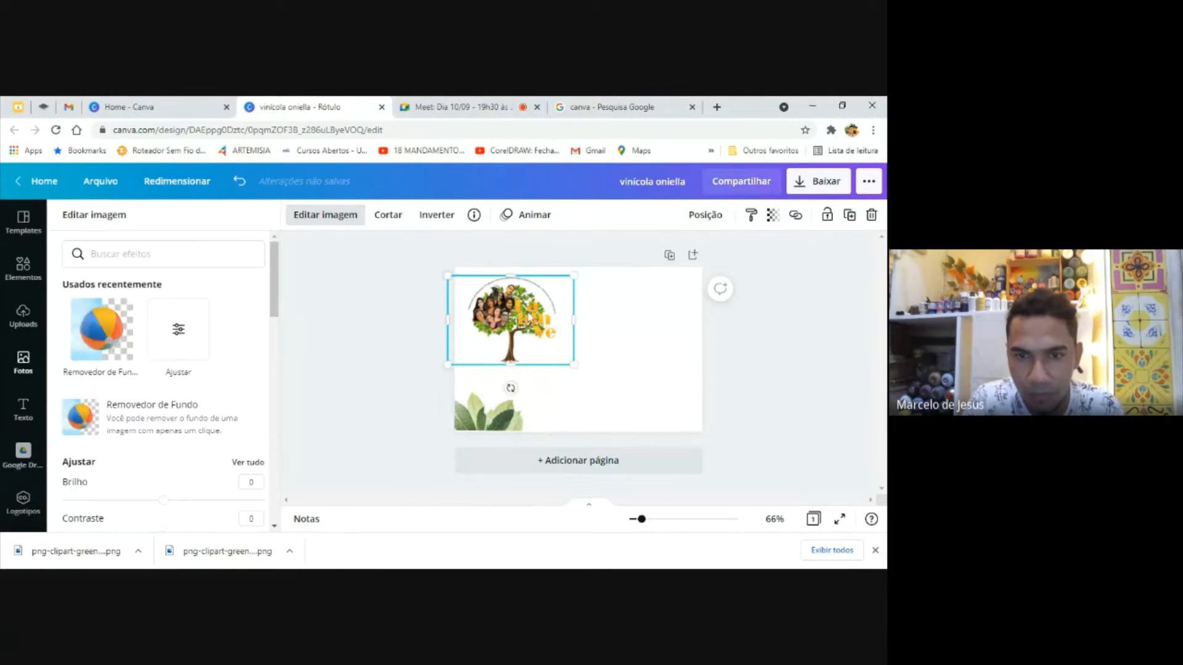
pyautogui.moveTo(531, 318); pyautogui.dragTo(660, 304)
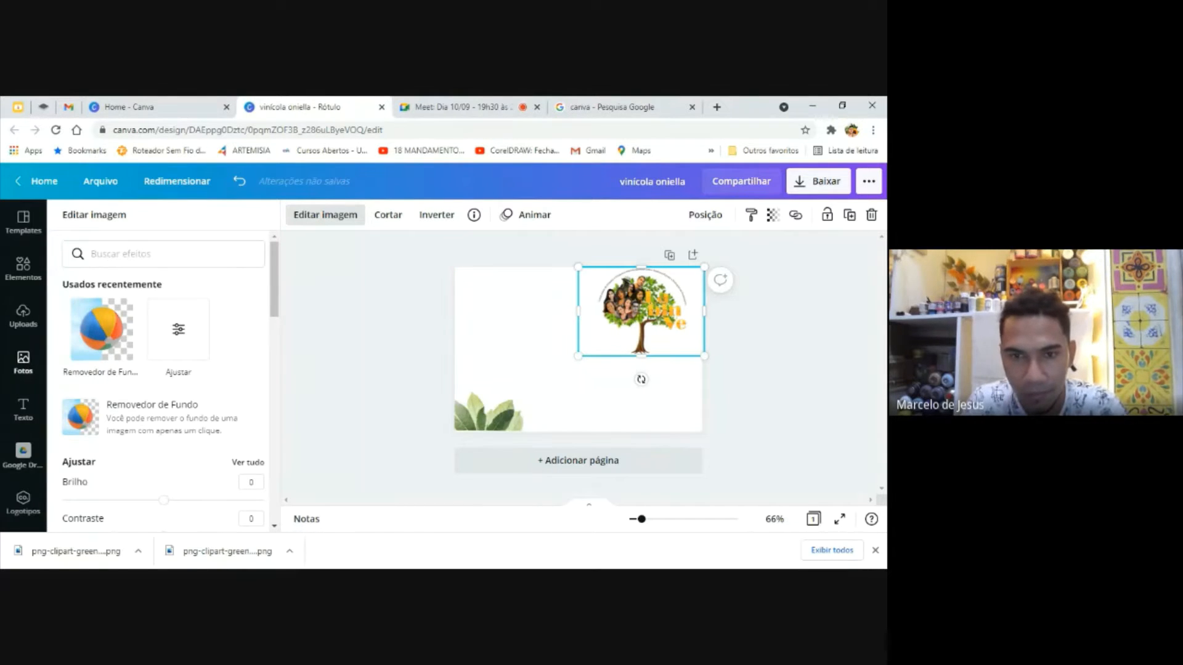
pyautogui.moveTo(660, 304); pyautogui.dragTo(520, 305)
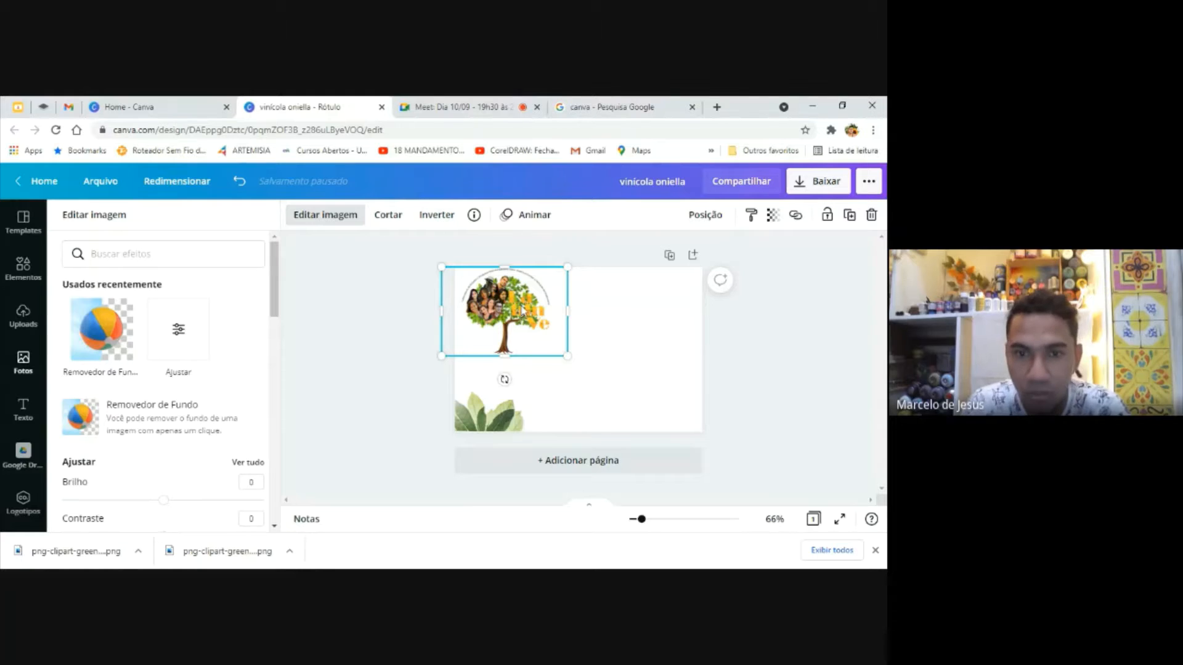
pyautogui.moveTo(523, 312); pyautogui.dragTo(665, 308)
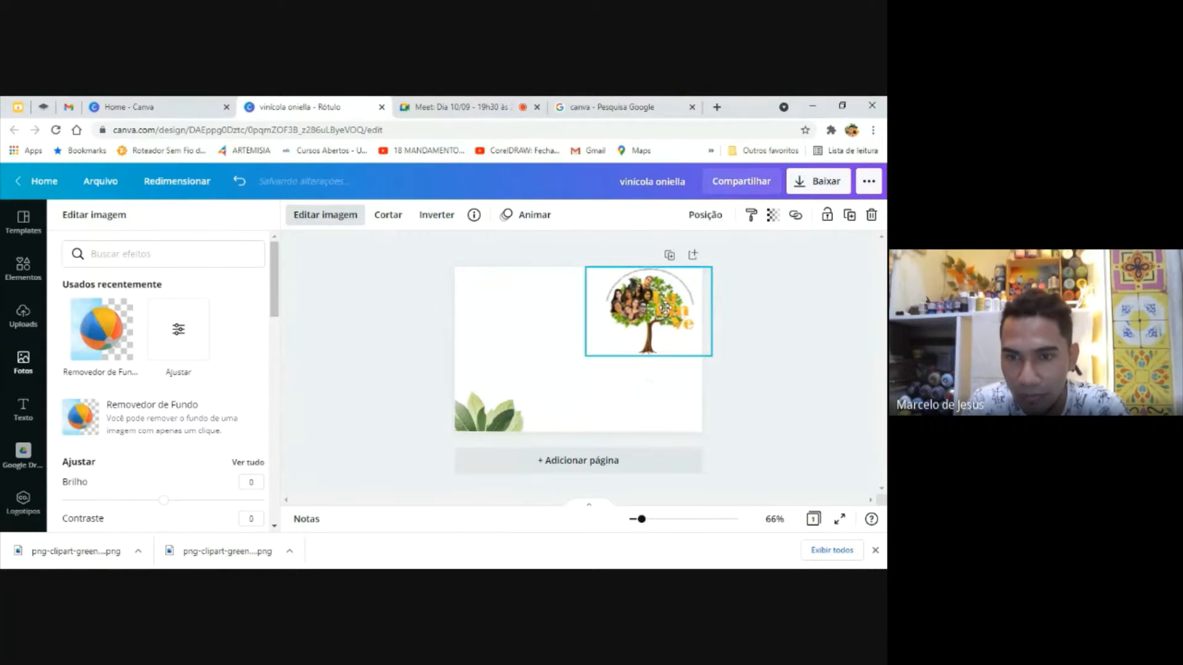
# Shrink the tree logo slightly and align its frame with the page's right edge, just below the top
pyautogui.moveTo(712, 359); pyautogui.dragTo(702, 345)
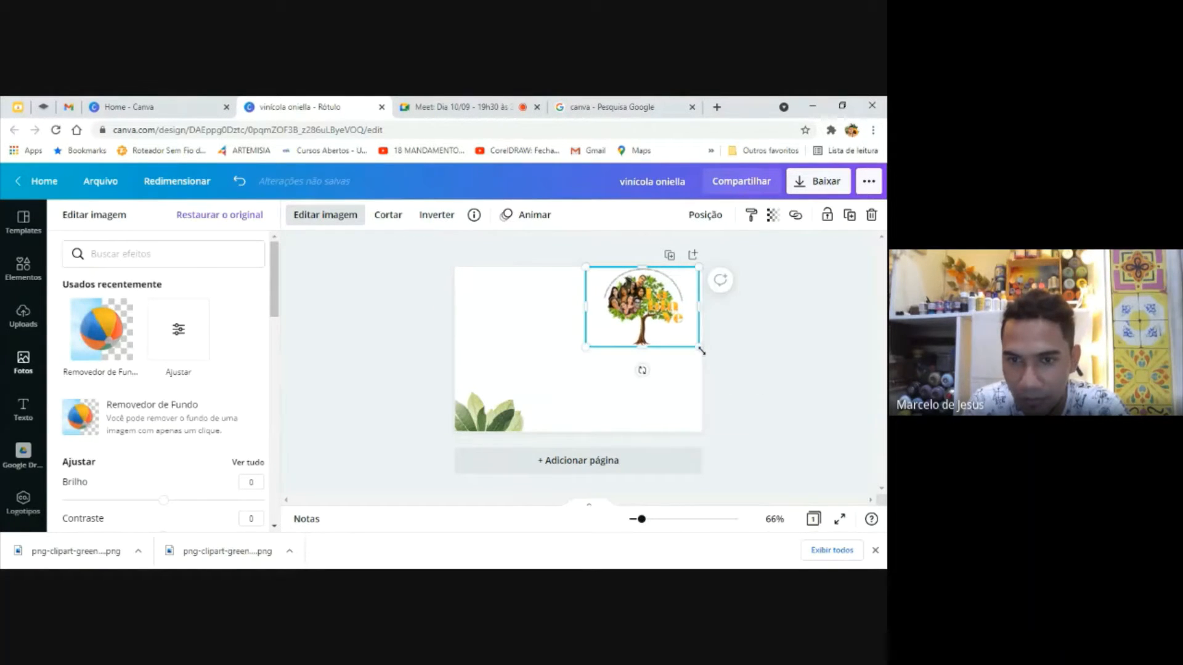
pyautogui.moveTo(664, 306); pyautogui.dragTo(662, 308)
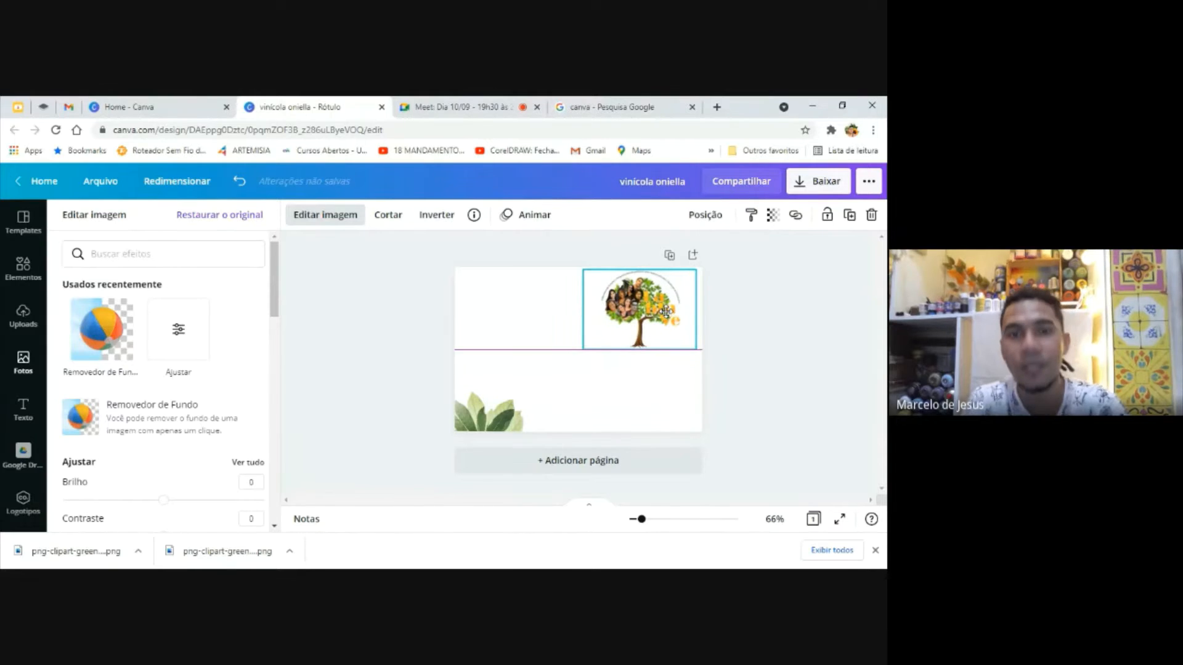
pyautogui.click(556, 352)
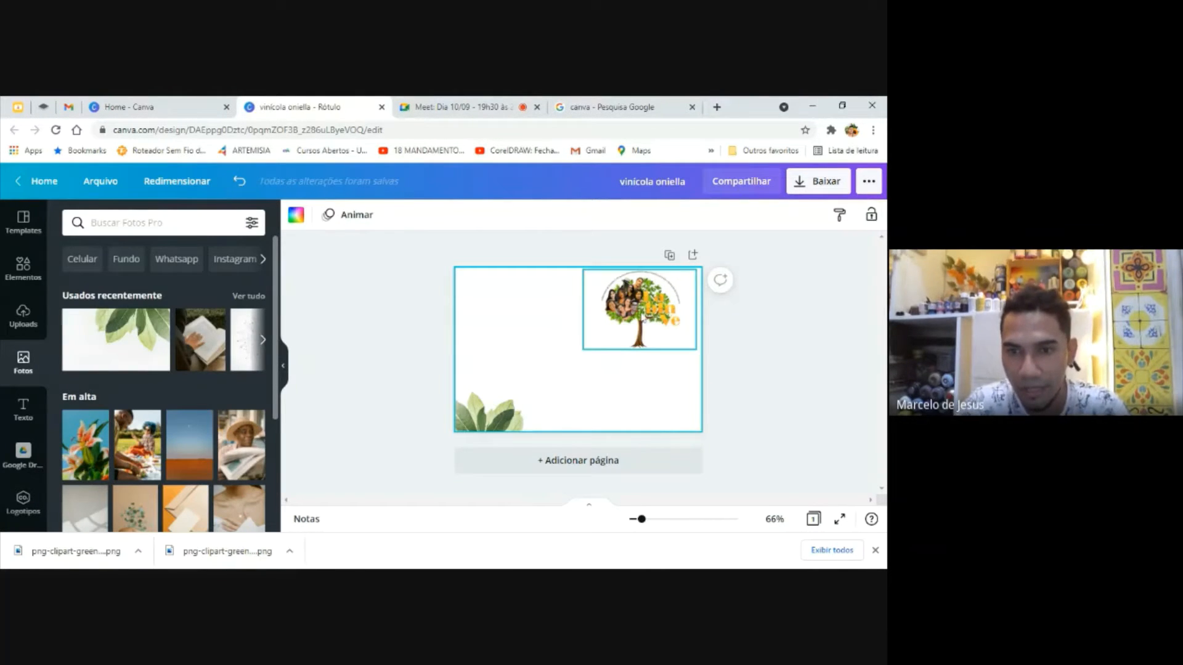
pyautogui.moveTo(642, 314); pyautogui.dragTo(649, 320)
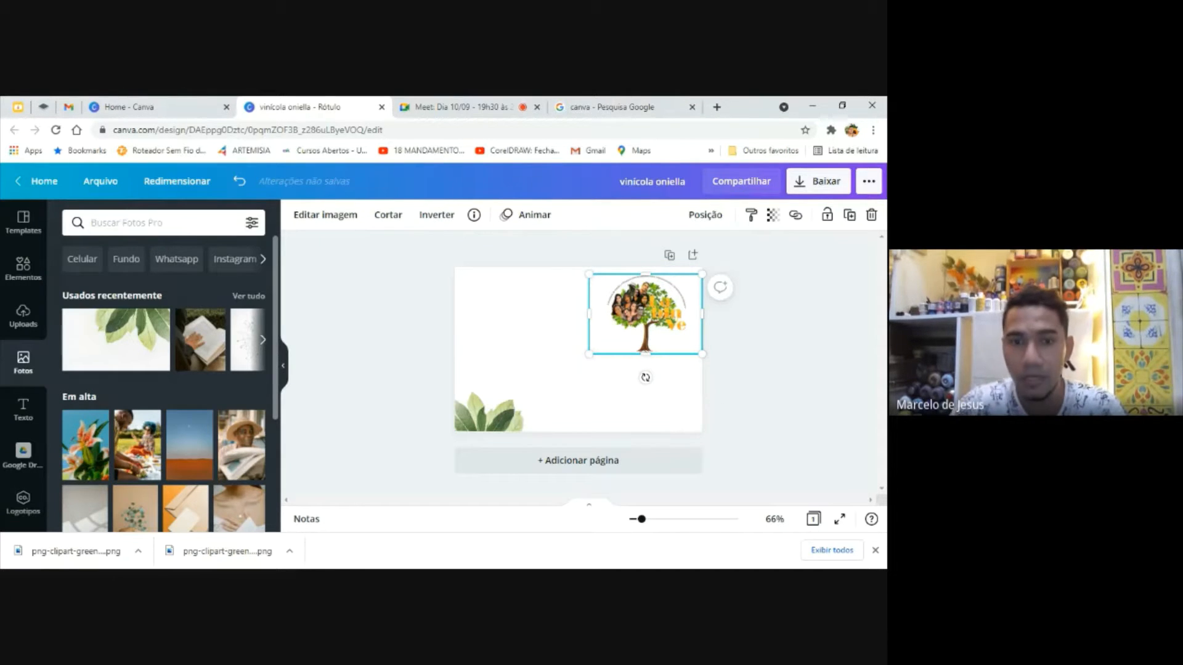
# Add a title text box to the page and replace its placeholder text with "CONVITE"
pyautogui.click(437, 341)
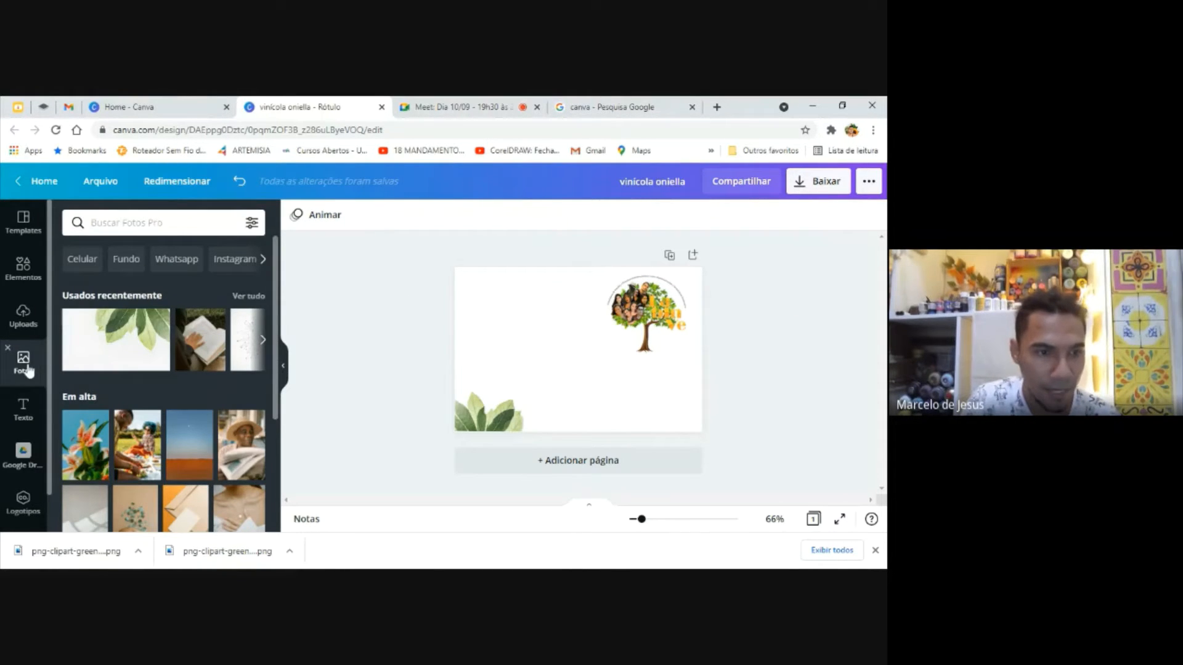
pyautogui.click(25, 409)
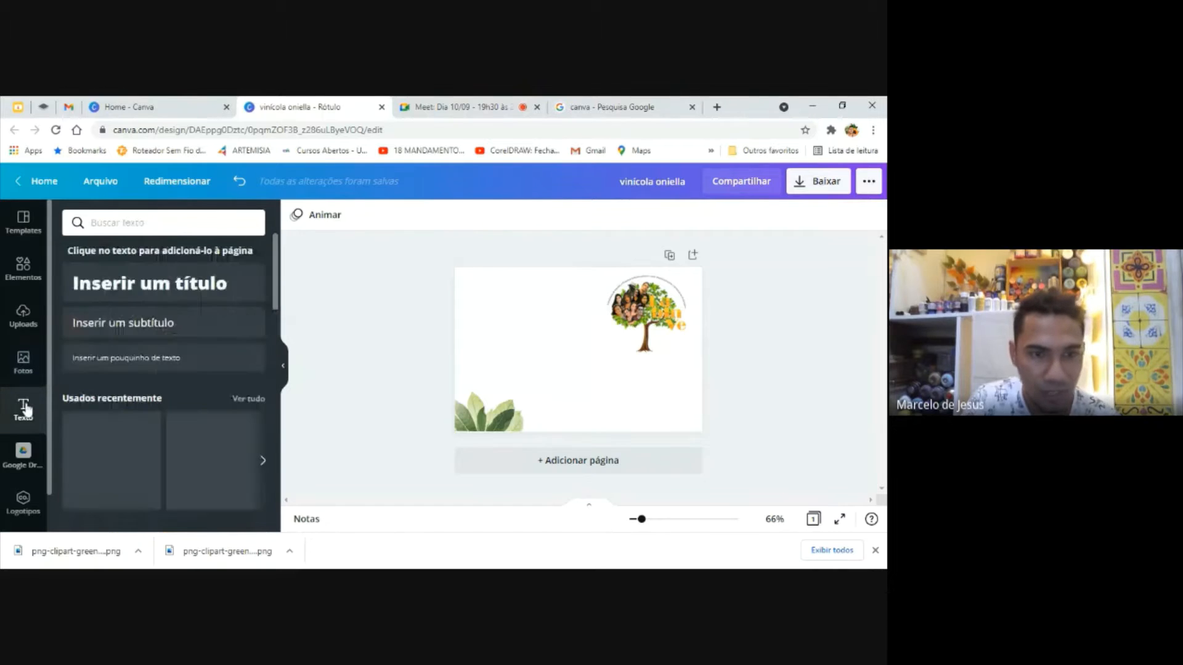
pyautogui.click(205, 286)
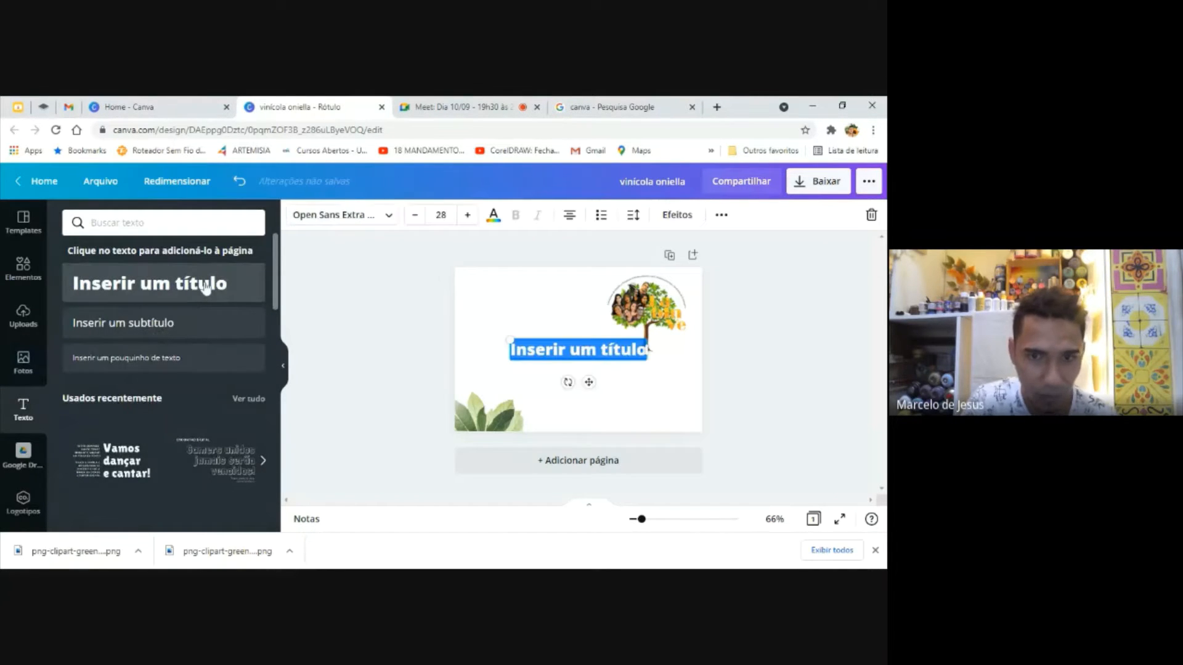
pyautogui.doubleClick(646, 349)
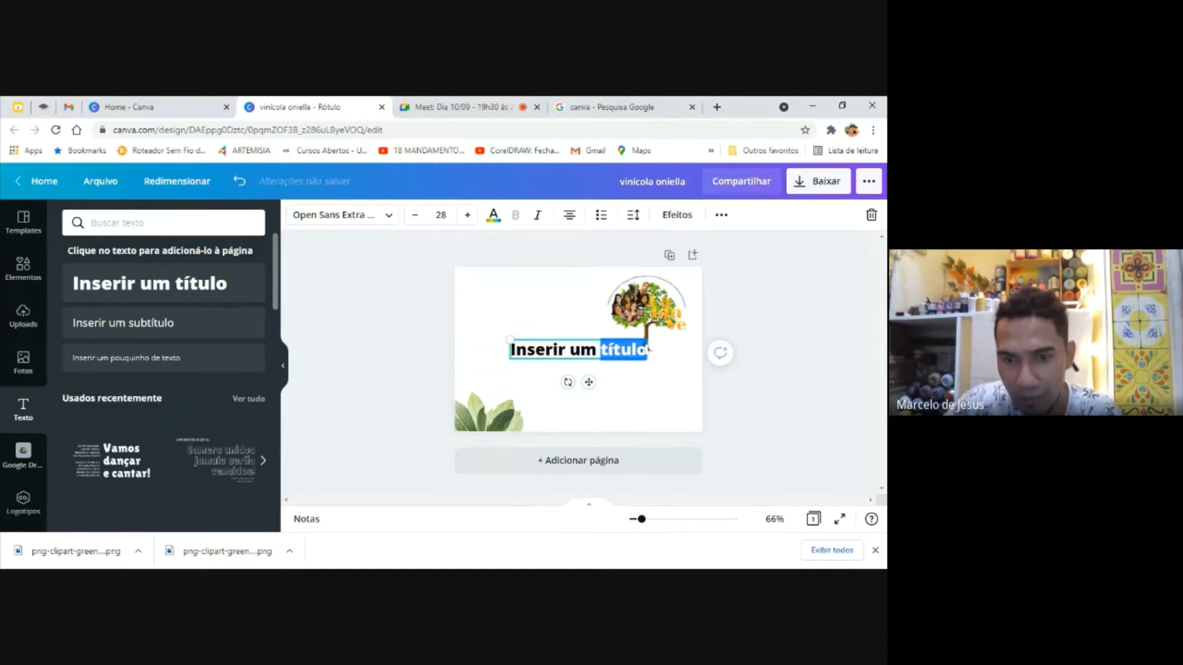
pyautogui.press('BackSpace')
pyautogui.press('BackSpace')
pyautogui.press('BackSpace')
pyautogui.press('BackSpace')
pyautogui.press('BackSpace')
pyautogui.press('BackSpace')
pyautogui.press('BackSpace')
pyautogui.press('BackSpace')
pyautogui.press('BackSpace')
pyautogui.press('BackSpace')
pyautogui.press('BackSpace')
pyautogui.press('BackSpace')
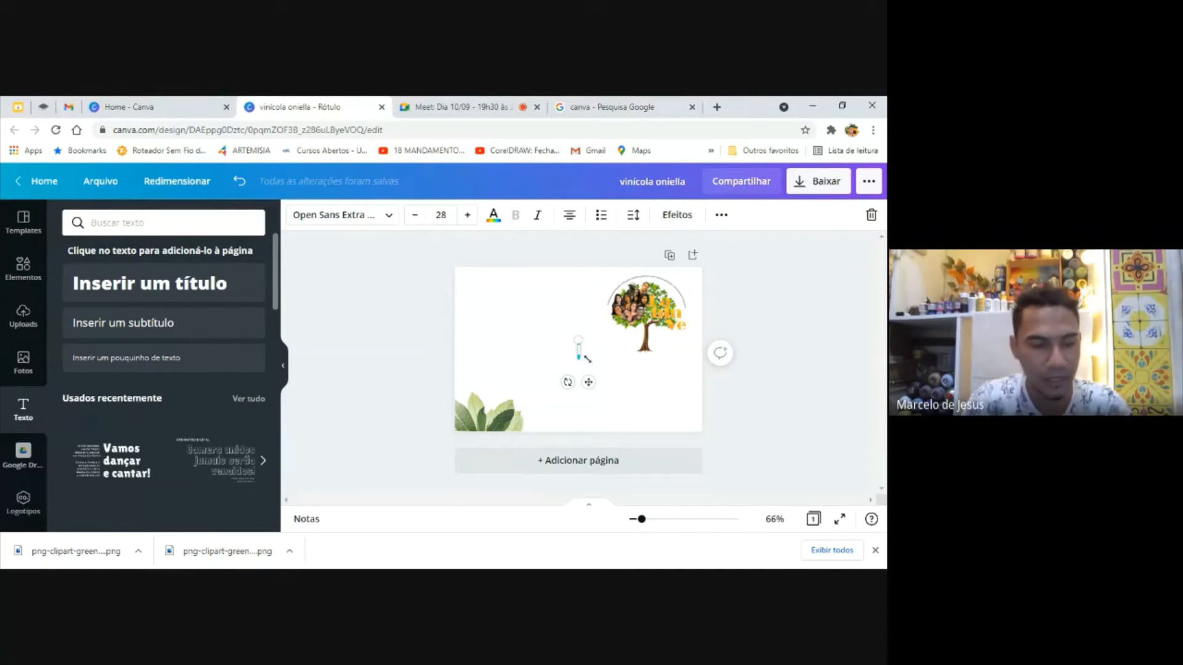
pyautogui.write('CONVITE')
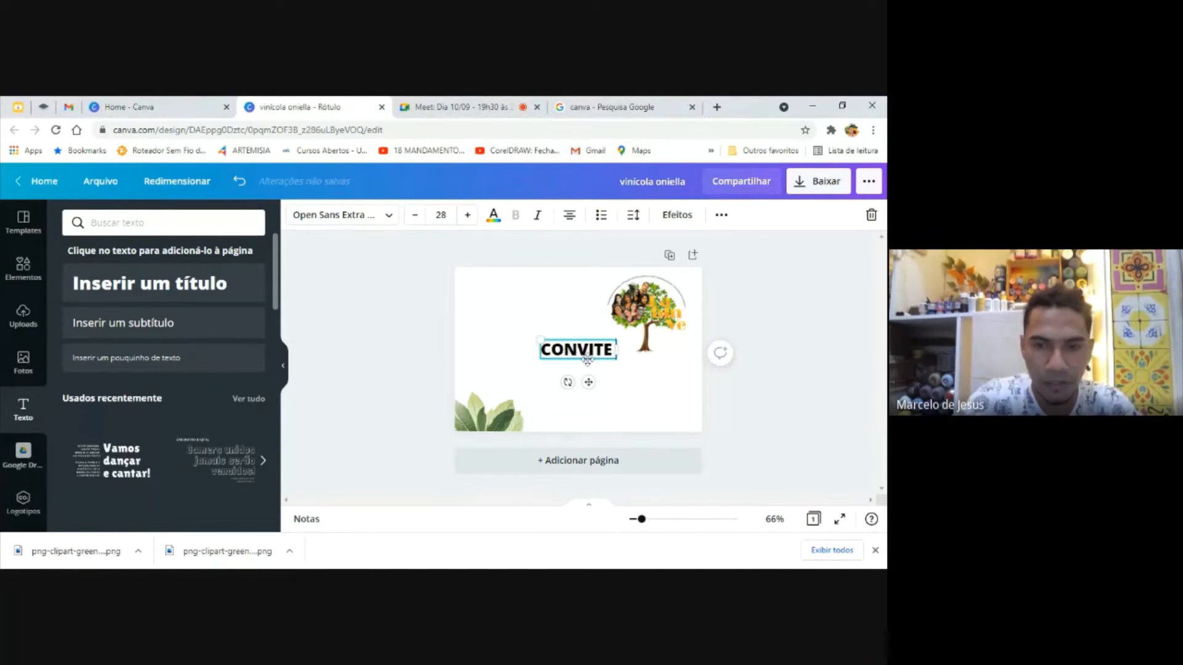
# Add the lines "PARA OFICINA" and "DE PRODUÇÃO GRÁFICA" below "CONVITE" in the same text box
pyautogui.press('Return')
pyautogui.write('PA')
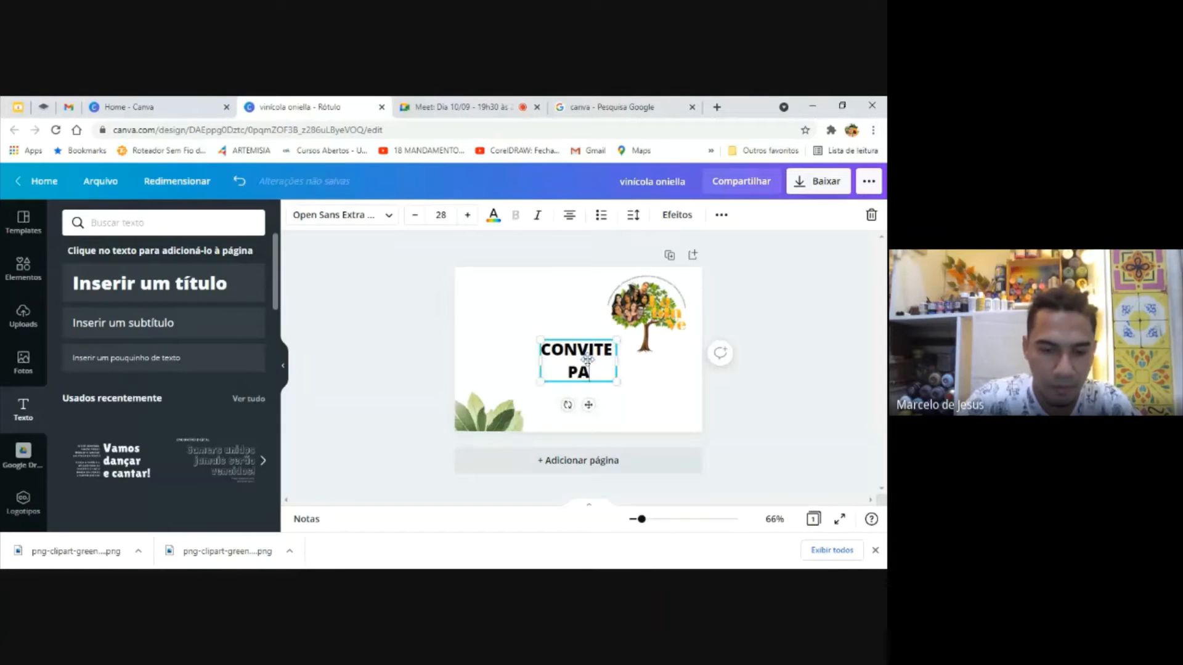
pyautogui.write('RA OFICINA')
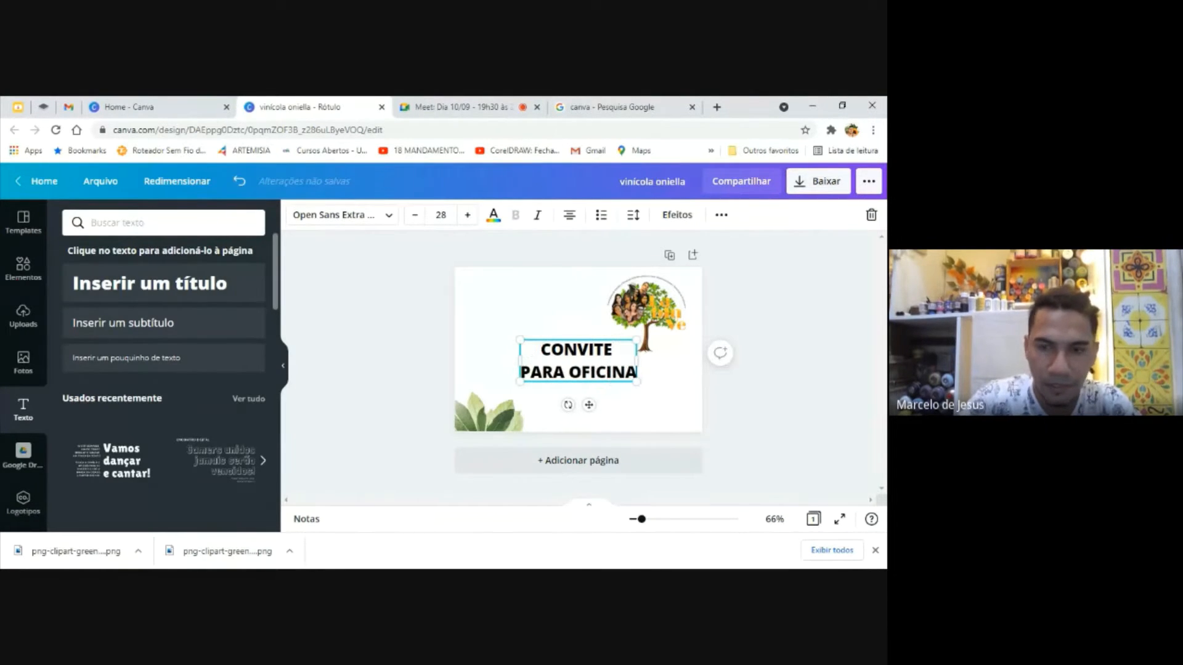
pyautogui.press('Return')
pyautogui.write('D')
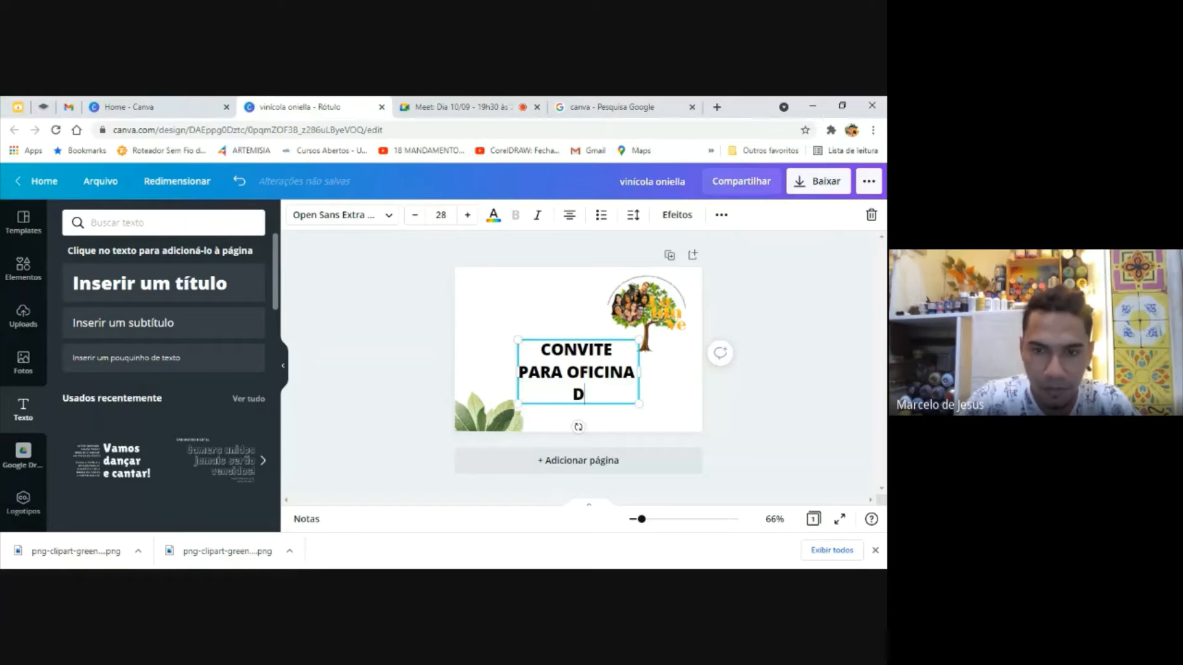
pyautogui.write('E PRODUÇÃO')
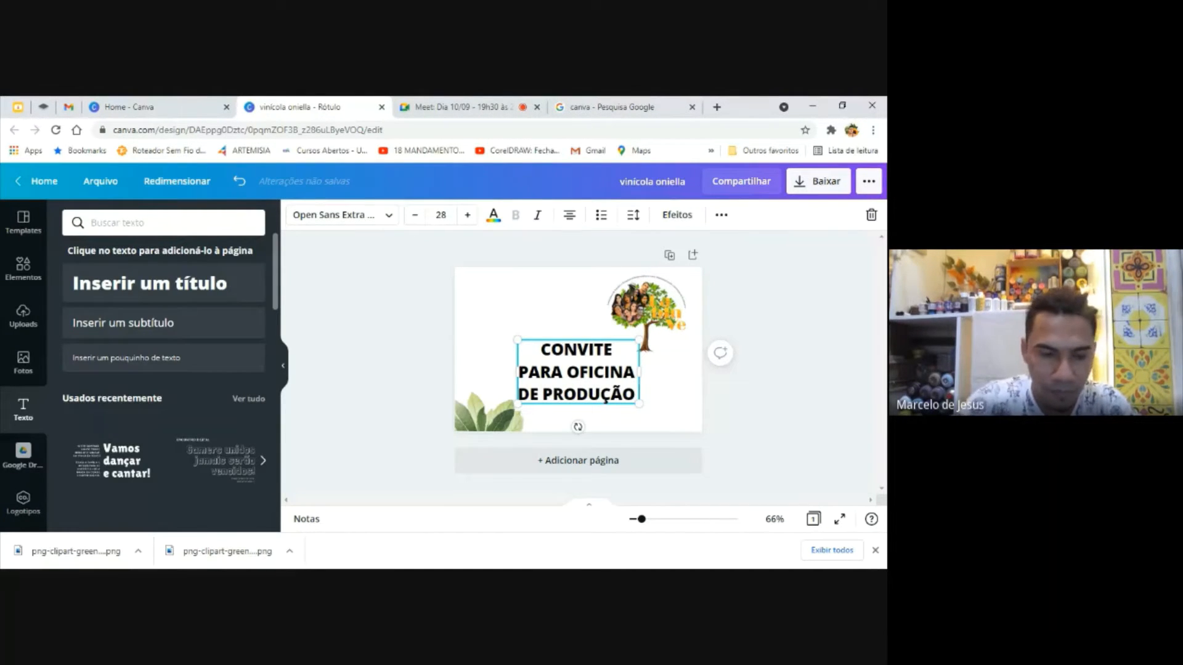
pyautogui.write(' GRÁG')
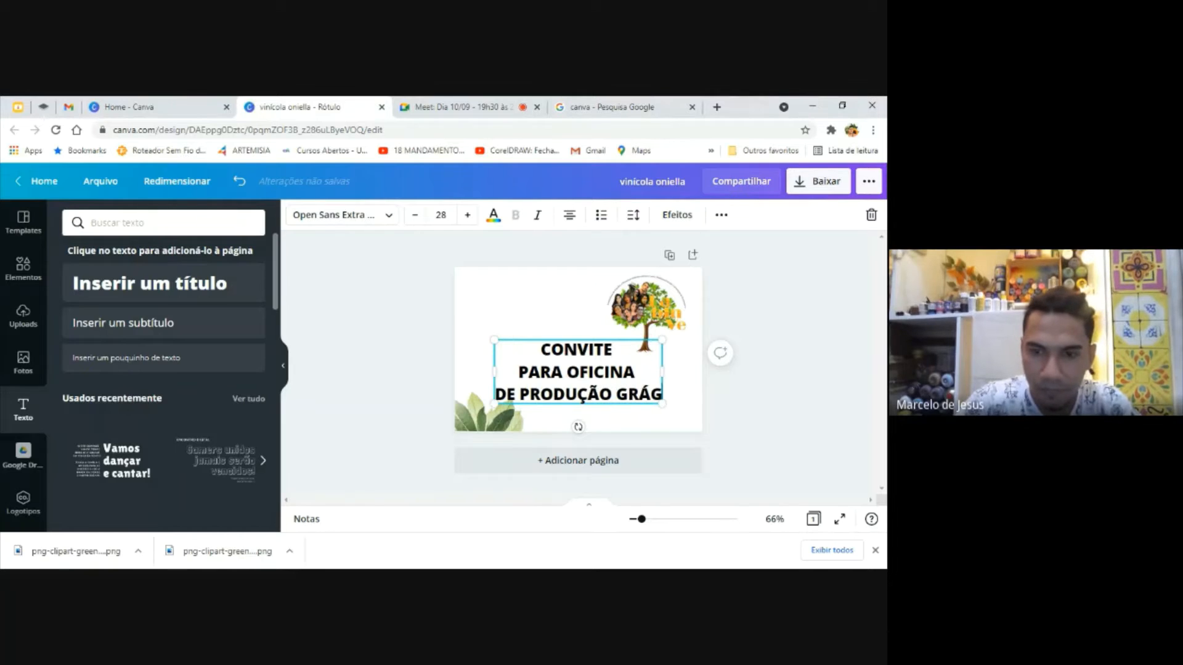
pyautogui.press('BackSpace')
pyautogui.write('FICA')
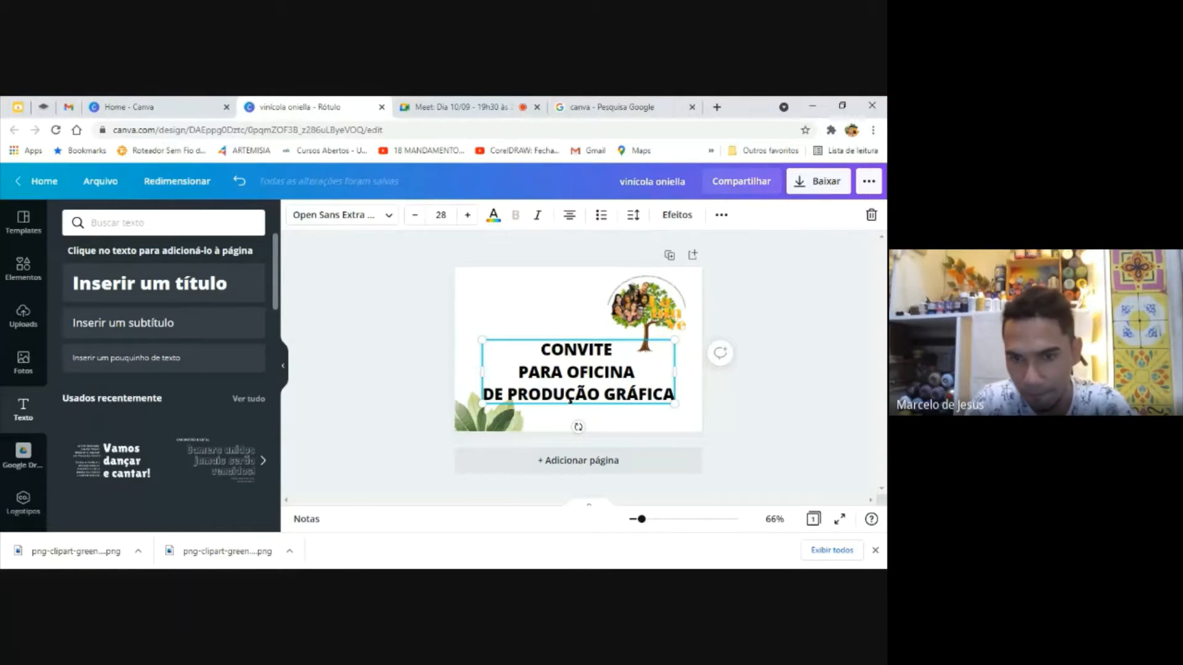
# Shrink the title to font size 18,3 and align it with the margin guides in the page's upper-left corner
pyautogui.moveTo(675, 406); pyautogui.dragTo(589, 320)
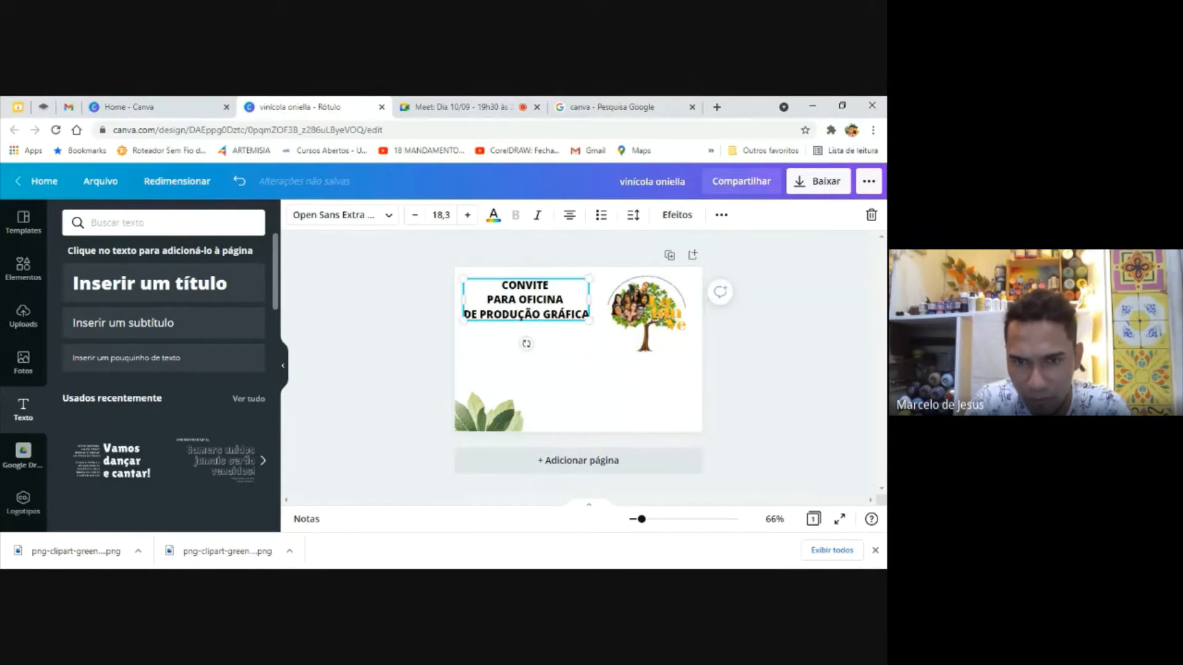
pyautogui.moveTo(528, 277); pyautogui.dragTo(536, 282)
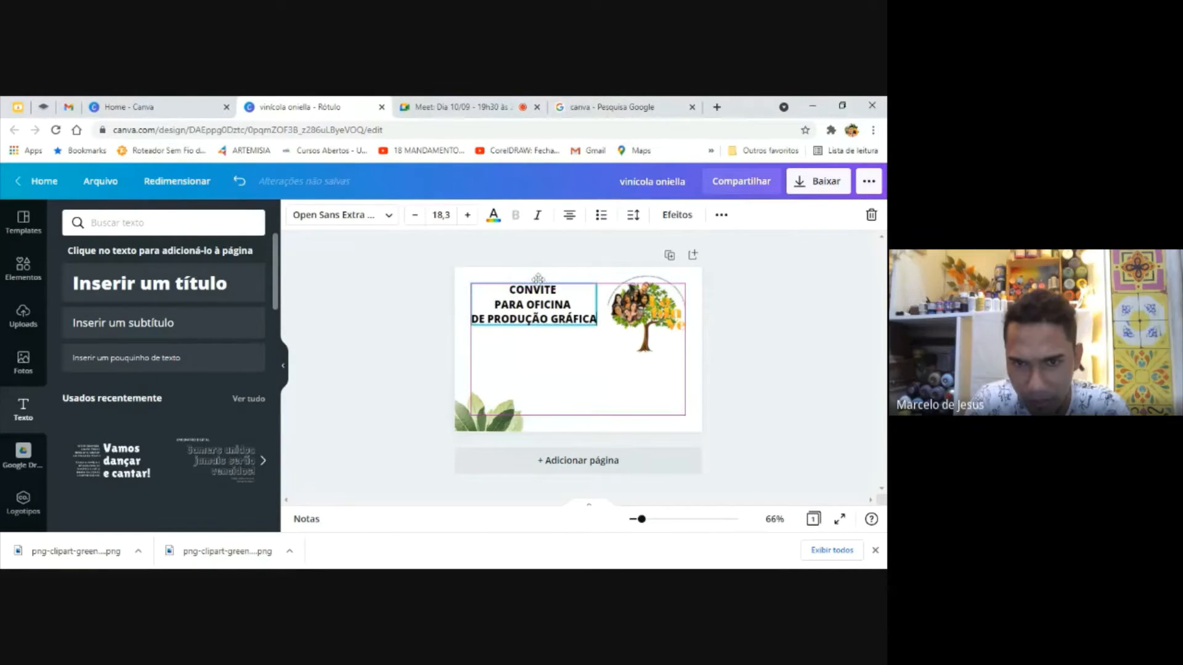
pyautogui.click(843, 364)
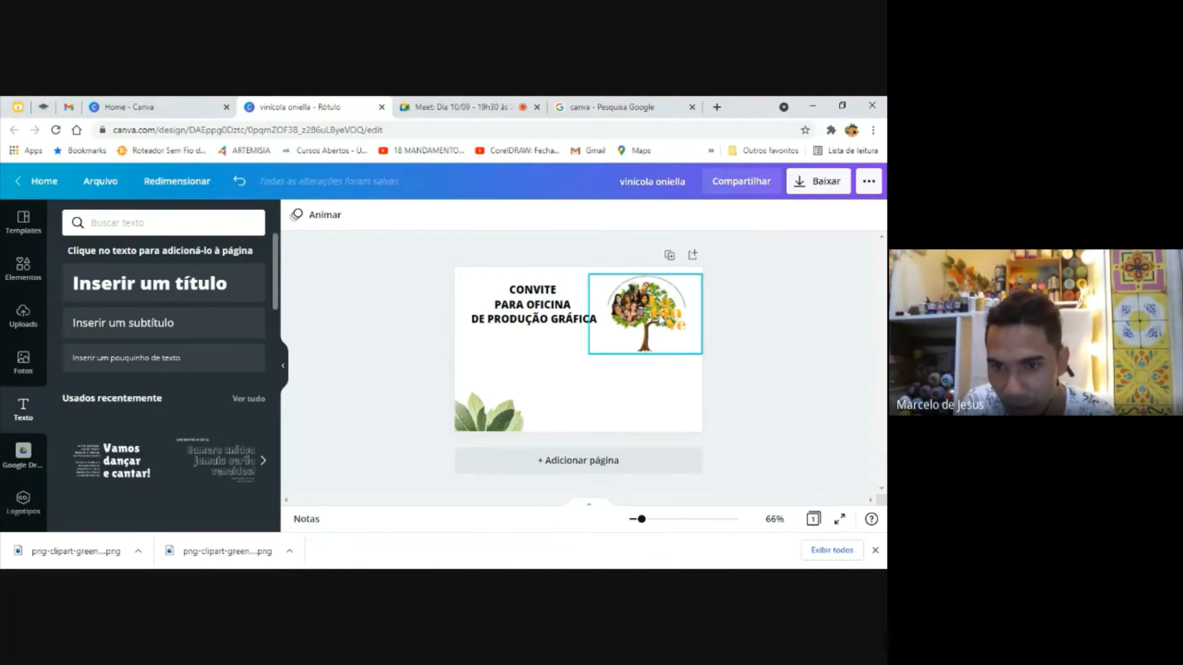
# Try the orange-yellow from the tree logo's photo colors as the title's text color
pyautogui.click(549, 321)
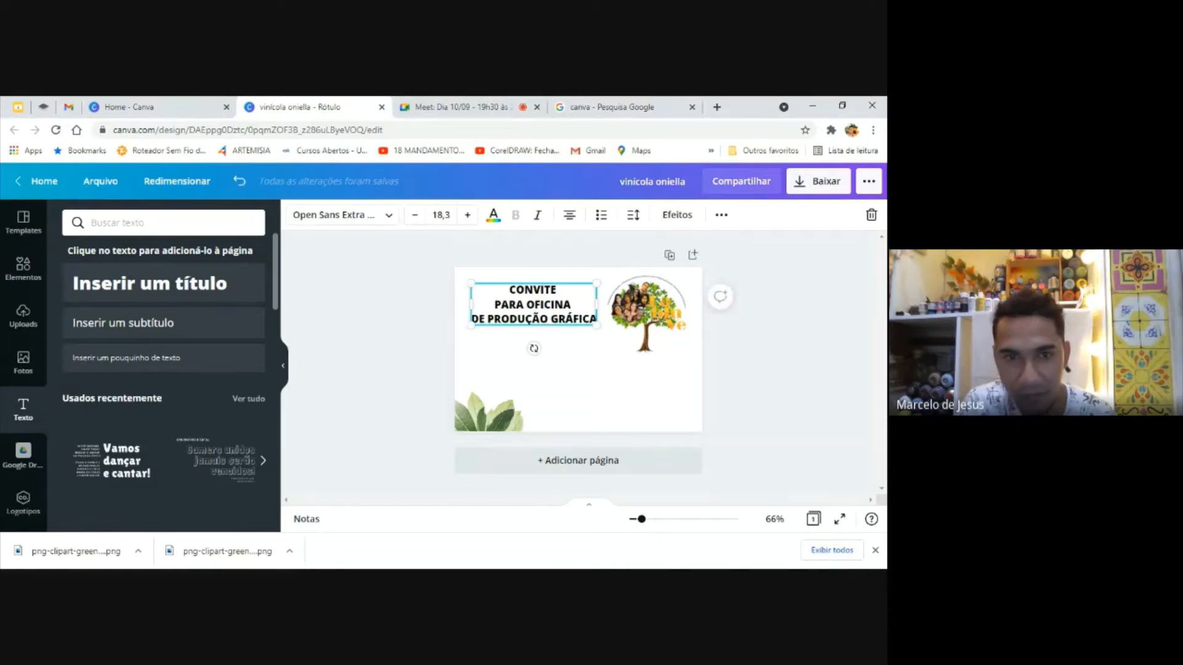
pyautogui.click(496, 219)
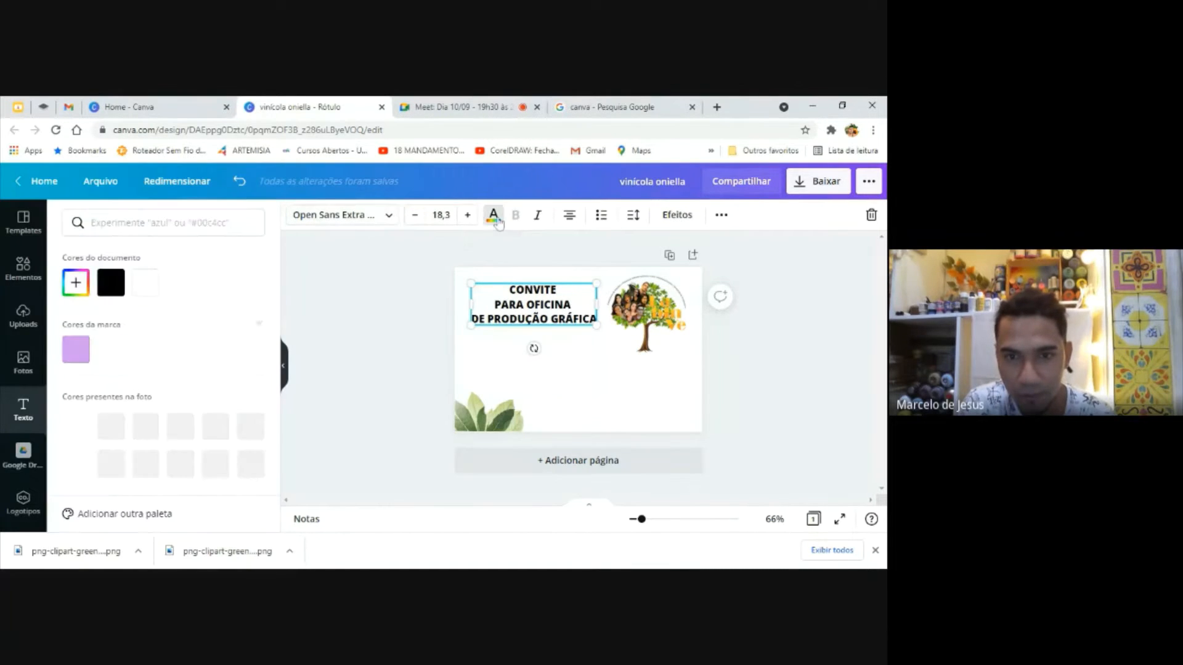
pyautogui.click(215, 426)
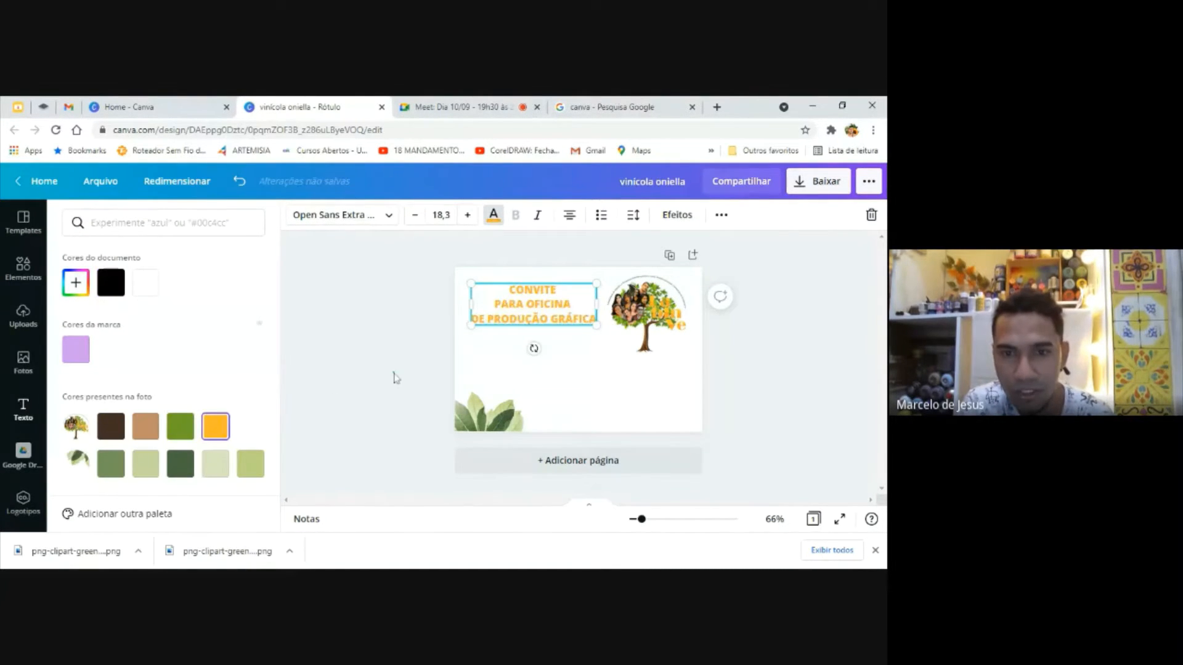
pyautogui.press('Escape')
pyautogui.click(667, 372)
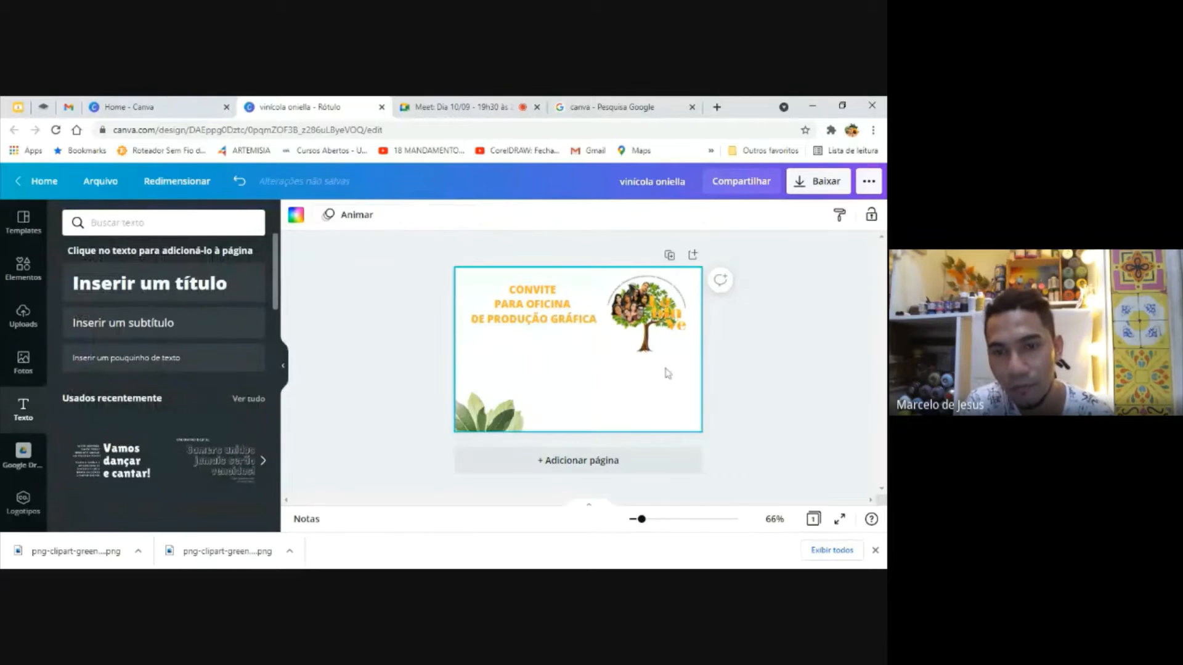
# Try the tree logo's dark brown and the default palette's dark green as the title's text color
pyautogui.click(566, 328)
pyautogui.click(501, 215)
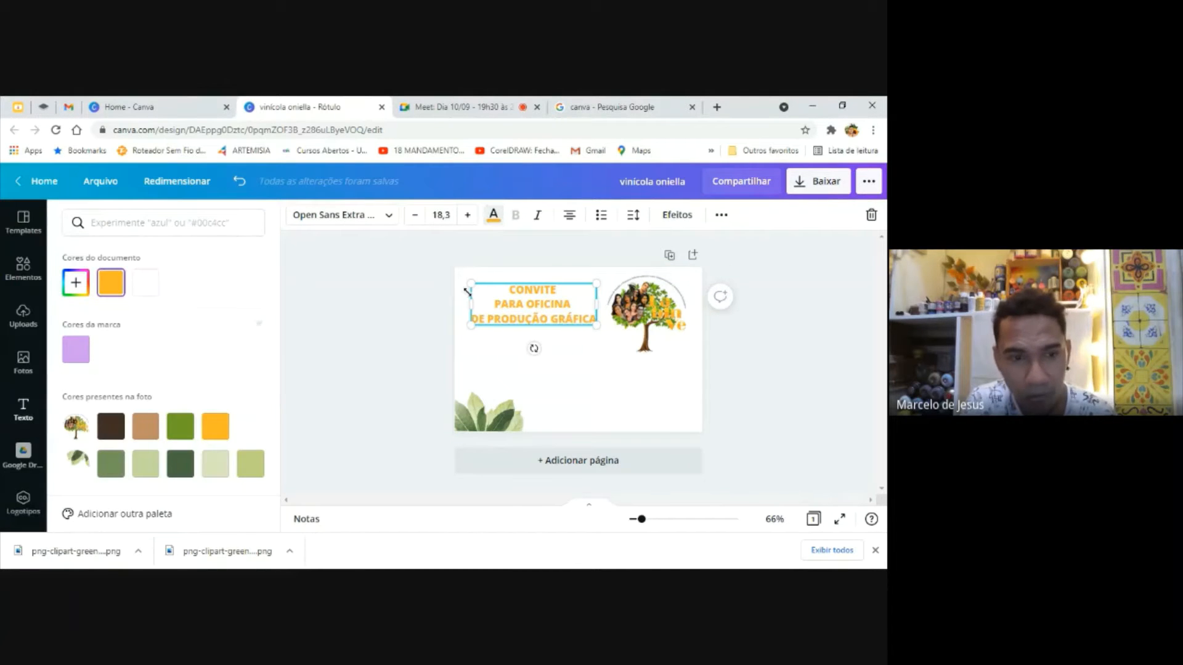
pyautogui.click(110, 433)
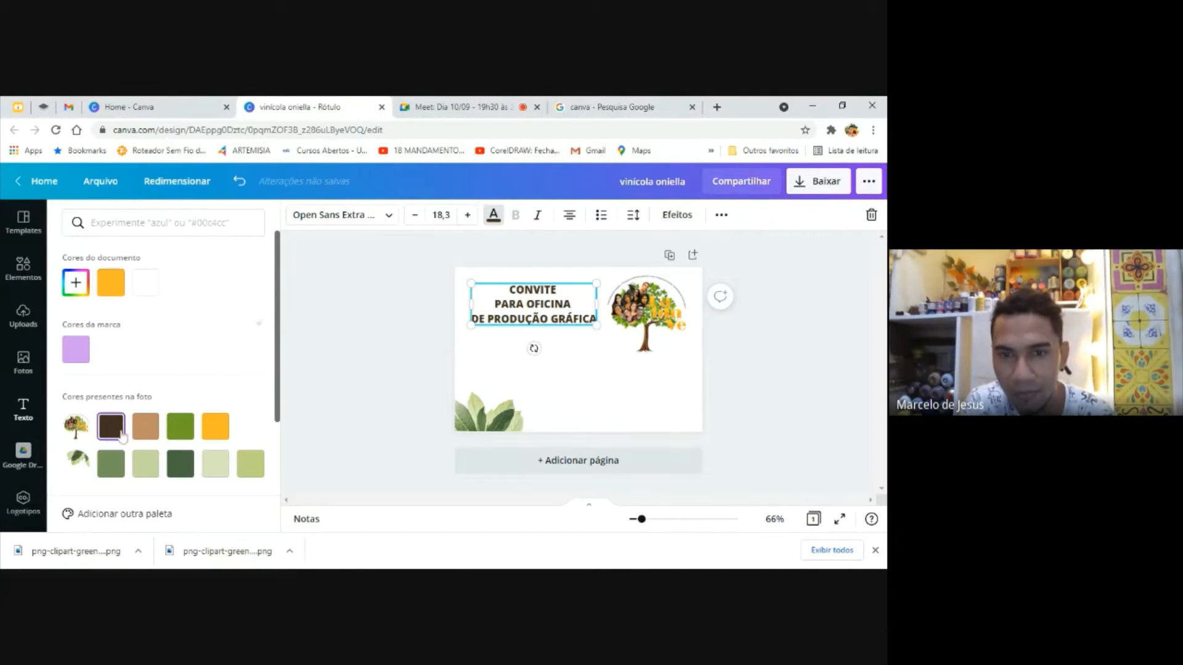
pyautogui.moveTo(278, 419); pyautogui.dragTo(260, 539)
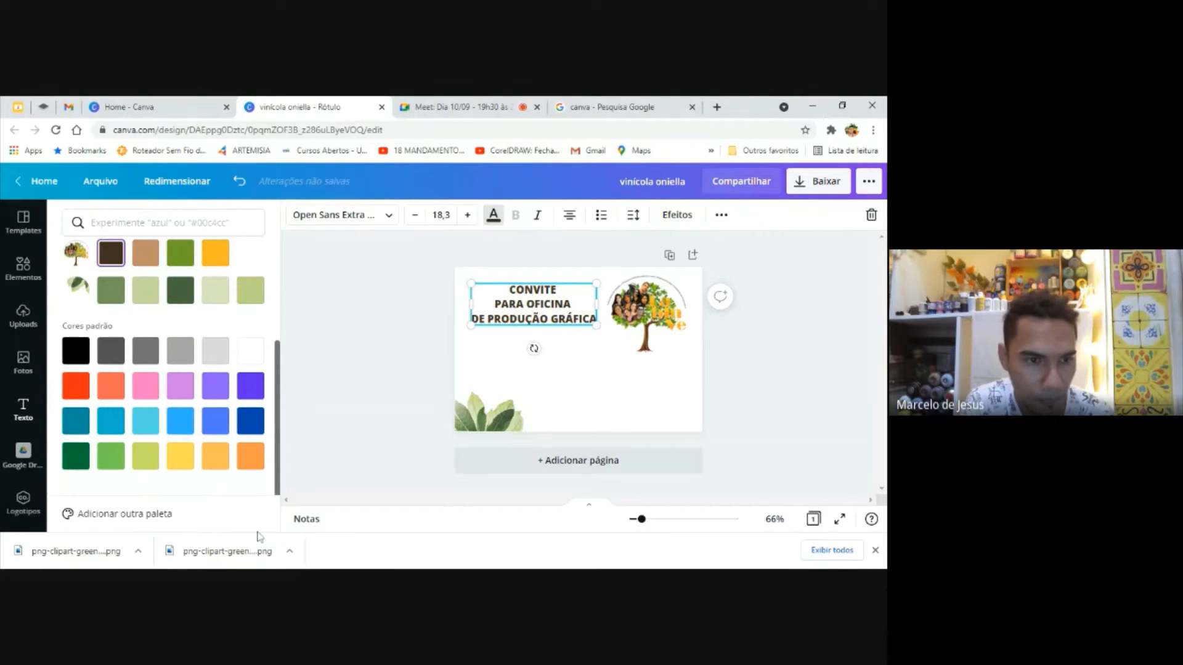
pyautogui.click(75, 456)
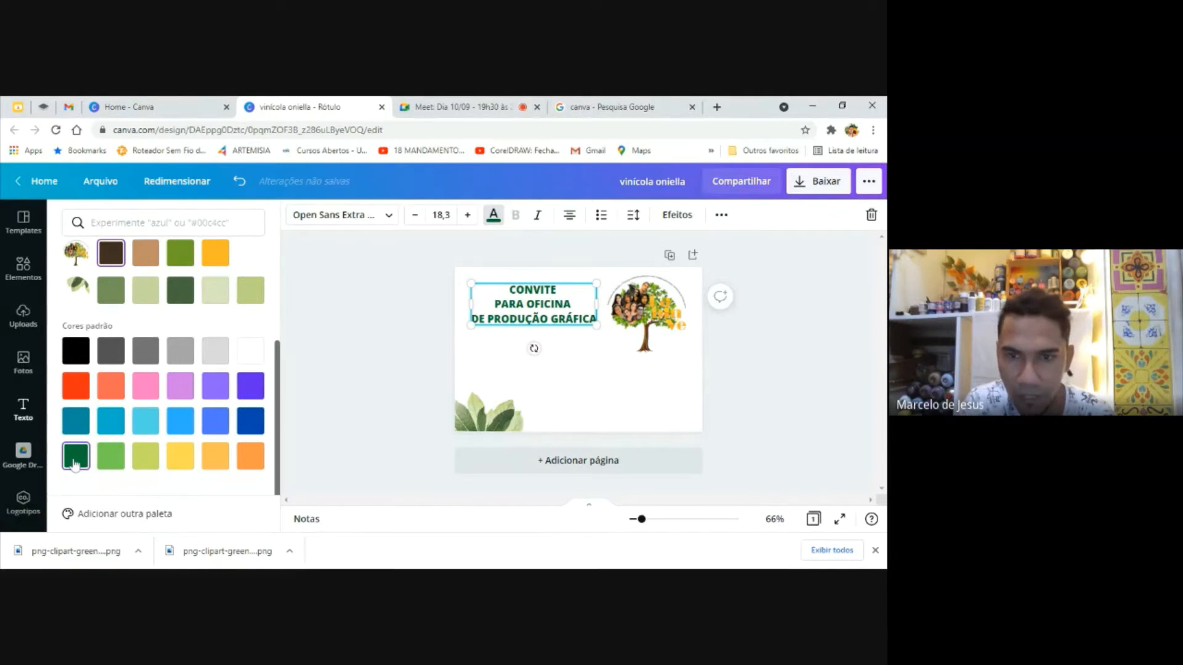
pyautogui.click(376, 404)
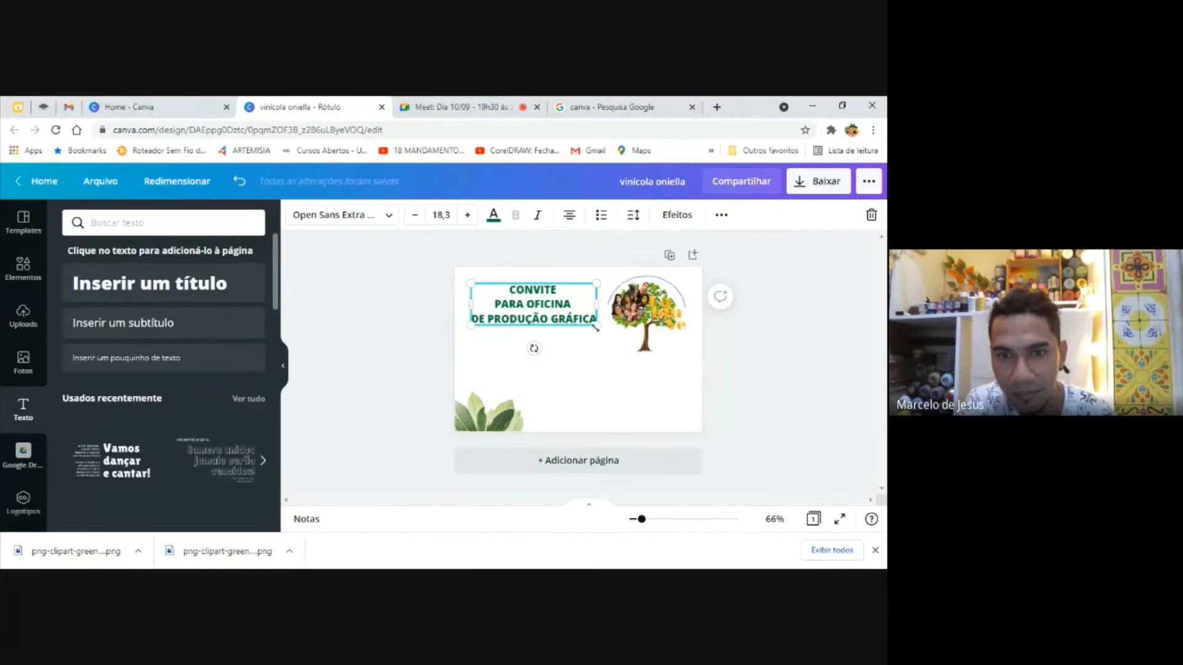
# Shrink the title slightly to font size 17,2 and color it with the tree logo's orange-yellow
pyautogui.moveTo(595, 327); pyautogui.dragTo(589, 322)
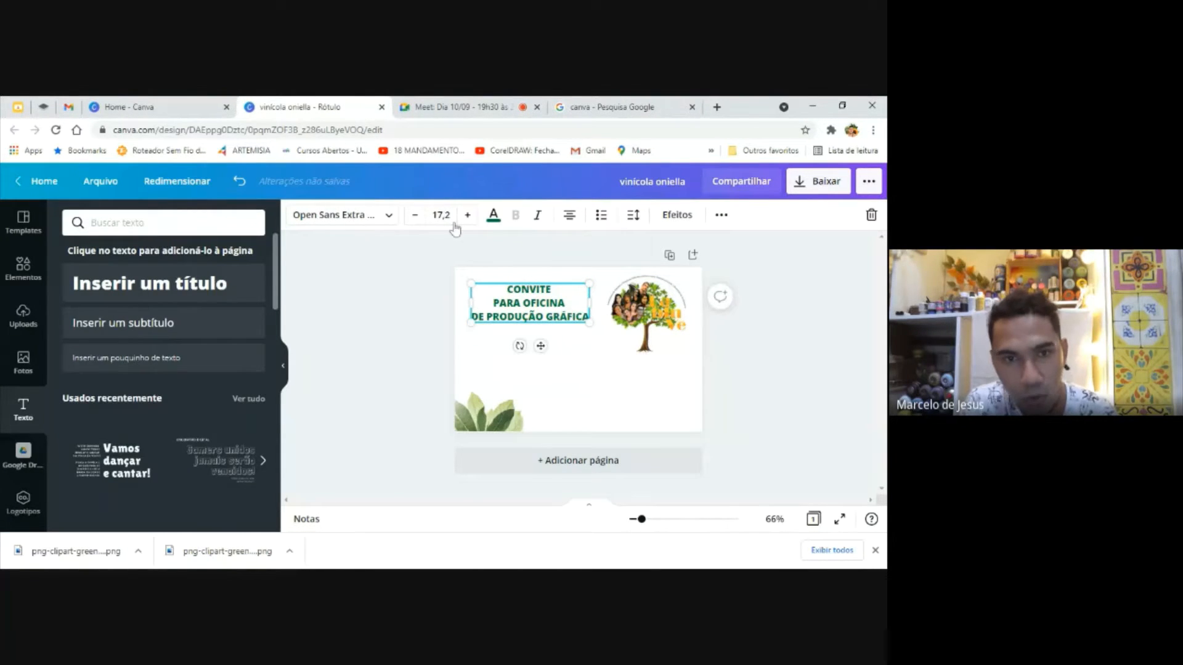
pyautogui.click(493, 216)
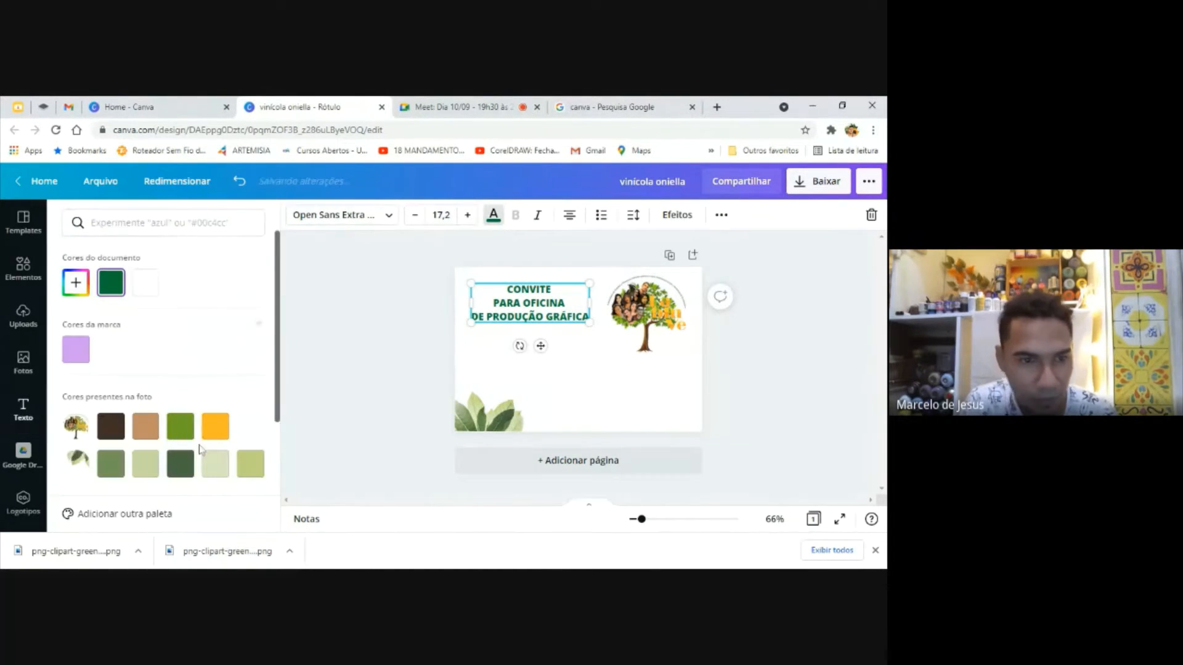
pyautogui.click(215, 426)
pyautogui.click(599, 431)
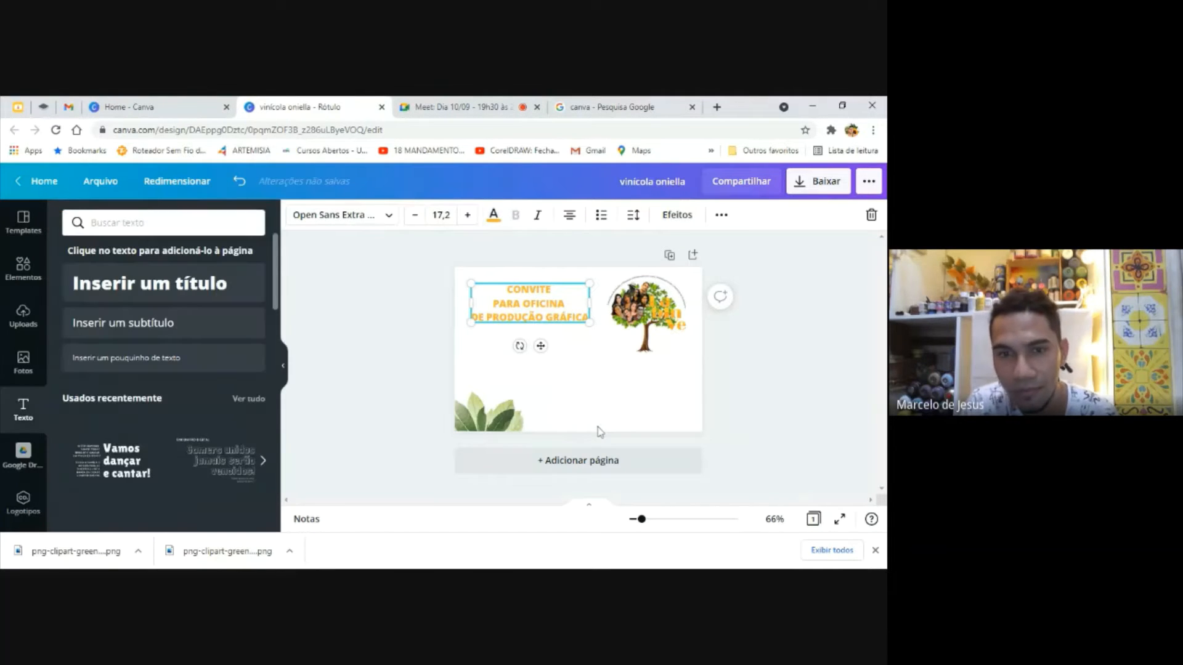
# Try the tree logo's green as the page background, and replace it with the logo's dark brown
pyautogui.click(591, 399)
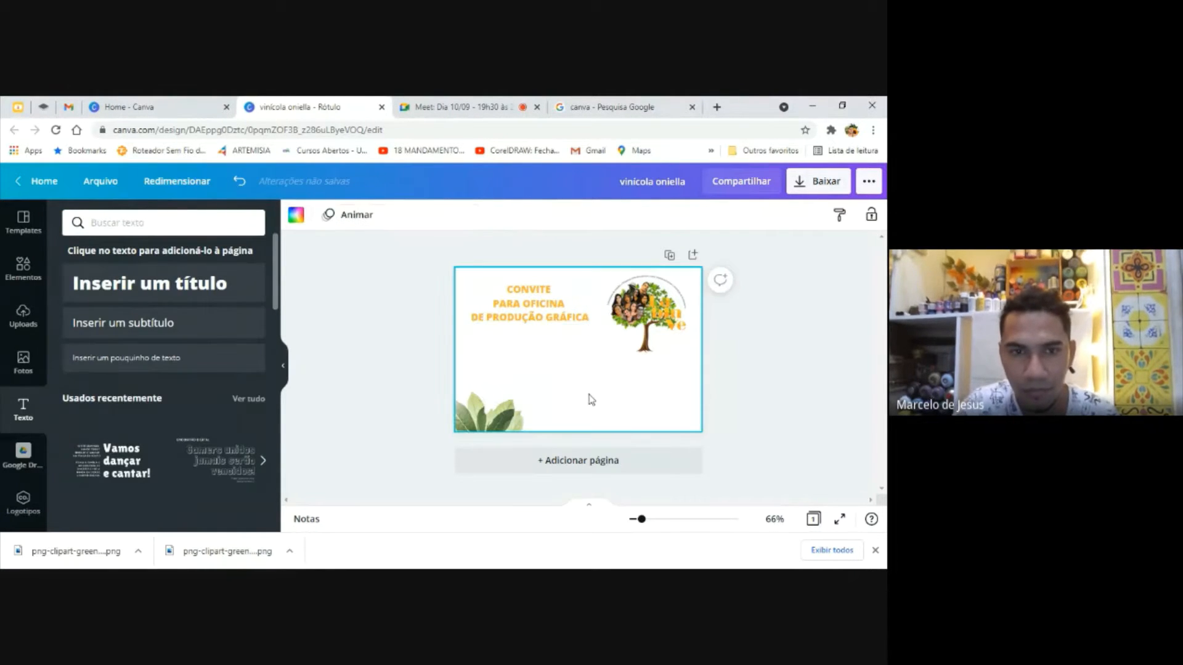
pyautogui.click(297, 215)
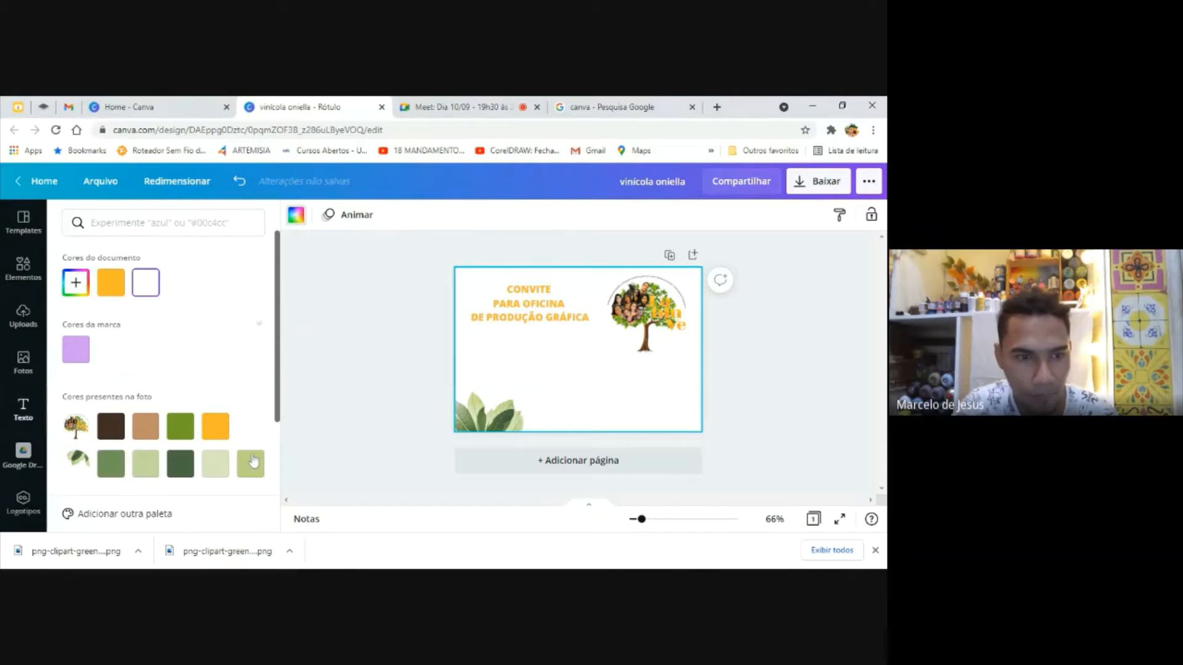
pyautogui.click(185, 438)
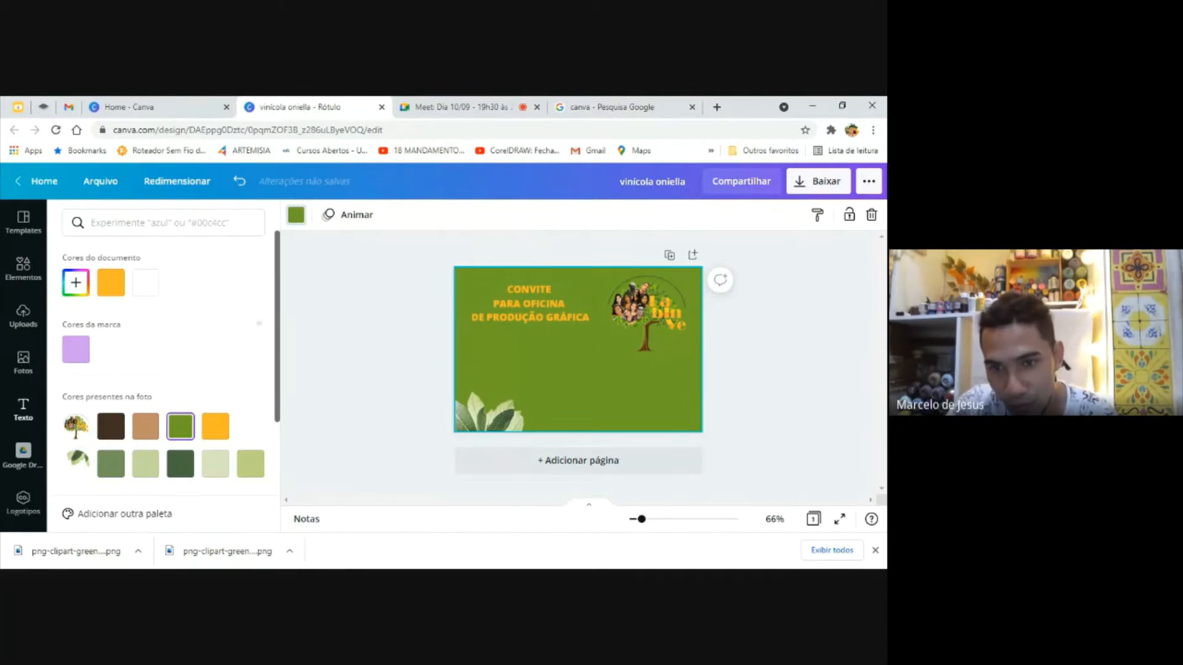
pyautogui.click(112, 438)
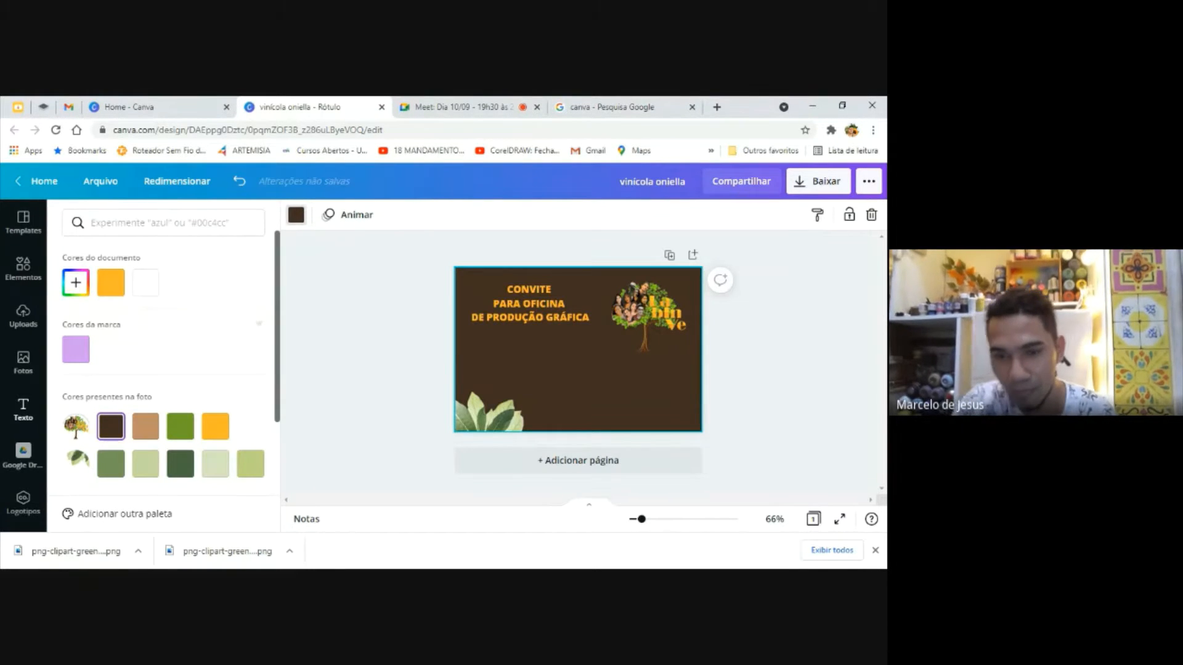
# Examine up close how the tree logo and the title read against the dark brown background
pyautogui.moveTo(642, 519); pyautogui.dragTo(666, 520)
pyautogui.moveTo(882, 367); pyautogui.dragTo(877, 319)
pyautogui.click(869, 323)
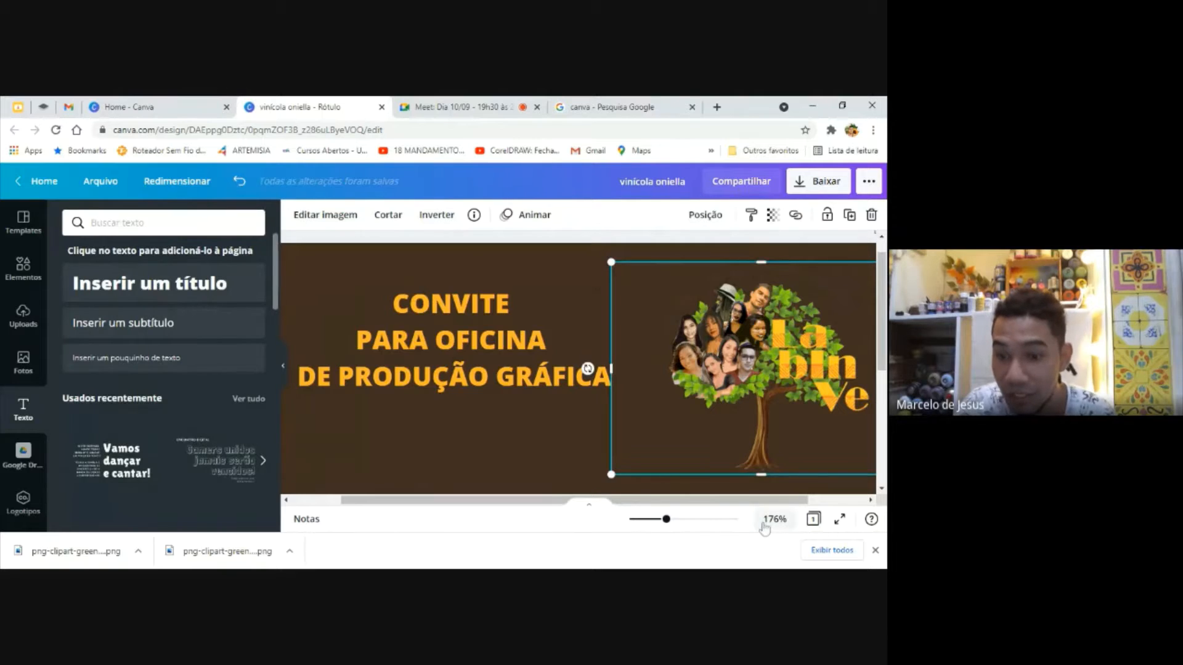
pyautogui.moveTo(666, 519); pyautogui.dragTo(644, 520)
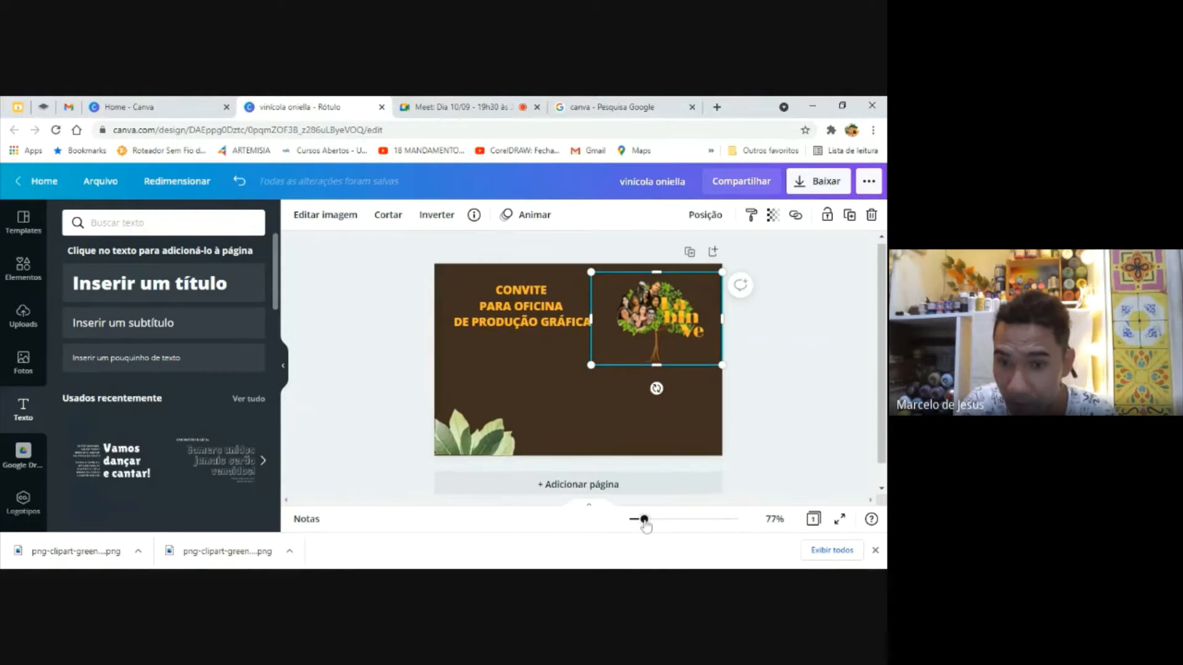
pyautogui.click(813, 372)
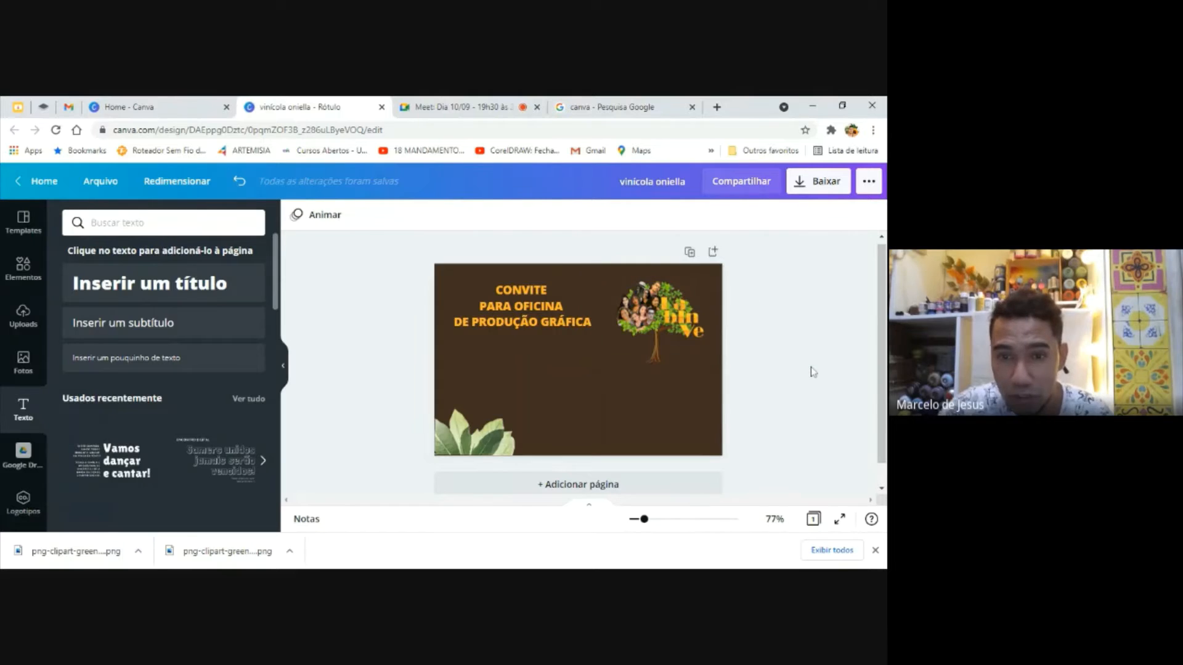
# Change the page background from dark brown to white using the default color palette
pyautogui.click(655, 396)
pyautogui.click(297, 216)
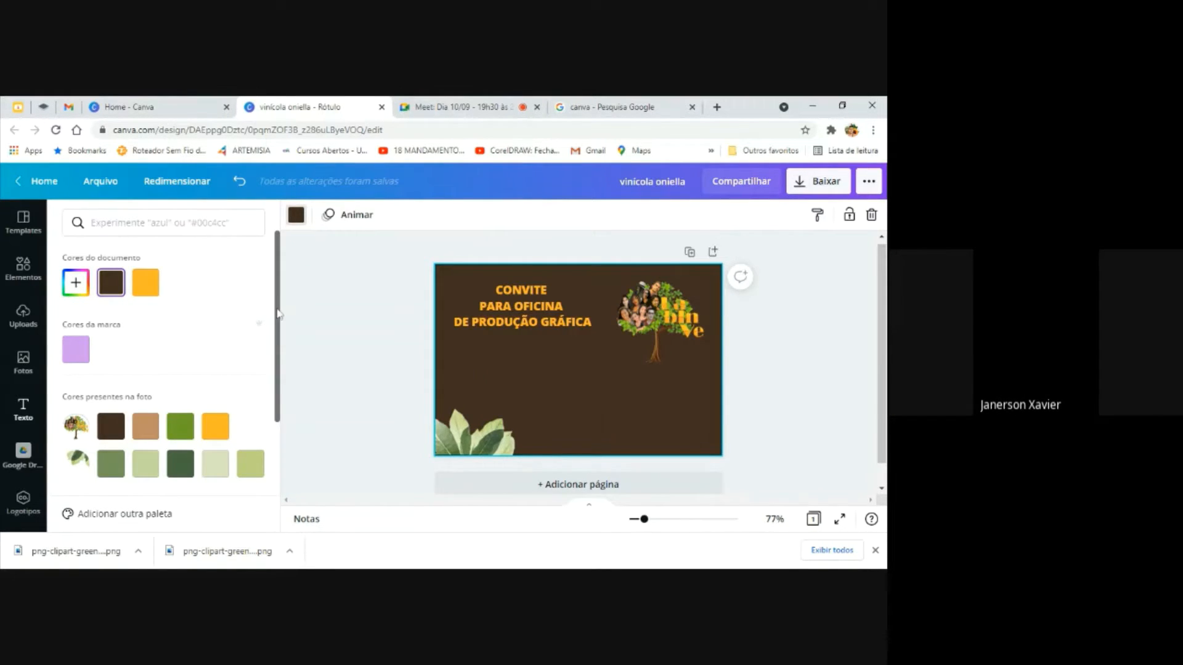
pyautogui.moveTo(275, 325); pyautogui.dragTo(281, 392)
pyautogui.click(254, 406)
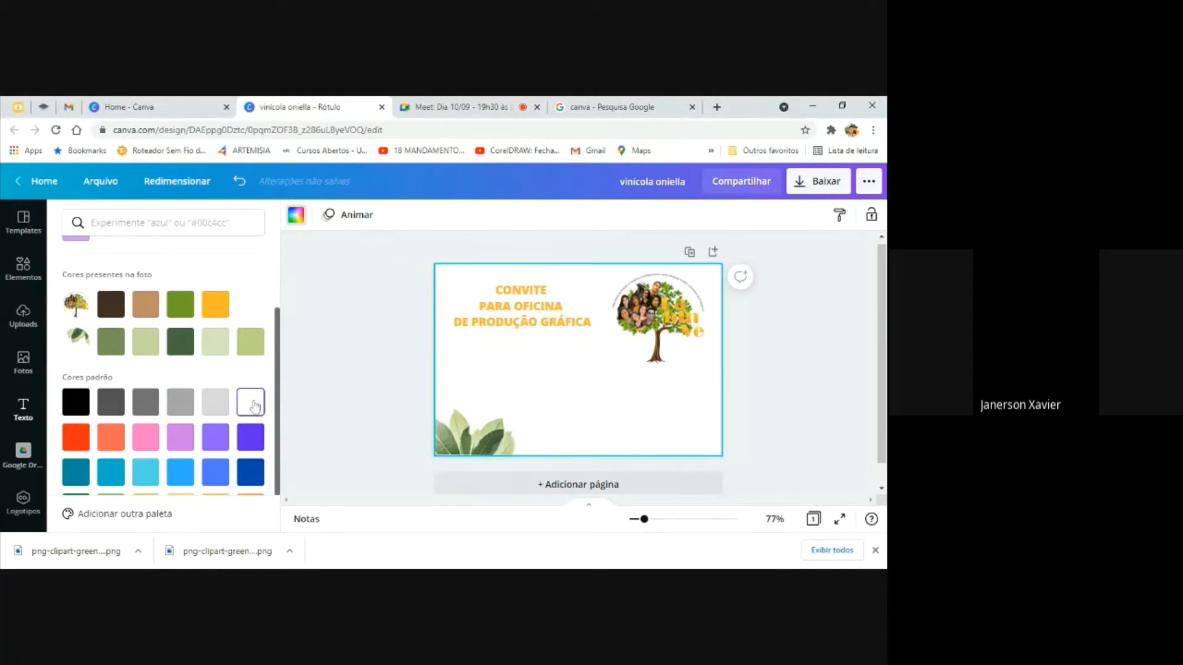
pyautogui.click(370, 401)
pyautogui.click(535, 318)
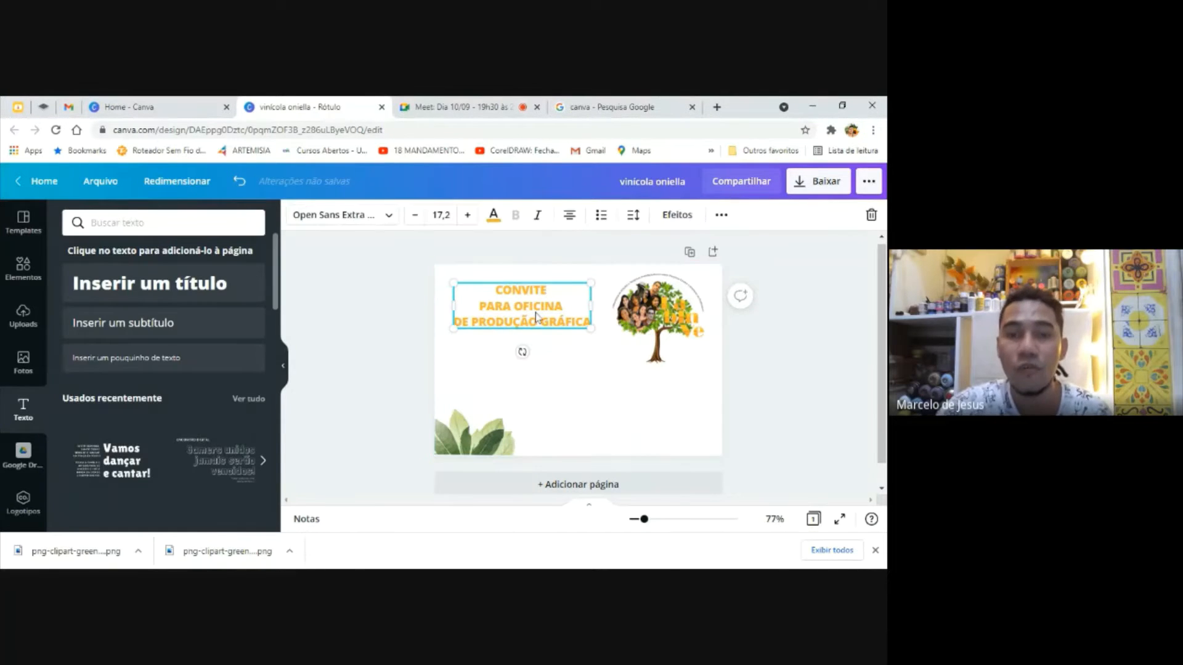
pyautogui.moveTo(535, 307); pyautogui.dragTo(536, 306)
pyautogui.click(869, 369)
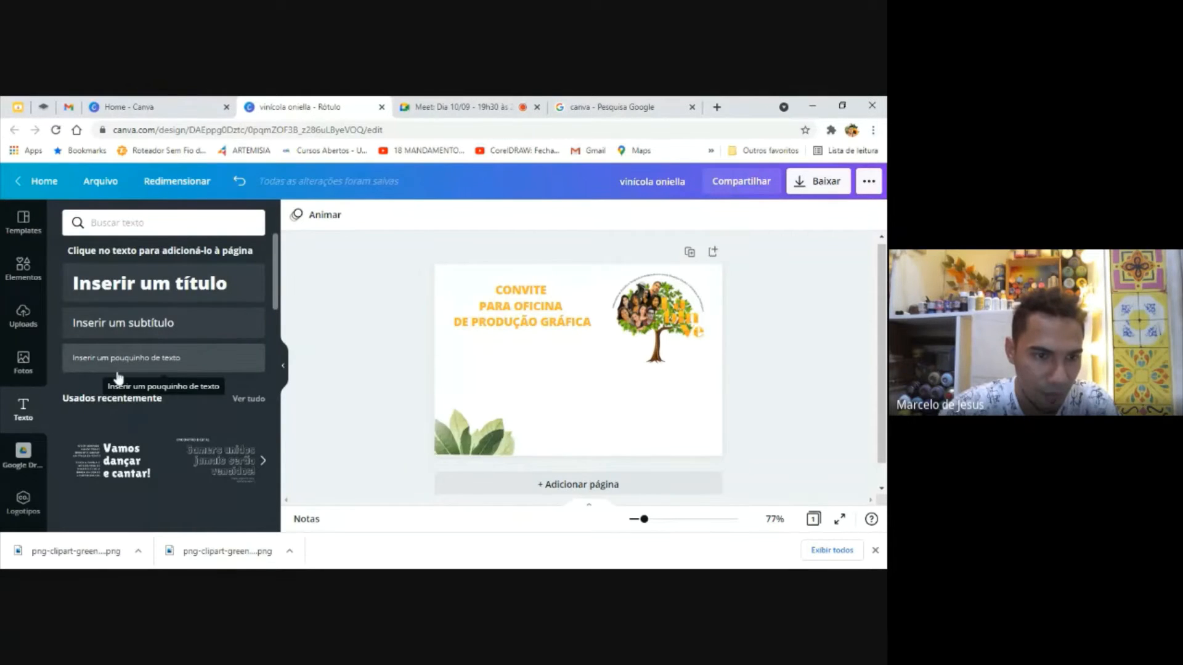
# Add a body text box enlarged to font size 16, reading "Convidamos a todxs para mais uma oficina"
pyautogui.click(136, 367)
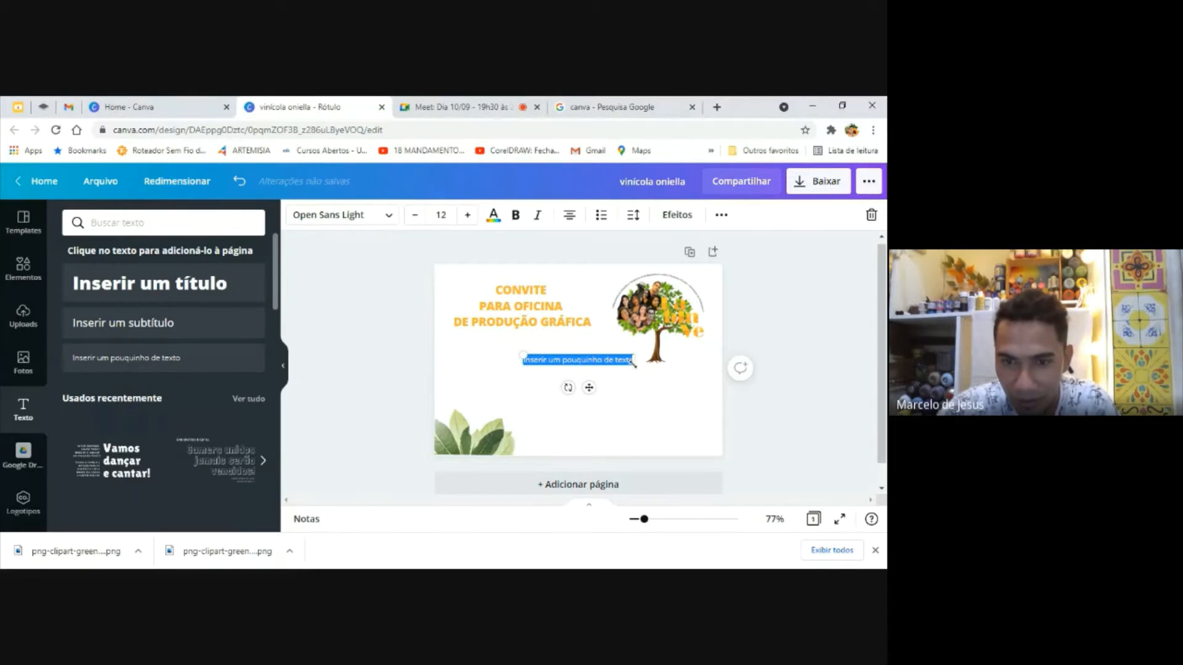
pyautogui.moveTo(632, 363)
pyautogui.mouseDown()
pyautogui.moveTo(669, 394)
pyautogui.moveTo(632, 363)
pyautogui.mouseUp()
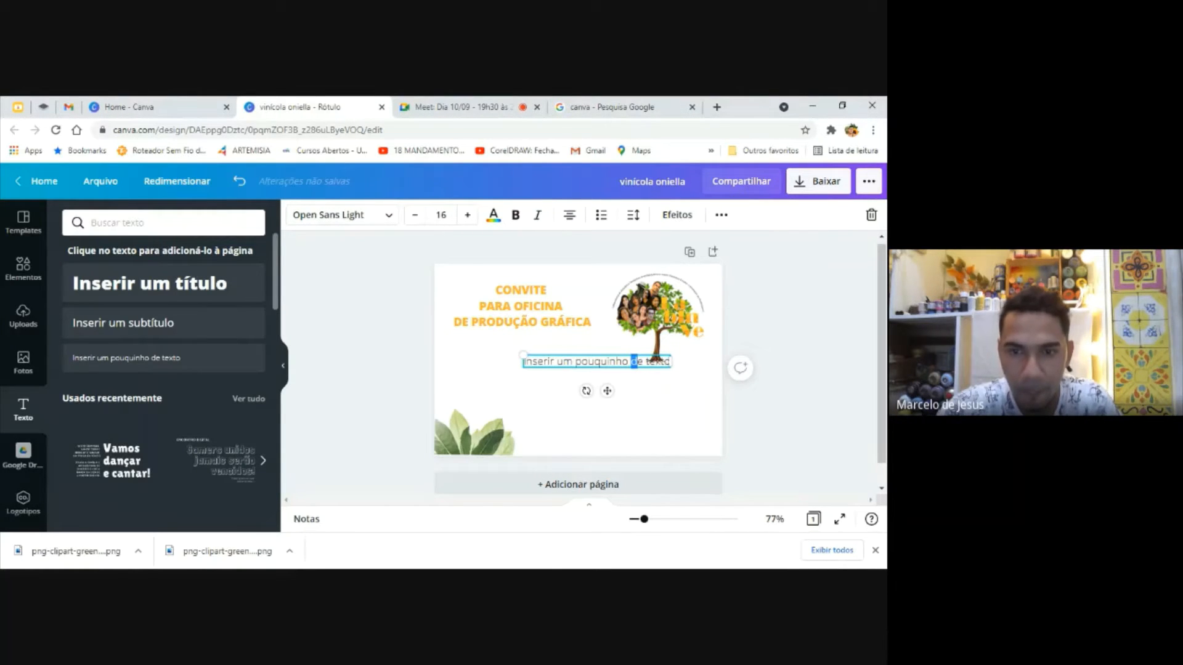
pyautogui.hotkey('ctrl', 'a')
pyautogui.write('Conv')
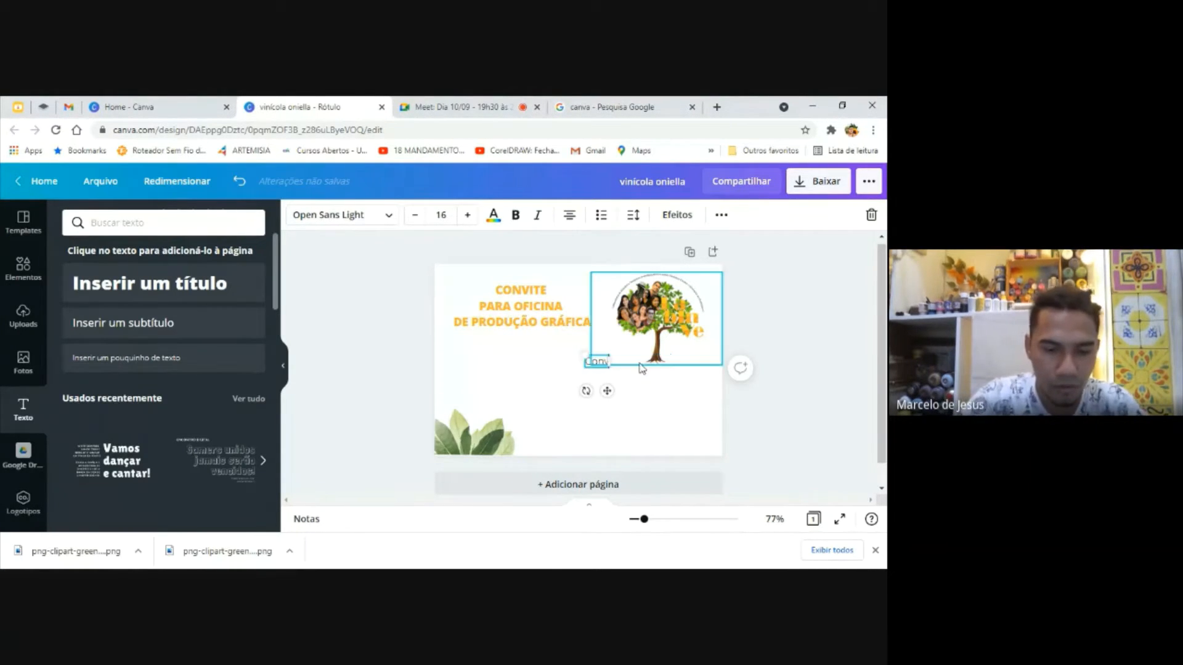
pyautogui.write('idamos a todo')
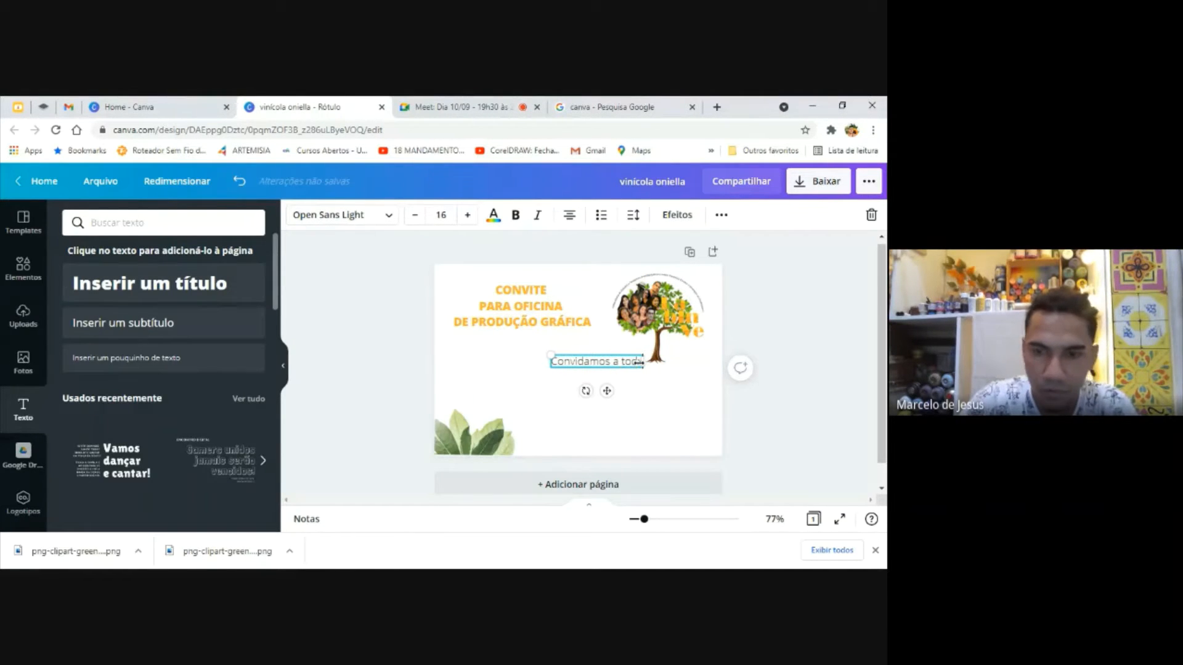
pyautogui.write('s')
pyautogui.write(' p')
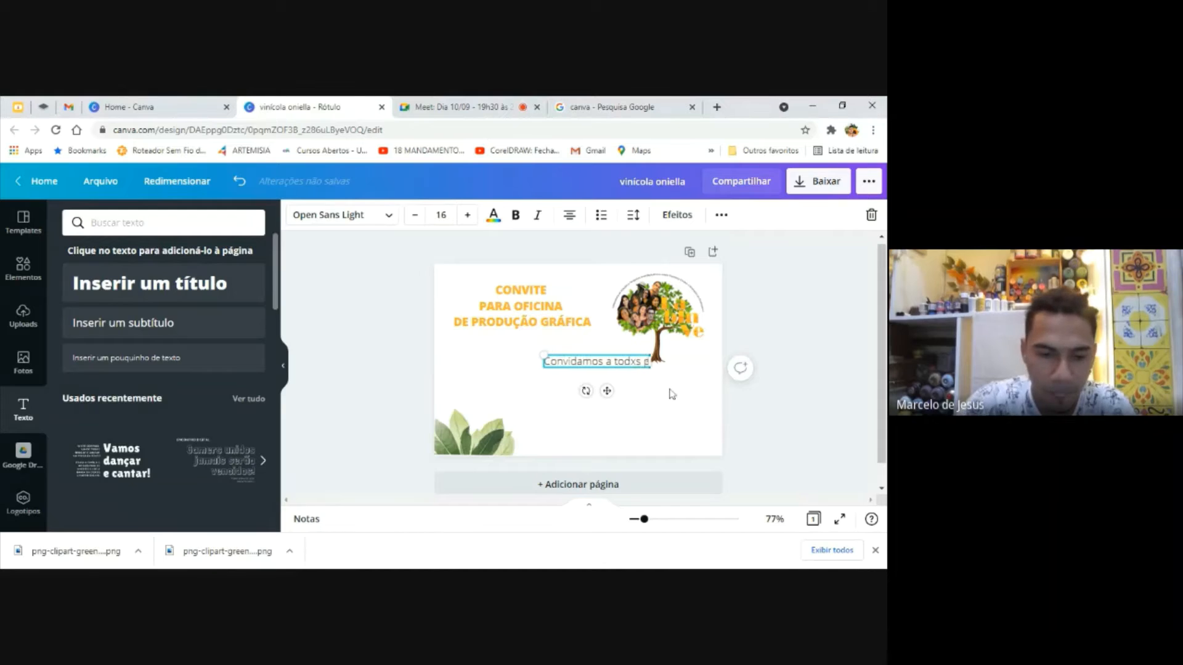
pyautogui.write('ara mais uma')
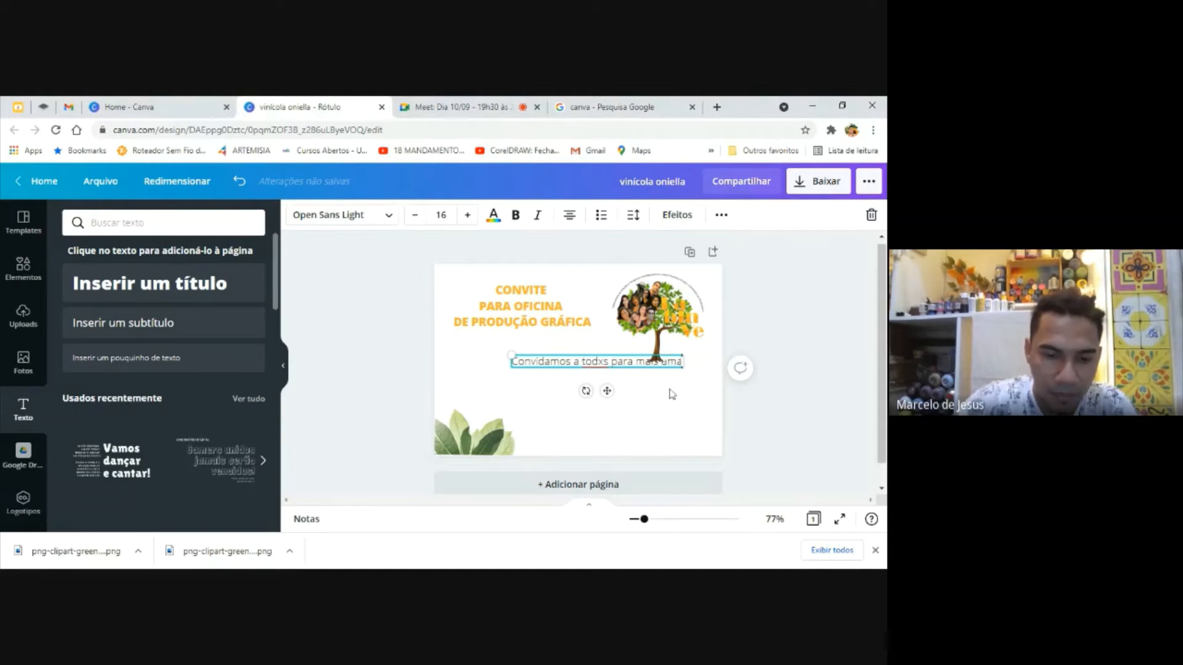
pyautogui.write(' oficna')
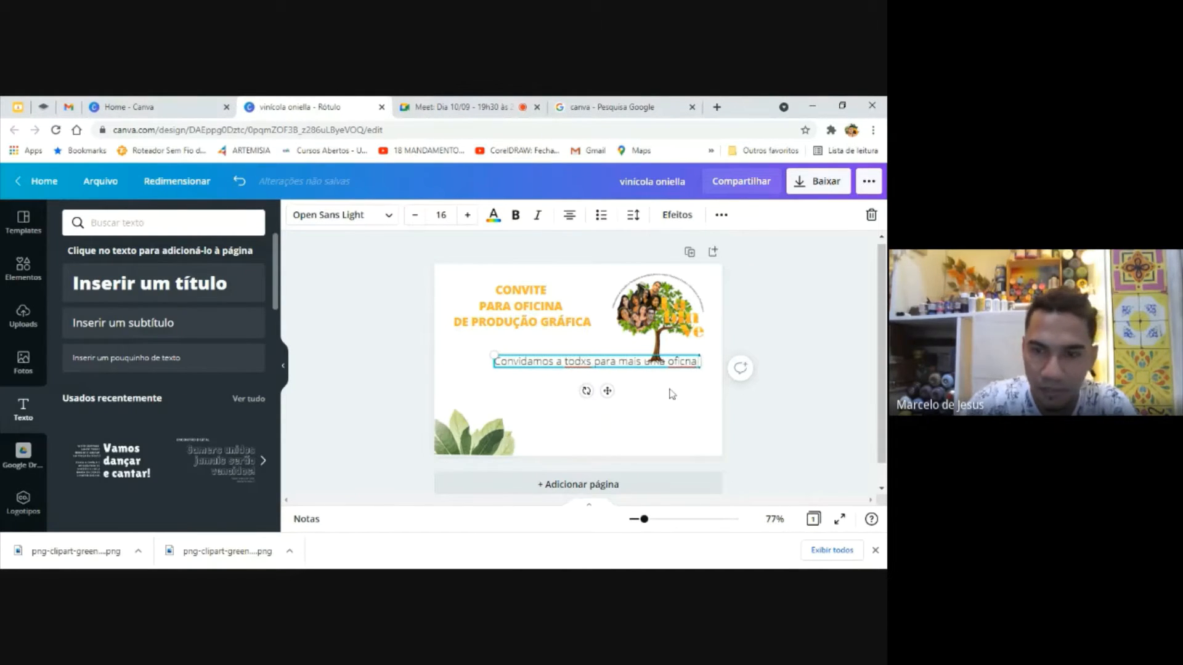
pyautogui.click(685, 362)
pyautogui.write('ina')
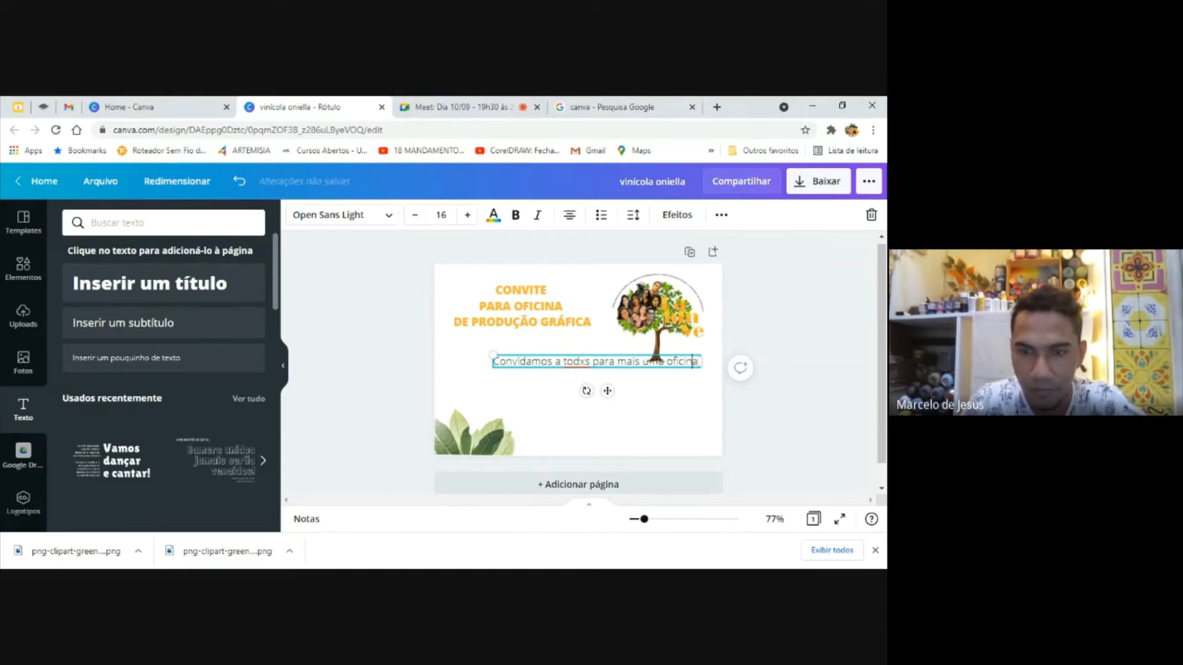
pyautogui.write(' de pro')
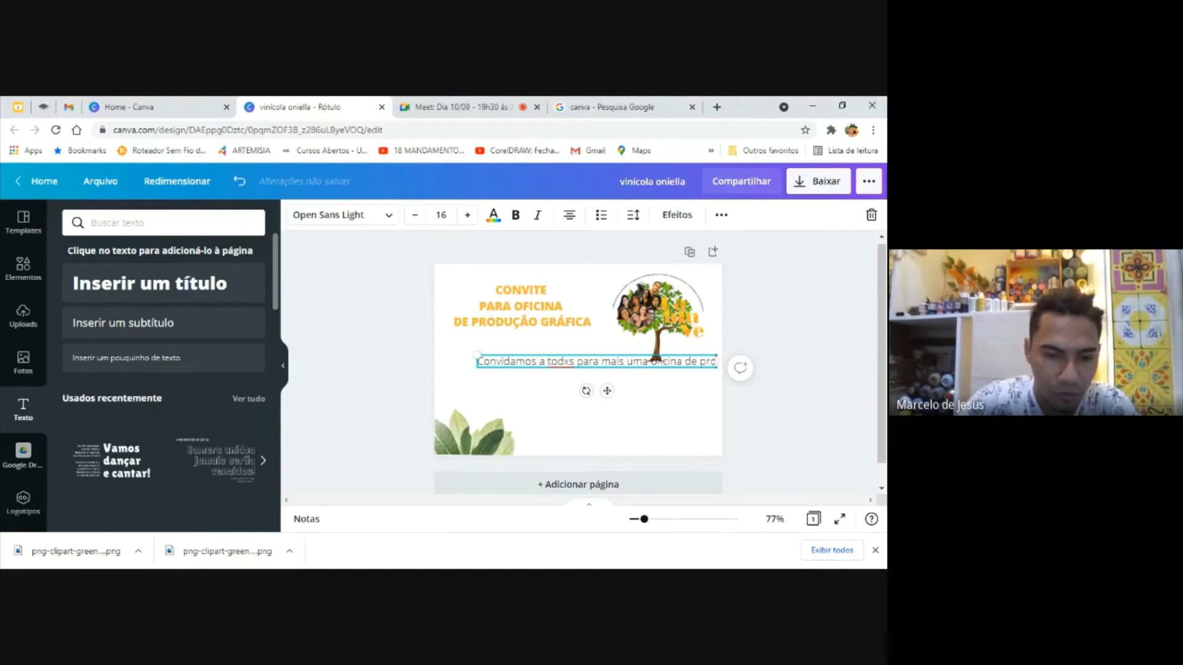
pyautogui.write('dução gráfica')
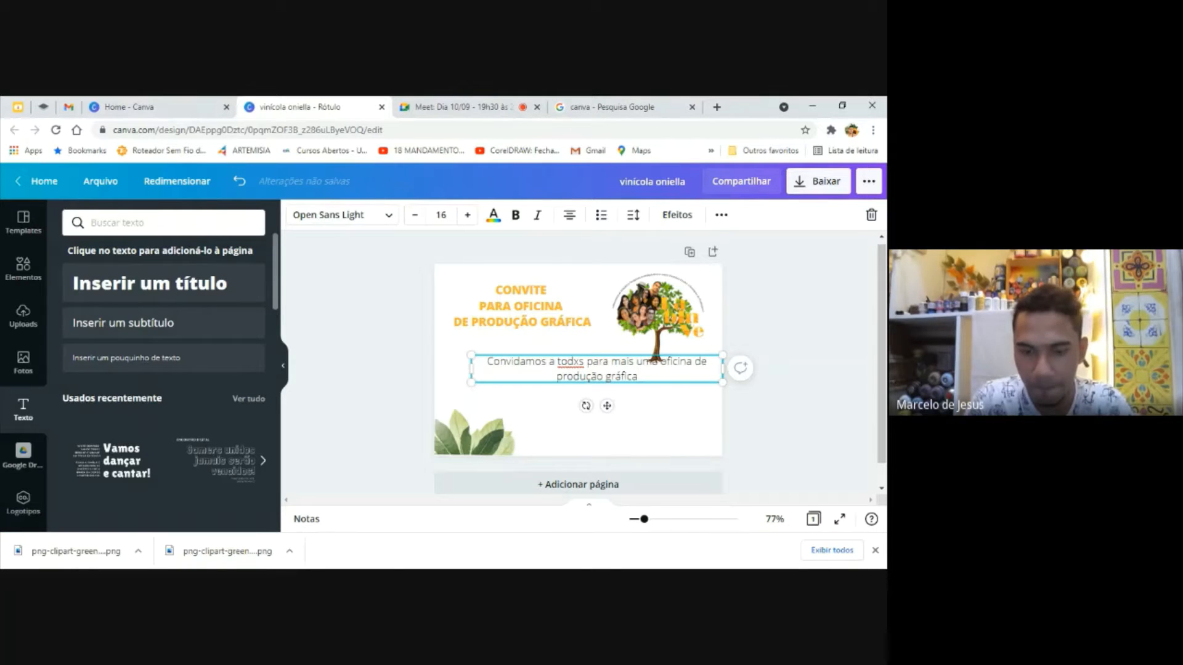
pyautogui.write('.')
# Complete the body text with "de produção gráfica." and move it slightly left beneath the title
pyautogui.press('Return')
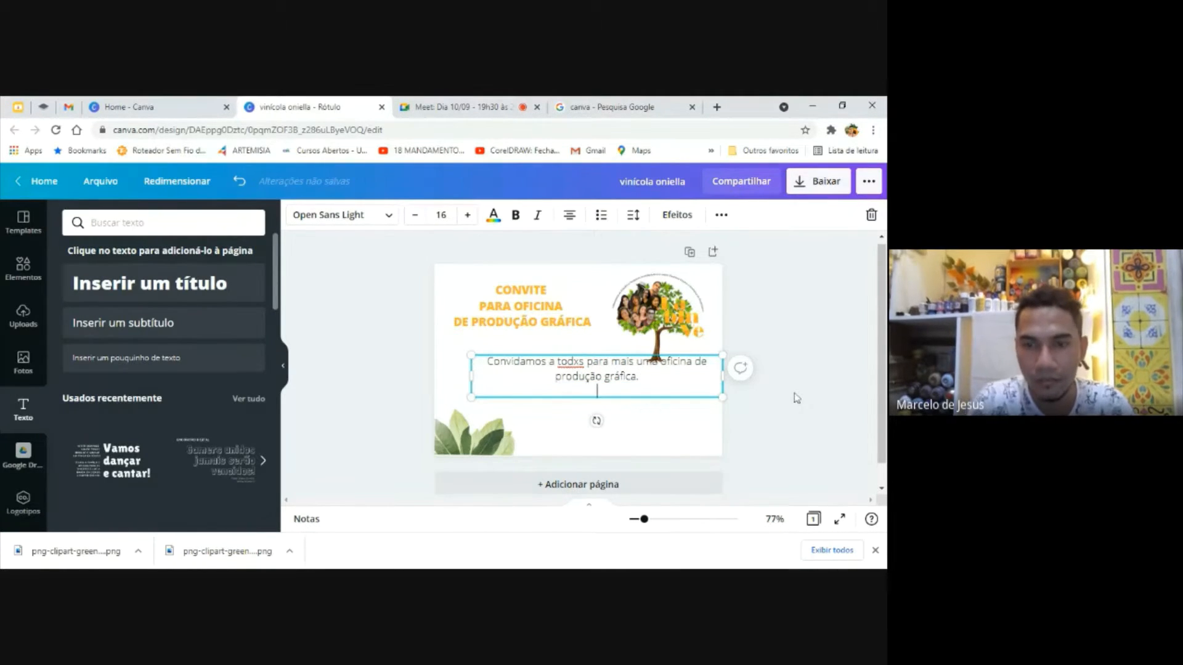
pyautogui.click(354, 303)
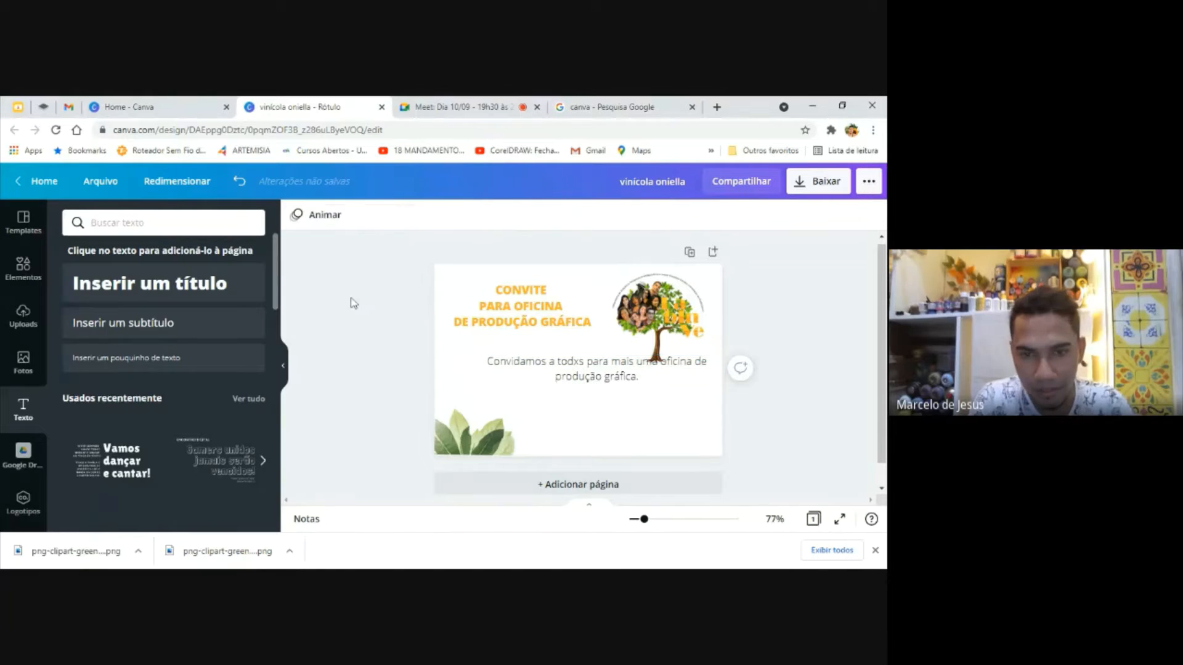
pyautogui.click(591, 373)
pyautogui.moveTo(591, 373); pyautogui.dragTo(559, 377)
pyautogui.click(762, 399)
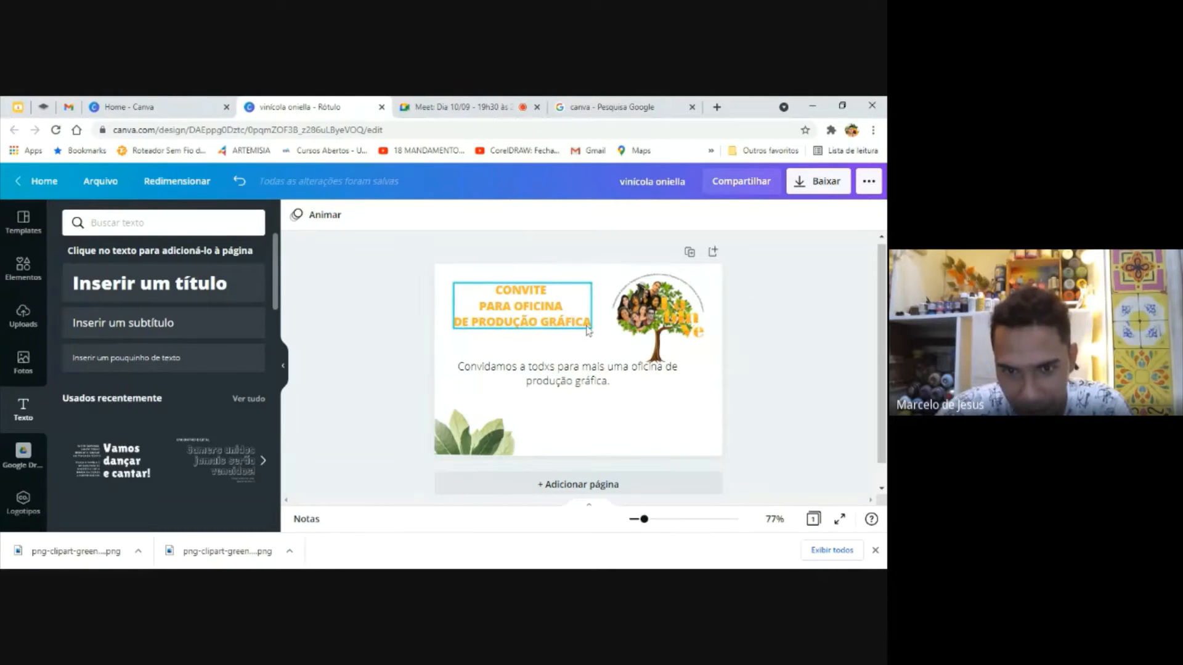
pyautogui.click(561, 328)
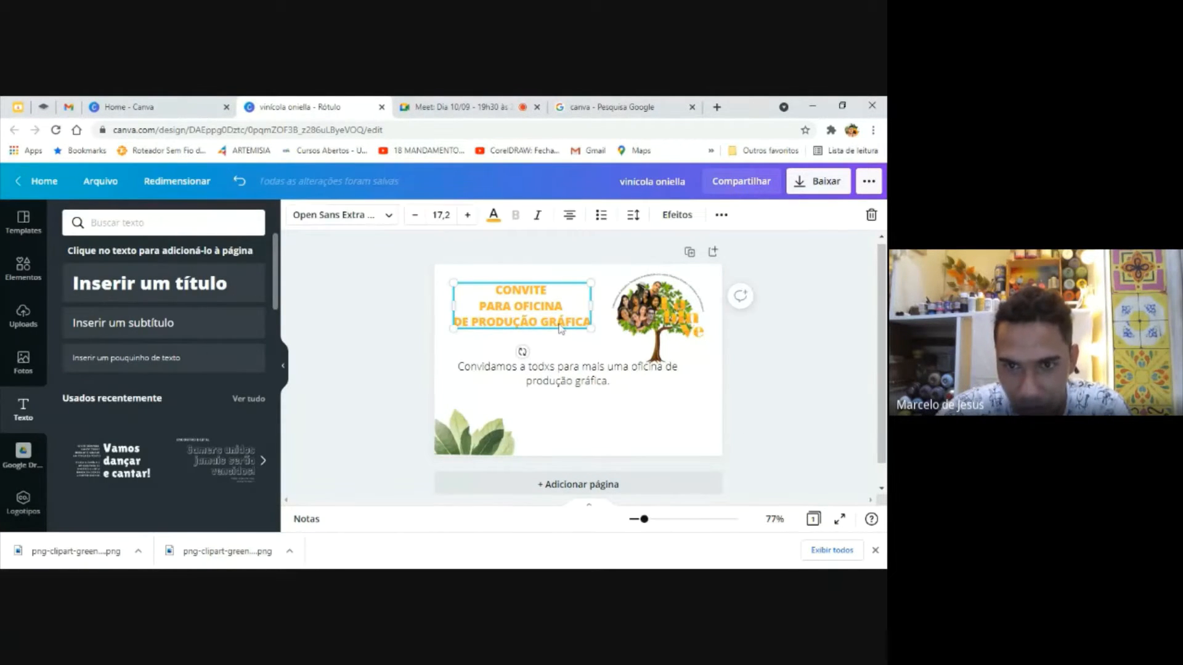
pyautogui.doubleClick(560, 325)
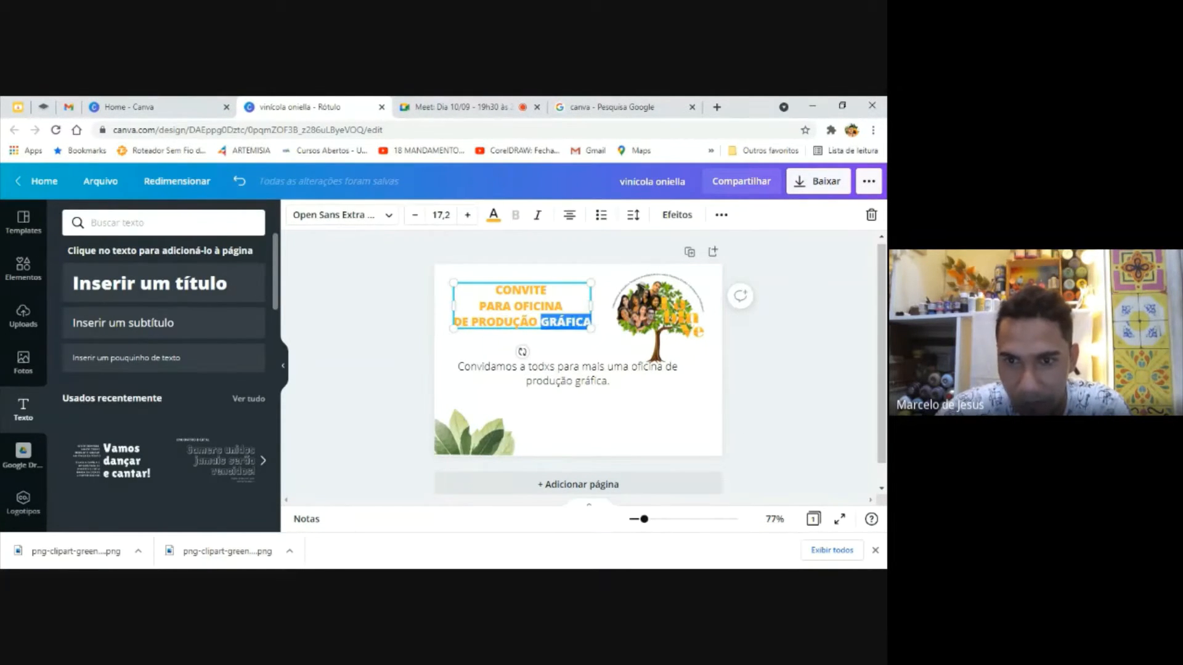
pyautogui.click(808, 372)
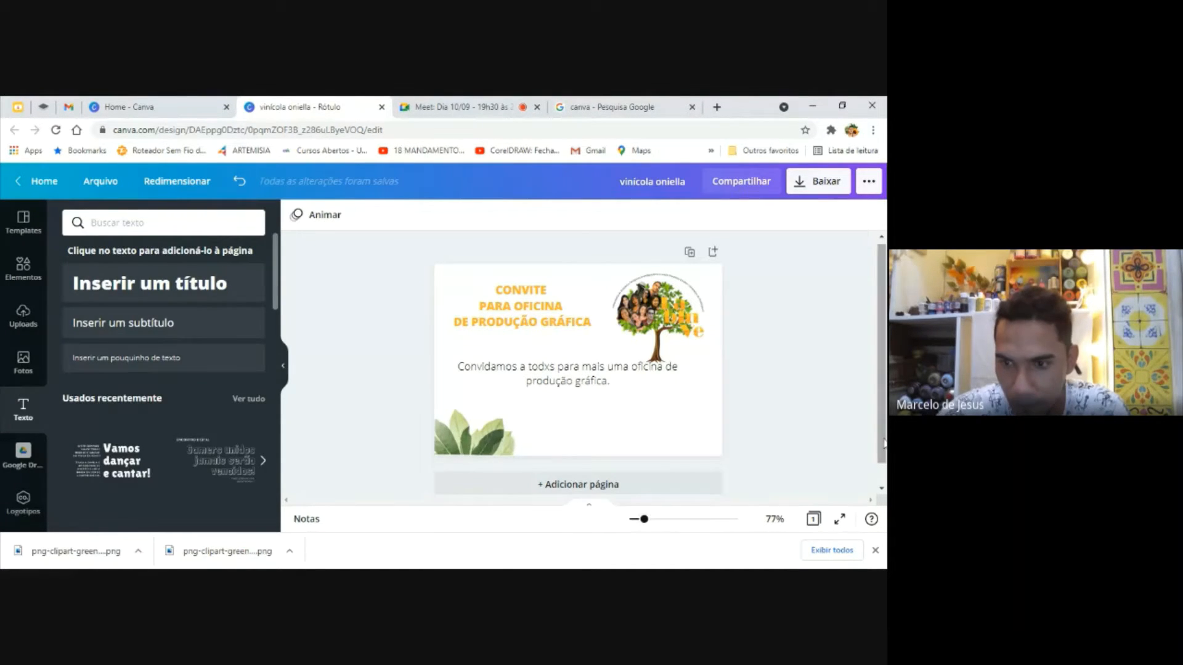
pyautogui.moveTo(882, 370); pyautogui.dragTo(881, 366)
# Try copying the title's formatting onto the body text, and undo it
pyautogui.click(554, 318)
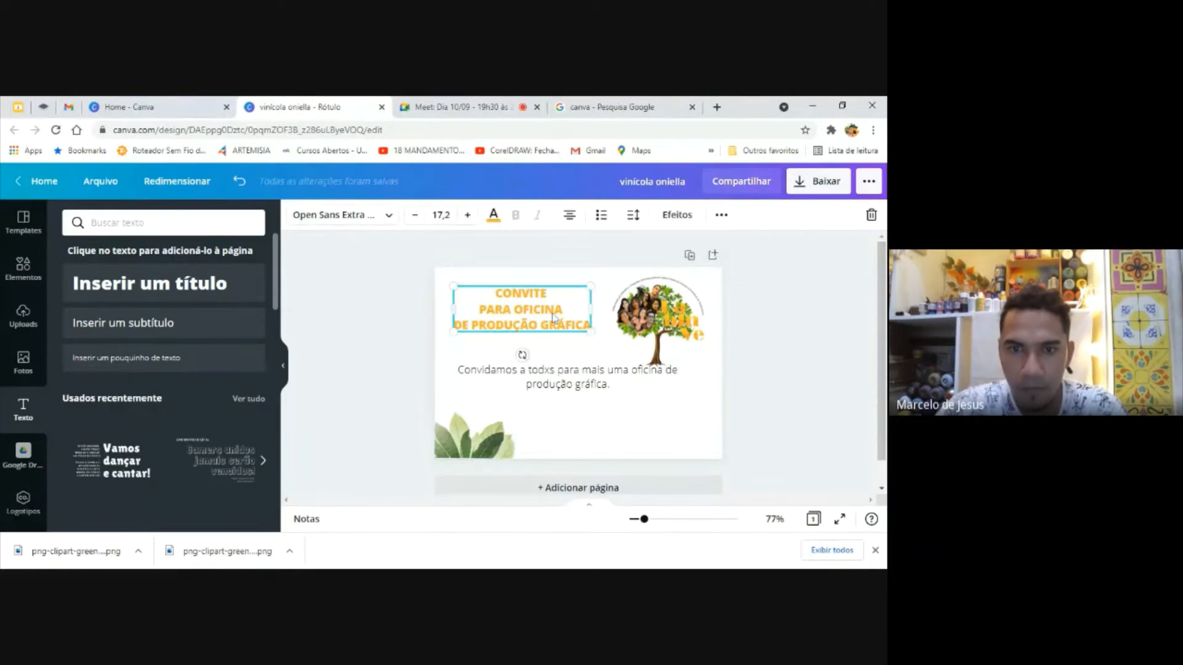
pyautogui.click(688, 222)
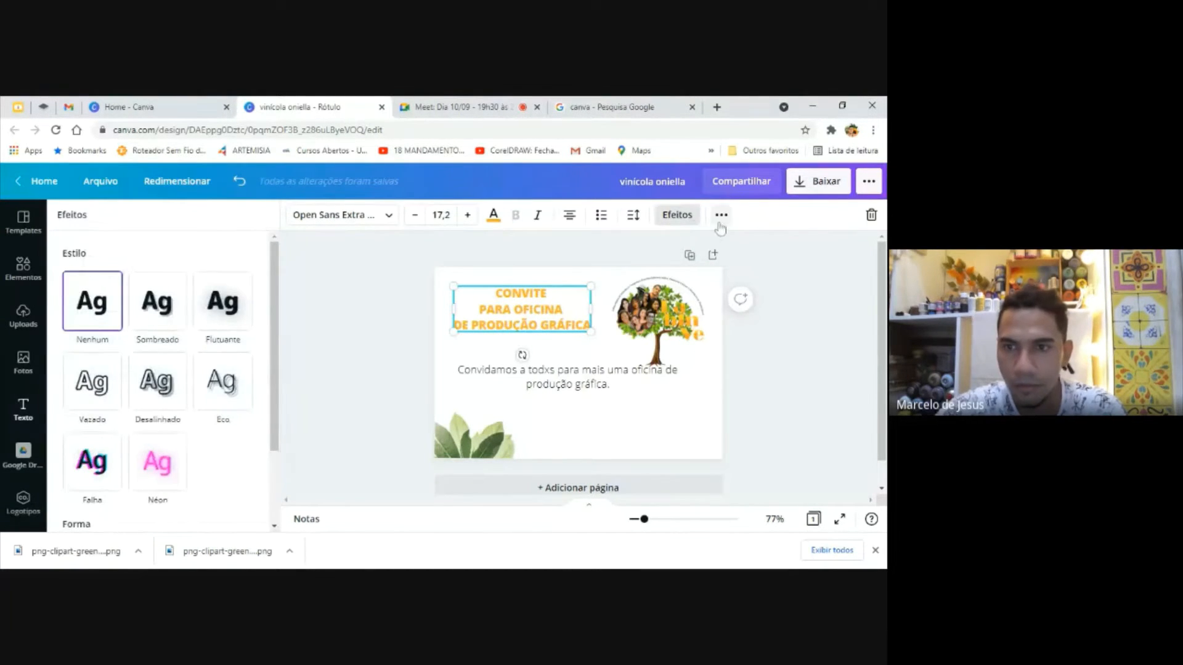
pyautogui.click(720, 223)
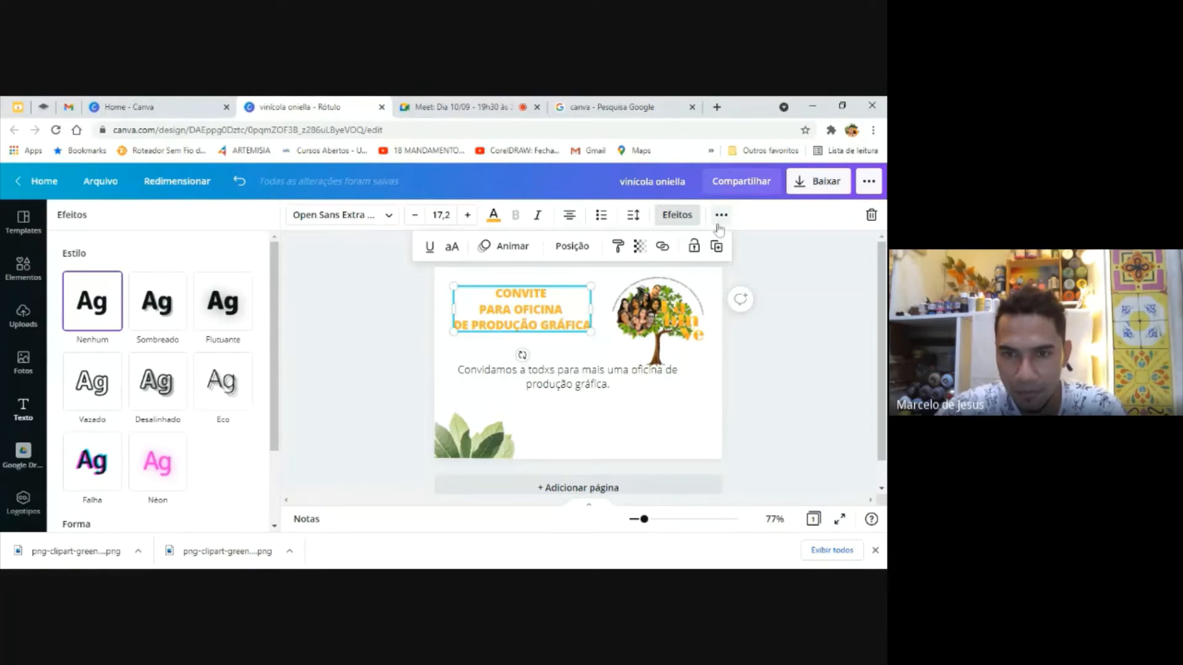
pyautogui.click(619, 248)
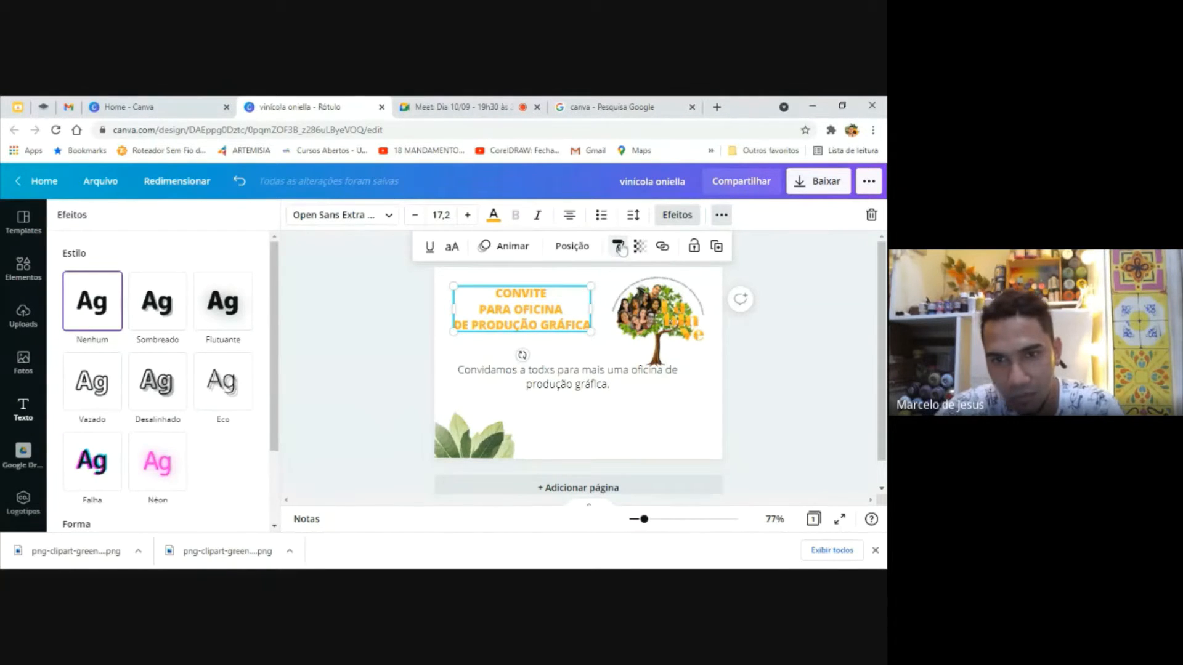
pyautogui.click(563, 375)
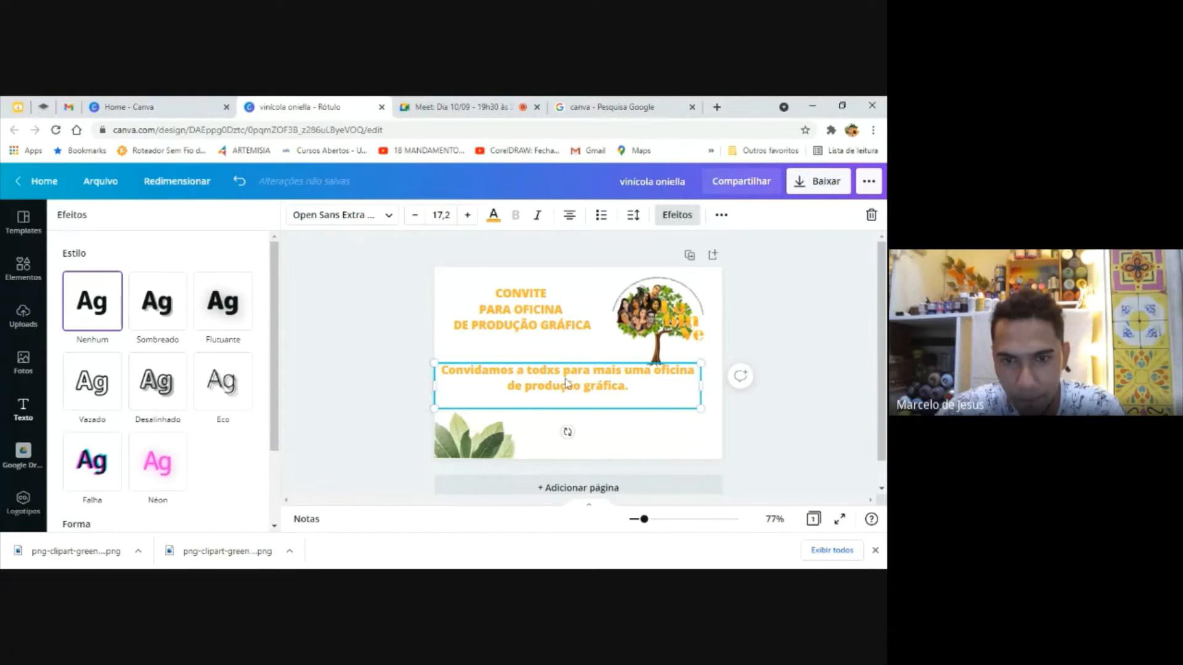
pyautogui.click(414, 352)
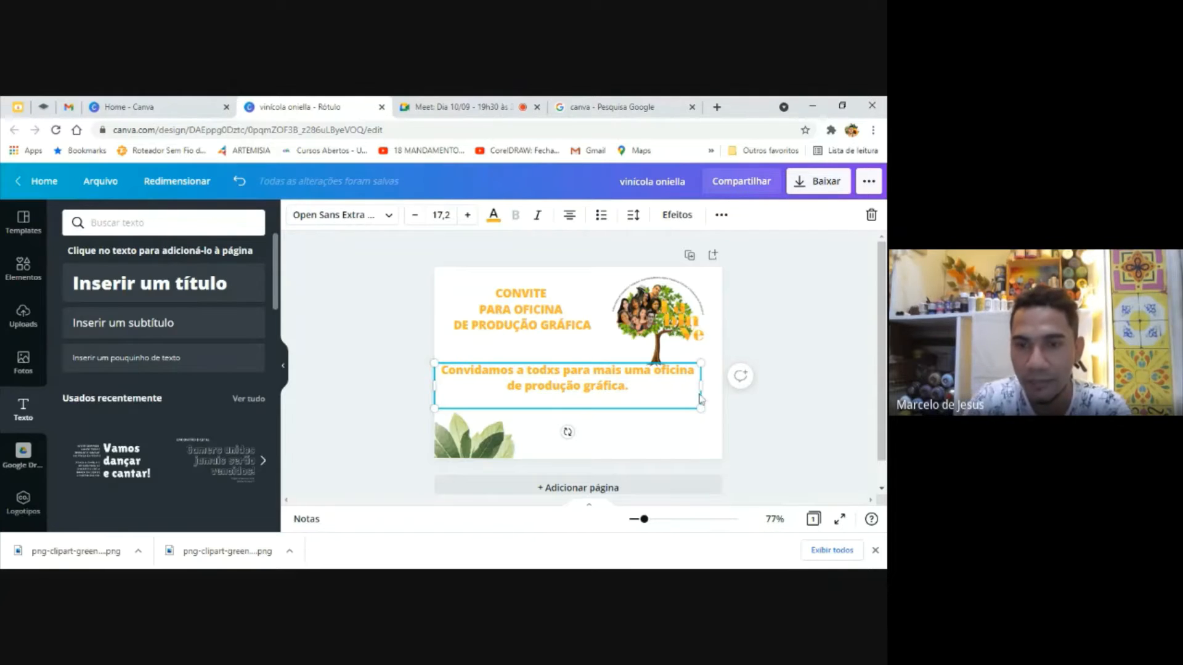
pyautogui.hotkey('ctrl', 'z')
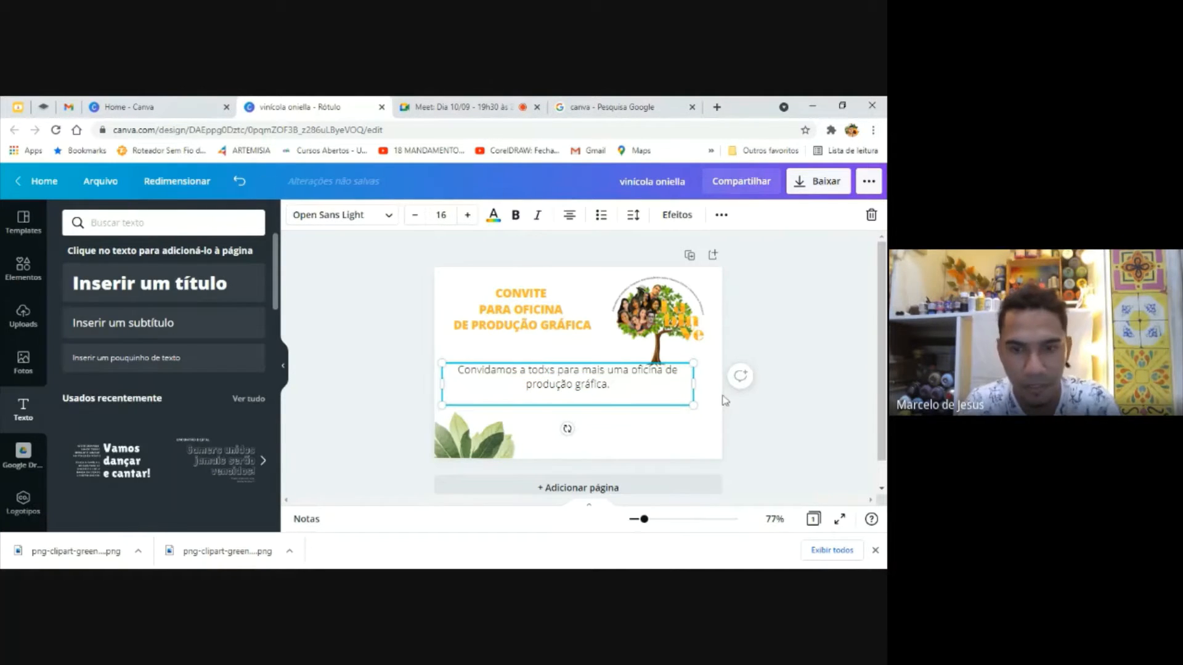
# Make the body text bold and shrink it to font size 13,4
pyautogui.click(518, 215)
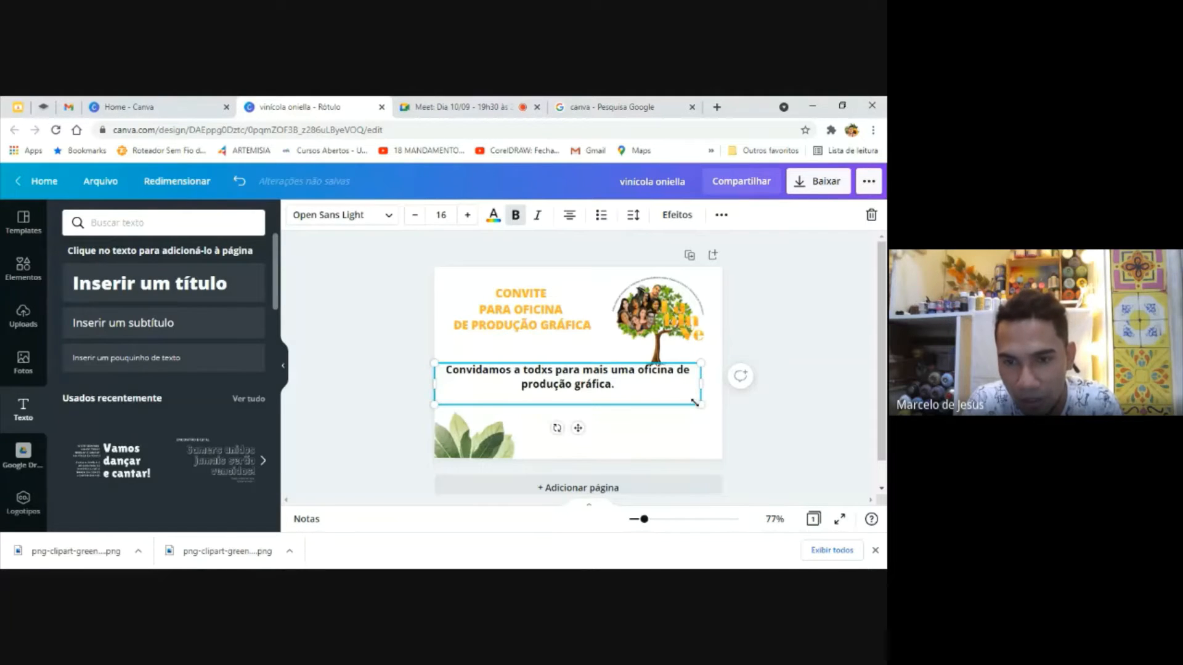
pyautogui.moveTo(694, 403); pyautogui.dragTo(658, 396)
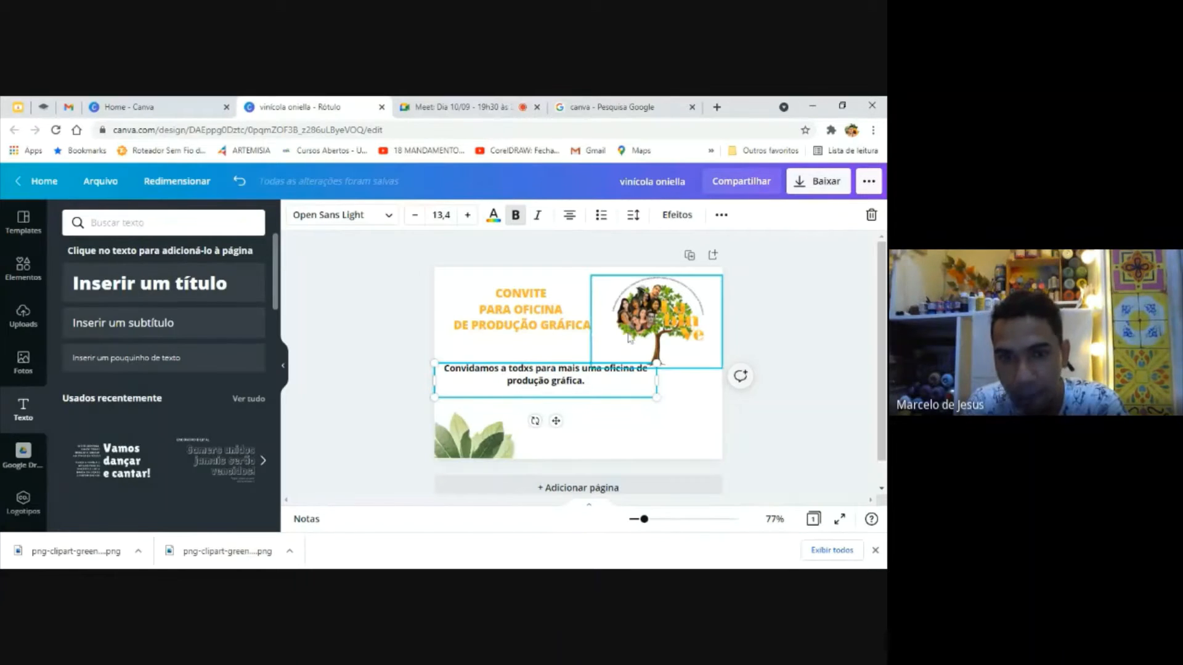
# Try the tree logo's dark brown and the default orange and dark green on the body text, and color it with the logo's green
pyautogui.click(494, 217)
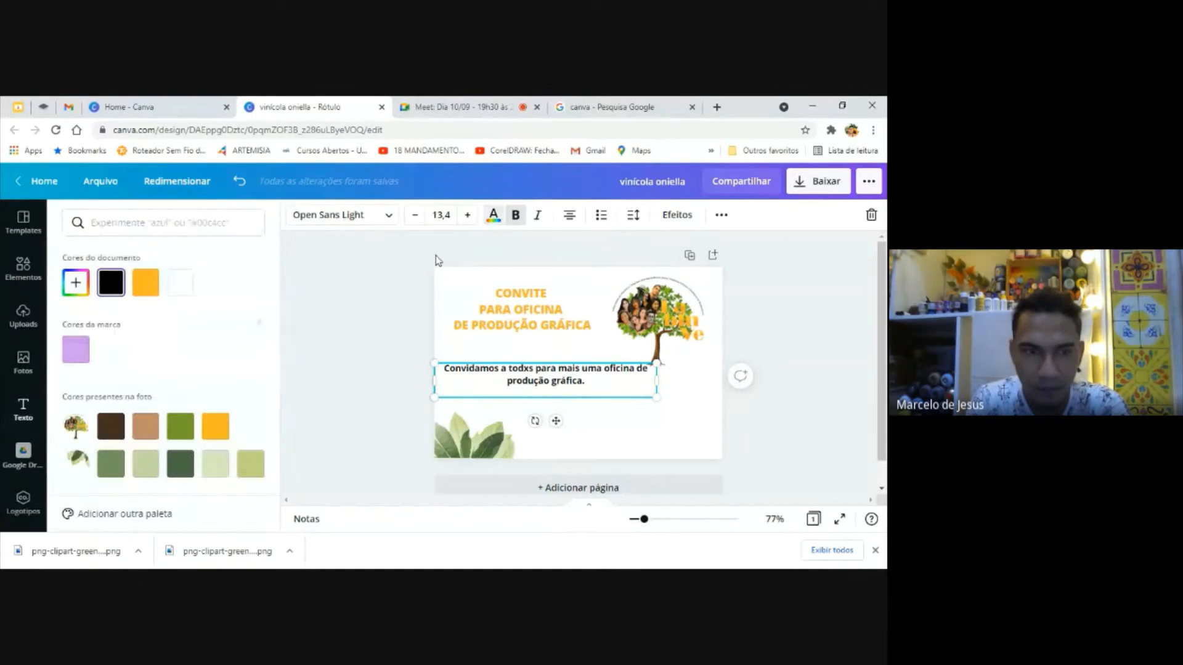
pyautogui.click(113, 431)
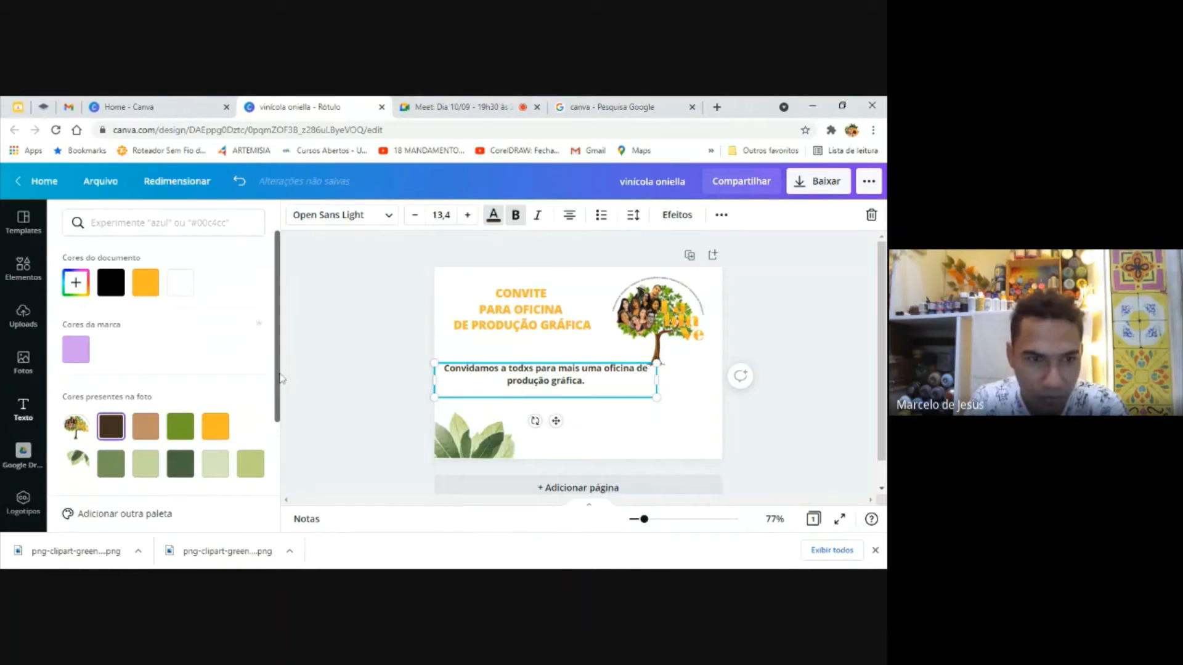
pyautogui.moveTo(277, 370); pyautogui.dragTo(283, 489)
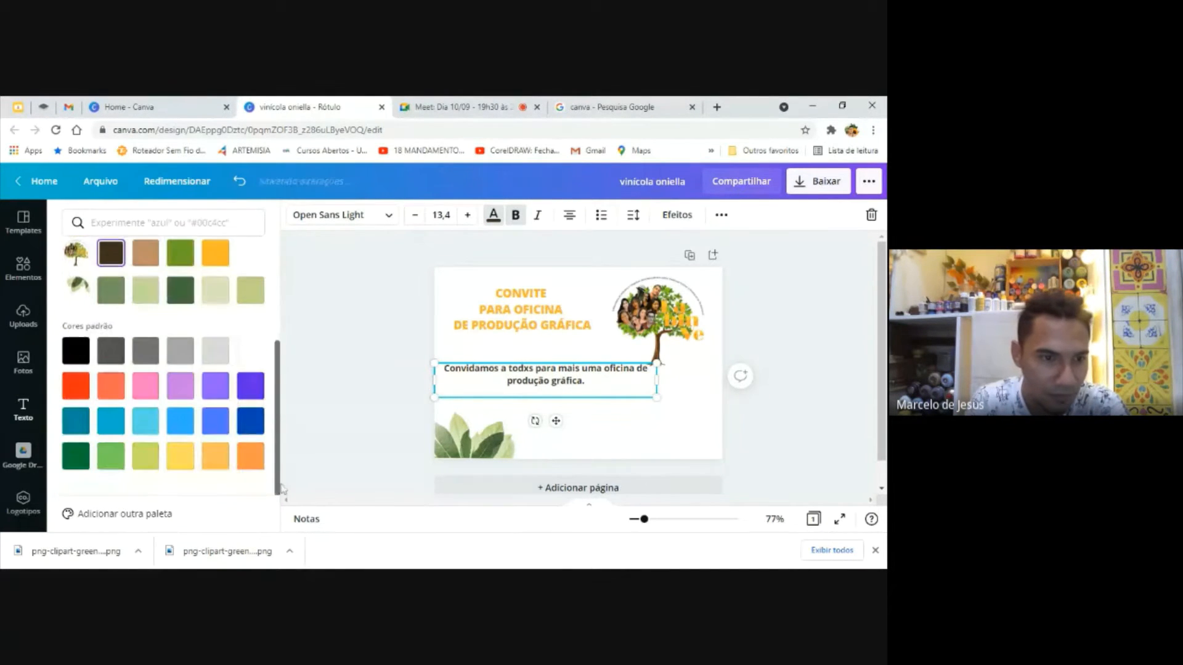
pyautogui.click(252, 466)
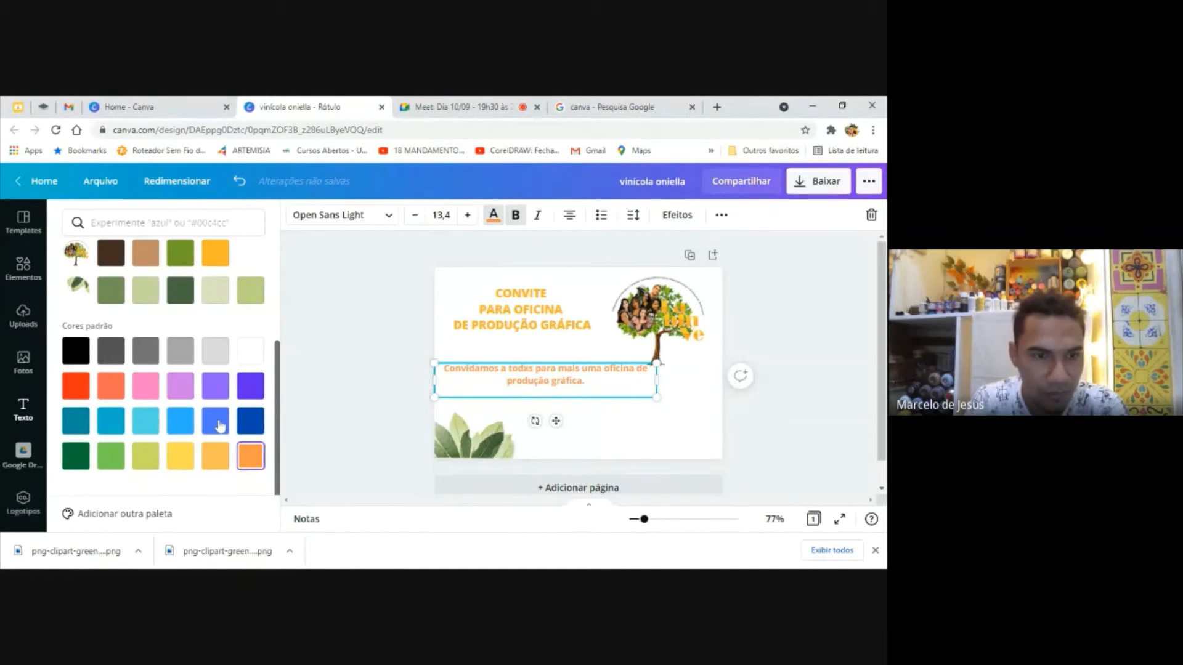
pyautogui.click(73, 462)
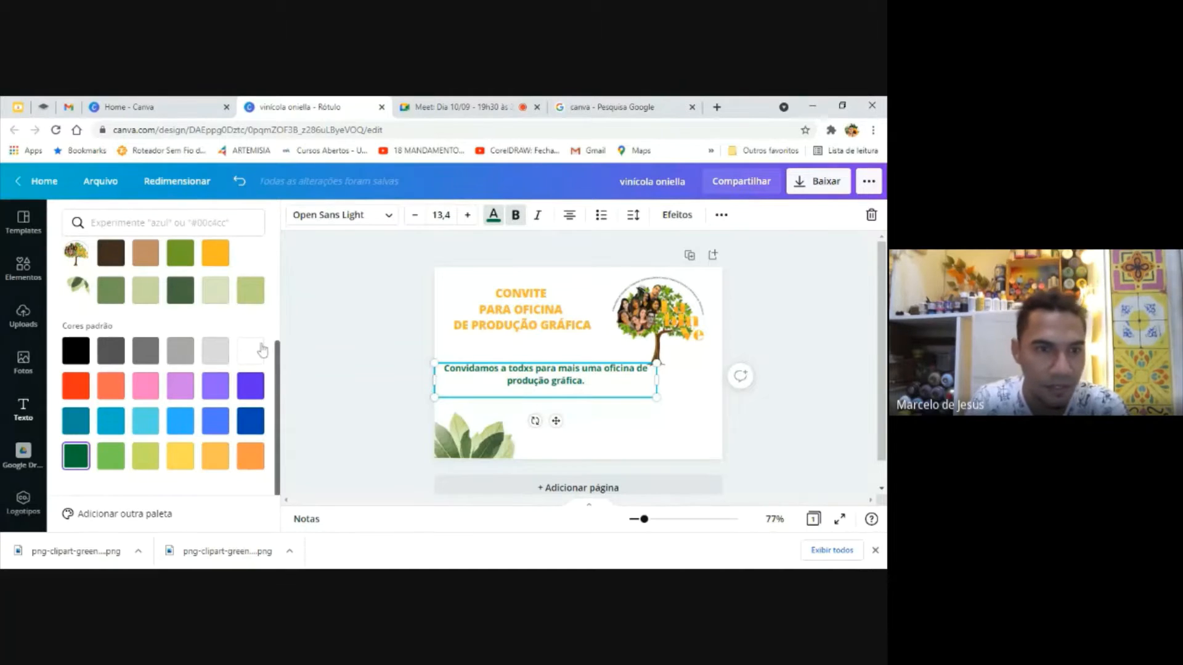
pyautogui.click(182, 261)
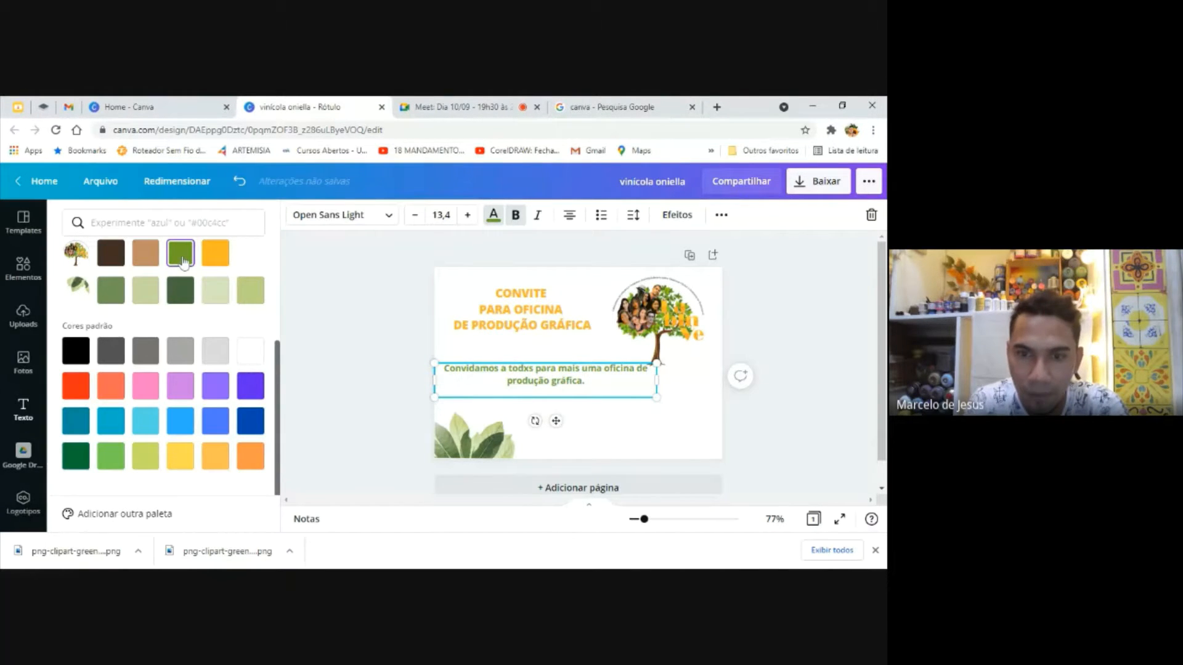
# Shrink the body text to font size 12,2 and shift it slightly right beneath the title
pyautogui.click(337, 353)
pyautogui.moveTo(657, 398); pyautogui.dragTo(637, 396)
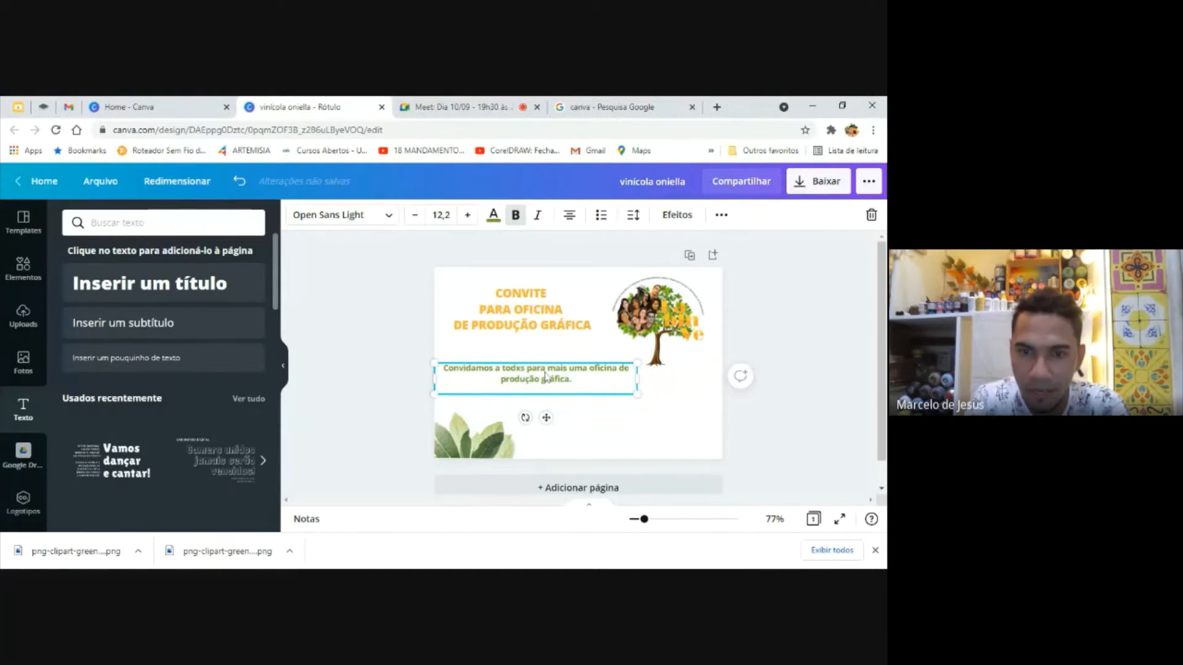
pyautogui.moveTo(545, 377); pyautogui.dragTo(555, 376)
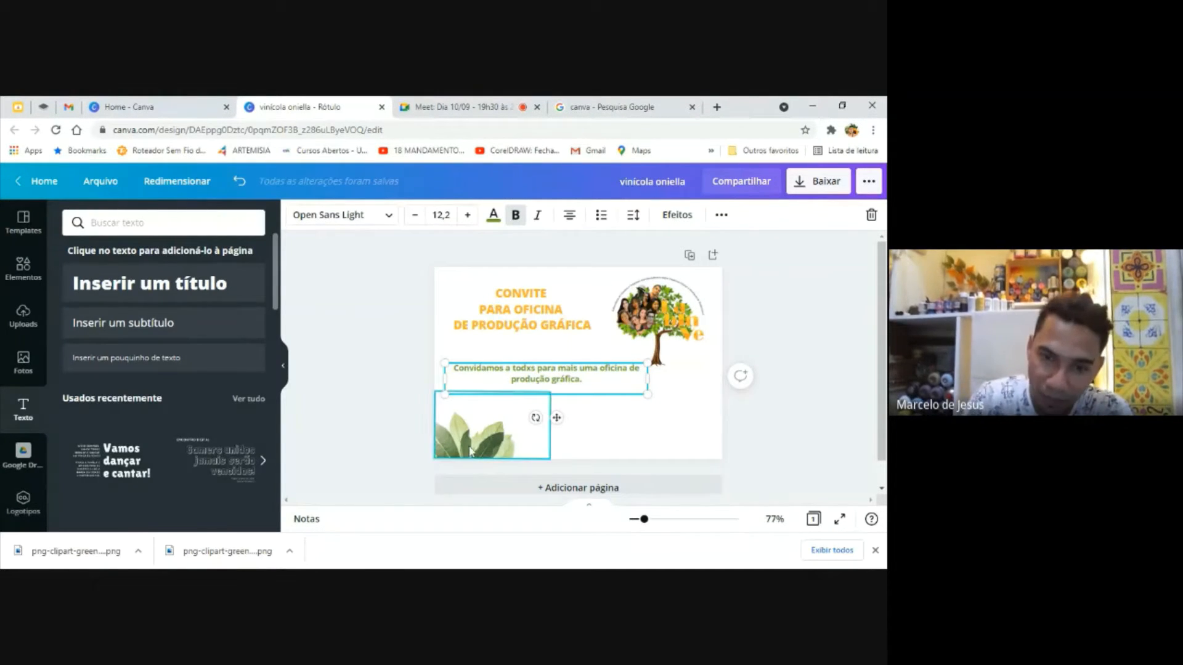
pyautogui.click(616, 438)
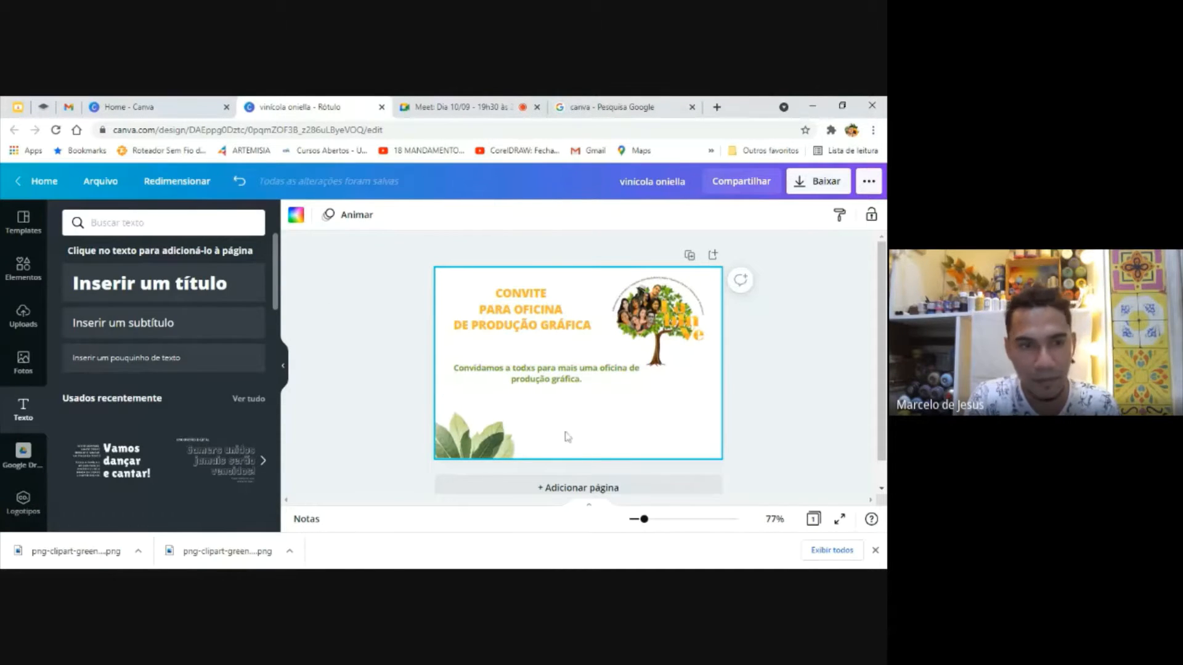
# Duplicate the green body text and move the copy to the bottom of the page, beside the leaves
pyautogui.click(572, 393)
pyautogui.hotkey('ctrl', 'd')
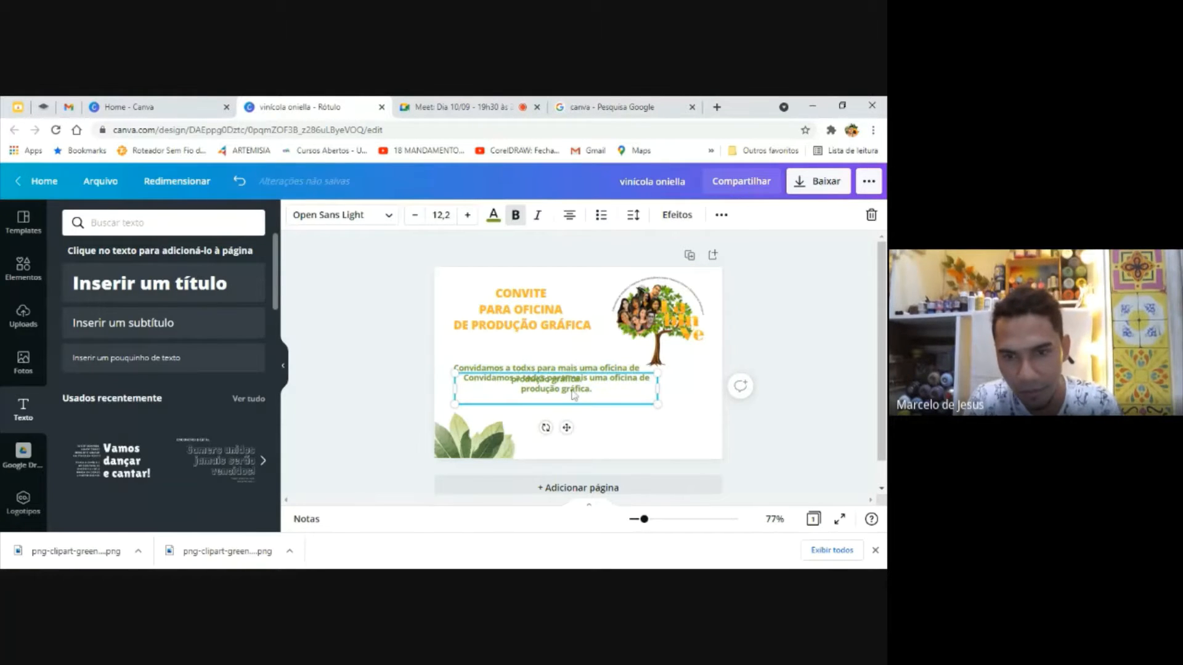
pyautogui.doubleClick(575, 389)
pyautogui.click(547, 378)
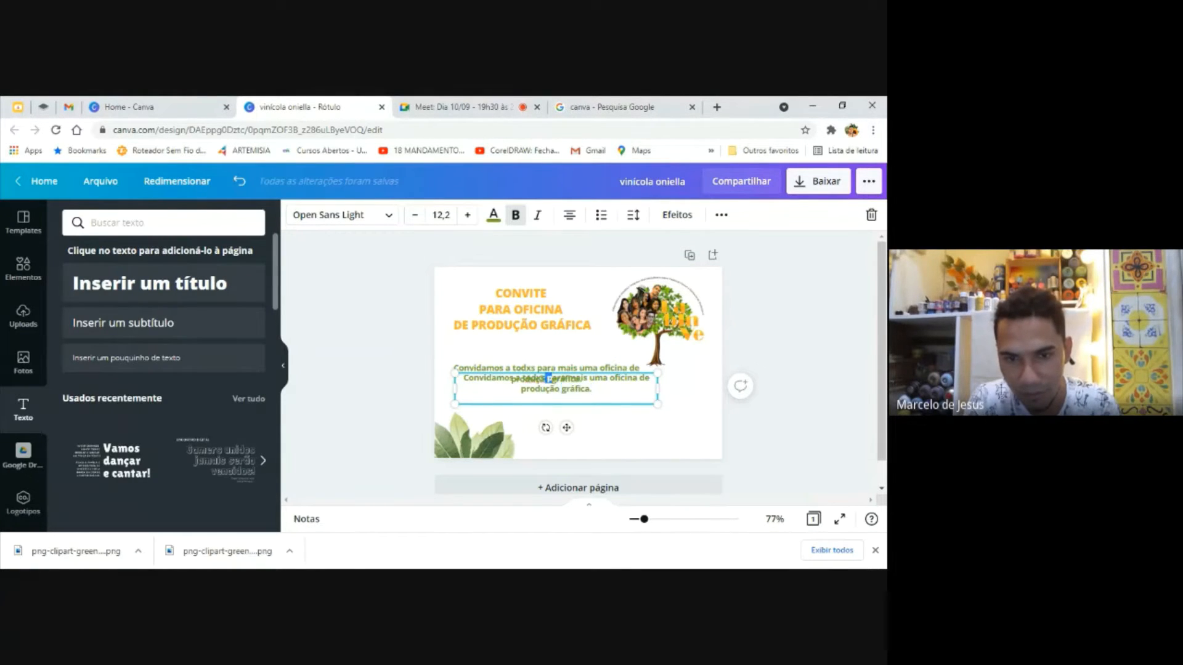
pyautogui.click(556, 378)
pyautogui.moveTo(635, 369); pyautogui.dragTo(686, 420)
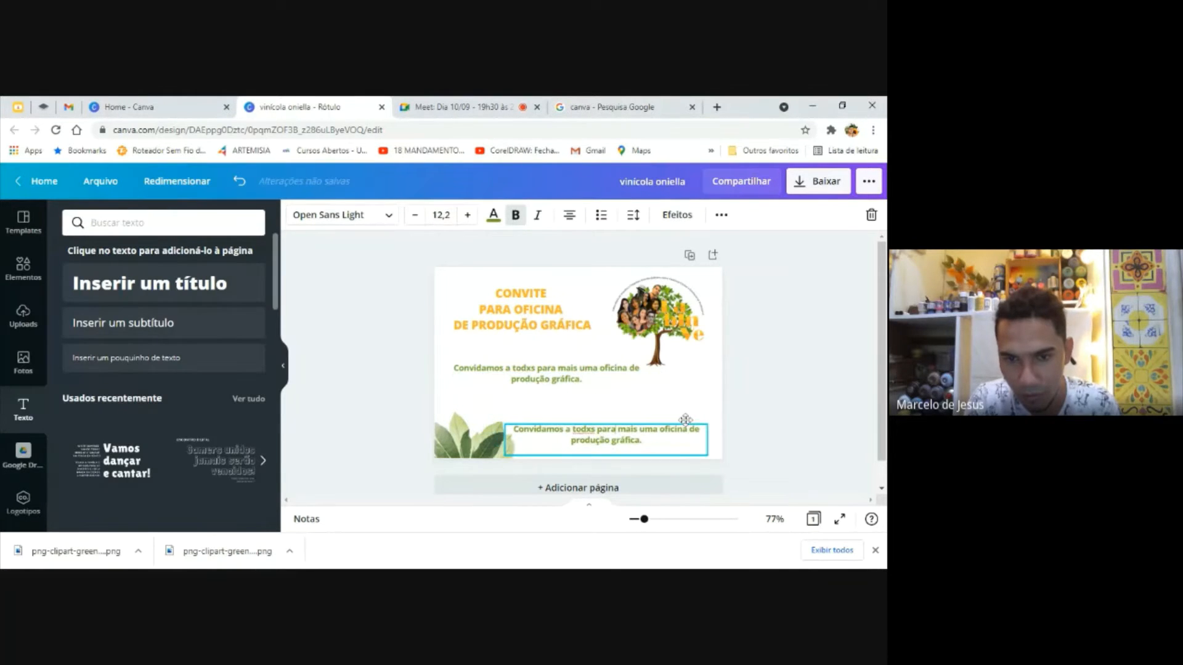
# Replace the copied text with "DATA: 10/09" and place it near the page's bottom edge, just right of the leaves
pyautogui.moveTo(572, 428); pyautogui.dragTo(642, 439)
pyautogui.click(516, 430)
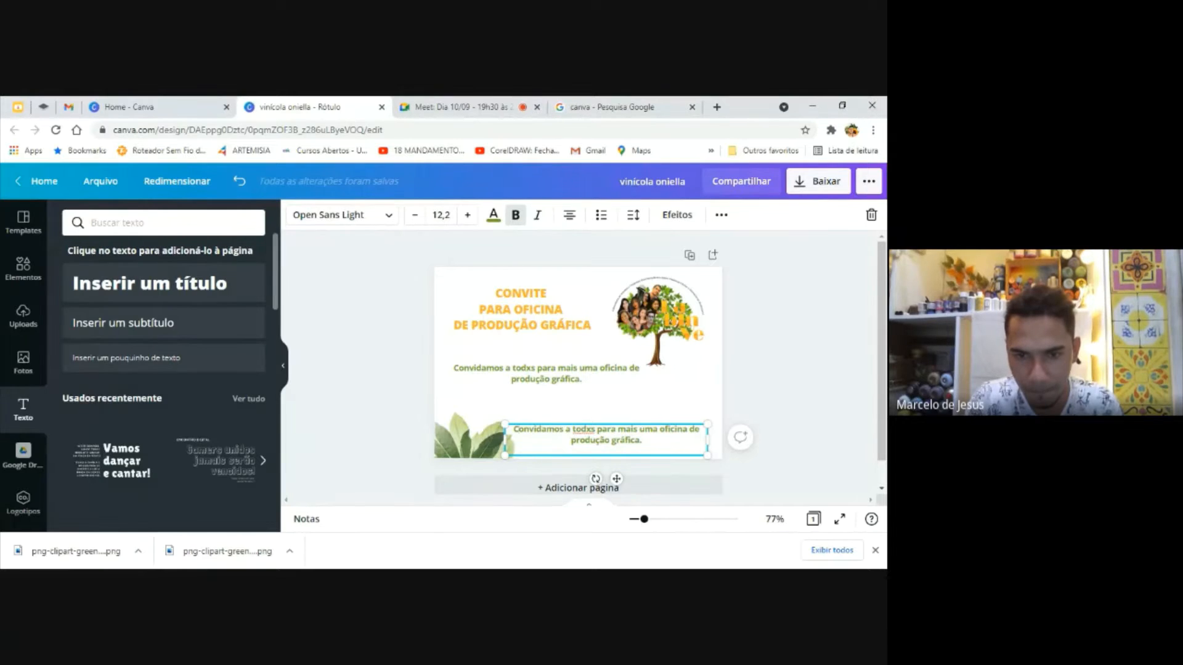
pyautogui.moveTo(517, 429); pyautogui.dragTo(651, 459)
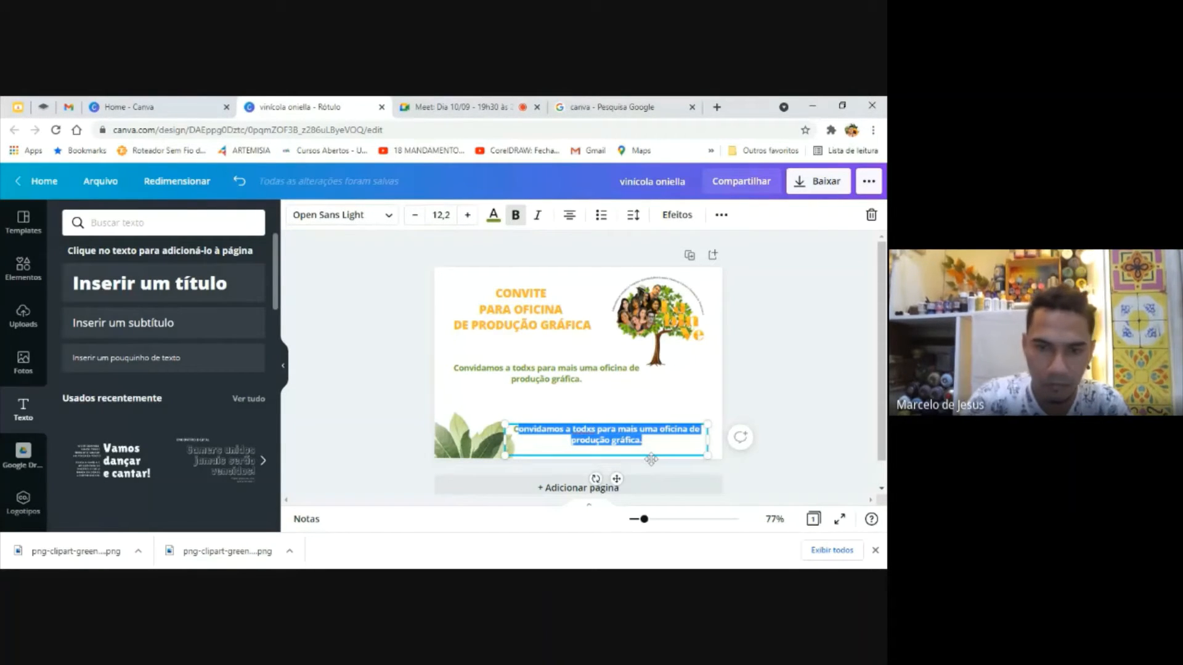
pyautogui.press('BackSpace')
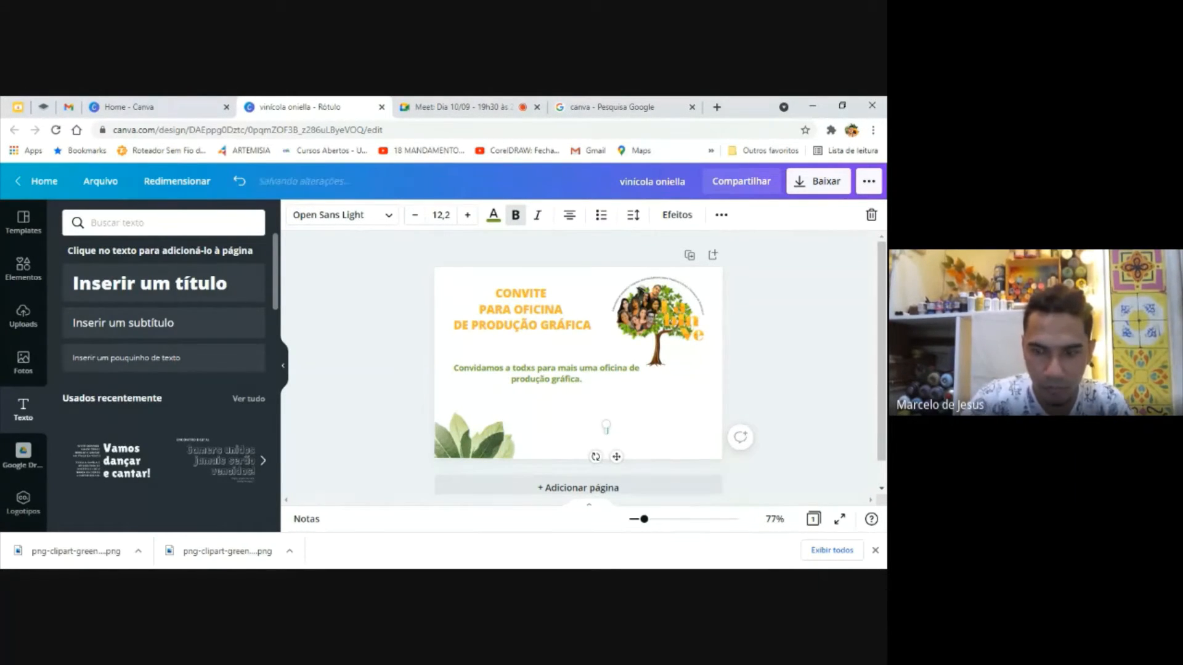
pyautogui.write('DATA')
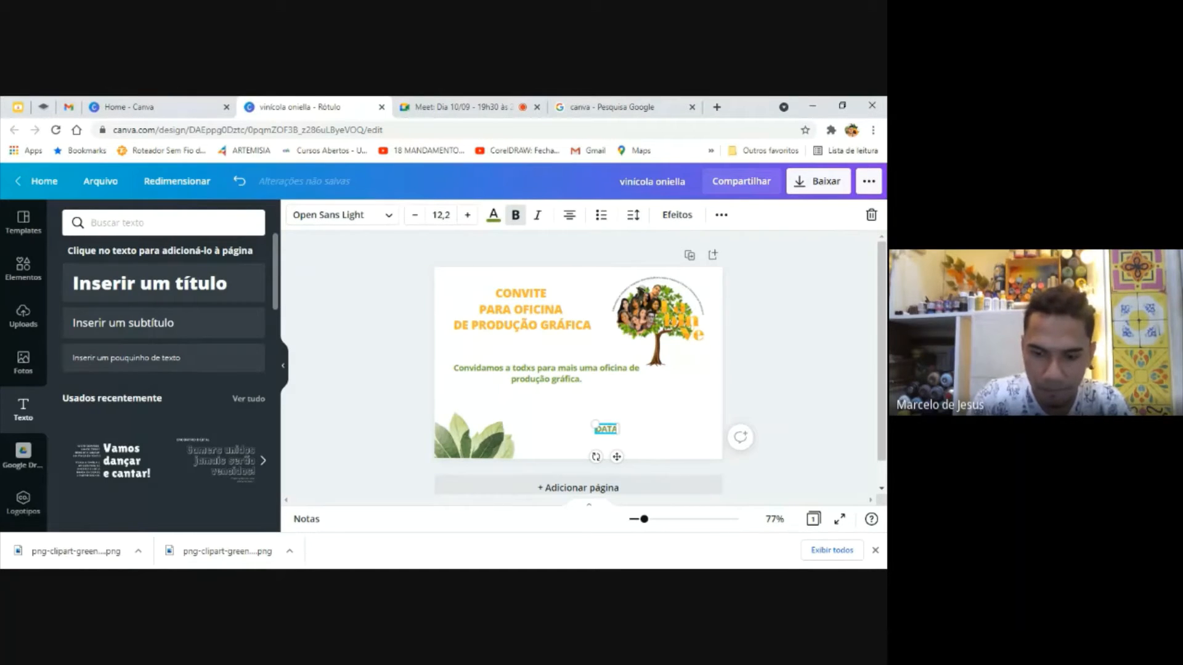
pyautogui.write(': 10')
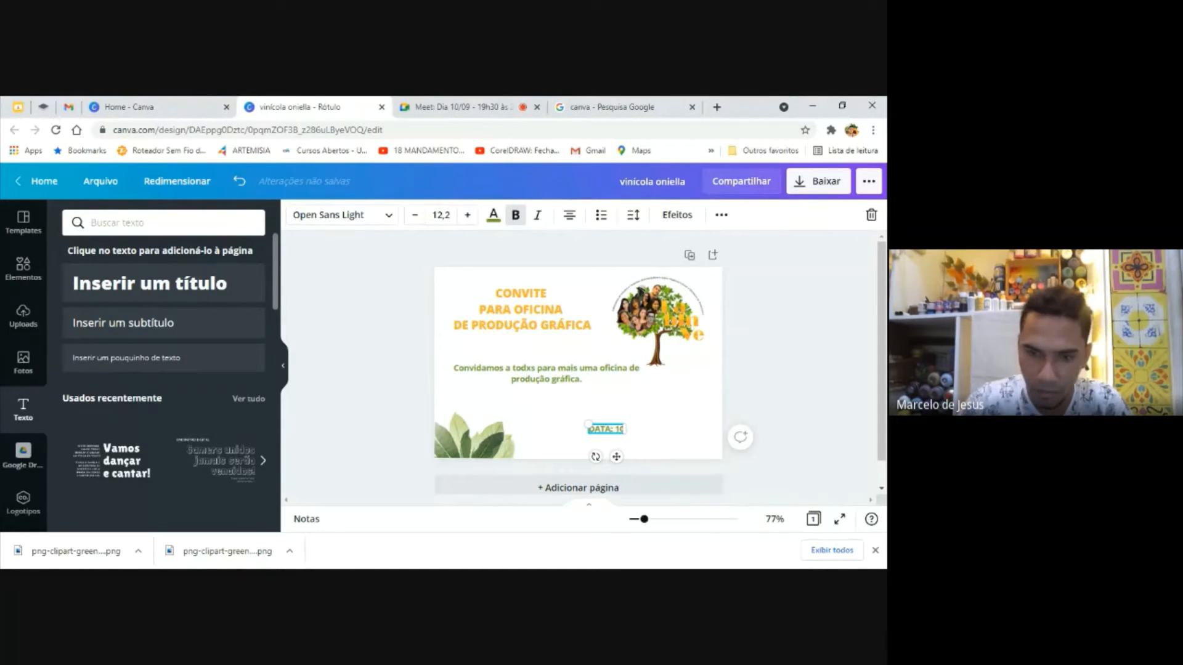
pyautogui.write('/09')
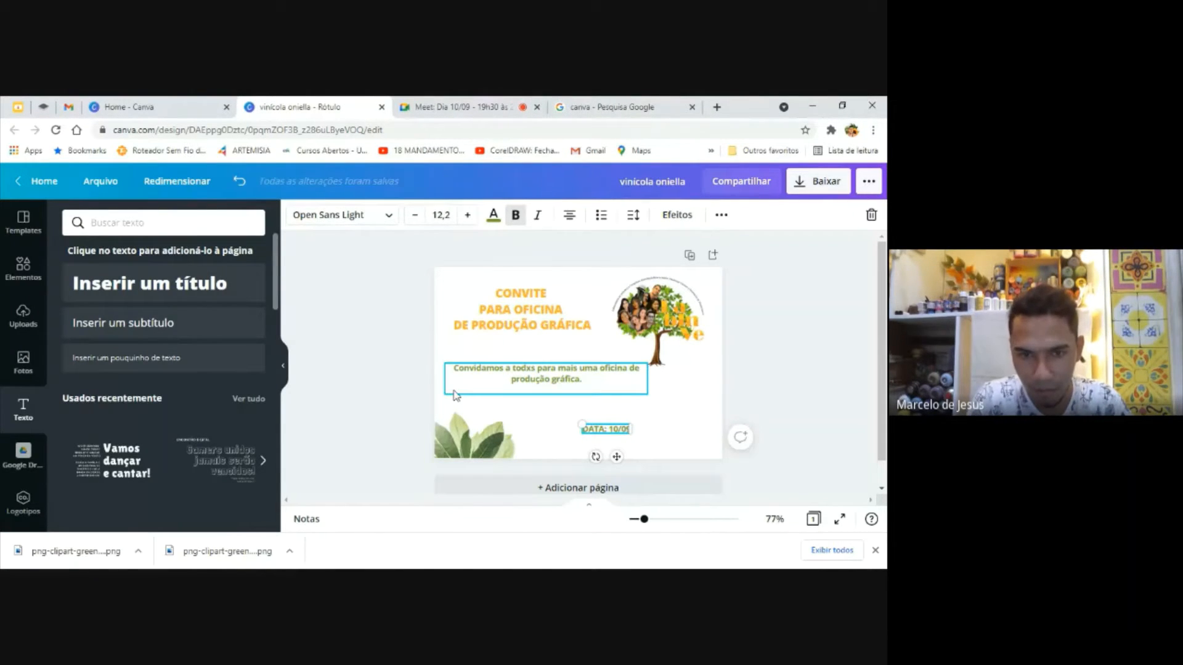
pyautogui.click(396, 377)
pyautogui.click(597, 429)
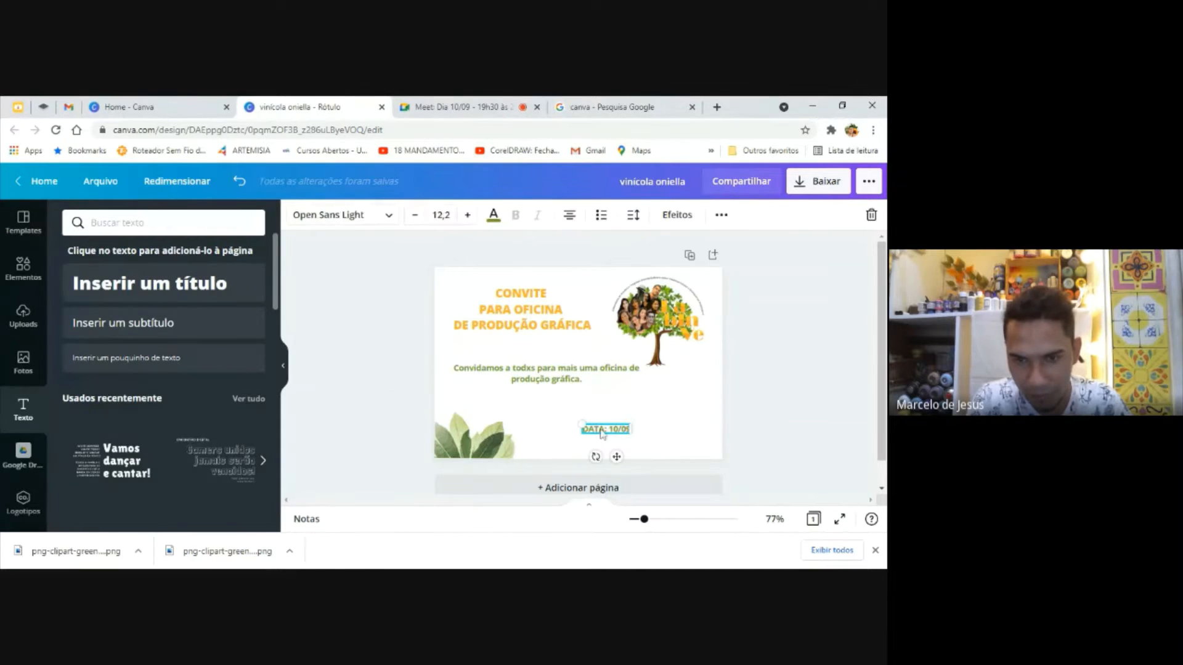
pyautogui.moveTo(597, 429); pyautogui.dragTo(552, 448)
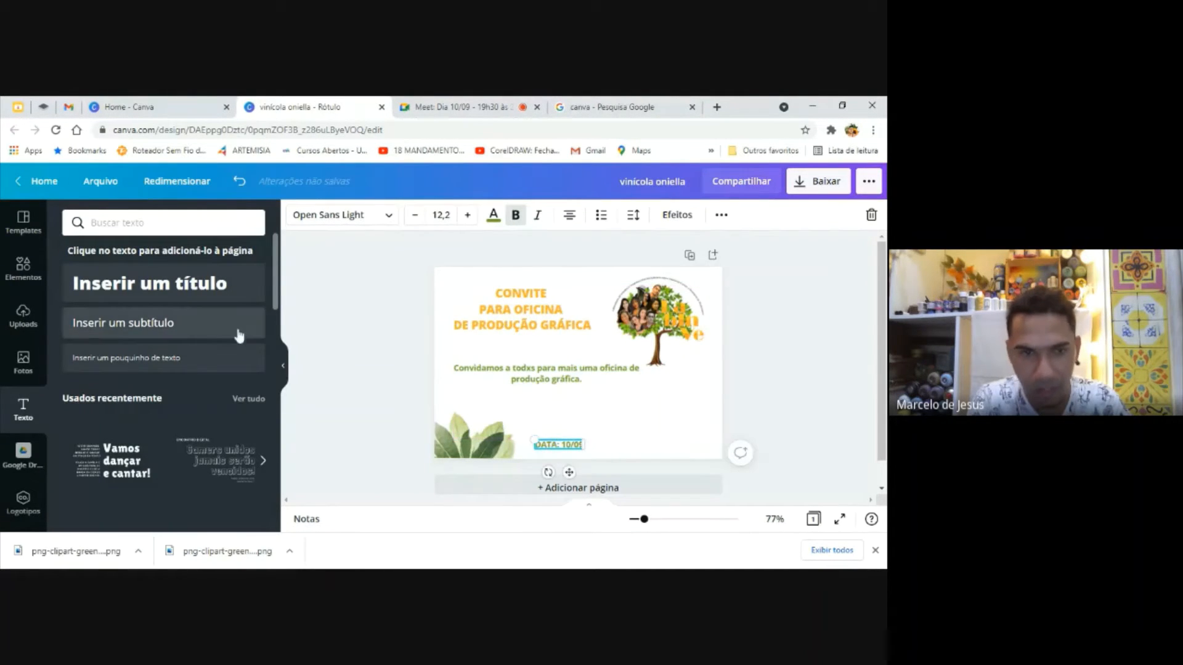
# Add a small body text reading "HORÁRIO: 19H", enlarge it to font size 23,6 and place it above and right of the date
pyautogui.click(154, 358)
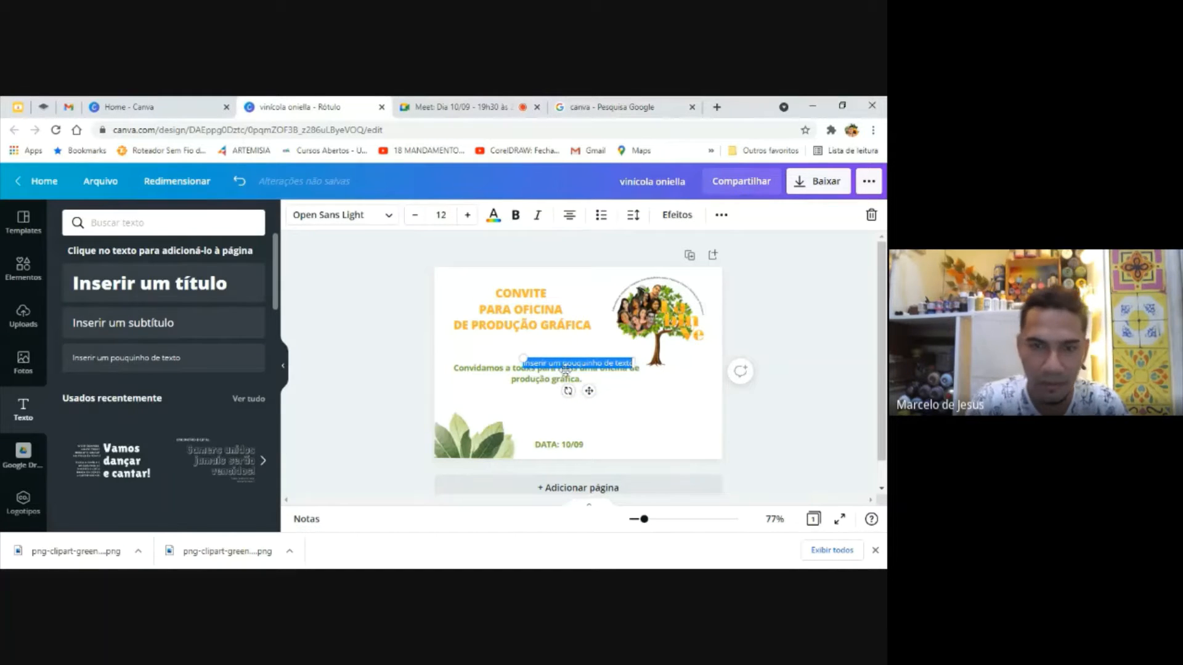
pyautogui.press('BackSpace')
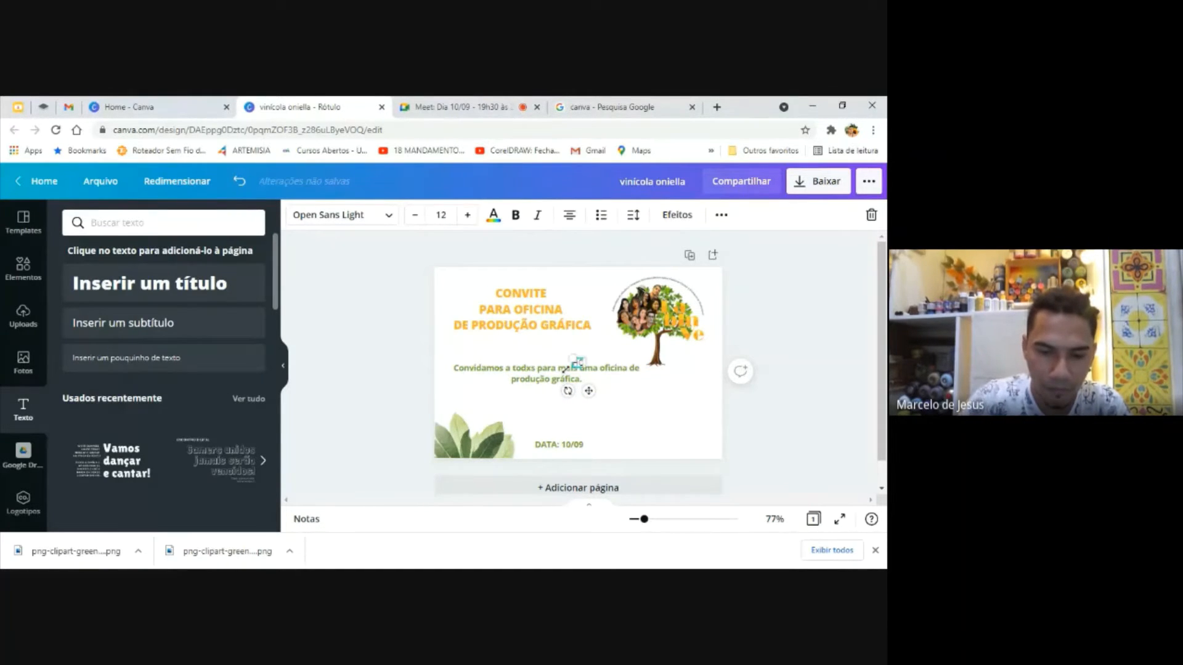
pyautogui.write('HORÁRIO')
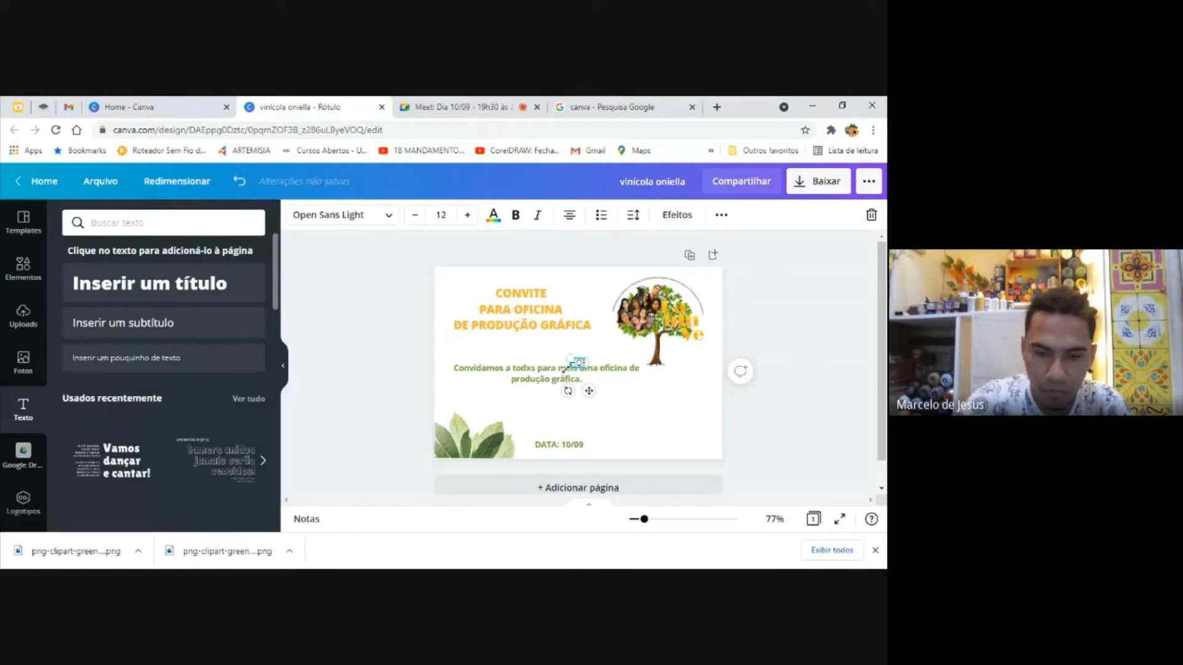
pyautogui.write(':')
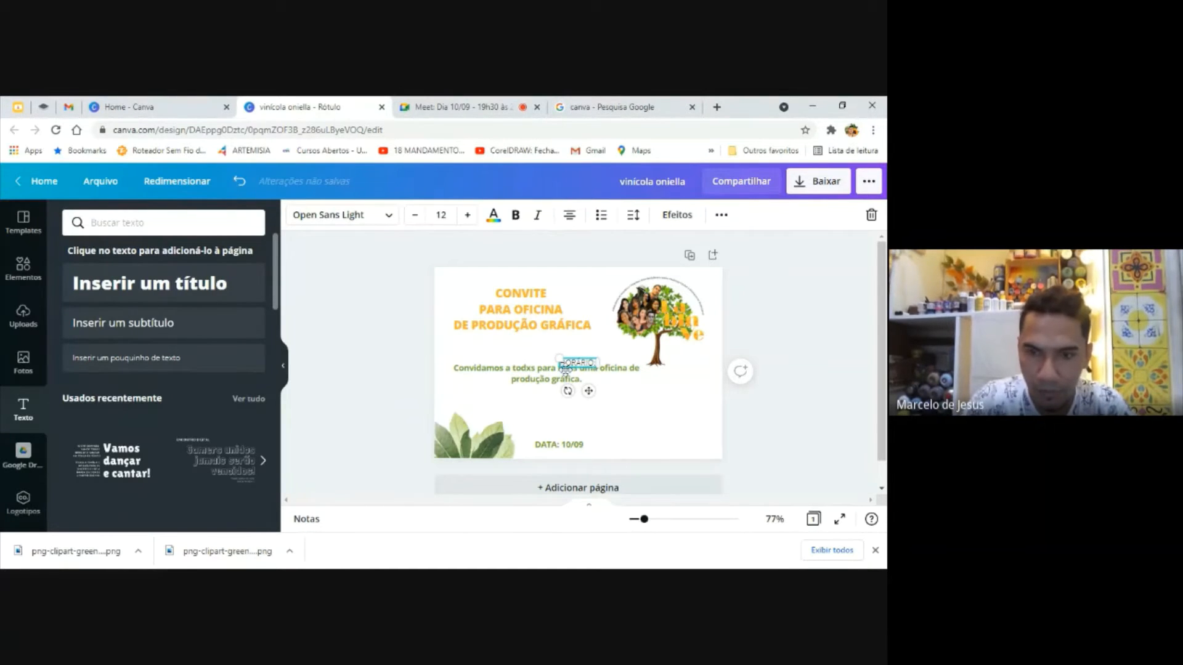
pyautogui.write(' 19')
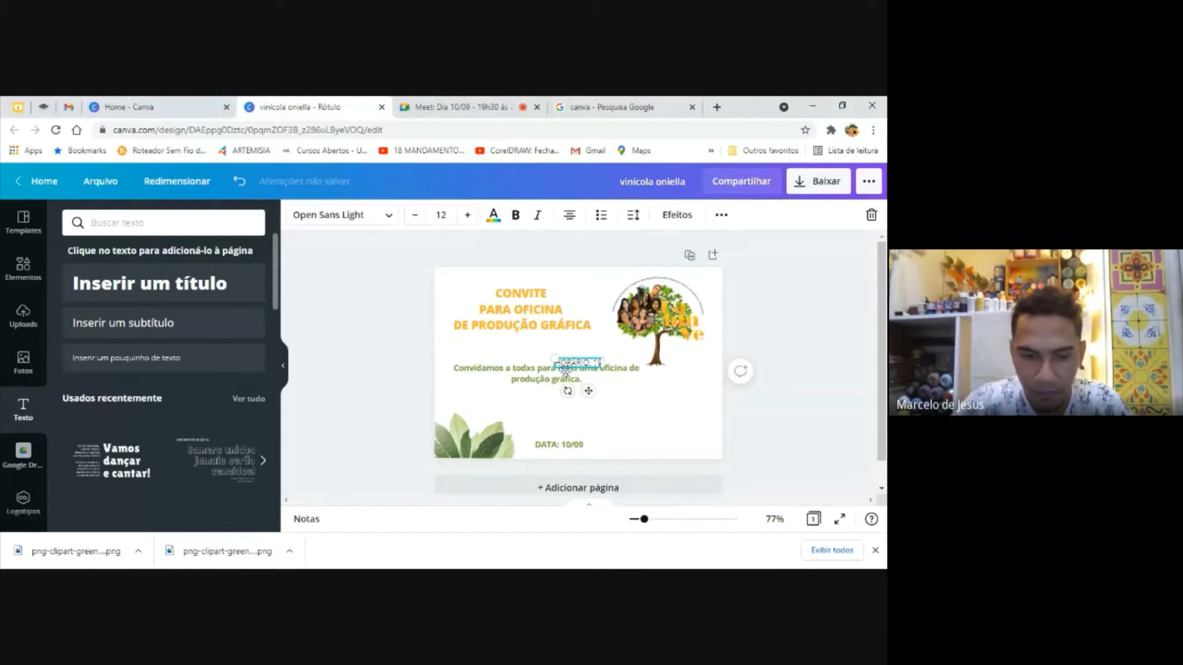
pyautogui.write('H')
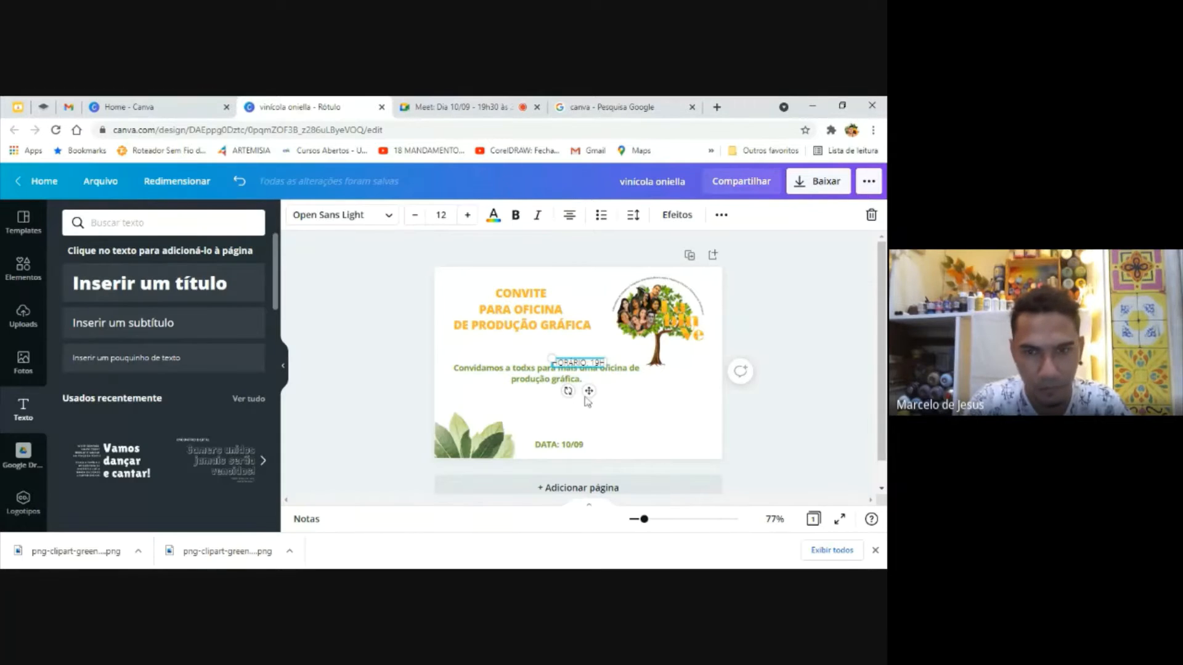
pyautogui.click(766, 444)
pyautogui.moveTo(579, 362); pyautogui.dragTo(708, 422)
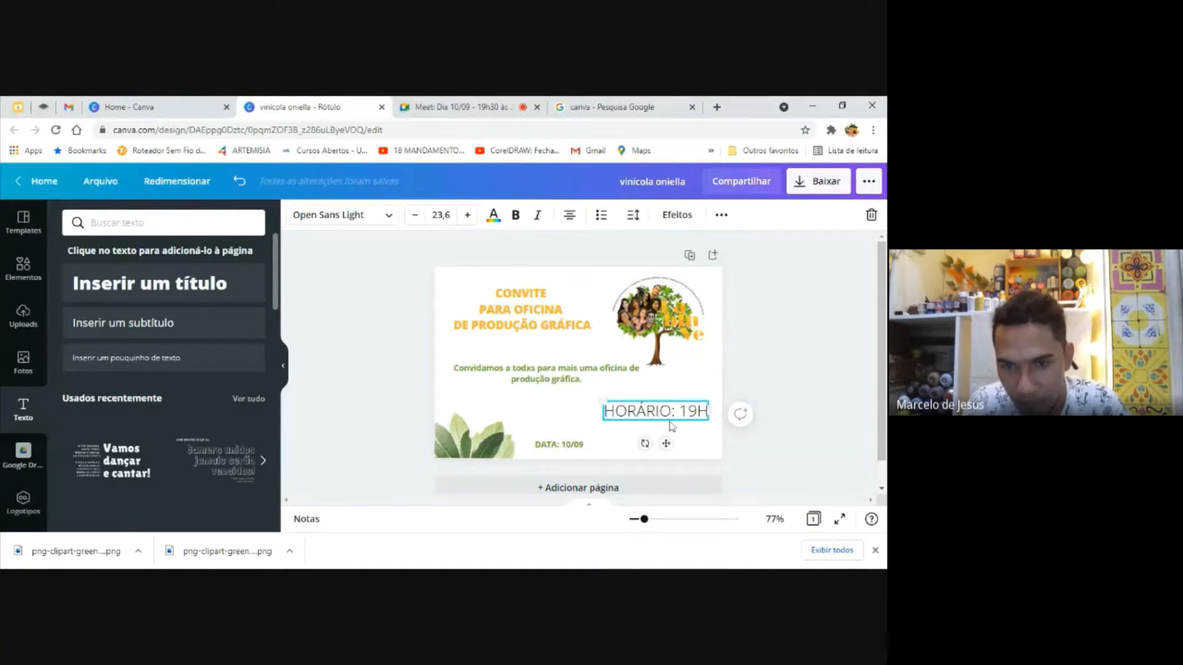
# Copy the date text's formatting onto "HORÁRIO: 19H" and align it on the same line, right of the date
pyautogui.click(557, 444)
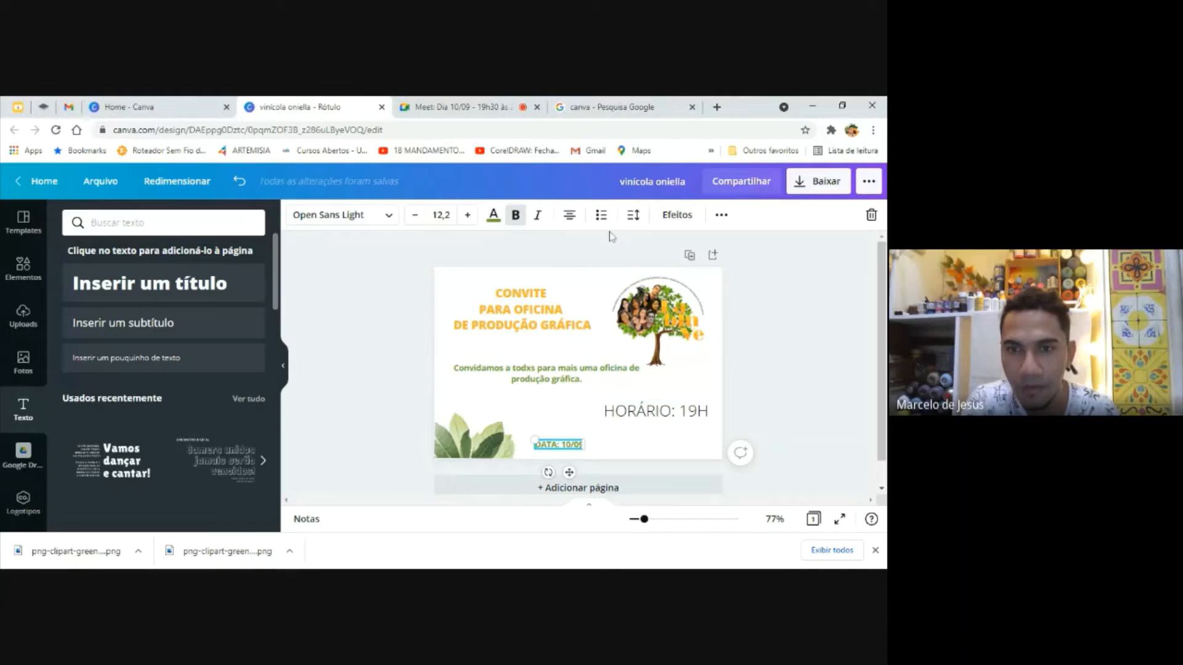
pyautogui.click(720, 215)
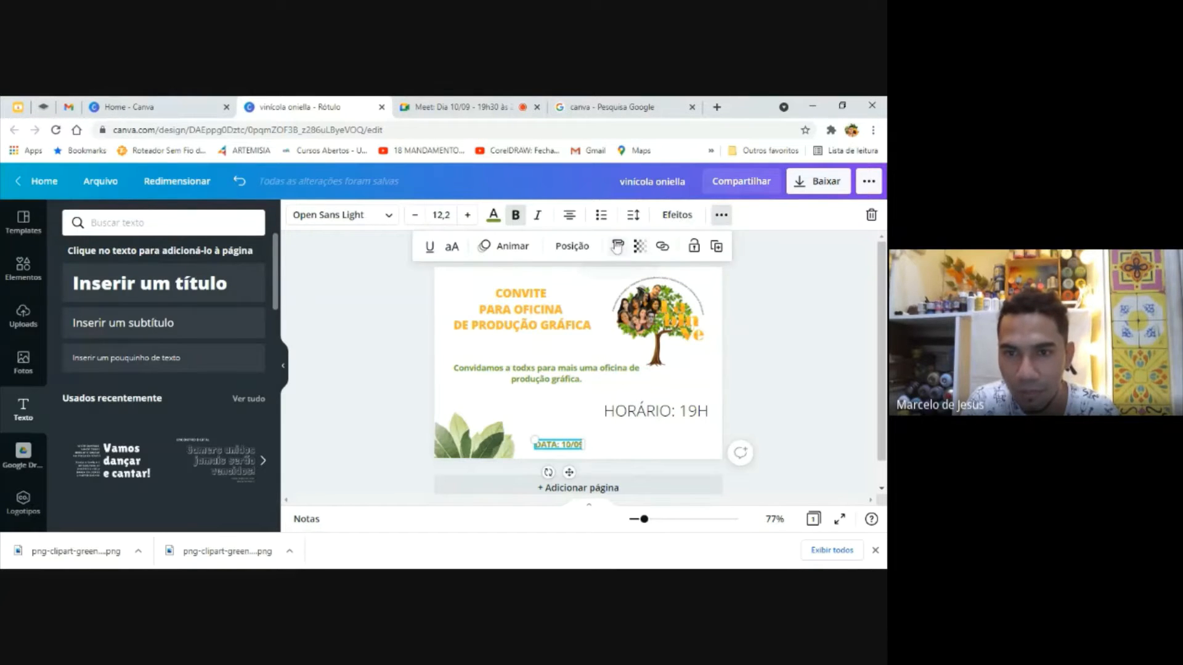
pyautogui.click(616, 246)
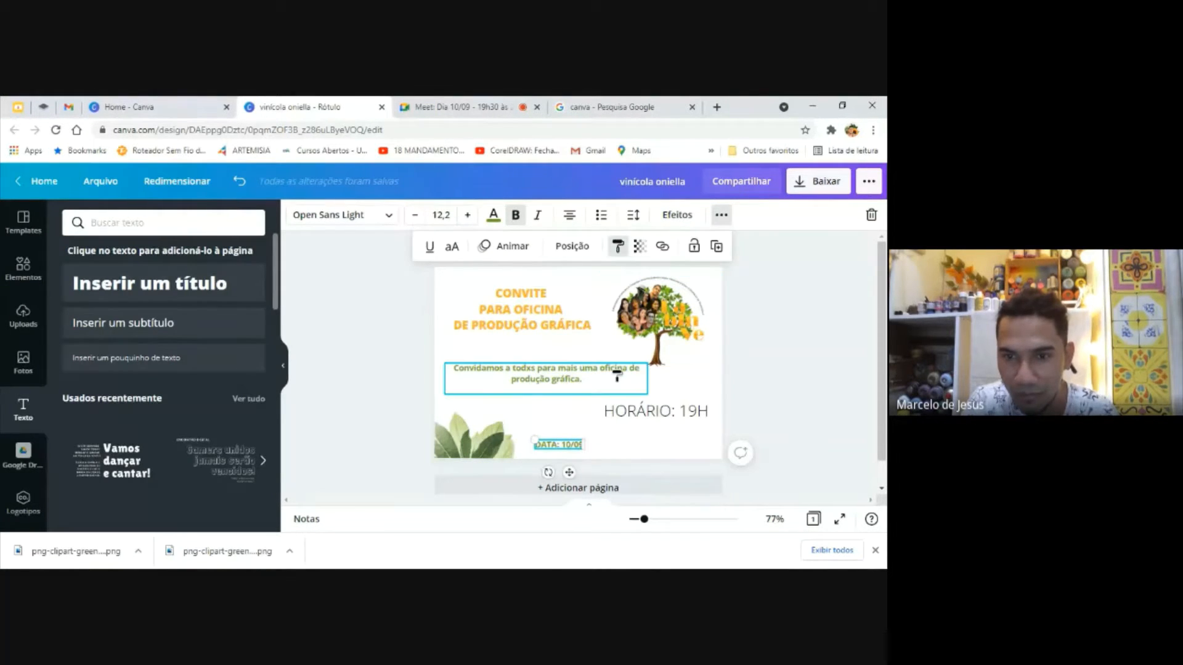
pyautogui.click(637, 411)
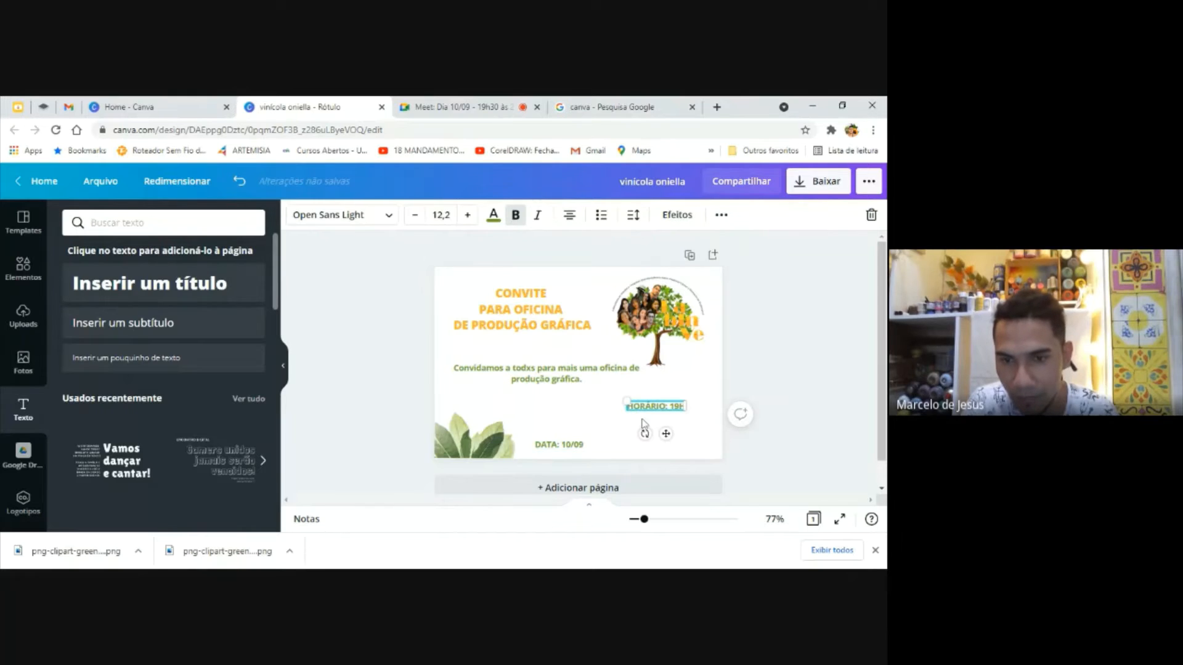
pyautogui.moveTo(659, 401); pyautogui.dragTo(653, 445)
pyautogui.moveTo(655, 441); pyautogui.dragTo(659, 442)
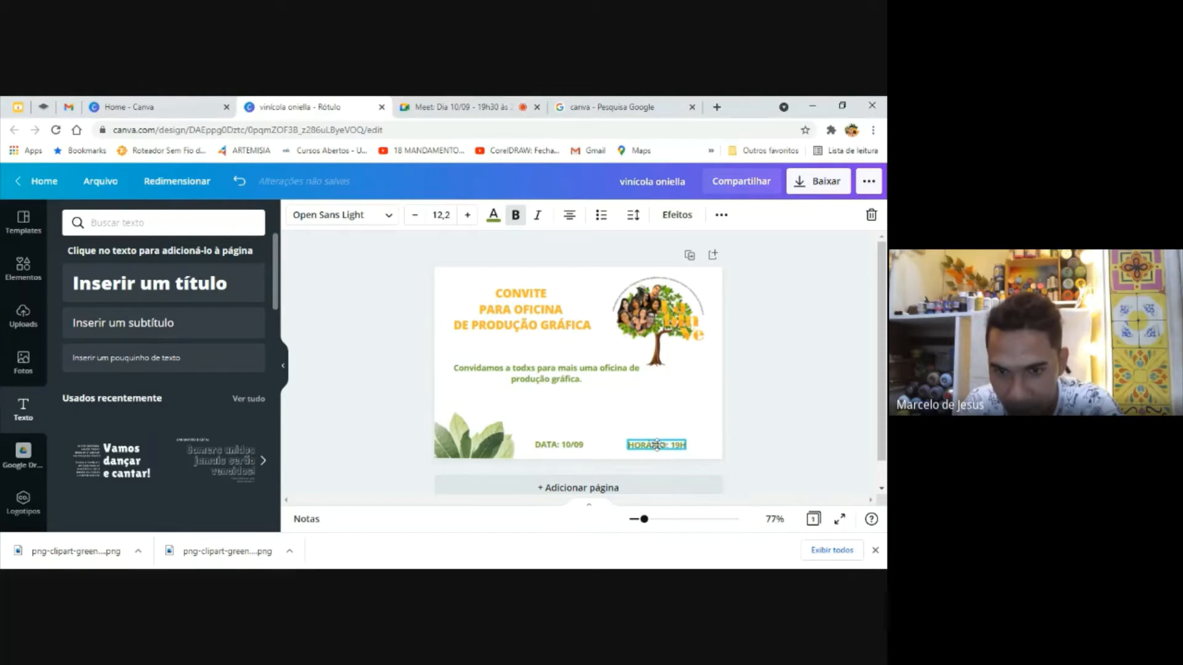
pyautogui.click(788, 416)
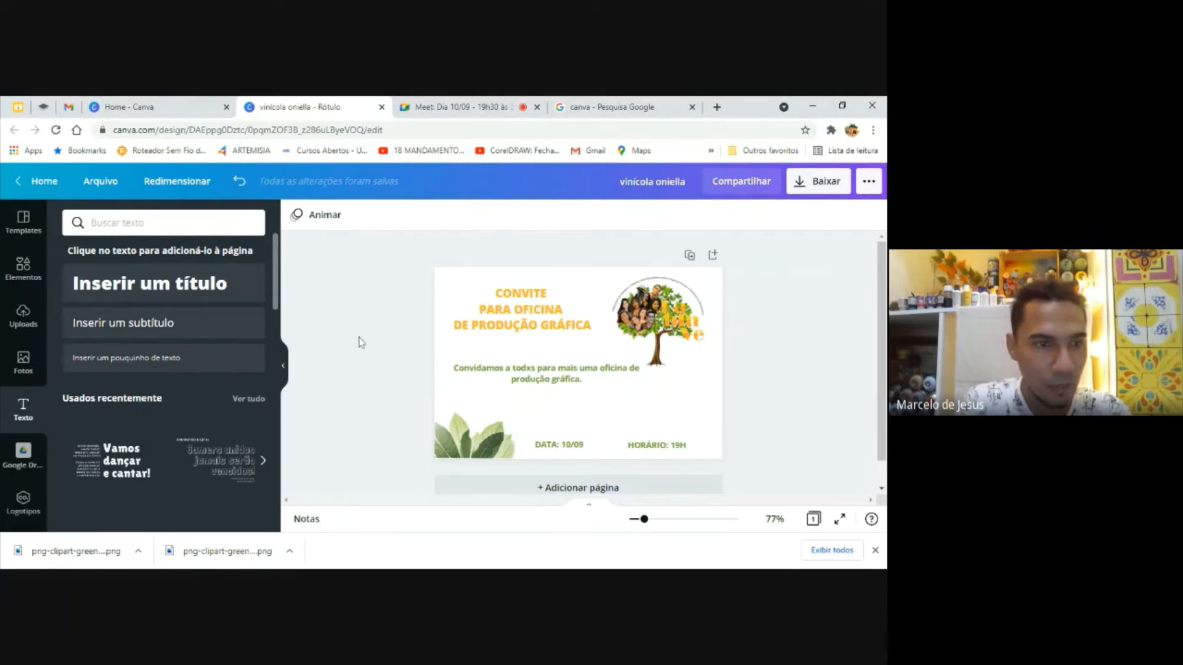
# Insert the uploaded white banner with the yellow wave, enlarge it, and move it up across the title's last line and the tree logo
pyautogui.click(23, 315)
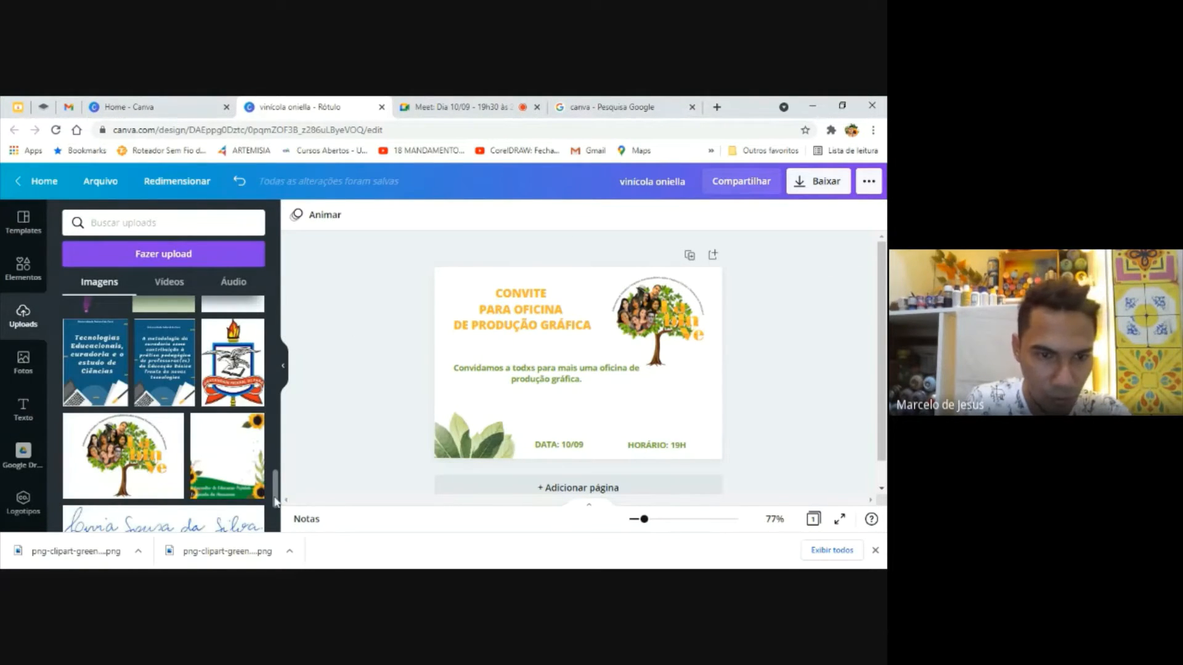
pyautogui.moveTo(274, 500); pyautogui.dragTo(284, 317)
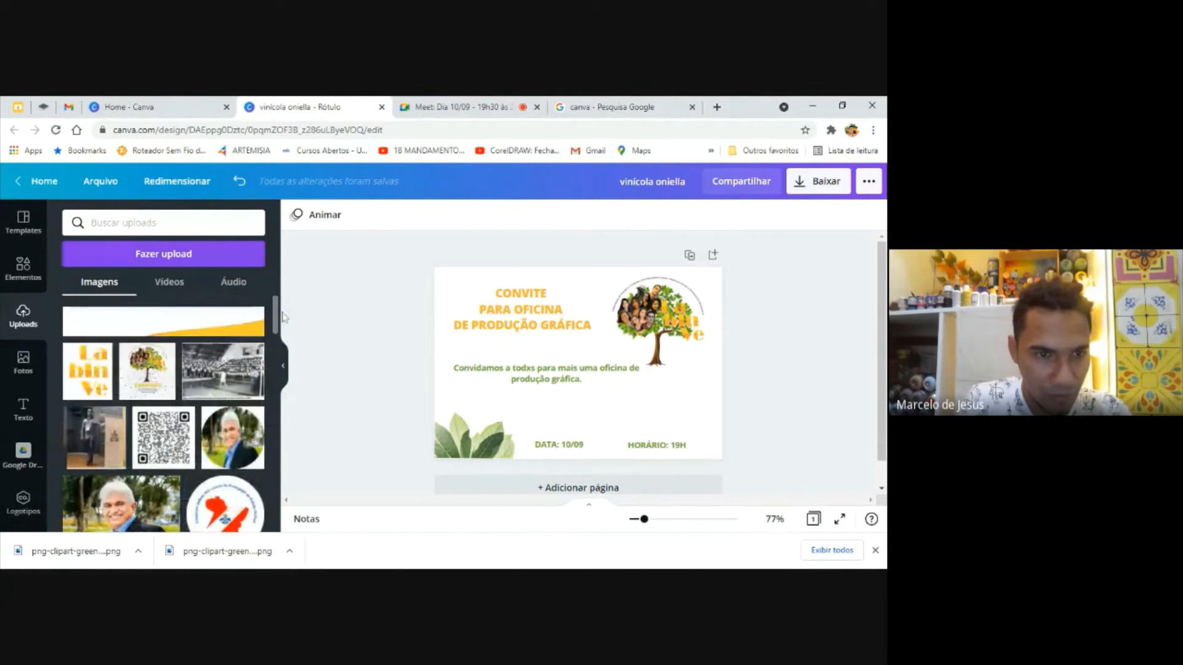
pyautogui.click(254, 331)
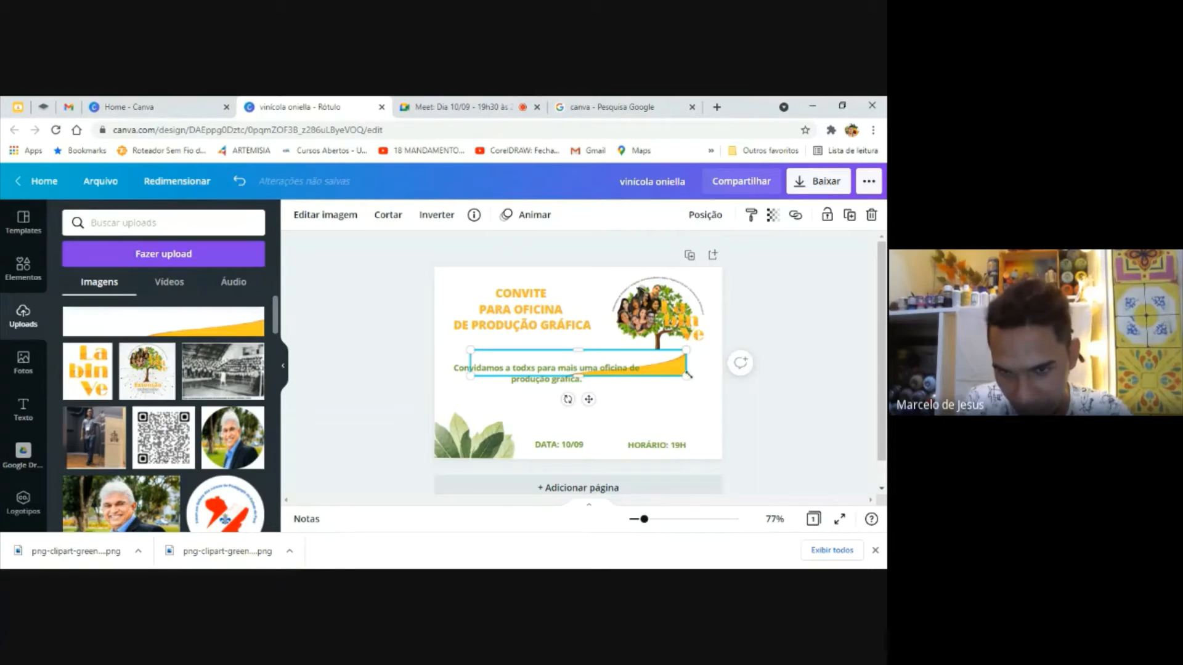
pyautogui.moveTo(687, 374); pyautogui.dragTo(728, 424)
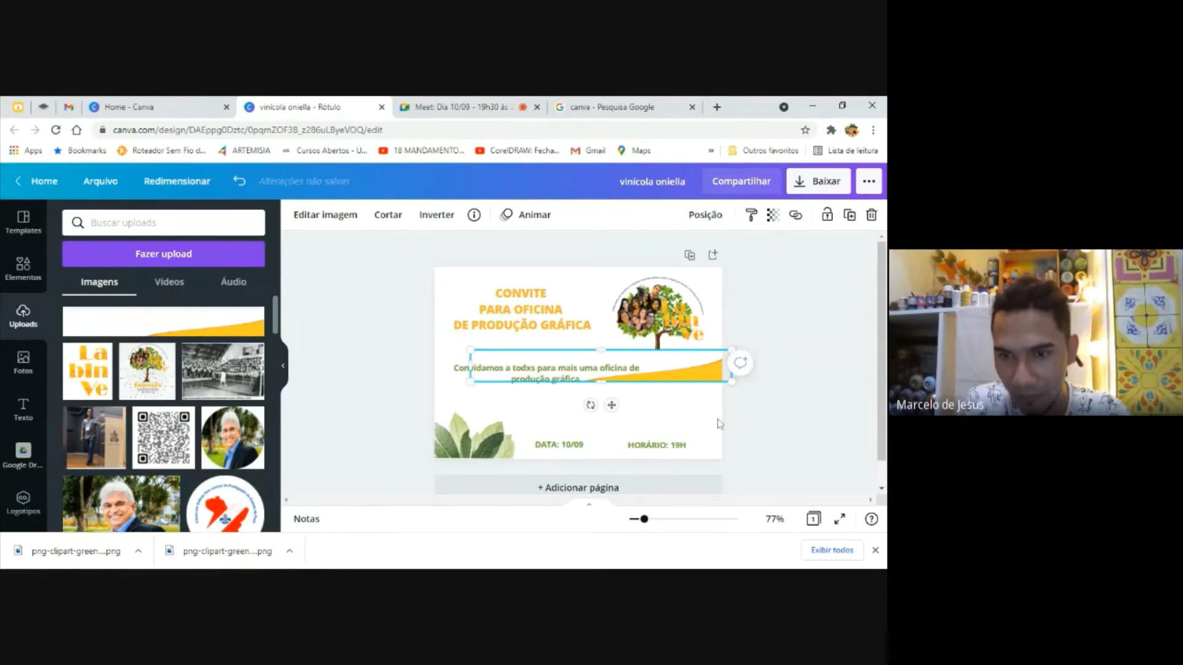
pyautogui.moveTo(693, 378); pyautogui.dragTo(683, 337)
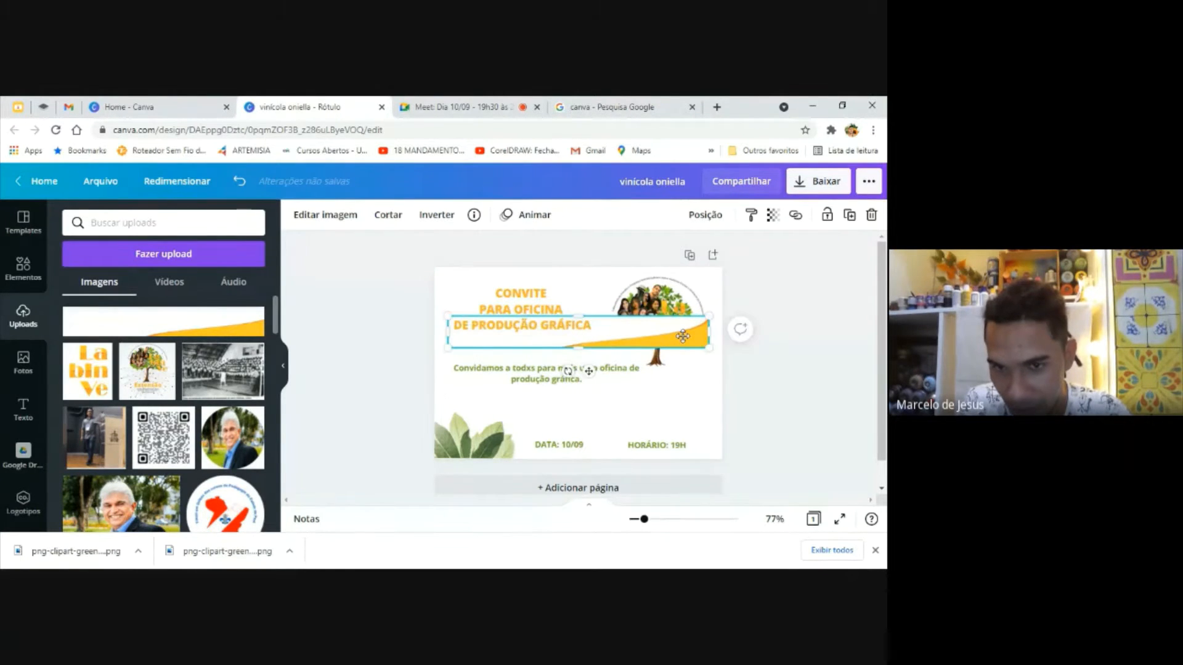
# Remove the wave banner's white background and enlarge the banner until it extends past the page's right edge
pyautogui.click(325, 215)
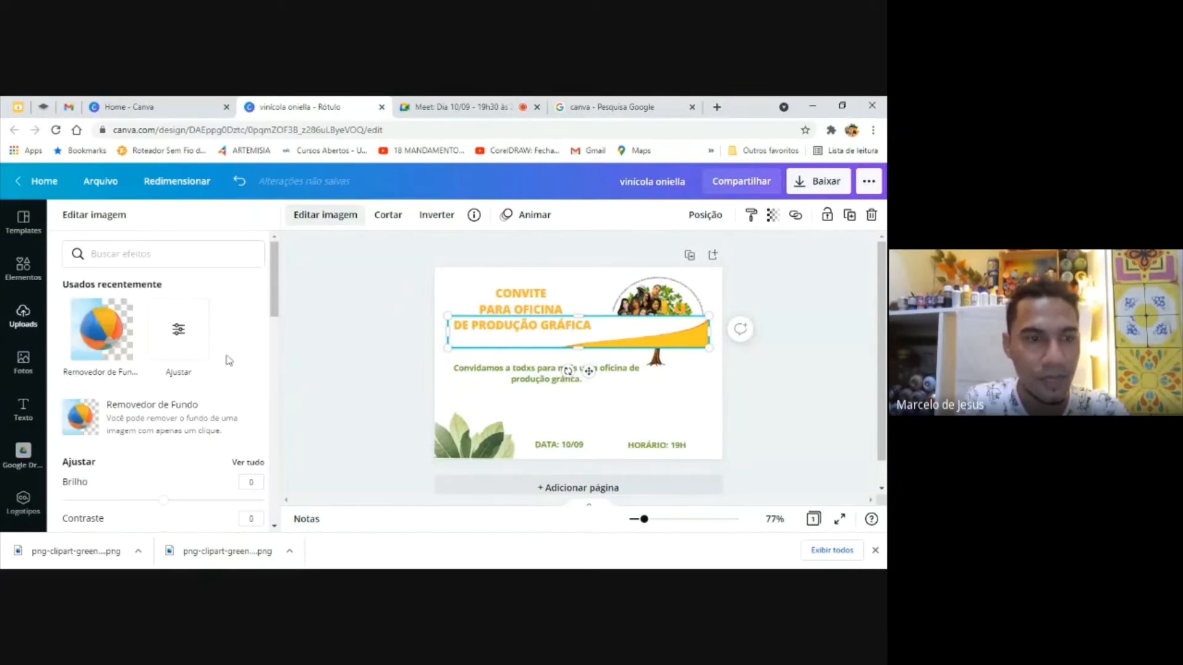
pyautogui.click(103, 348)
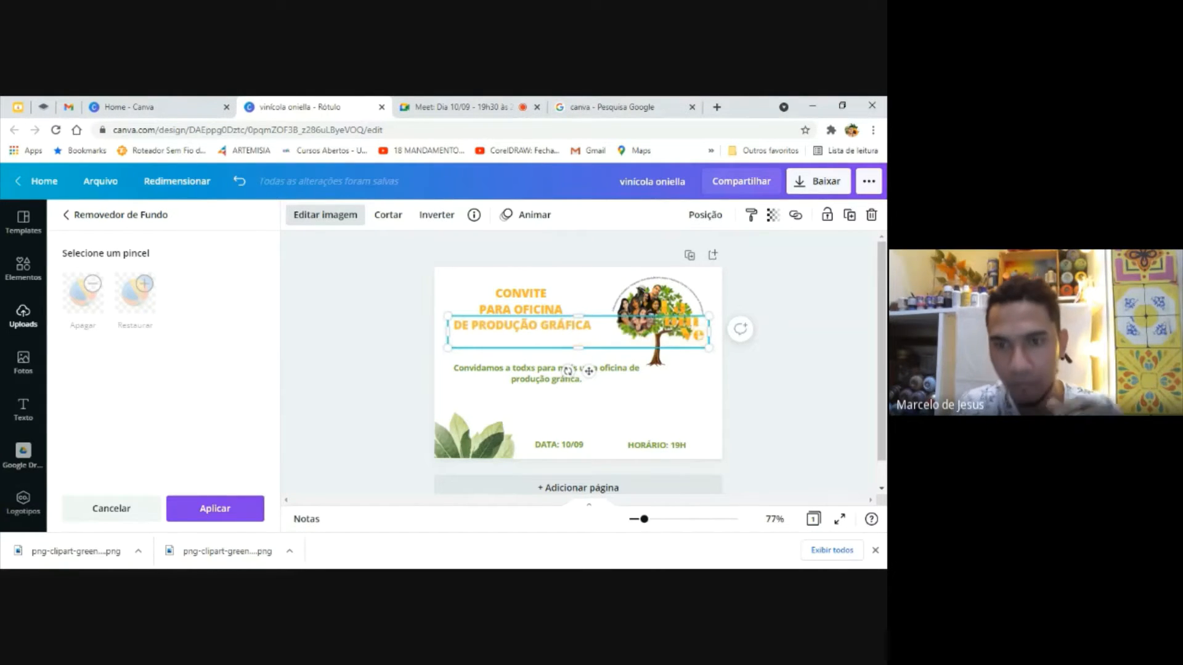
pyautogui.moveTo(709, 348); pyautogui.dragTo(691, 420)
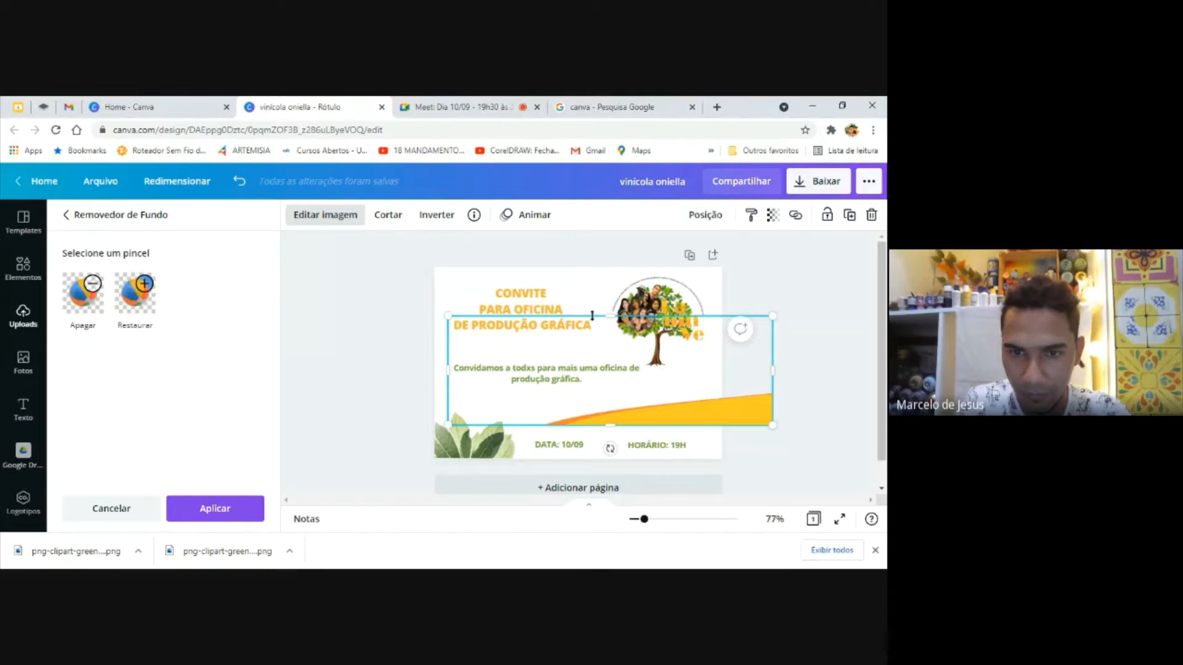
pyautogui.click(389, 421)
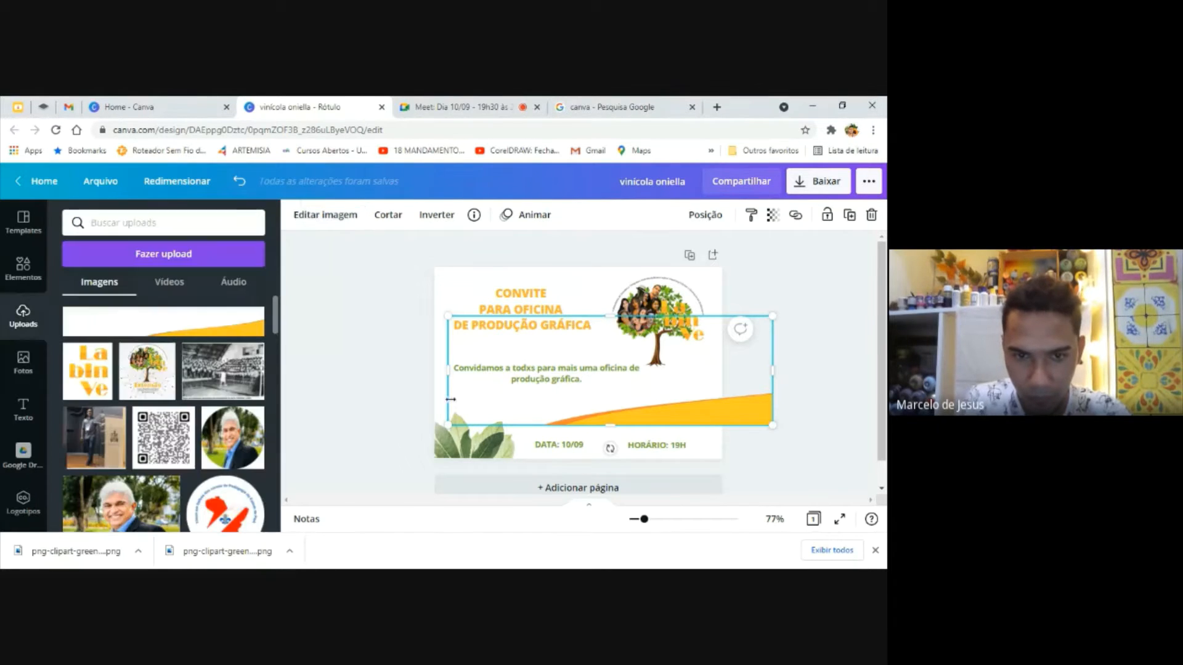
# Place the yellow wave along the page's bottom edge, flush with the right edge, and send it behind the leaves
pyautogui.moveTo(463, 398); pyautogui.dragTo(391, 430)
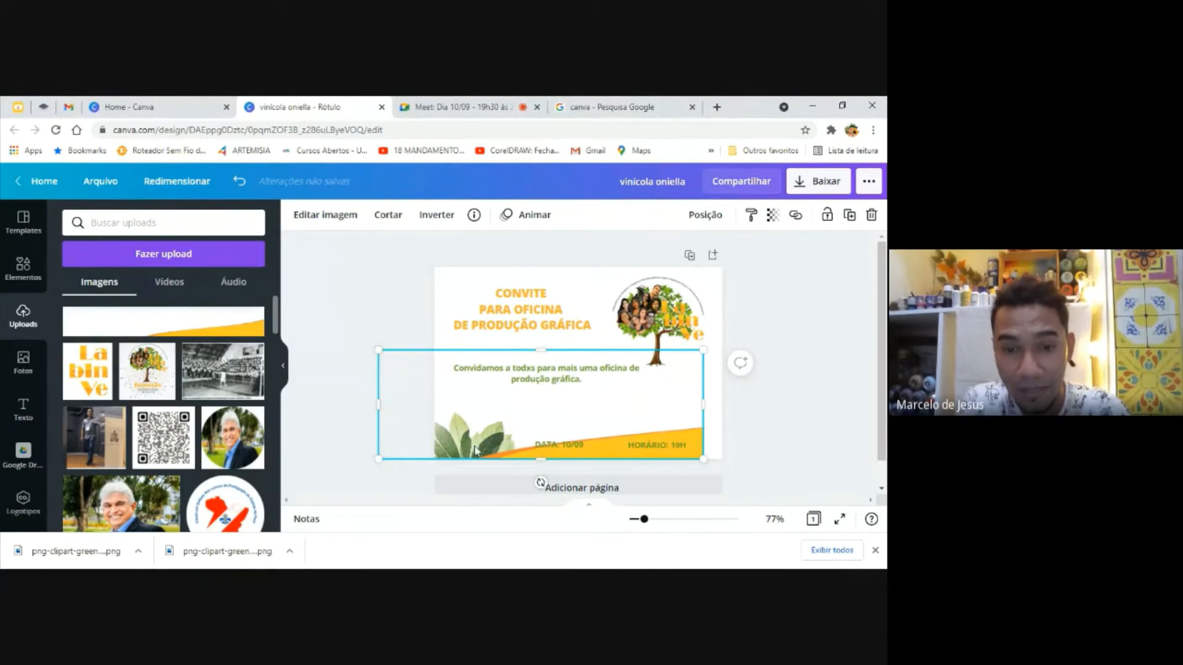
pyautogui.click(745, 461)
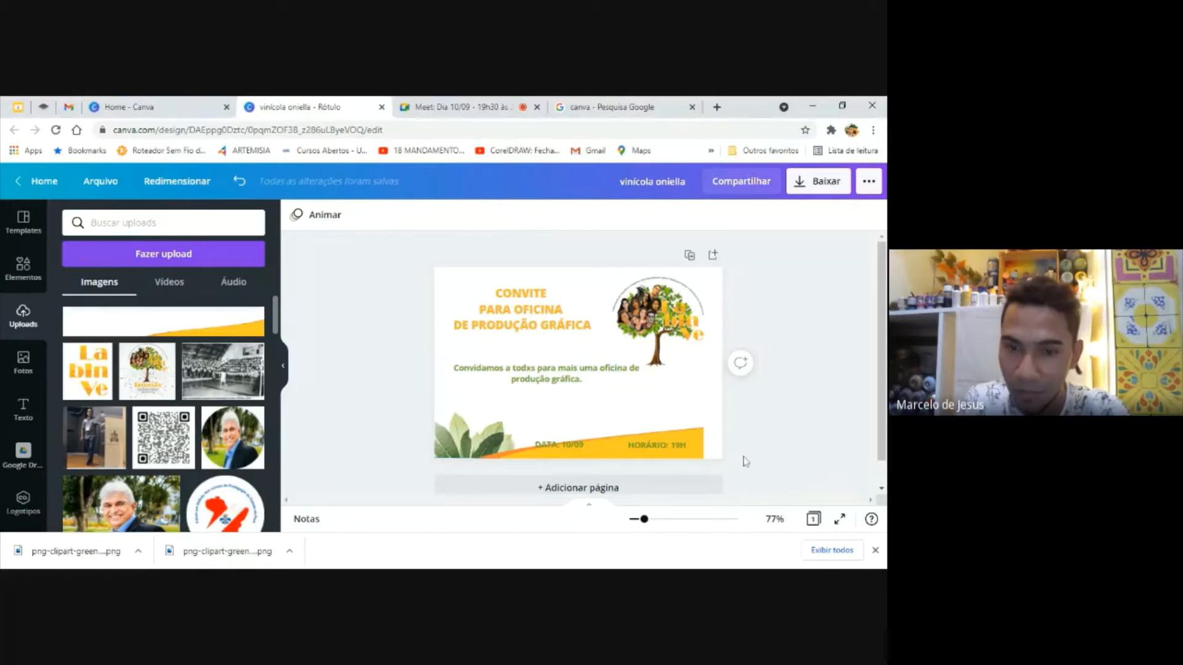
pyautogui.click(603, 456)
pyautogui.rightClick(602, 453)
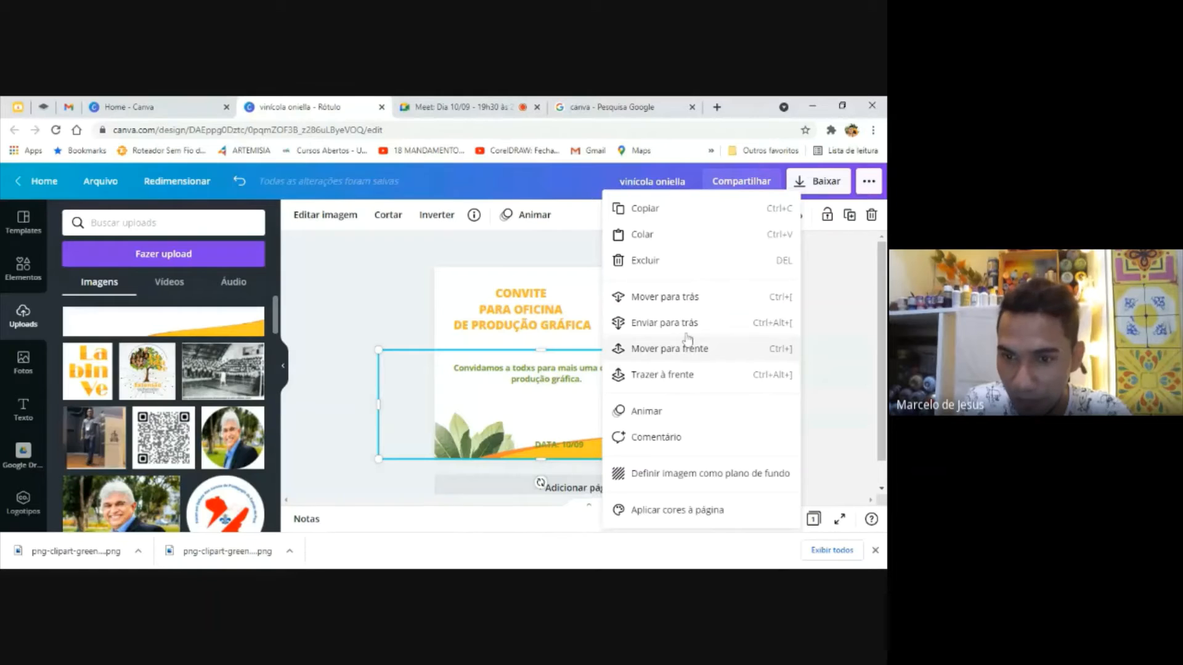
pyautogui.click(682, 324)
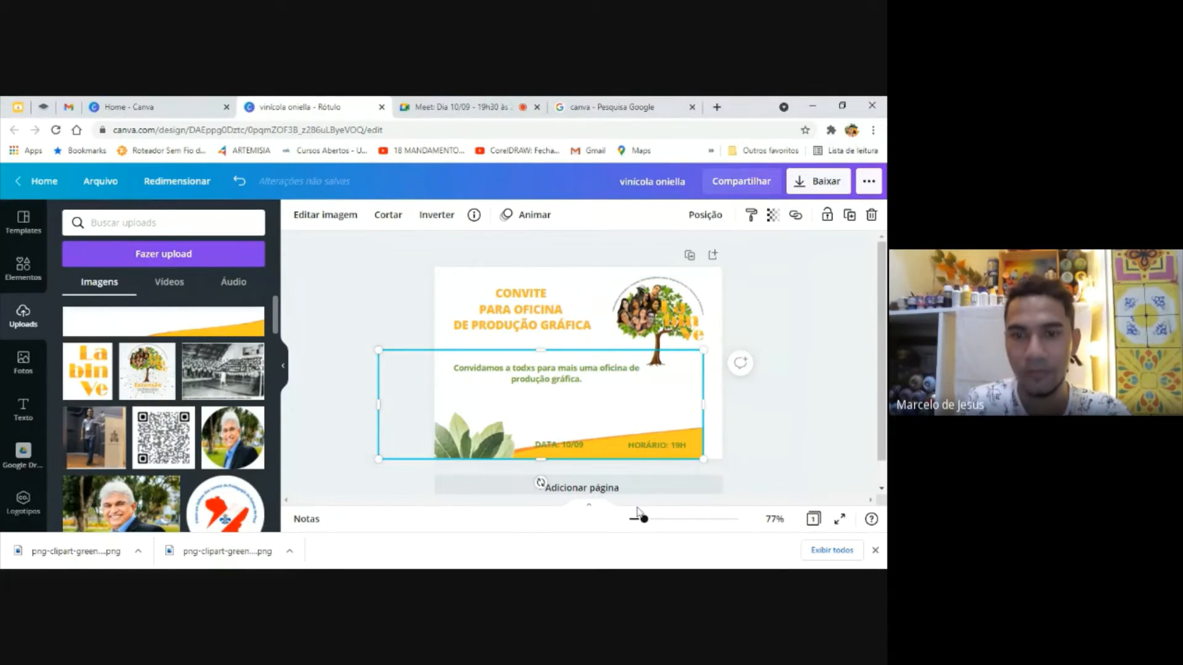
pyautogui.moveTo(678, 423); pyautogui.dragTo(696, 419)
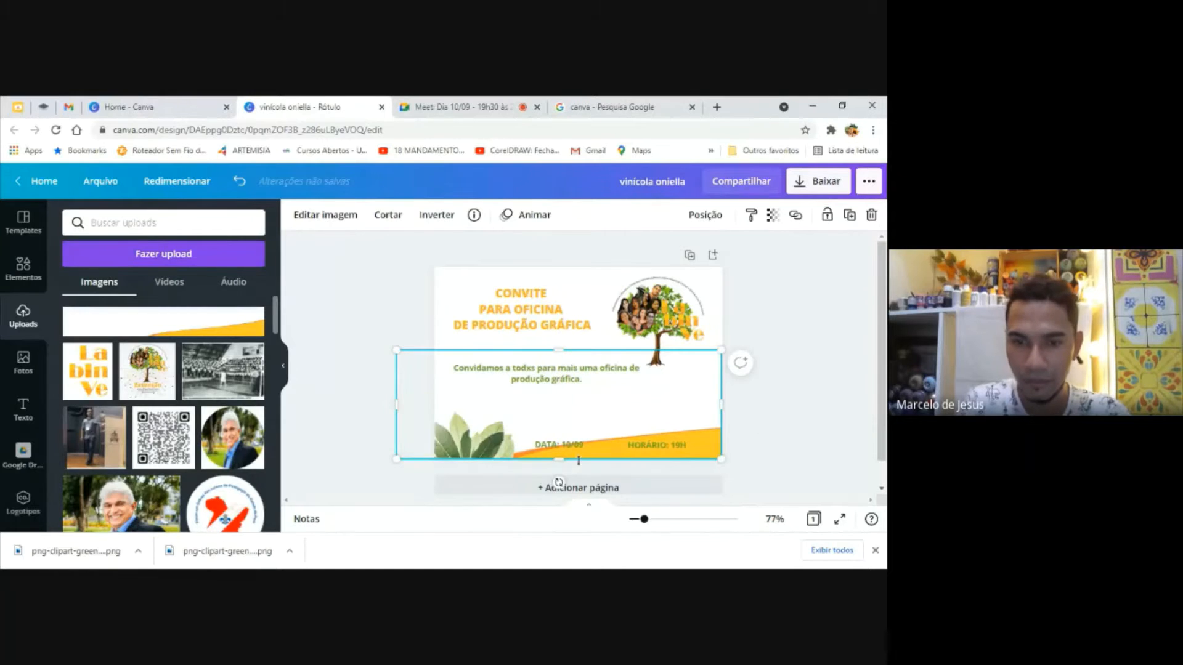
# Shift the "HORÁRIO: 19H" and "DATA: 10/09" texts to the right so both sit on the yellow wave
pyautogui.moveTo(667, 452); pyautogui.dragTo(685, 456)
pyautogui.moveTo(562, 451); pyautogui.dragTo(614, 449)
pyautogui.click(811, 434)
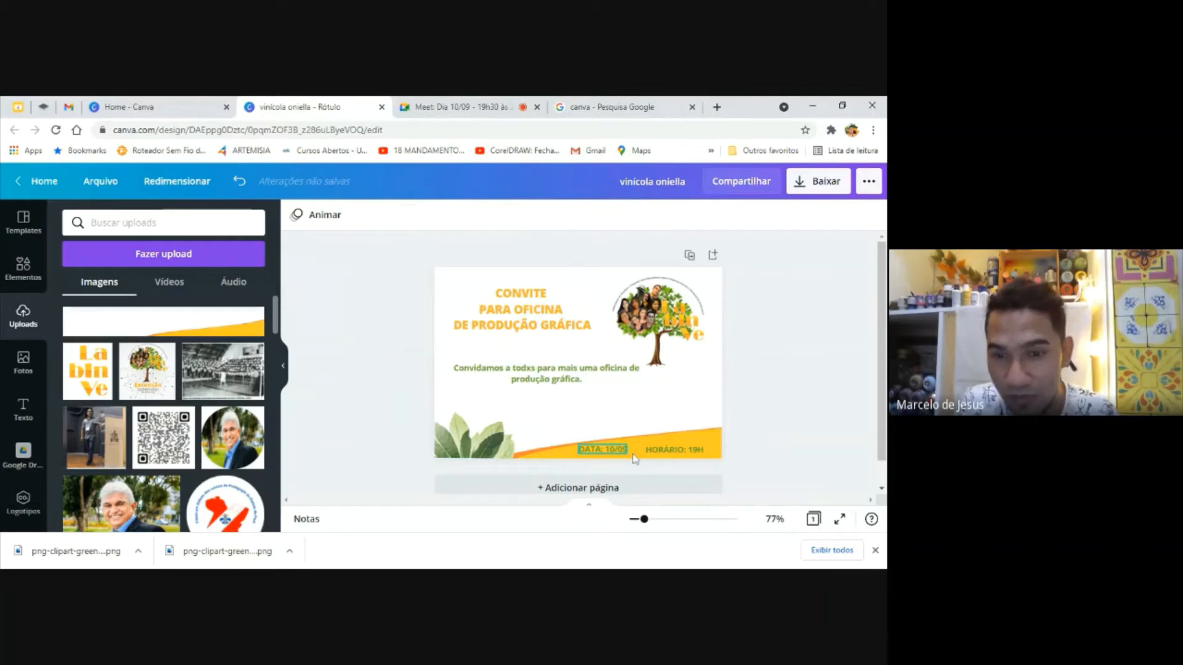
# Recolor the date and time texts together, trying white and settling on the dark brown from the tree photo's colors
pyautogui.moveTo(756, 435); pyautogui.dragTo(569, 468)
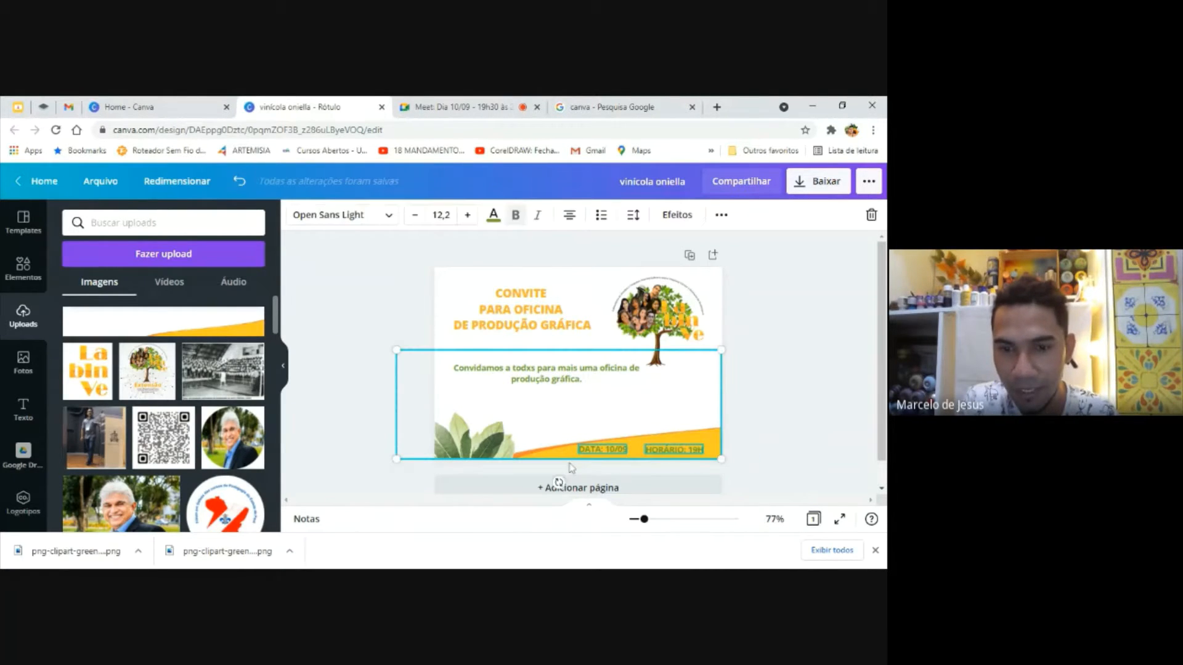
pyautogui.click(496, 223)
pyautogui.click(119, 471)
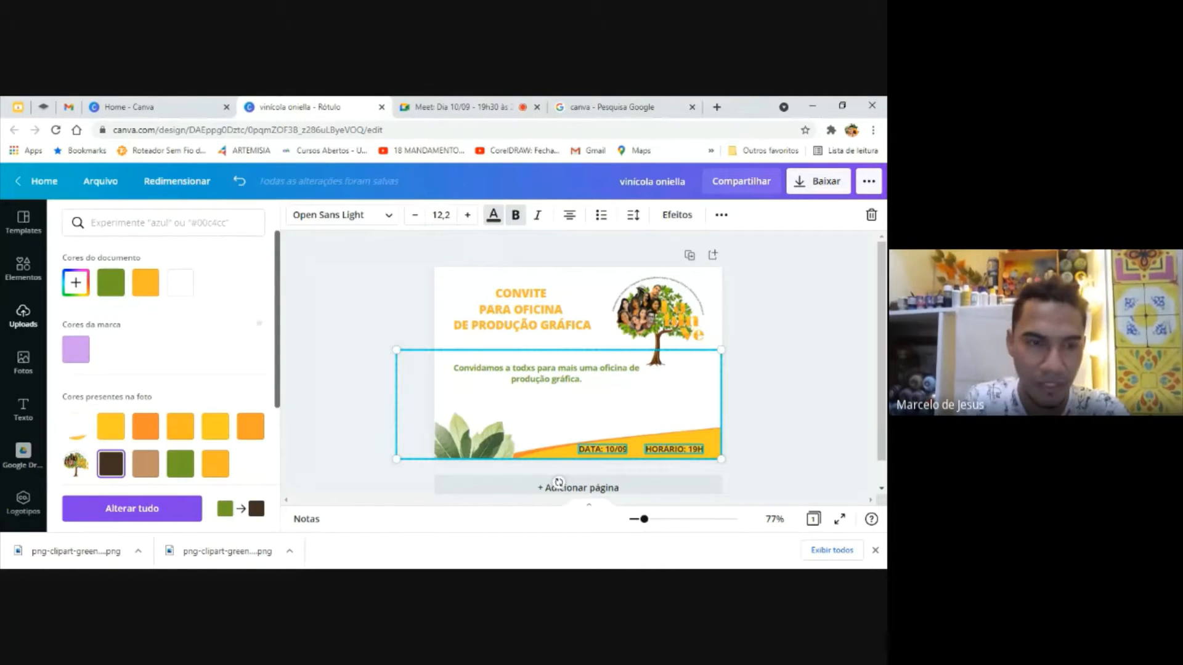
pyautogui.click(184, 294)
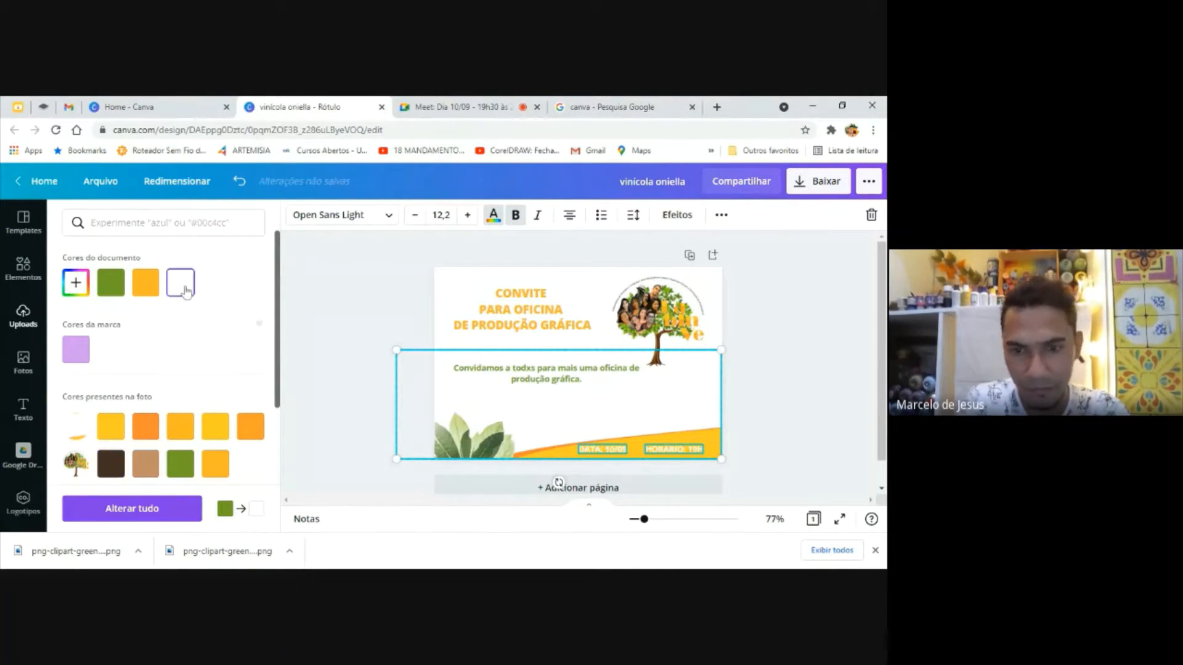
pyautogui.click(116, 468)
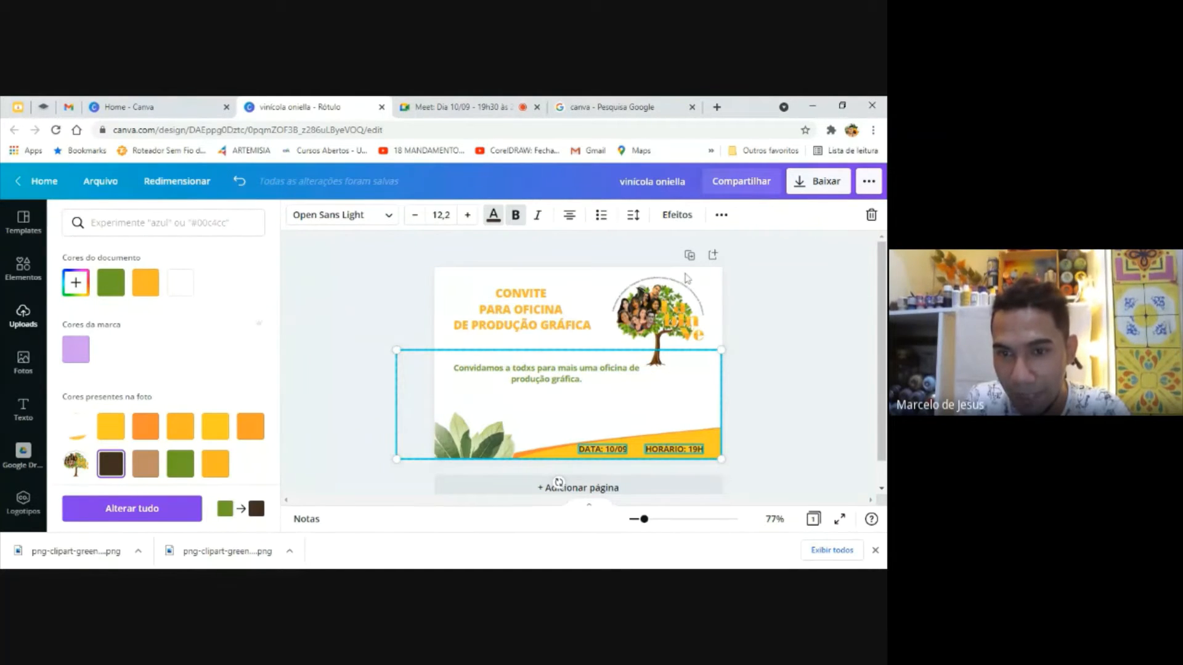
pyautogui.click(777, 451)
pyautogui.click(775, 348)
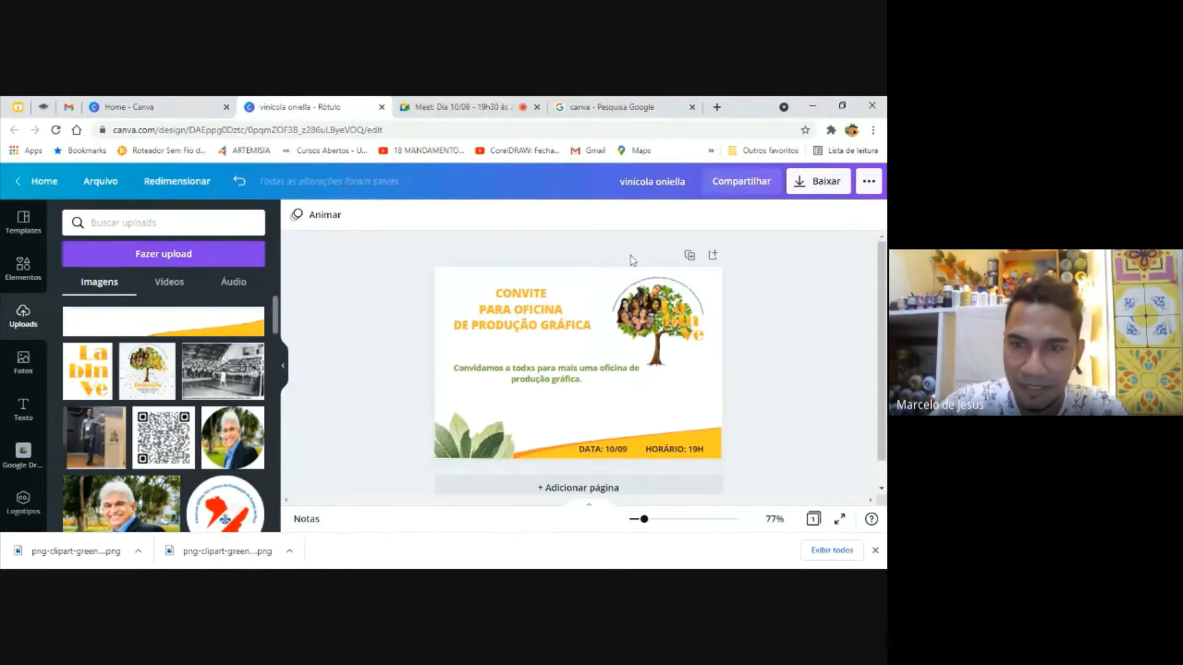
# Move the title down to just above the body text
pyautogui.click(537, 315)
pyautogui.moveTo(535, 316); pyautogui.dragTo(534, 328)
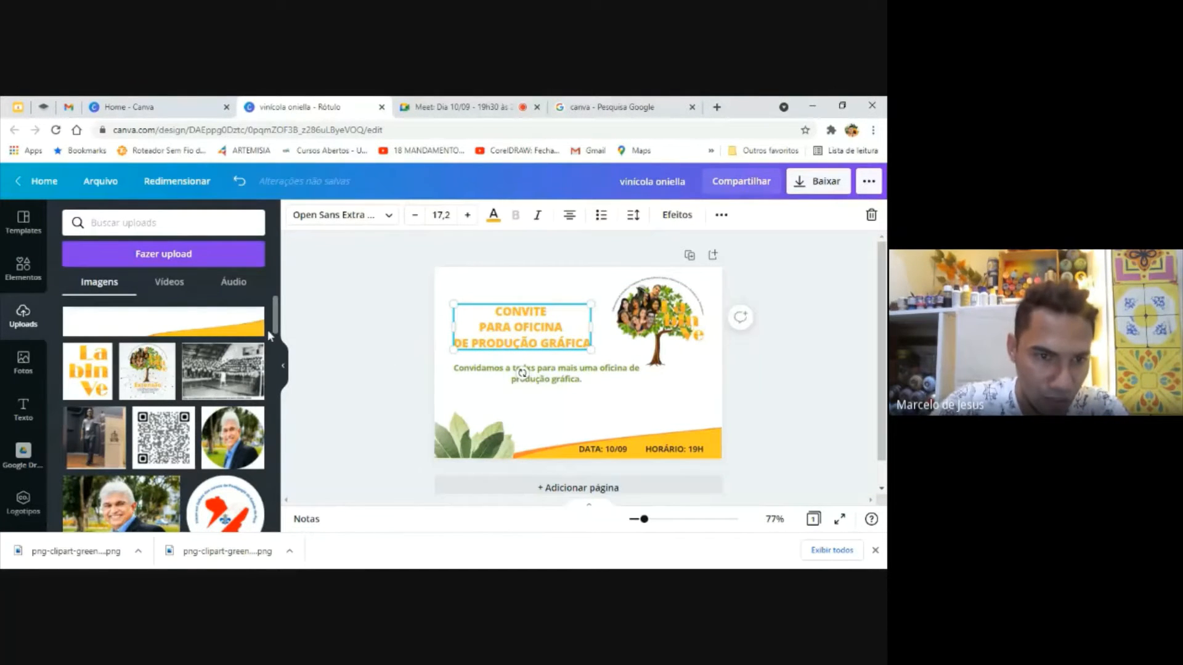
# Upload the yellow geometric-pattern banner image from the device
pyautogui.moveTo(268, 330)
pyautogui.mouseDown()
pyautogui.moveTo(285, 462)
pyautogui.moveTo(274, 241)
pyautogui.mouseUp()
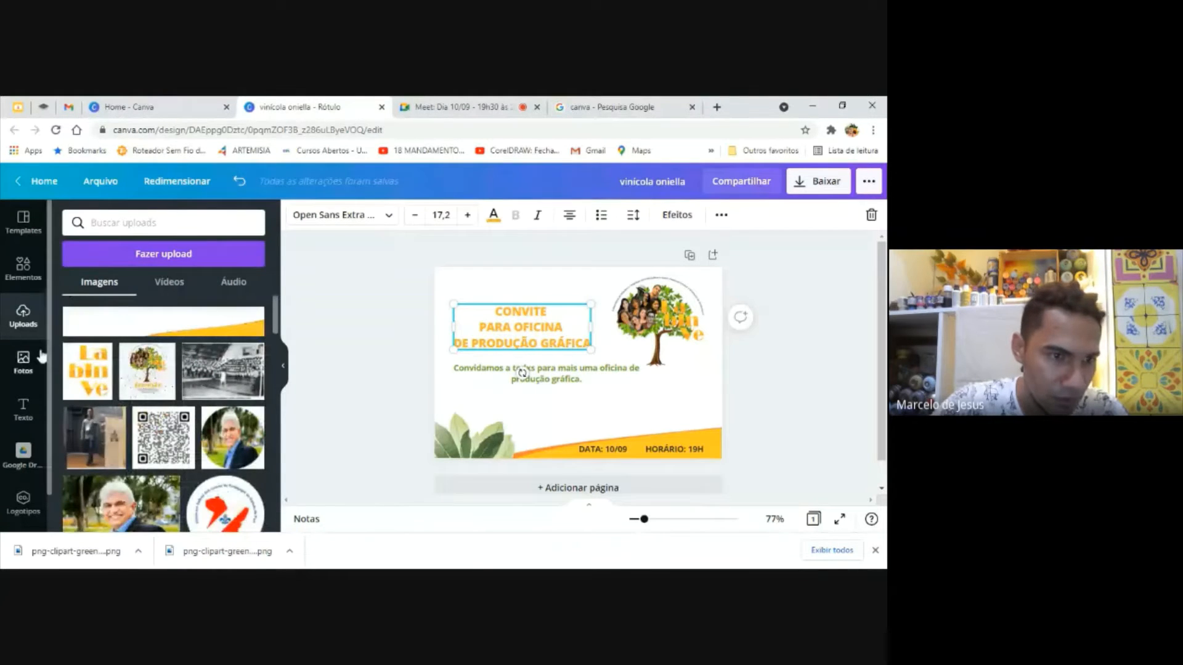
pyautogui.click(24, 360)
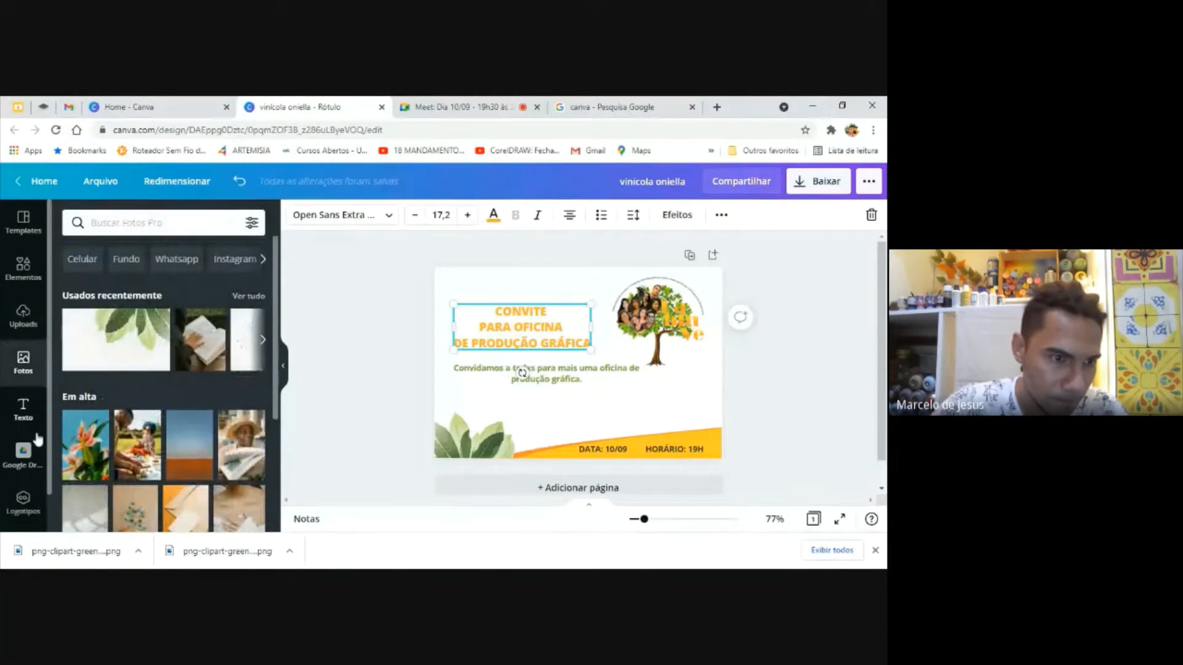
pyautogui.click(25, 312)
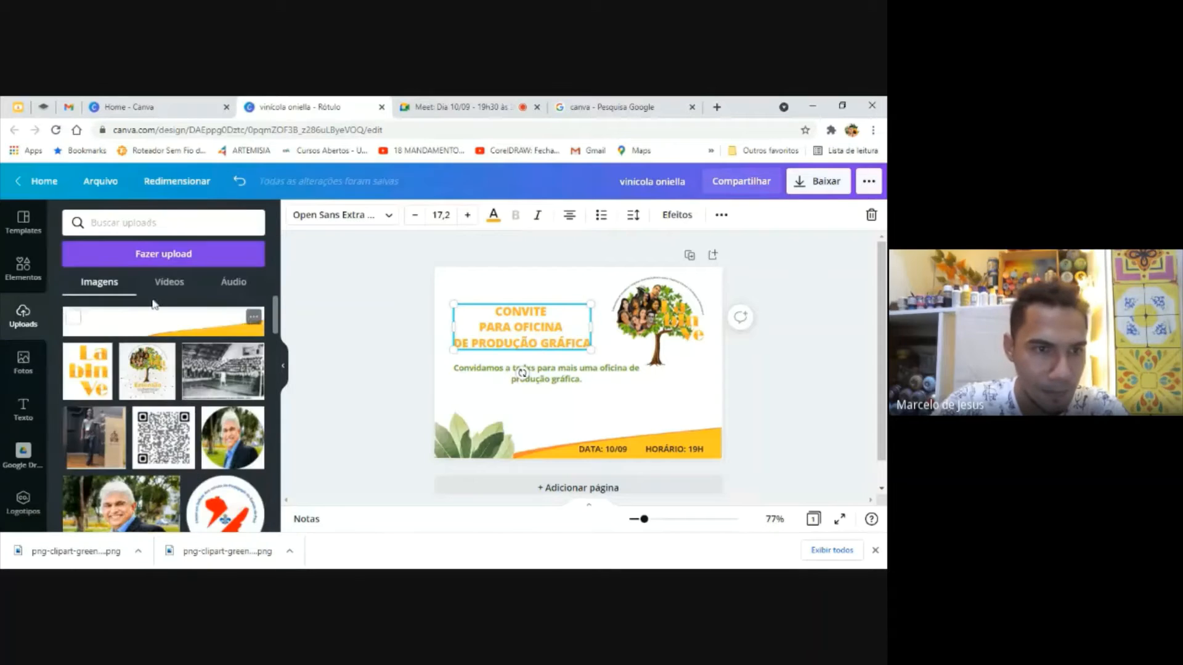
pyautogui.click(170, 259)
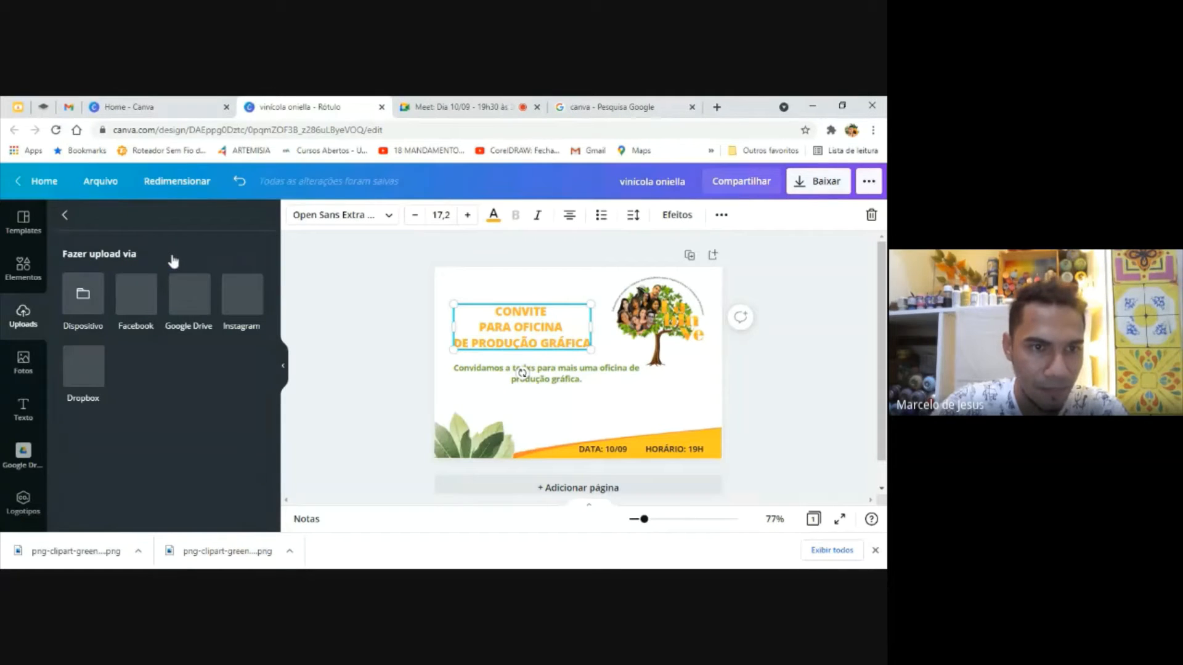
pyautogui.click(83, 295)
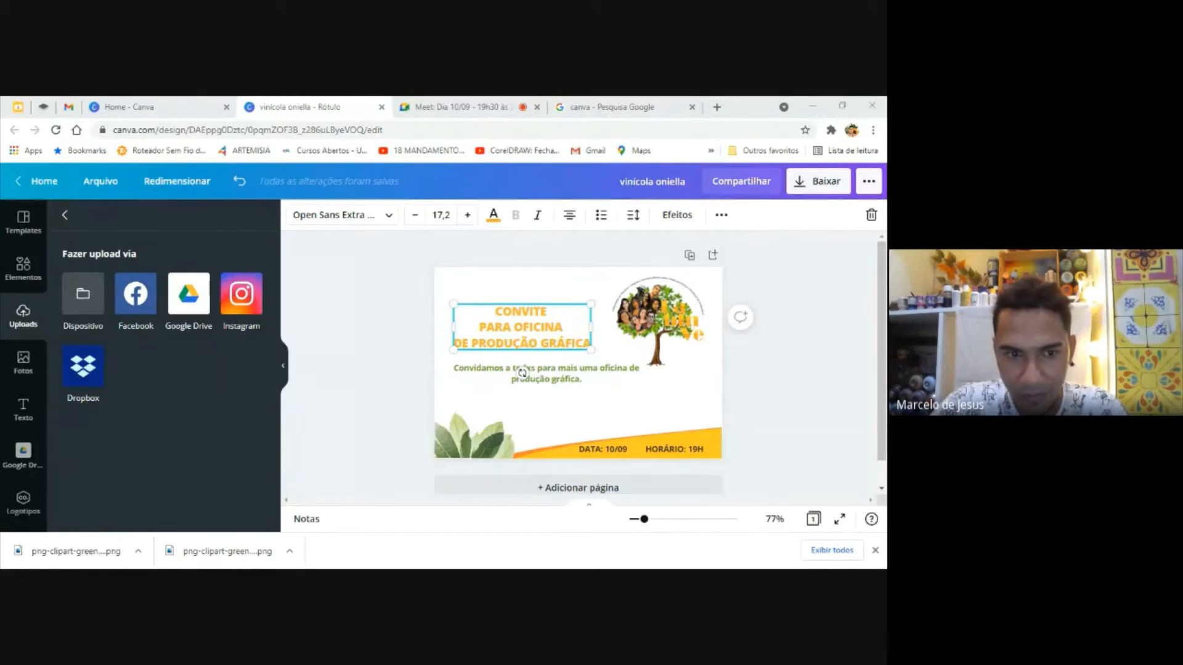
pyautogui.doubleClick(586, 257)
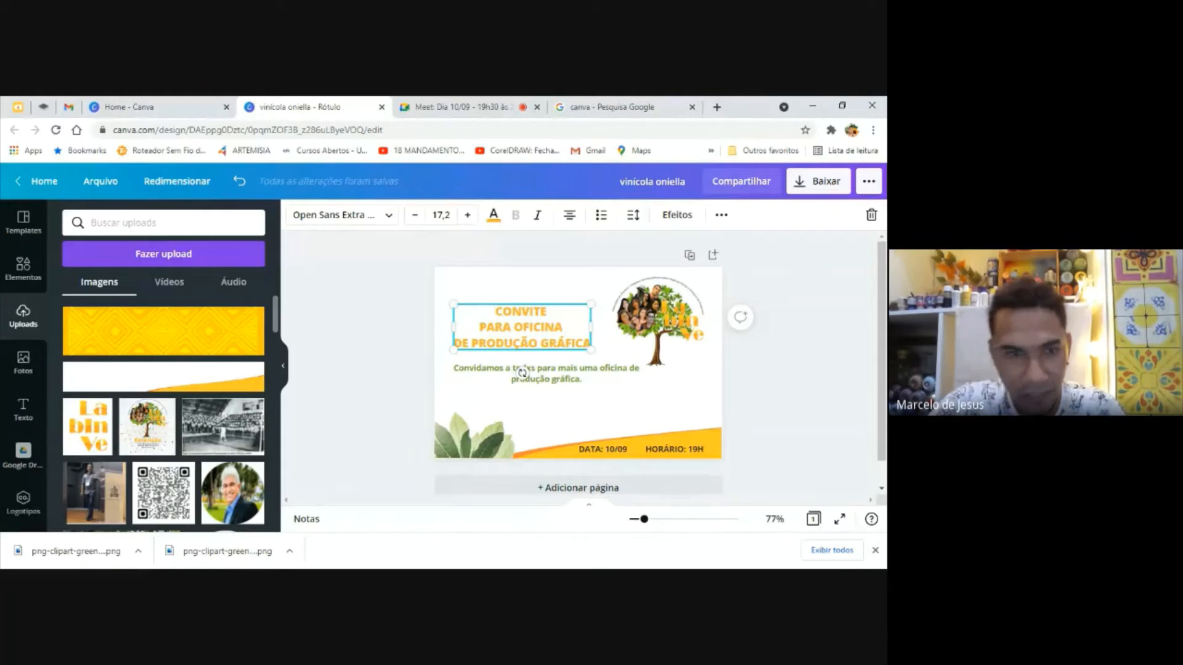
# Insert the uploaded yellow pattern banner, move it to the page's top edge and send it behind the tree logo
pyautogui.click(203, 337)
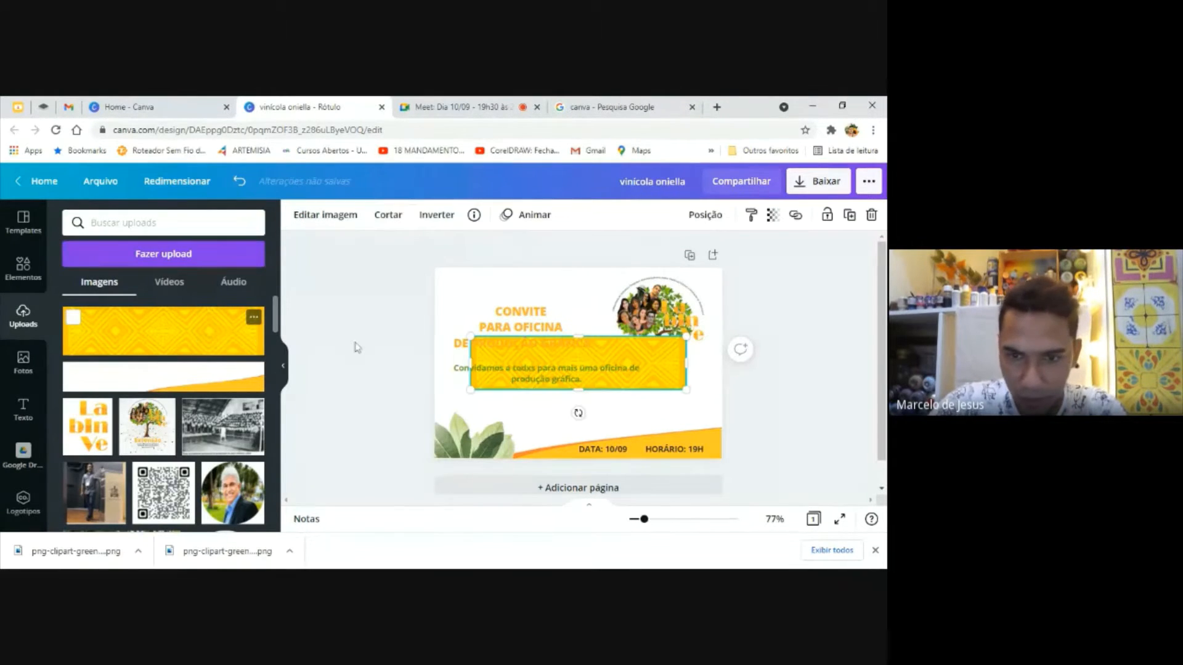
pyautogui.moveTo(670, 373); pyautogui.dragTo(636, 300)
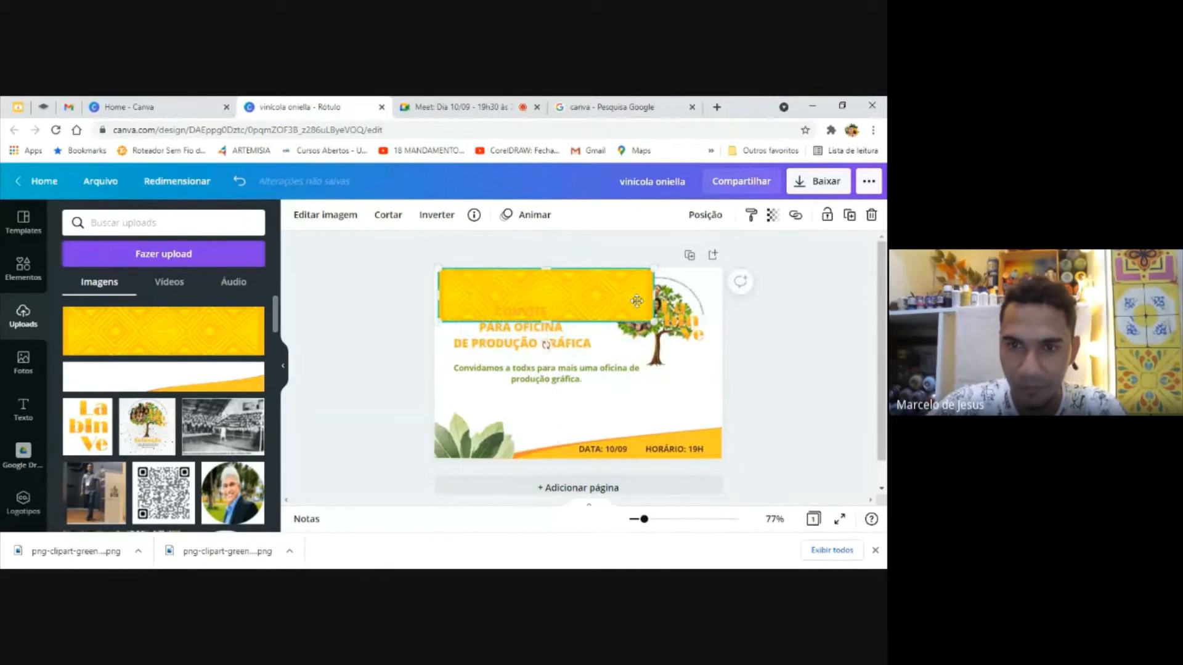
pyautogui.rightClick(638, 307)
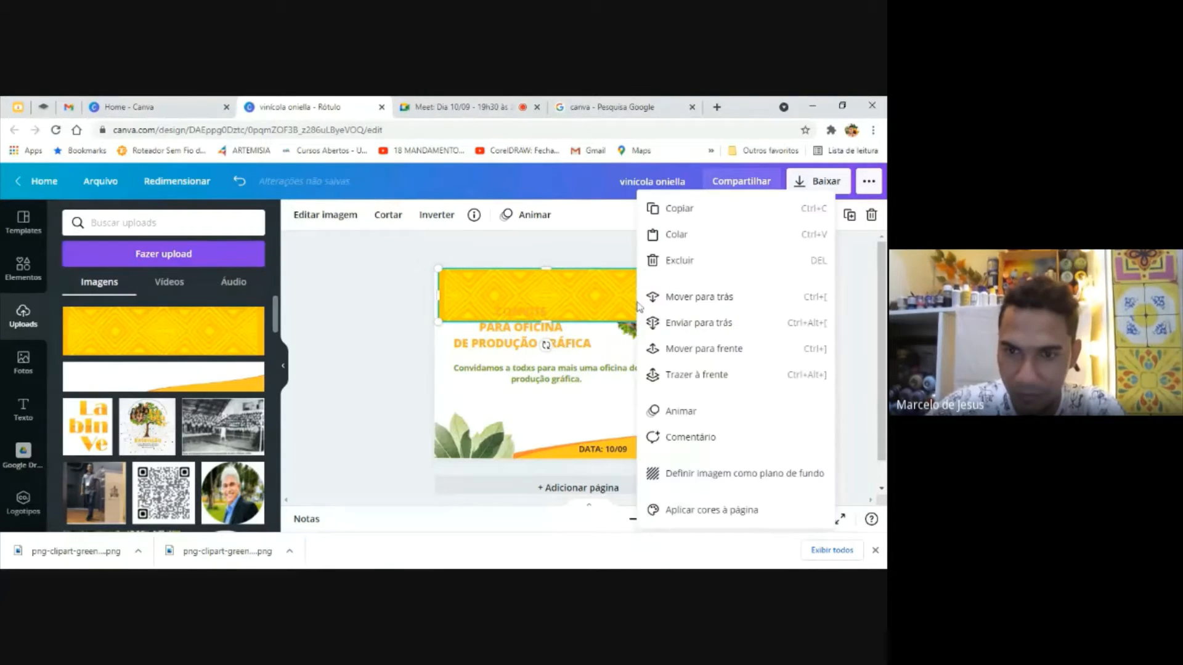
pyautogui.click(725, 326)
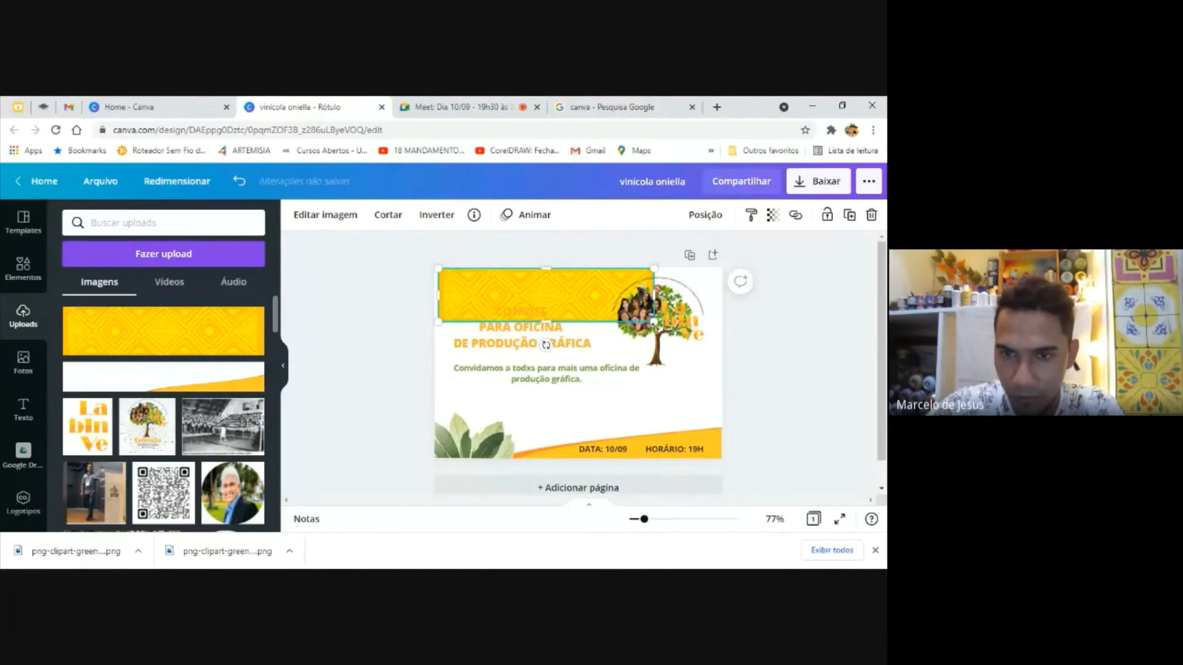
# Enlarge the yellow pattern banner at both sides until it spans the full width of the page
pyautogui.moveTo(653, 321); pyautogui.dragTo(728, 322)
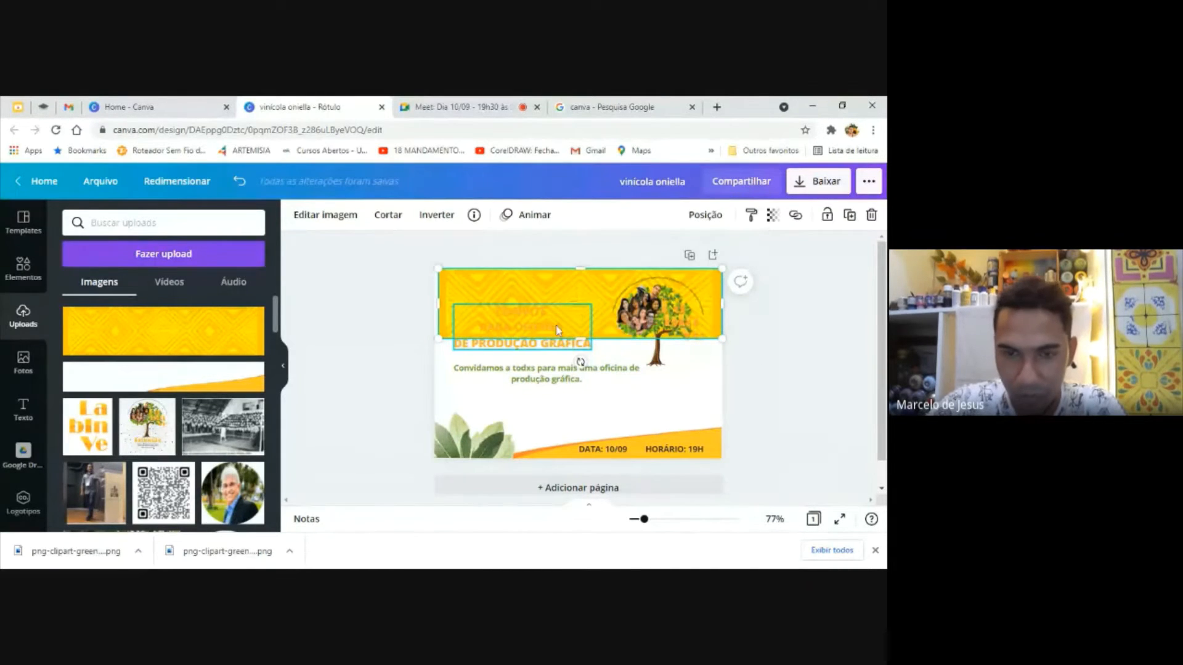
pyautogui.click(672, 401)
pyautogui.click(540, 338)
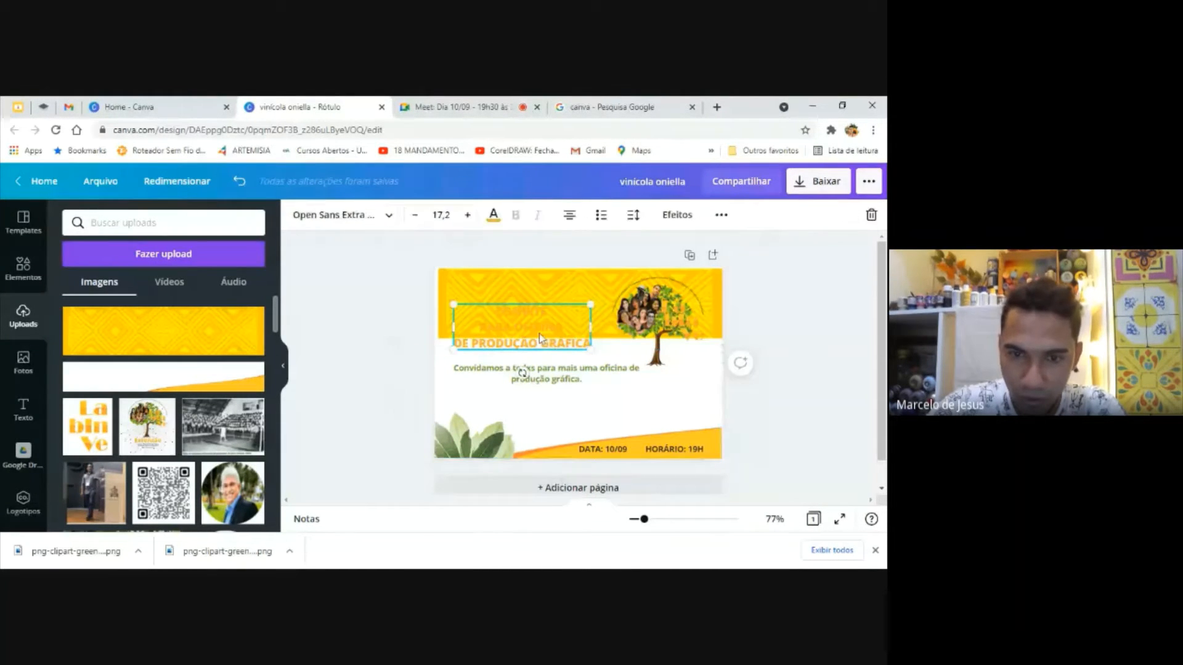
pyautogui.click(652, 316)
pyautogui.click(549, 295)
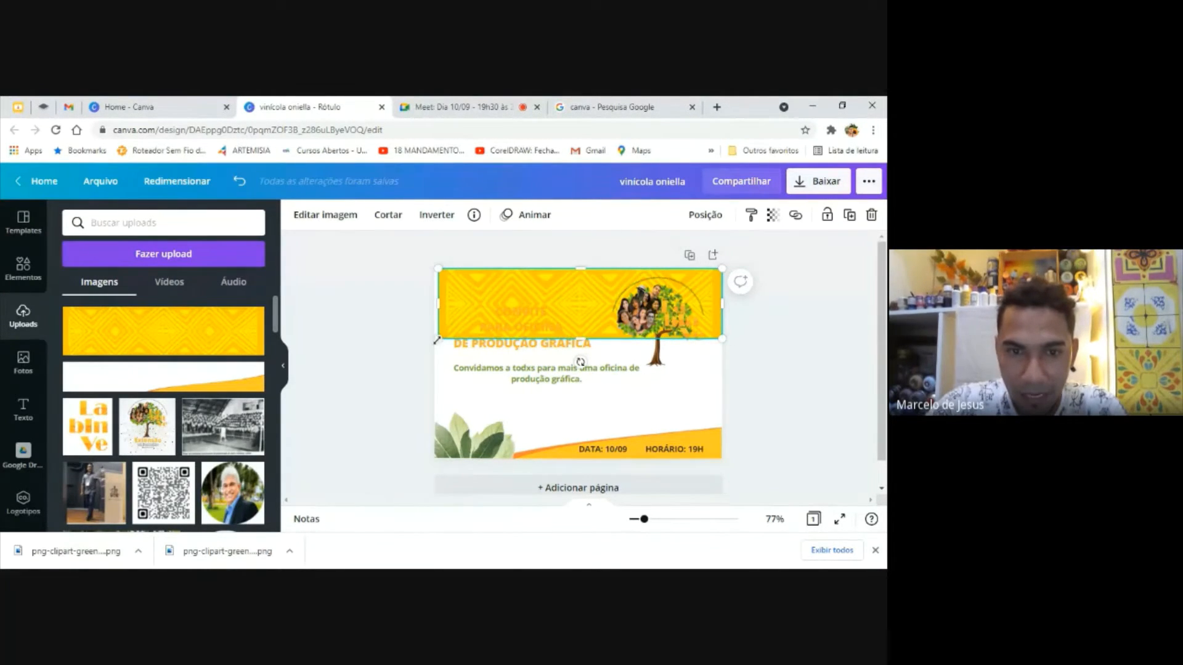
pyautogui.moveTo(437, 340); pyautogui.dragTo(430, 341)
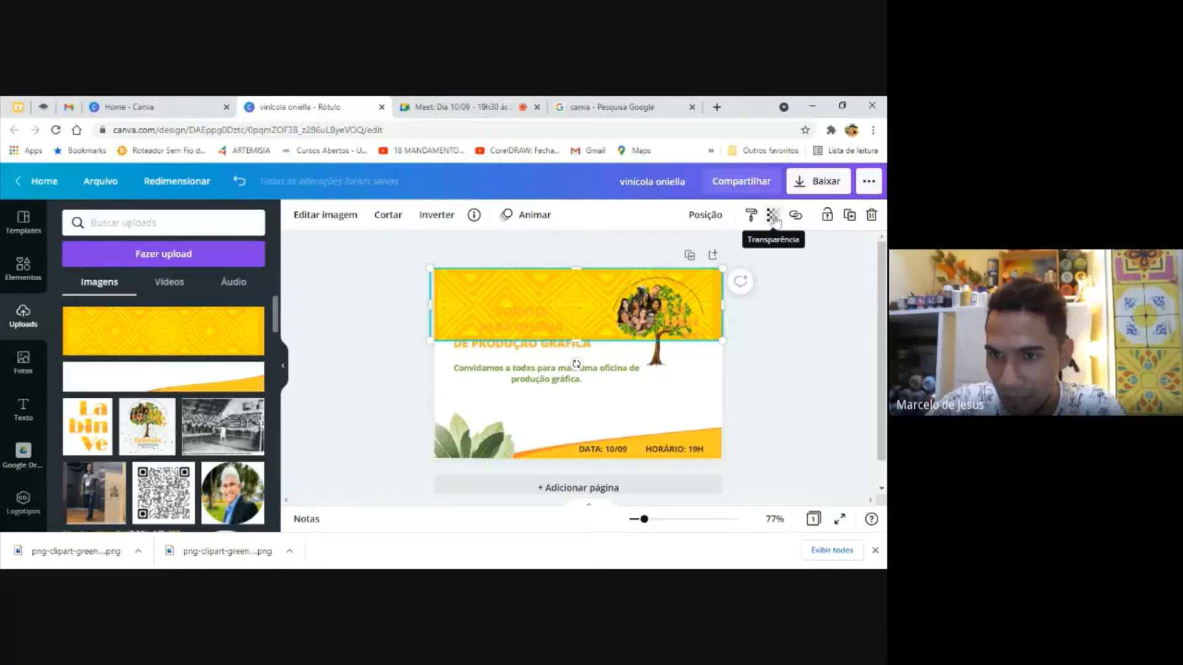
# Set the yellow pattern banner's transparency to 29
pyautogui.click(774, 216)
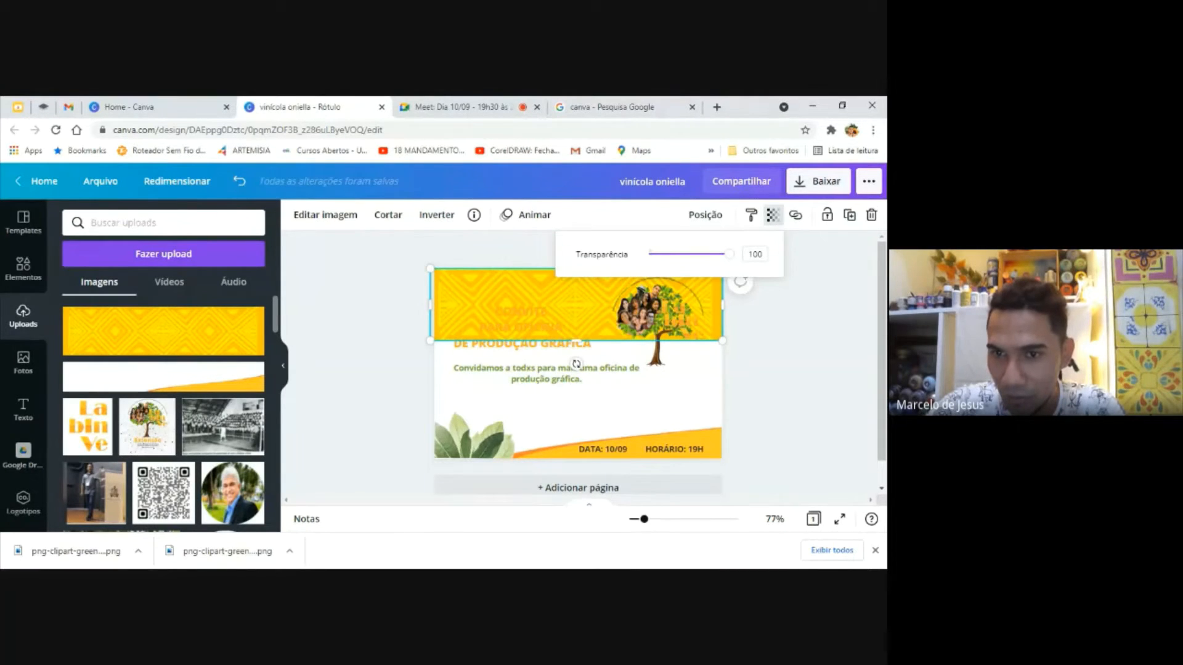
pyautogui.moveTo(729, 254); pyautogui.dragTo(674, 265)
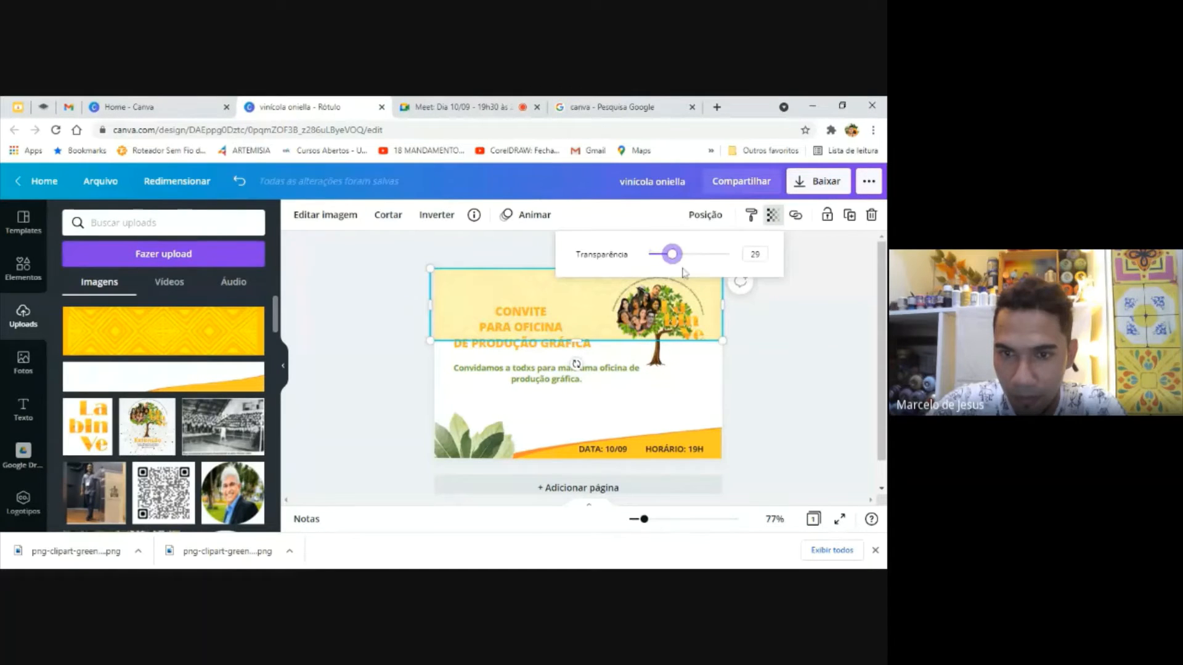
pyautogui.click(829, 388)
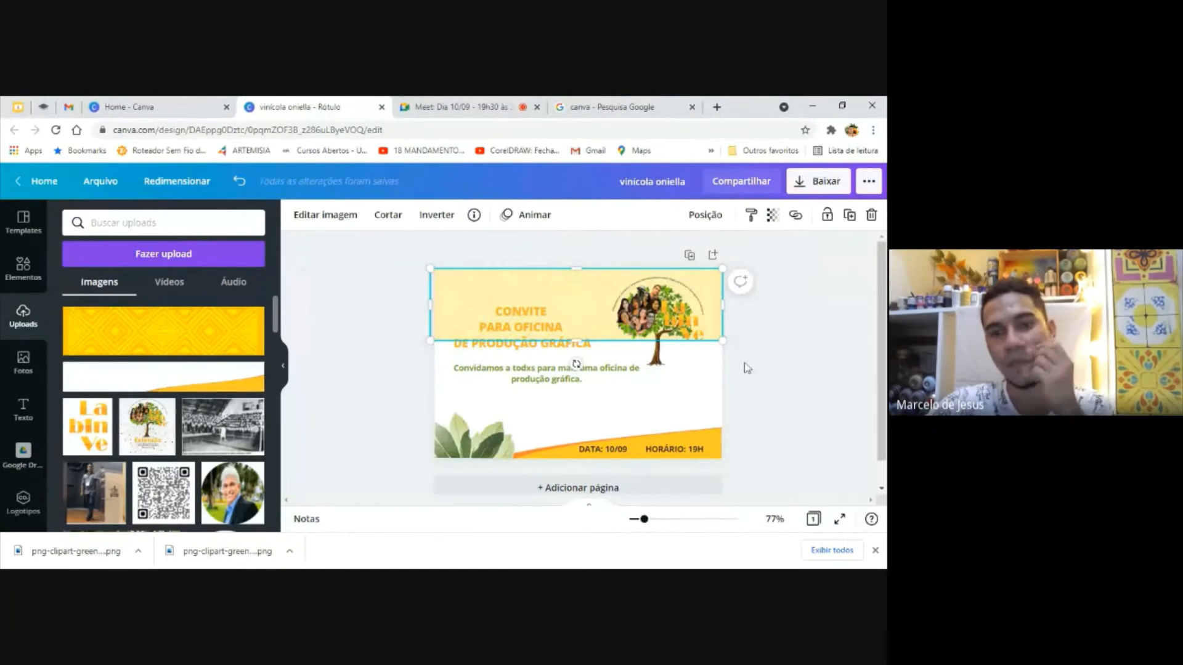
# Move the title up so all three lines sit on the faded yellow banner
pyautogui.click(553, 325)
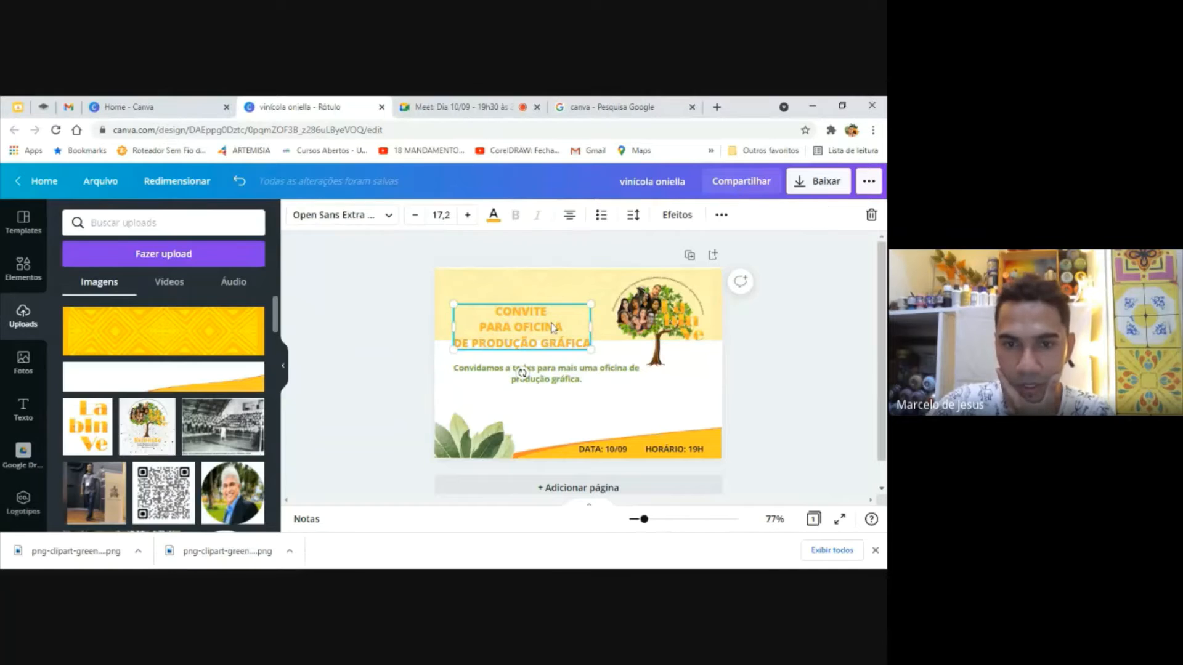
pyautogui.moveTo(547, 313); pyautogui.dragTo(546, 296)
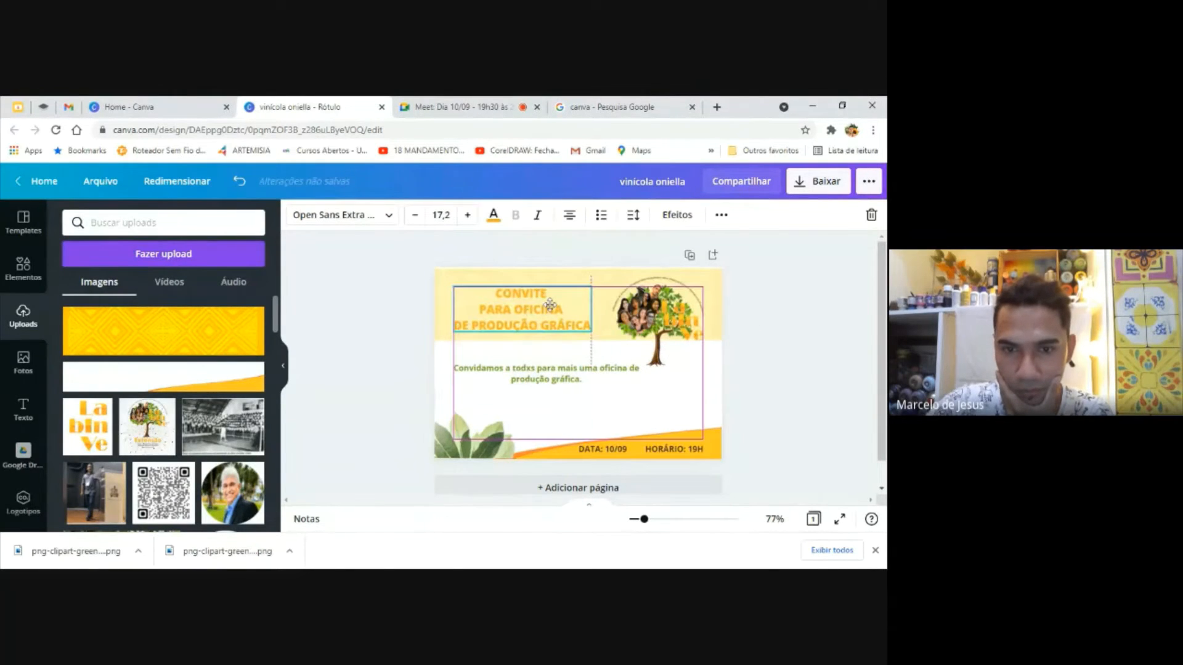
pyautogui.click(773, 346)
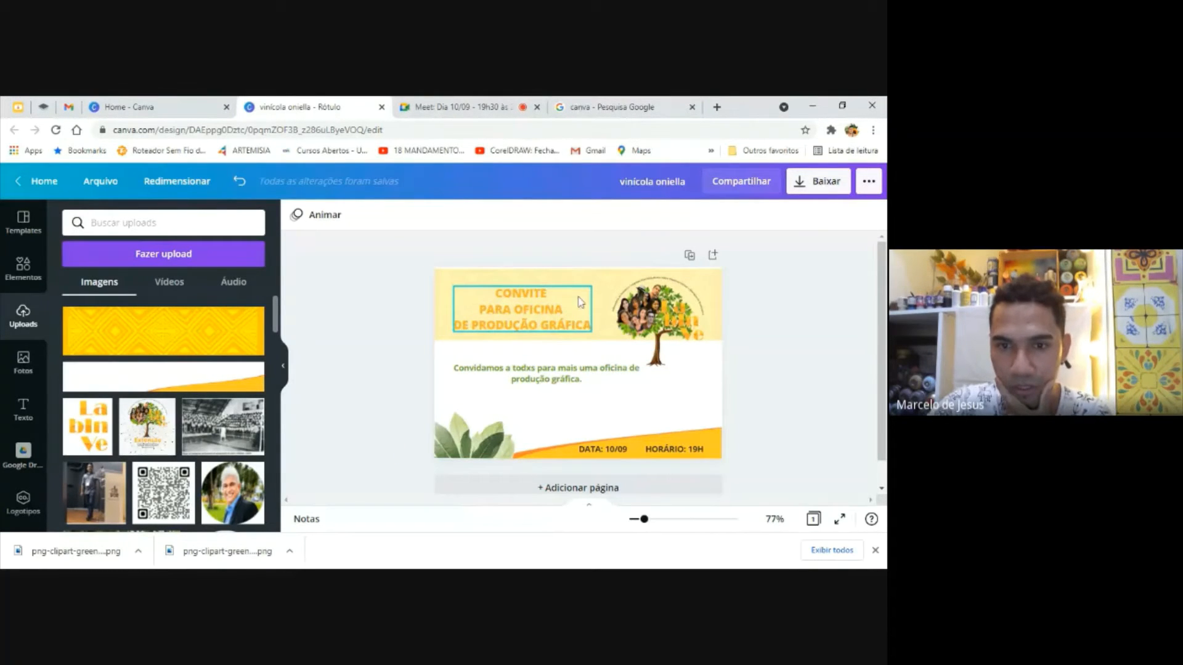
pyautogui.click(601, 277)
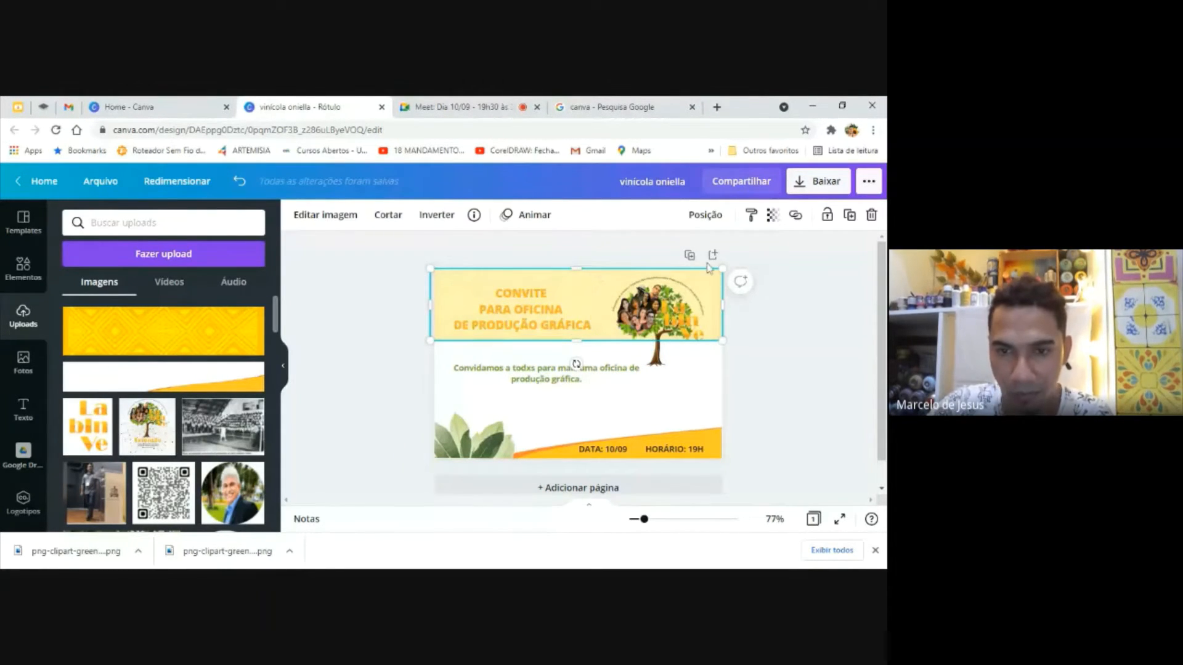
pyautogui.click(760, 369)
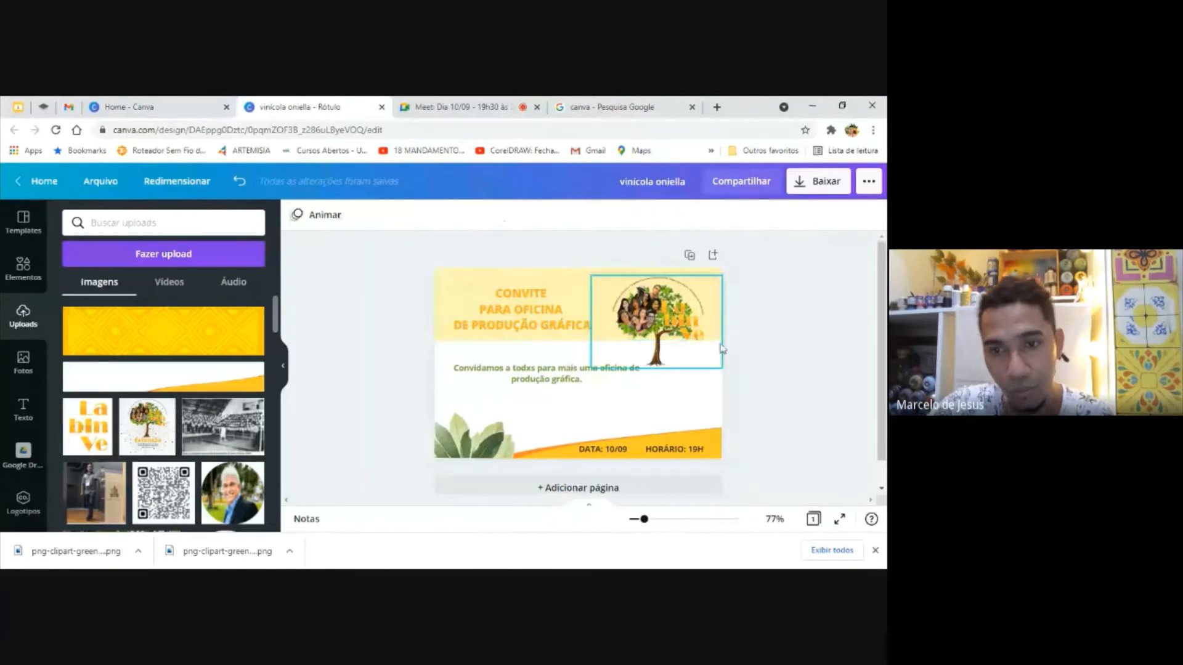
# Try enlarging the tree logo toward the page's centre and setting its transparency to 24 and back to 100
pyautogui.click(682, 331)
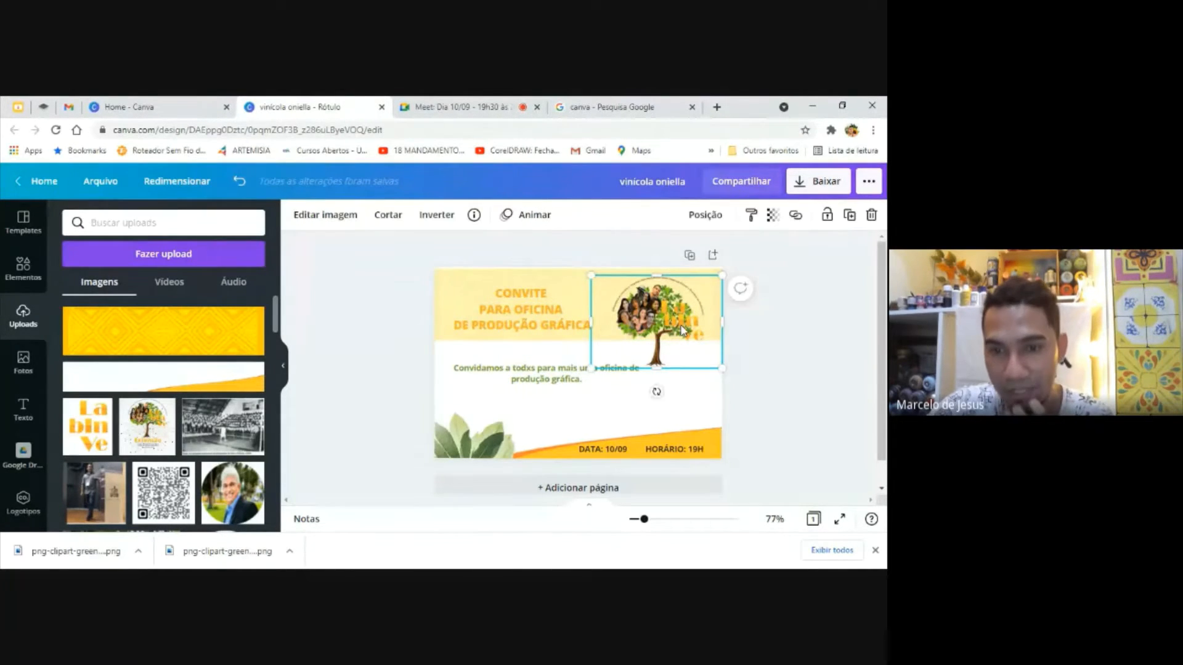
pyautogui.moveTo(591, 369); pyautogui.dragTo(516, 421)
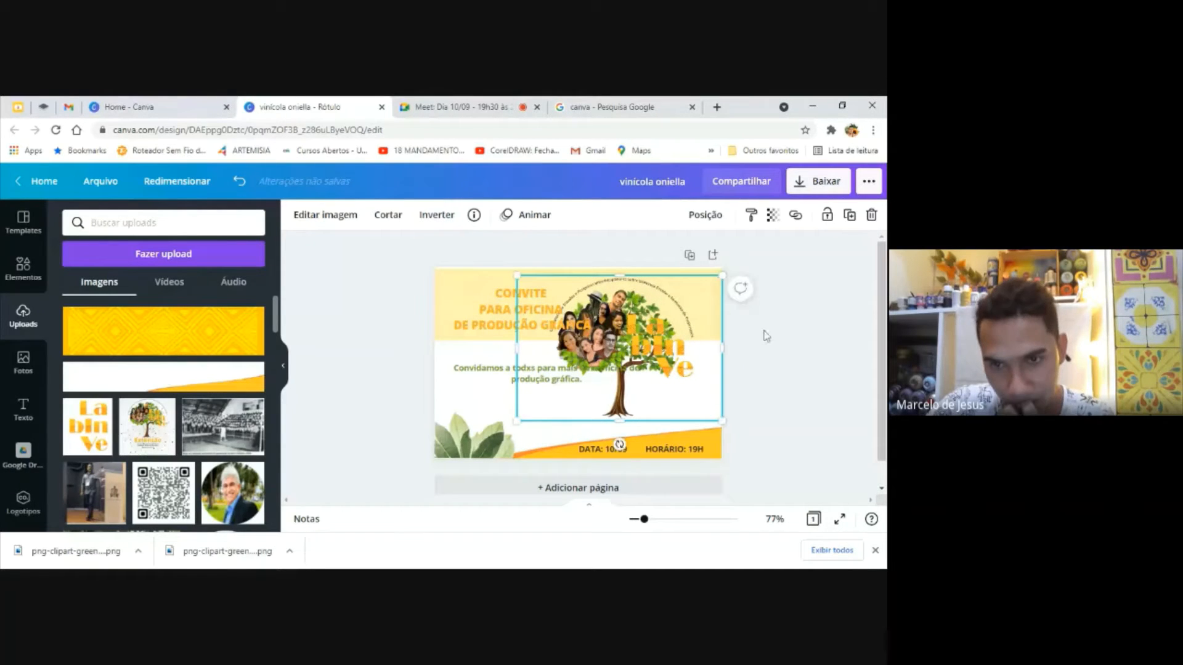
pyautogui.click(772, 214)
pyautogui.moveTo(729, 262); pyautogui.dragTo(670, 271)
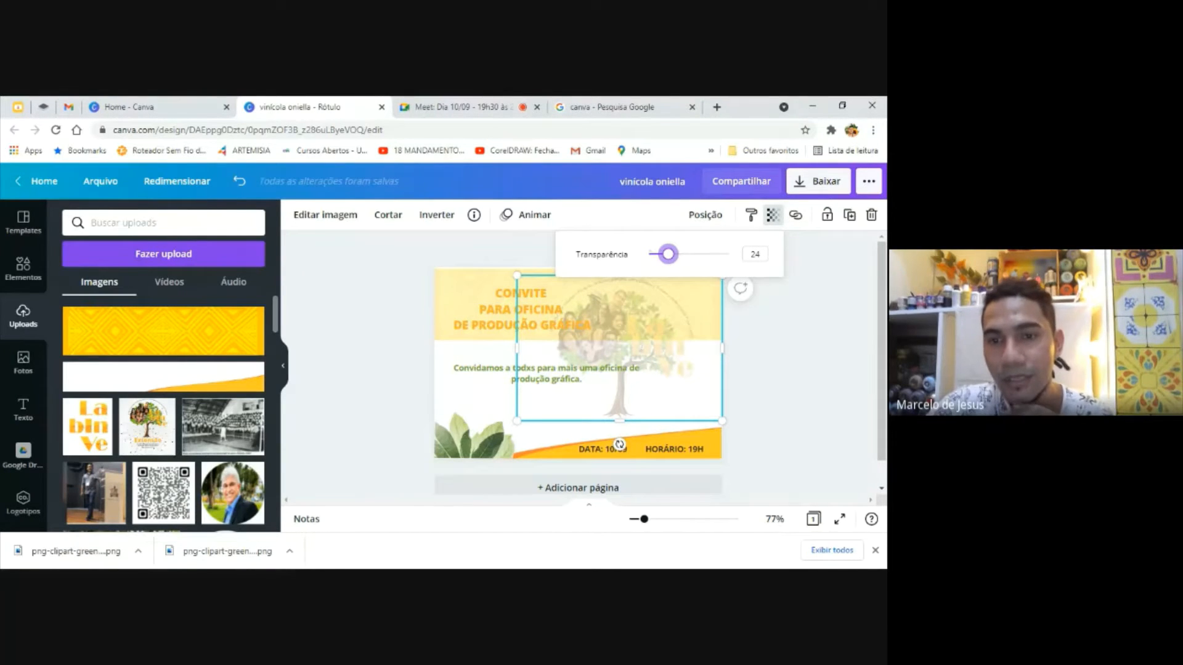
pyautogui.moveTo(668, 254); pyautogui.dragTo(764, 257)
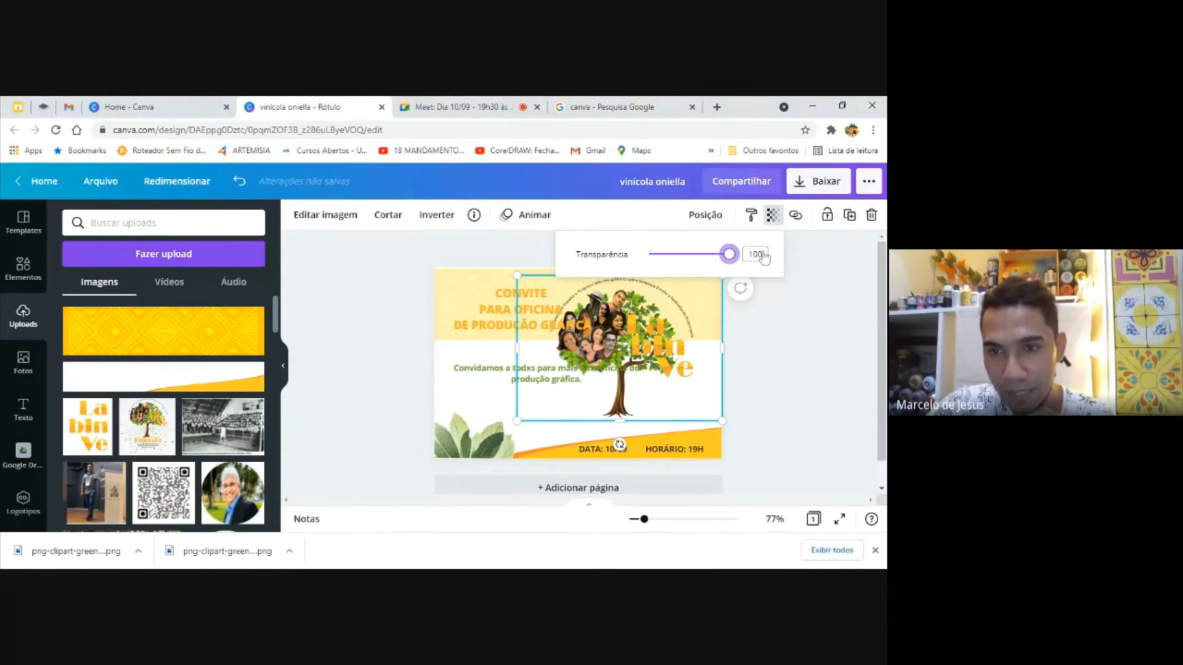
pyautogui.click(790, 316)
# Undo the tree logo's transparency and size changes along with the title's last move
pyautogui.hotkey('ctrl', 'z')
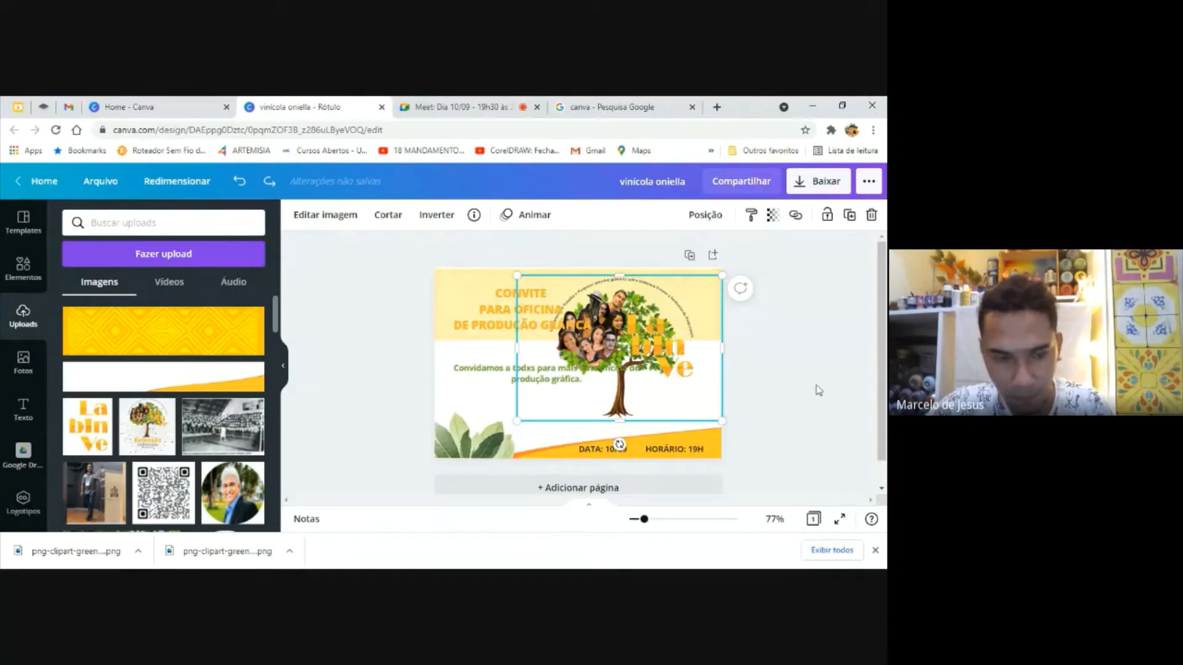
pyautogui.hotkey('ctrl', 'z')
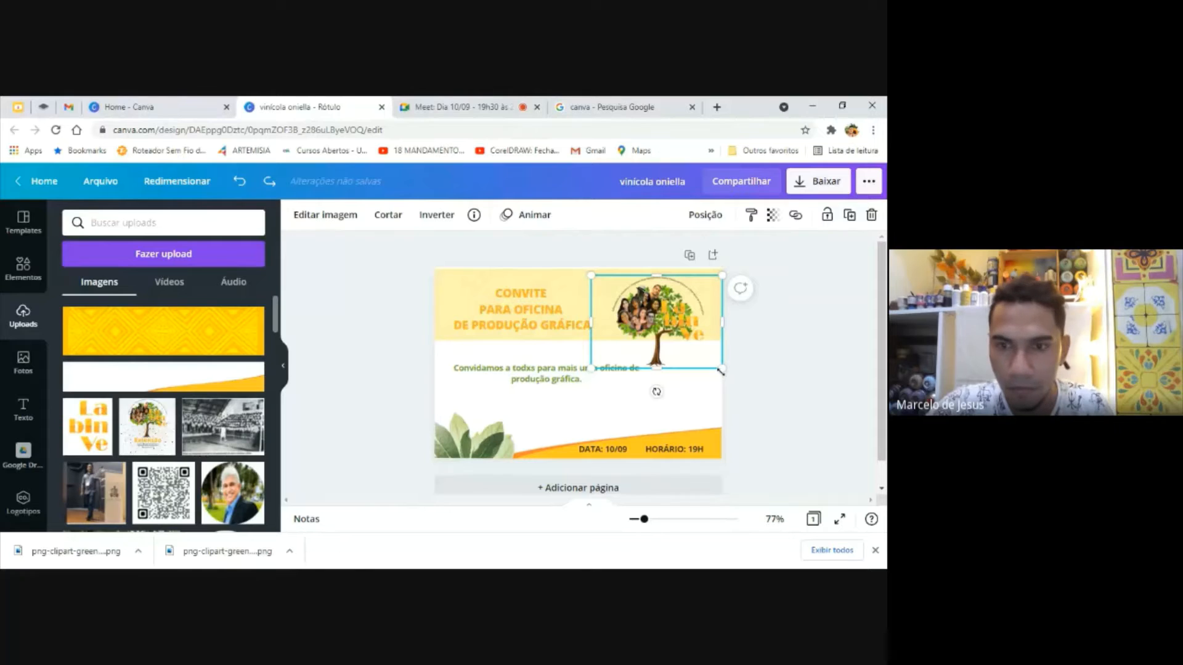
pyautogui.hotkey('ctrl', 'z')
# Move the three-line title back up onto the faded yellow banner and deselect it
pyautogui.click(523, 326)
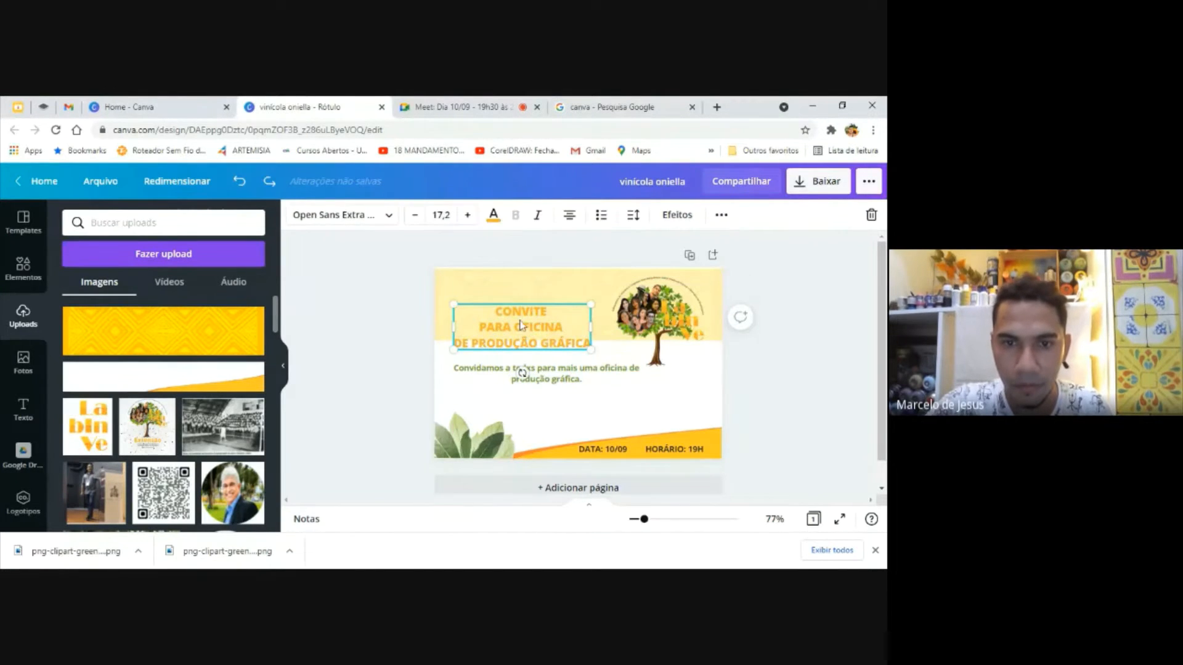
pyautogui.moveTo(520, 324); pyautogui.dragTo(516, 301)
pyautogui.click(769, 366)
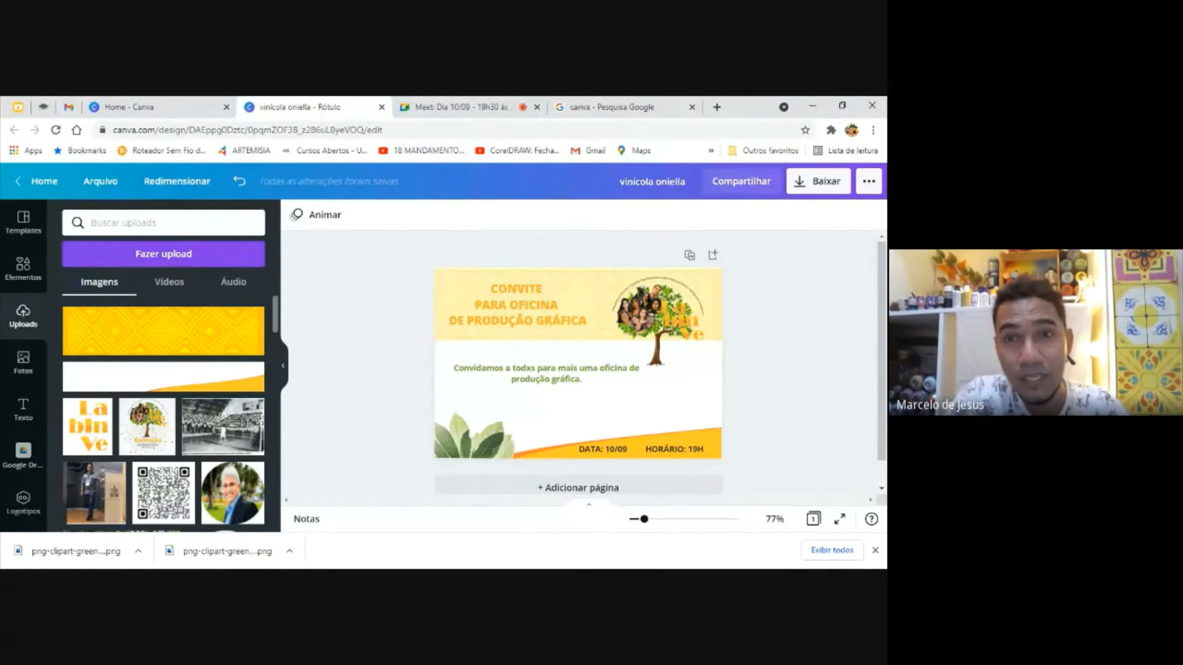
# Switch to the open Google search page and clear the existing search term
pyautogui.click(620, 102)
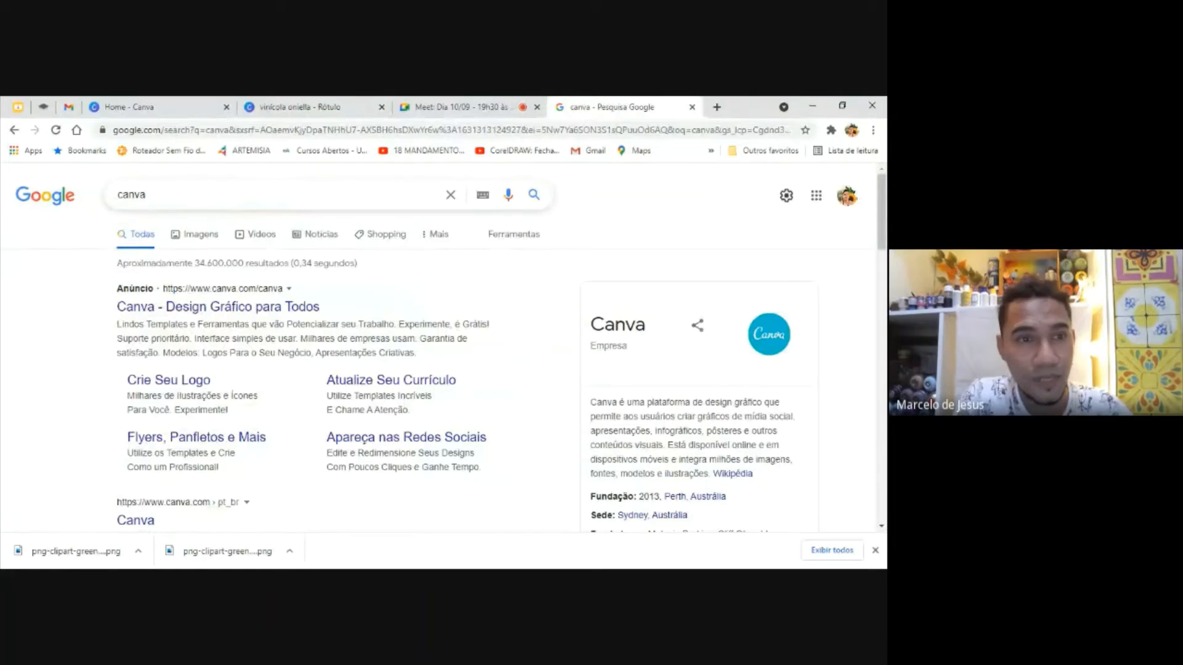
pyautogui.click(271, 194)
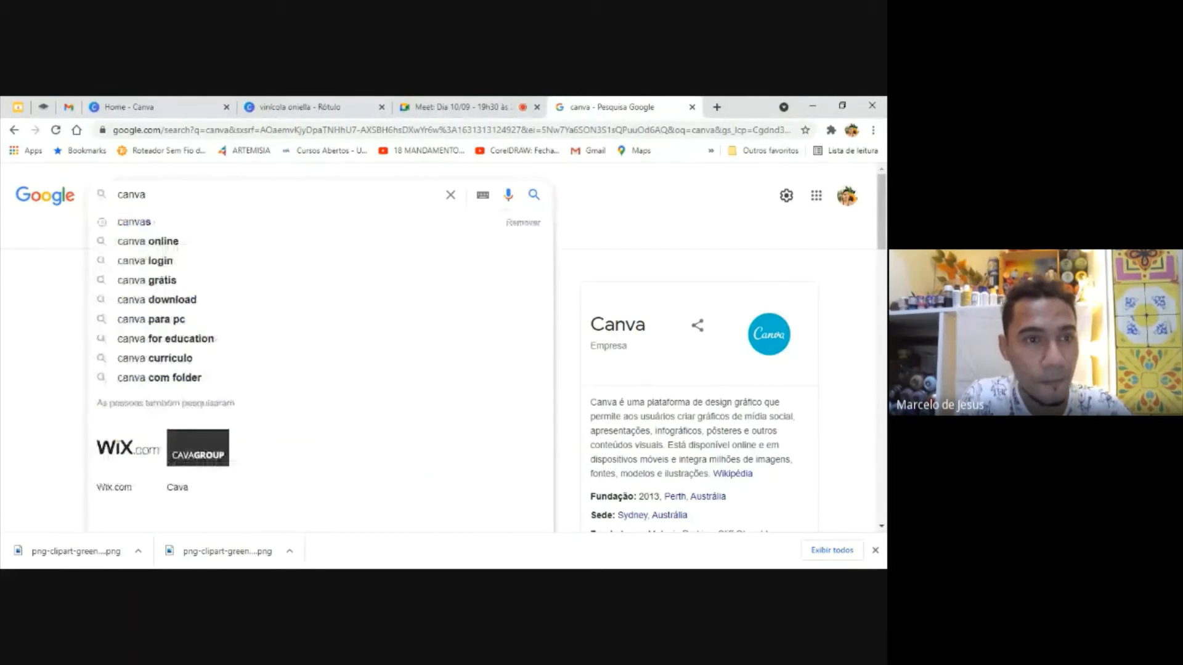
pyautogui.click(653, 215)
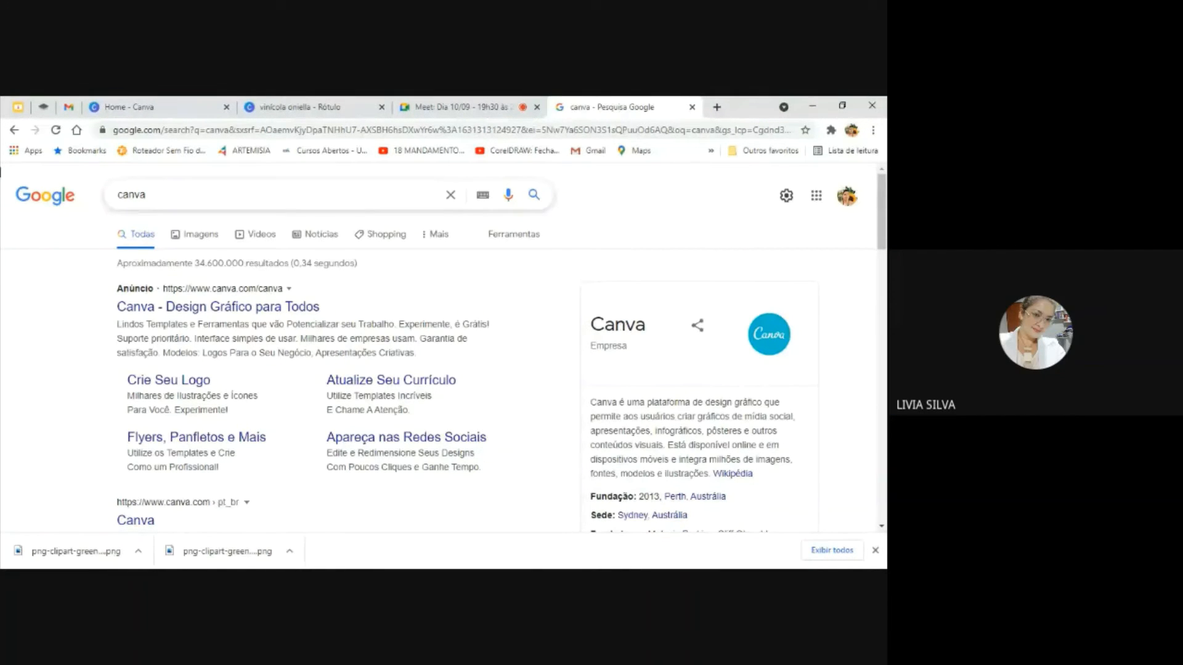
pyautogui.doubleClick(131, 195)
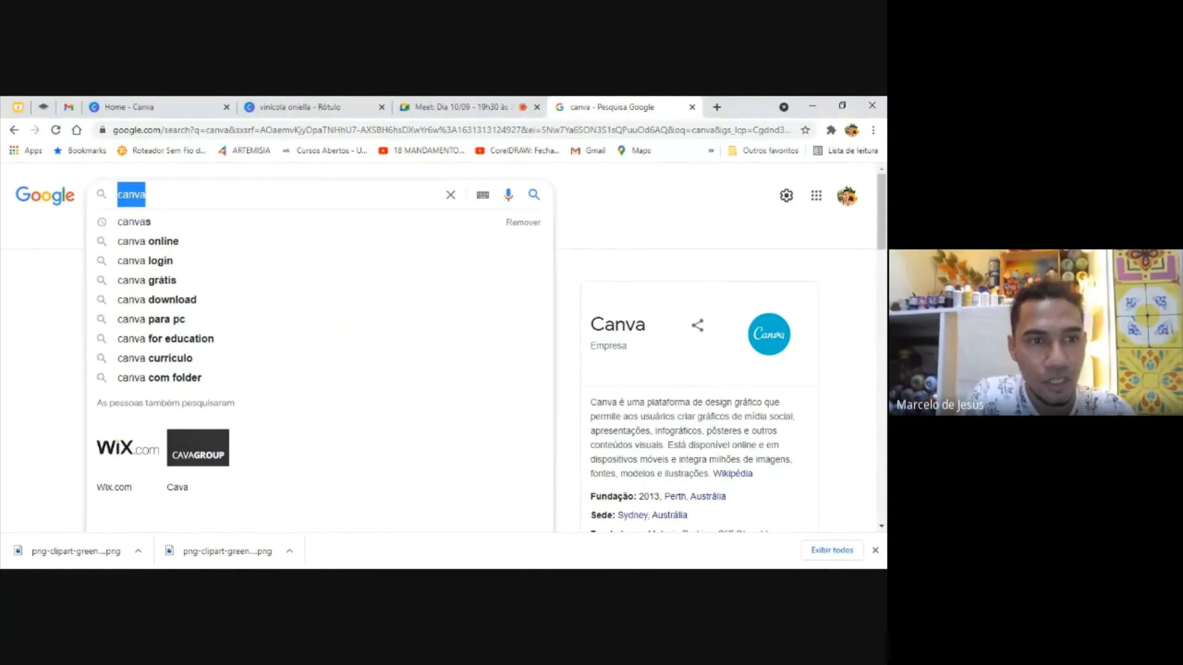
pyautogui.press('BackSpace')
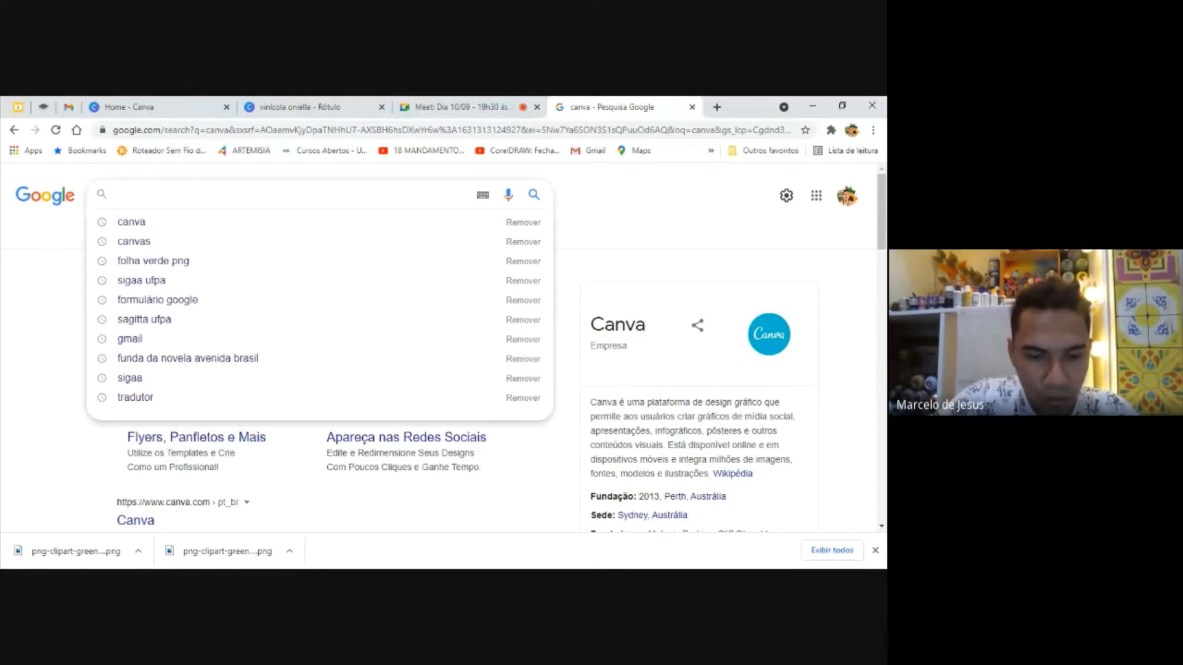
pyautogui.write('CORAÇÃ')
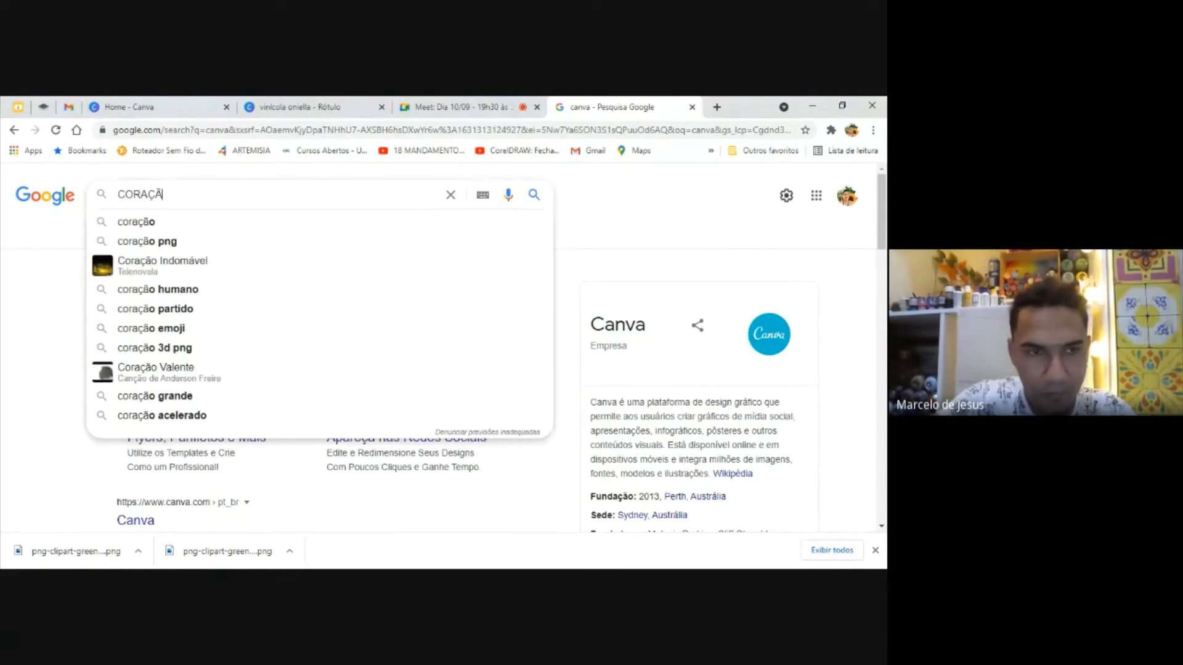
pyautogui.write('O')
pyautogui.press('BackSpace')
pyautogui.press('BackSpace')
pyautogui.press('BackSpace')
pyautogui.press('BackSpace')
pyautogui.press('BackSpace')
pyautogui.press('BackSpace')
pyautogui.press('BackSpace')
# Search Google for FOLHA, show the image results and preview the first single-leaf picture
pyautogui.write('FO')
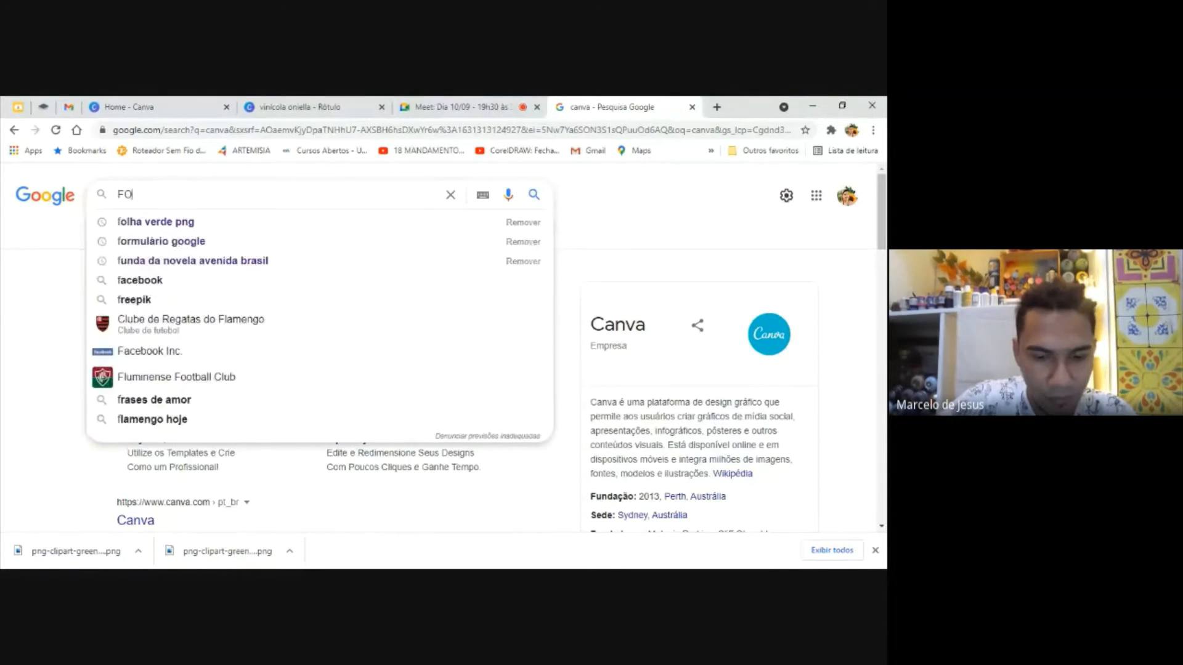
pyautogui.write('LHA')
pyautogui.press('Return')
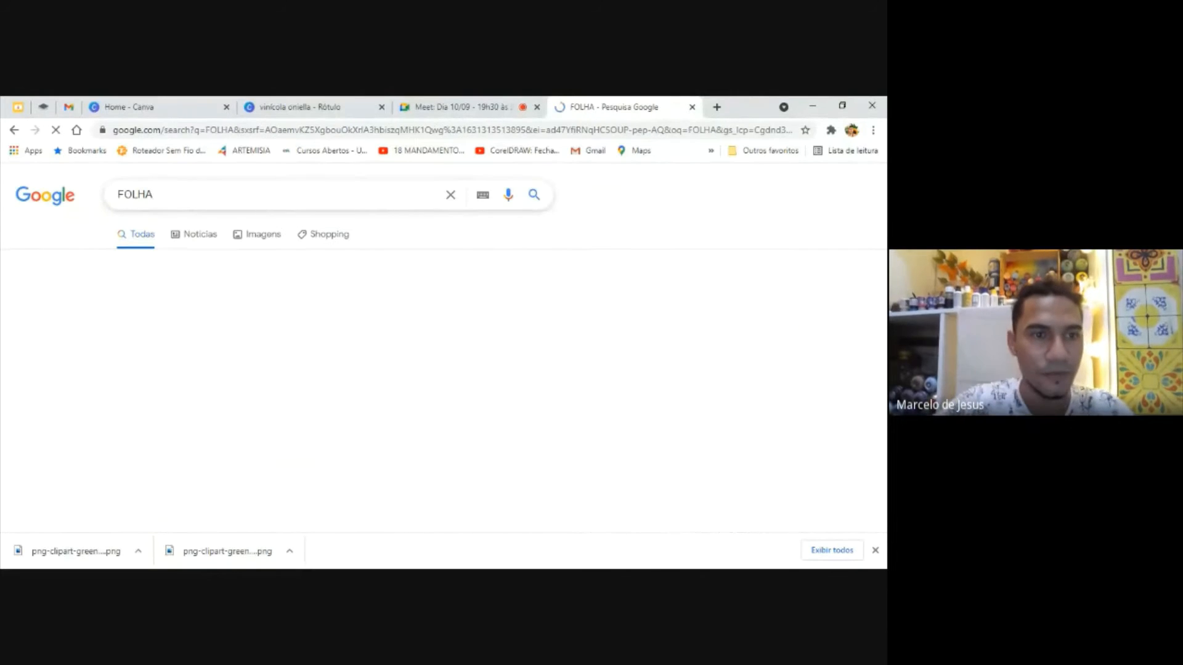
pyautogui.click(258, 237)
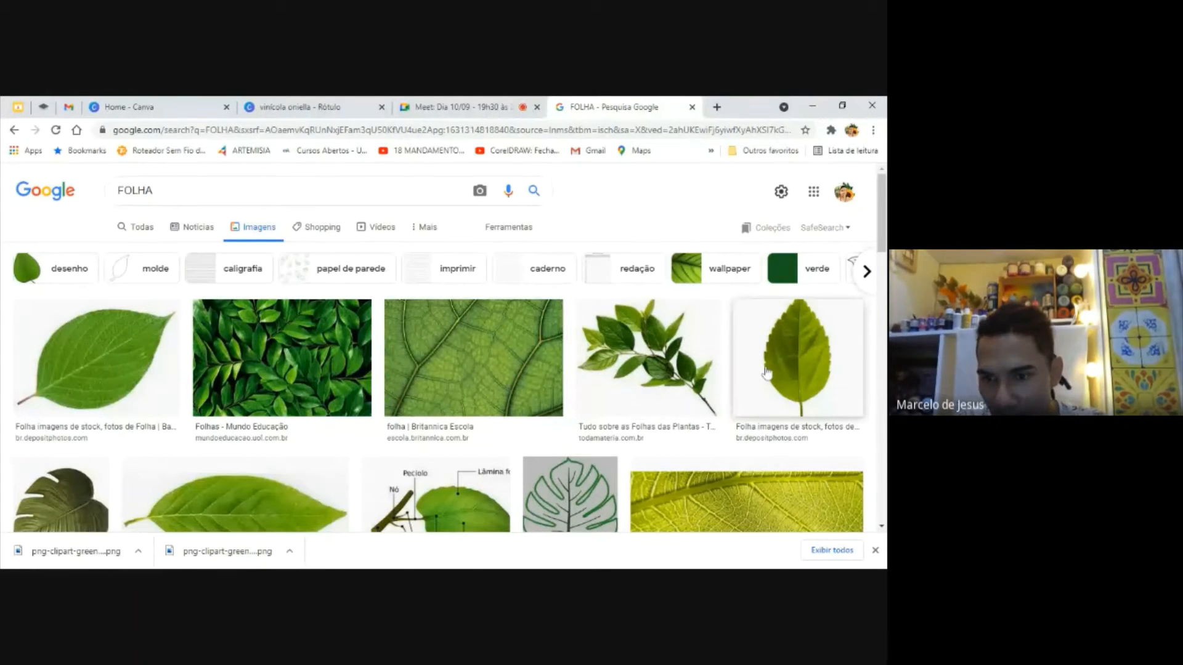
pyautogui.click(110, 361)
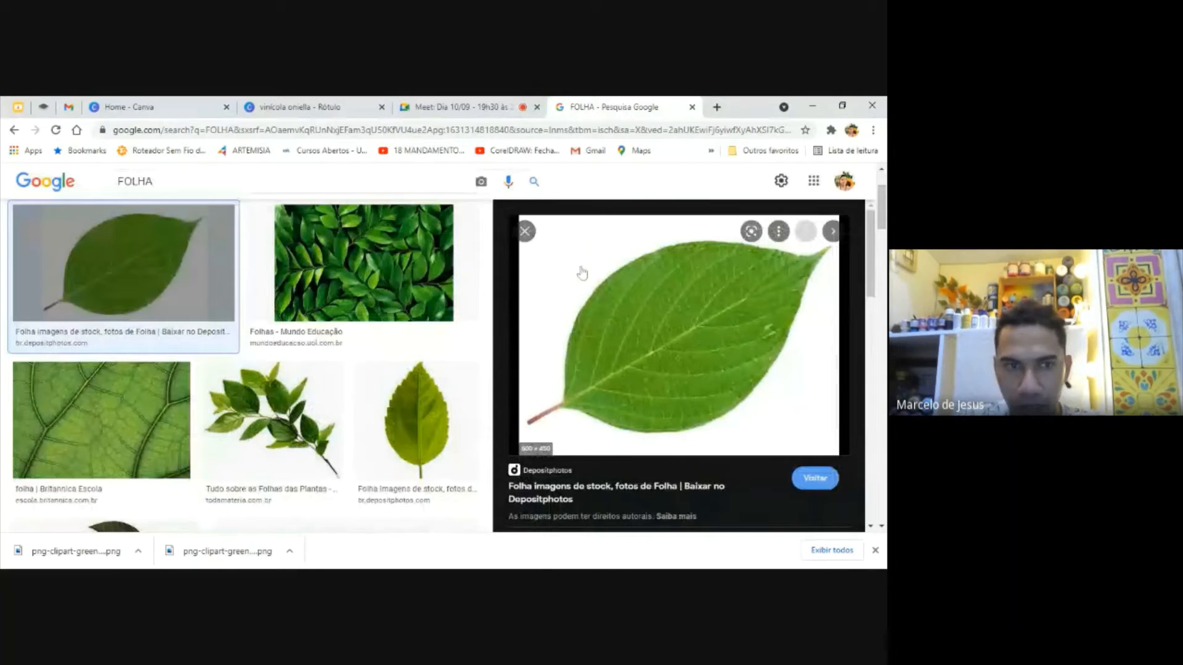
# Extend the image search query to FOLHA PNG and run it
pyautogui.click(156, 182)
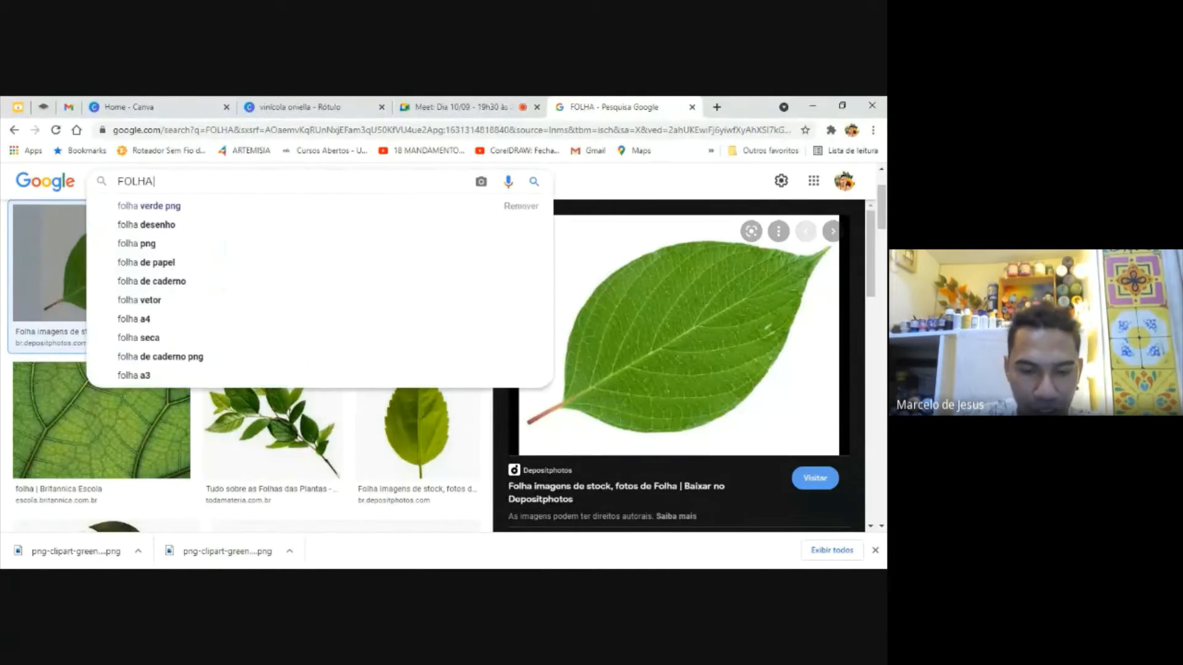
pyautogui.write('PNG')
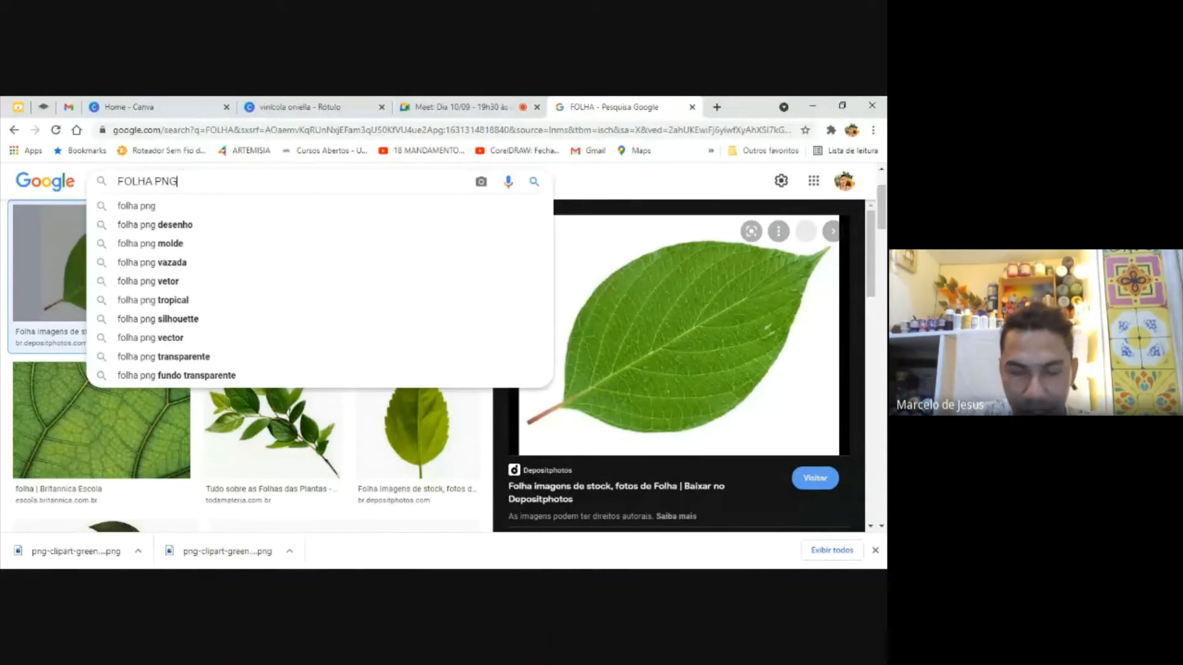
pyautogui.press('Return')
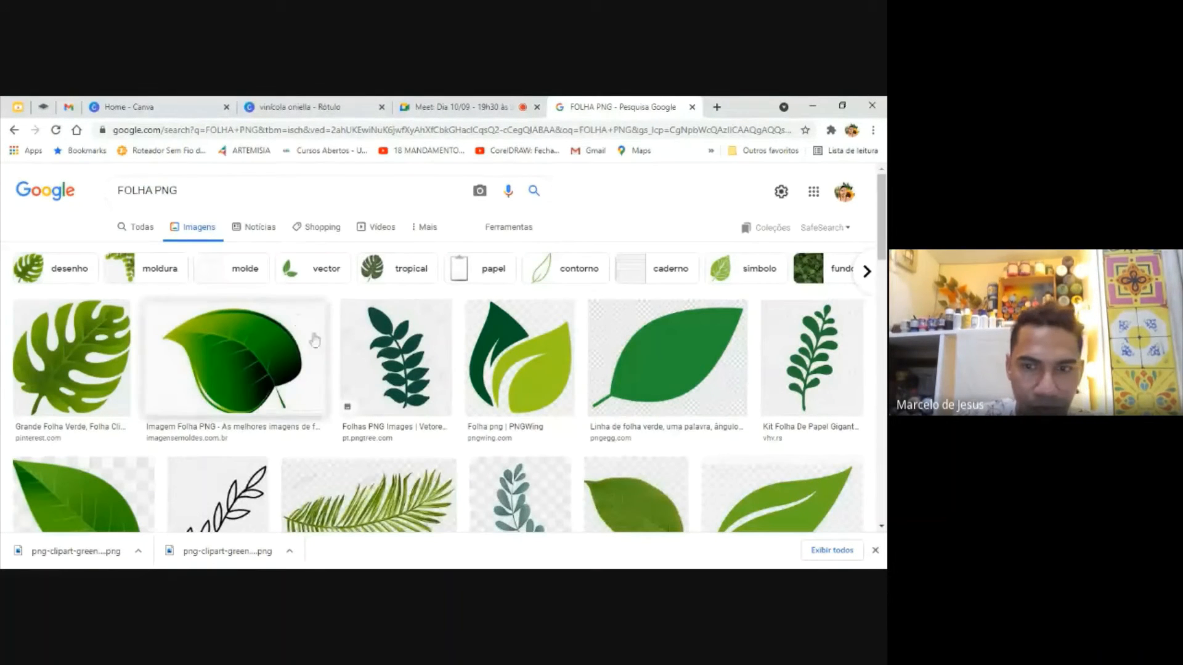
# Preview the cut-out tropical leaf, plain green leaf, leafy branch and two-tone leaf images to compare their backgrounds
pyautogui.click(135, 385)
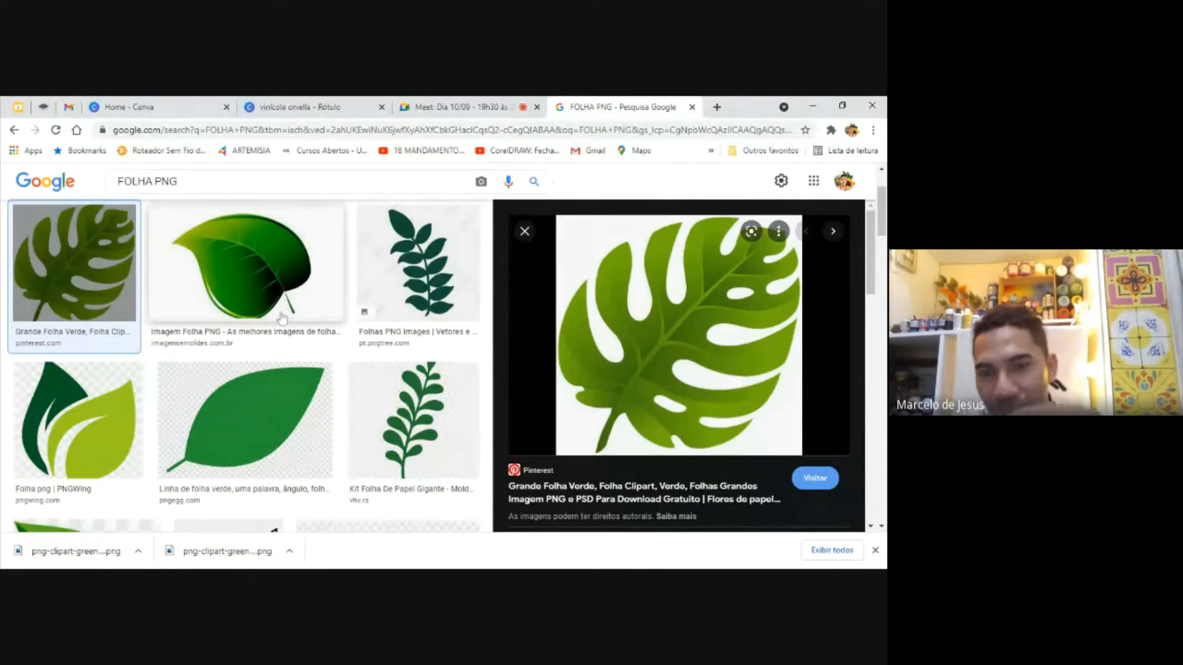
pyautogui.click(279, 429)
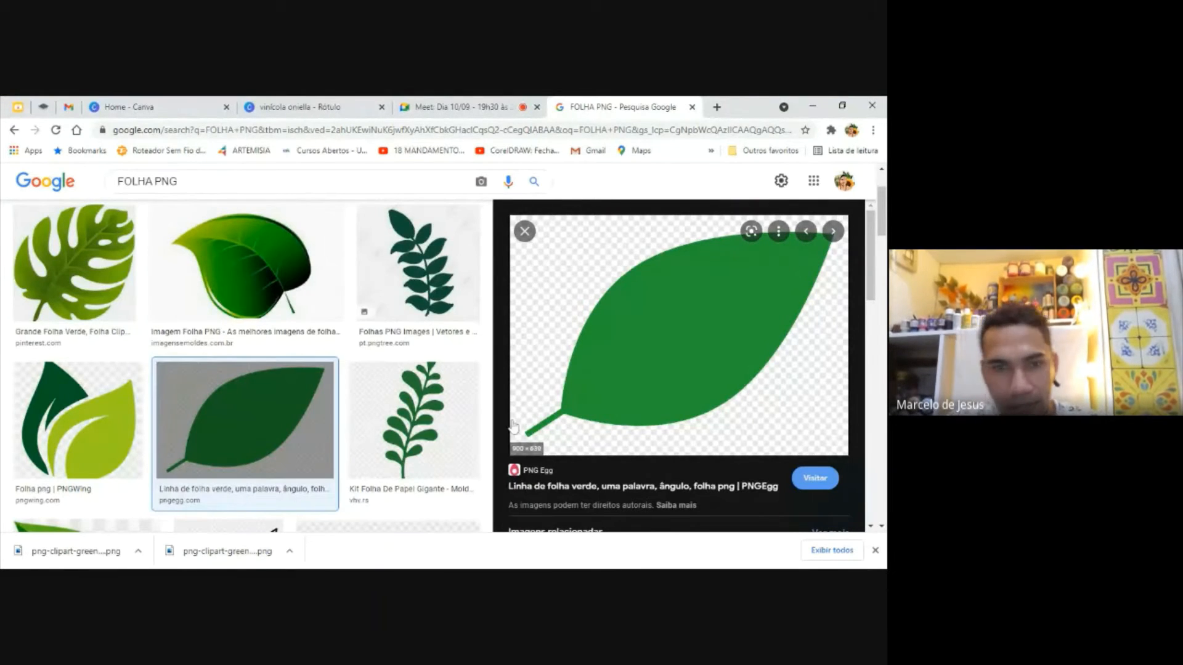
pyautogui.click(422, 414)
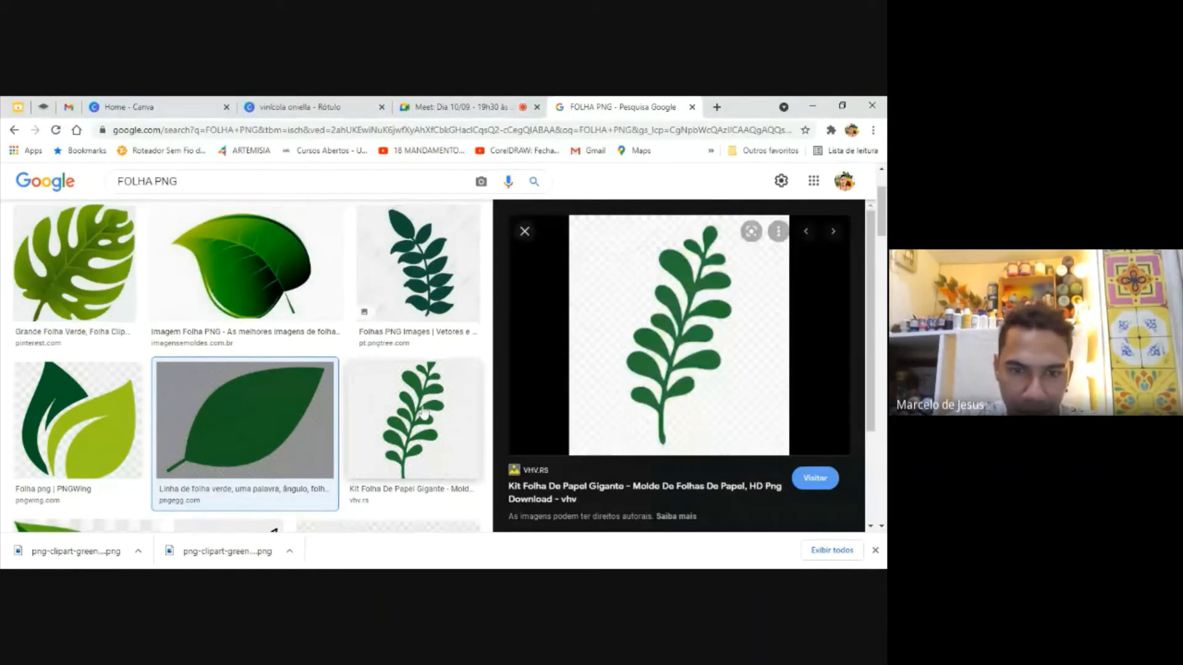
pyautogui.click(148, 423)
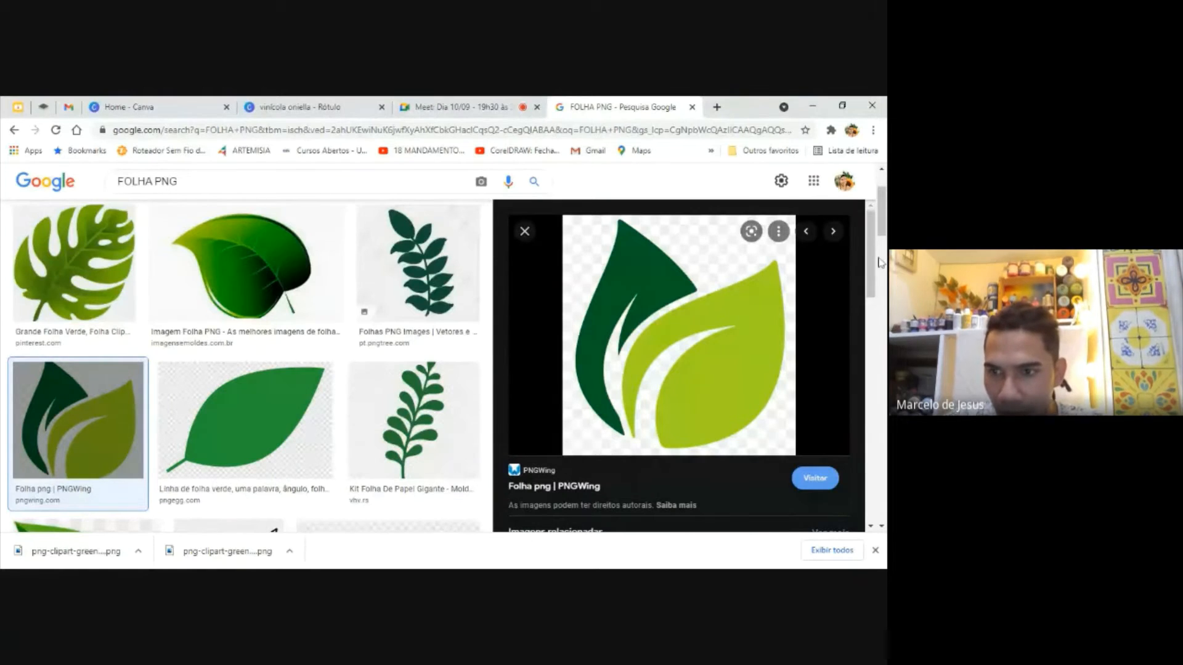
# Open the Pixabay Folha Planta Verde image from the related images and save it to the computer as a PNG
pyautogui.moveTo(873, 255); pyautogui.dragTo(874, 375)
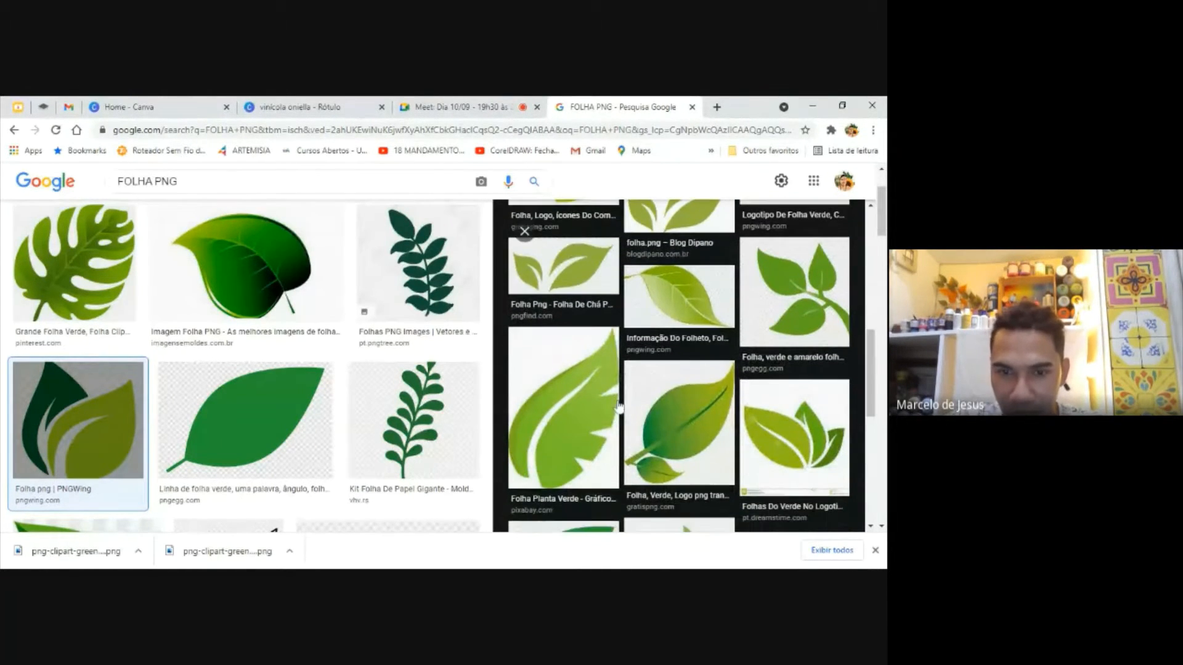
pyautogui.click(564, 414)
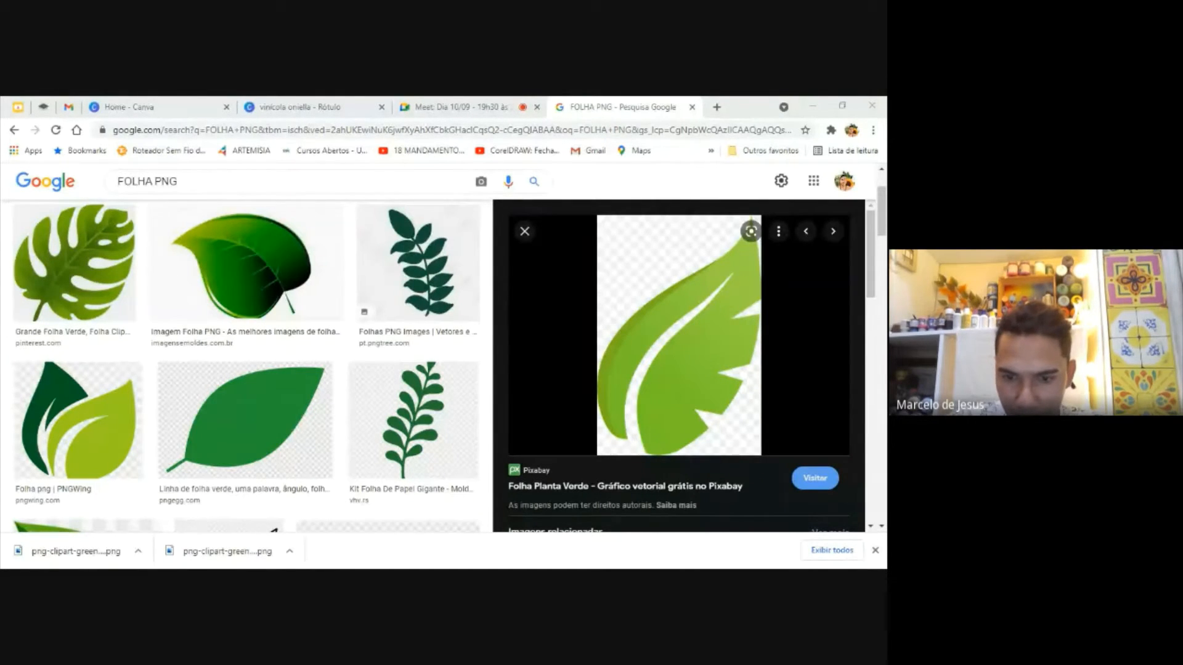
pyautogui.press('Return')
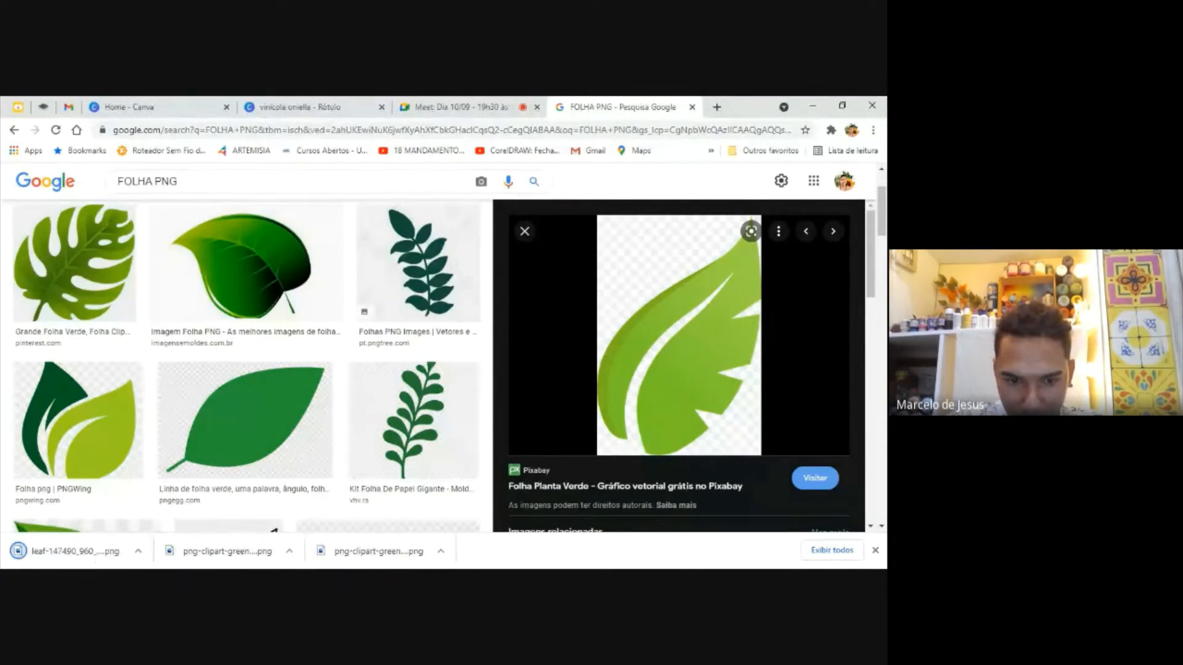
pyautogui.hotkey('alt', 'Tab')
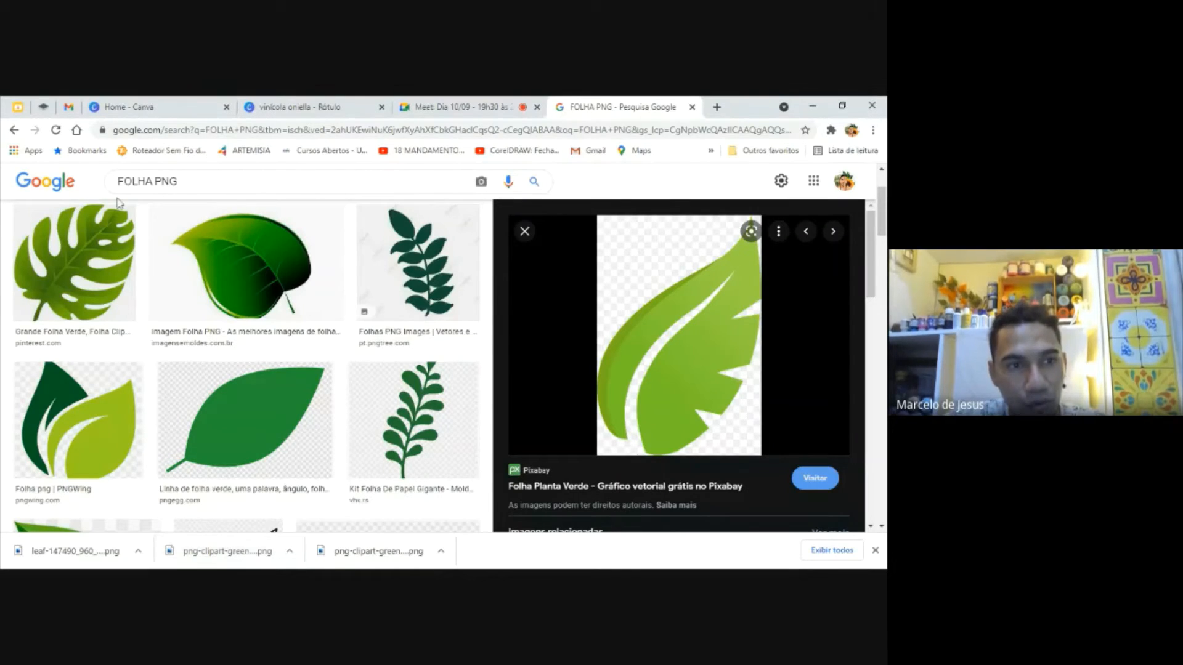
# Highlight the word PNG in the search query and switch back to the invitation design in Canva
pyautogui.tripleClick(132, 181)
pyautogui.click(165, 181)
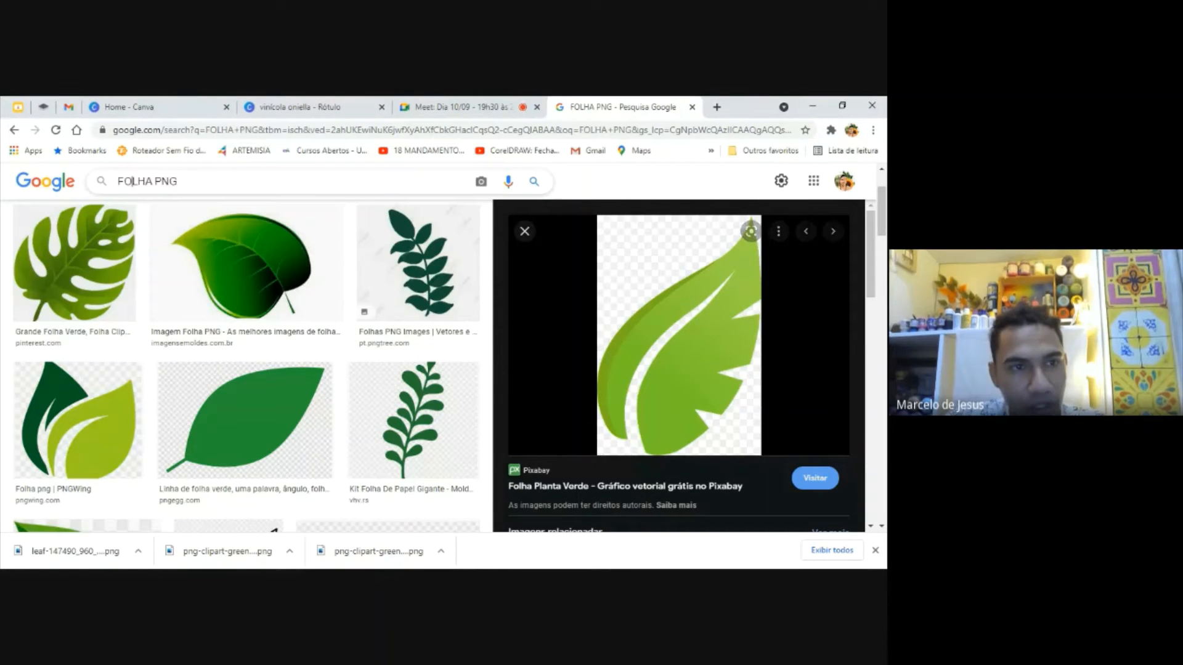
pyautogui.doubleClick(166, 182)
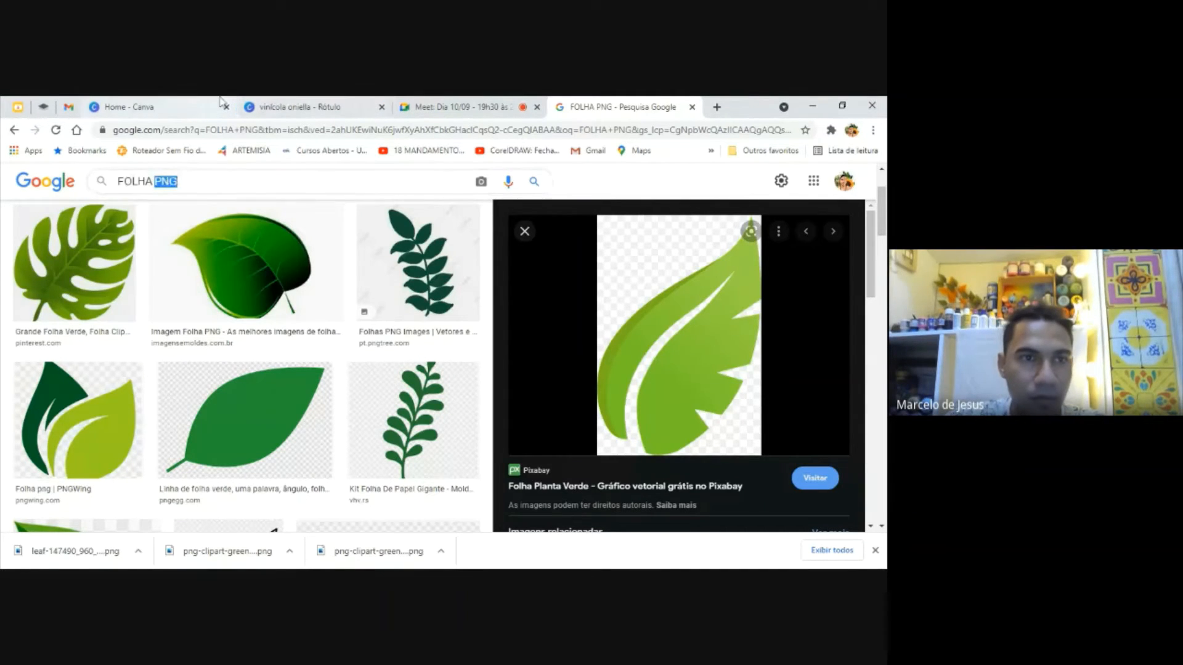
pyautogui.click(179, 107)
pyautogui.click(306, 108)
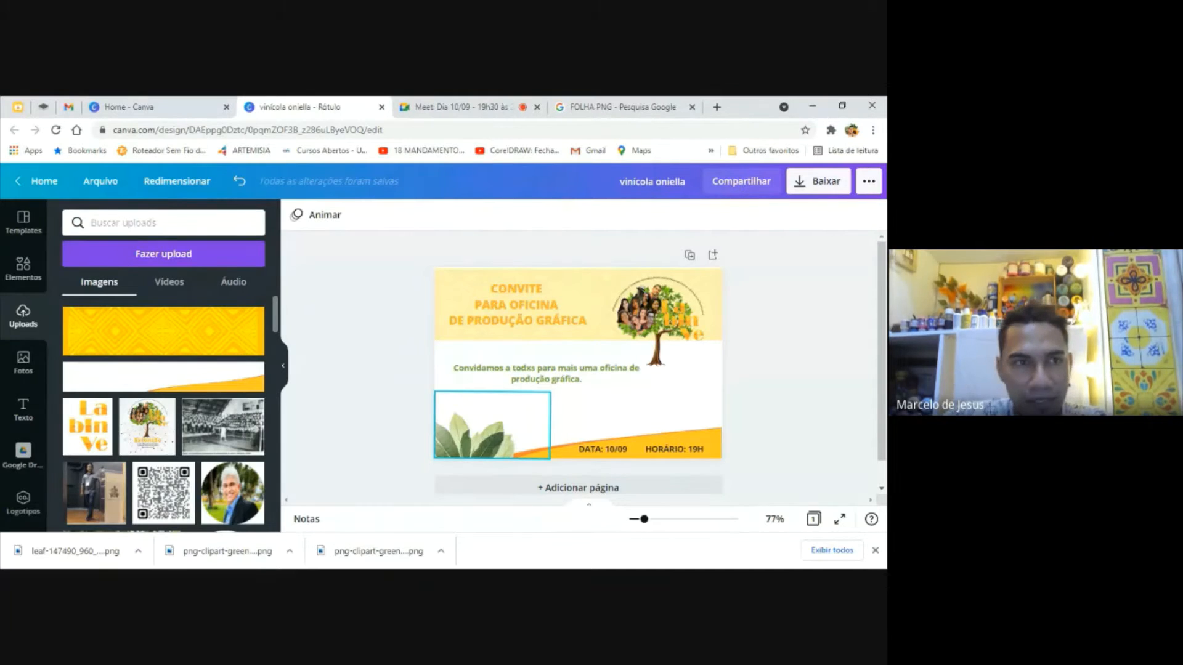
# Switch to remove.bg, upload the downloaded png-clipart-green leaf image to remove its background, and download the preview-size result
pyautogui.click(399, 385)
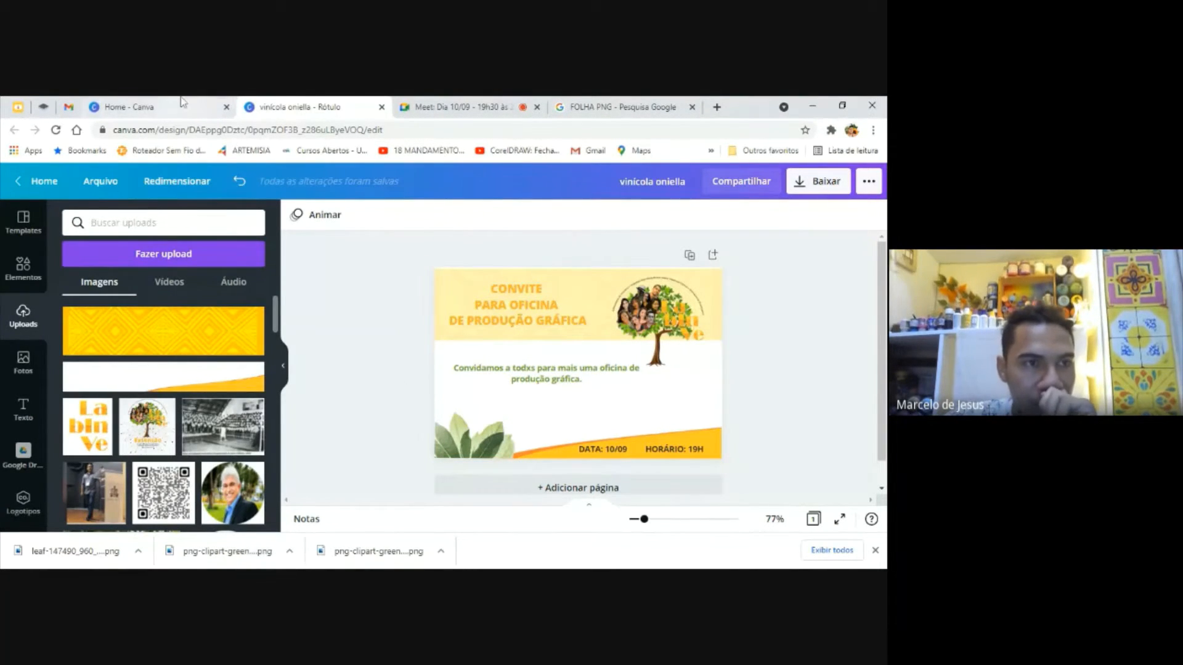
pyautogui.click(46, 102)
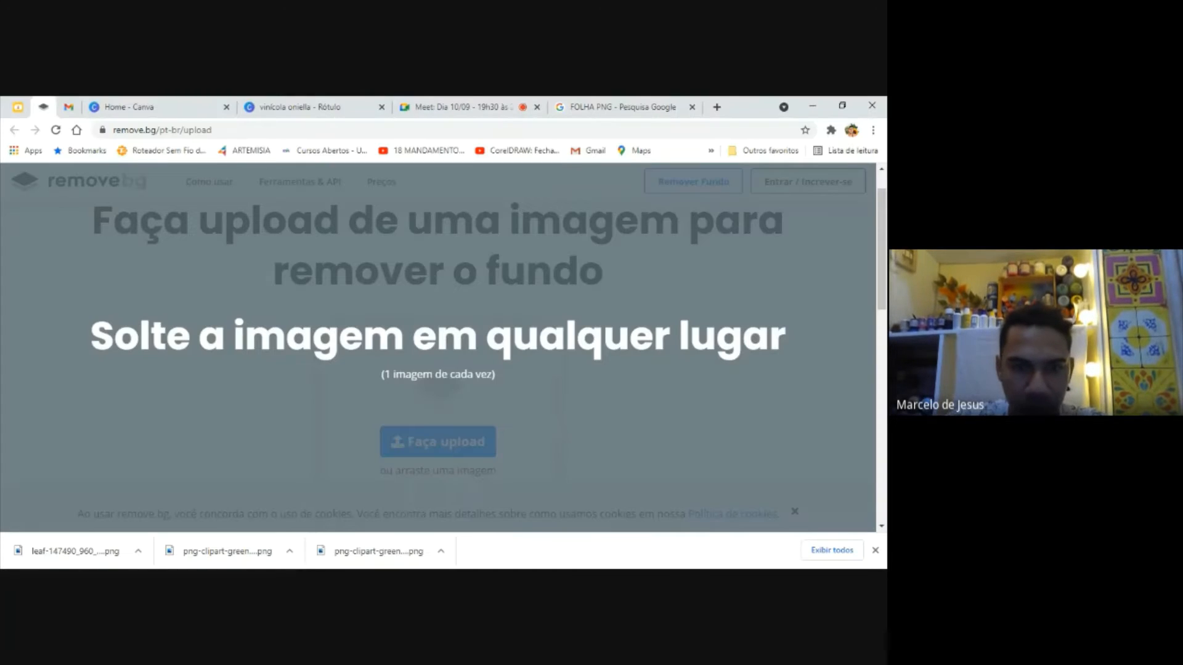
pyautogui.moveTo(75, 551); pyautogui.dragTo(437, 348)
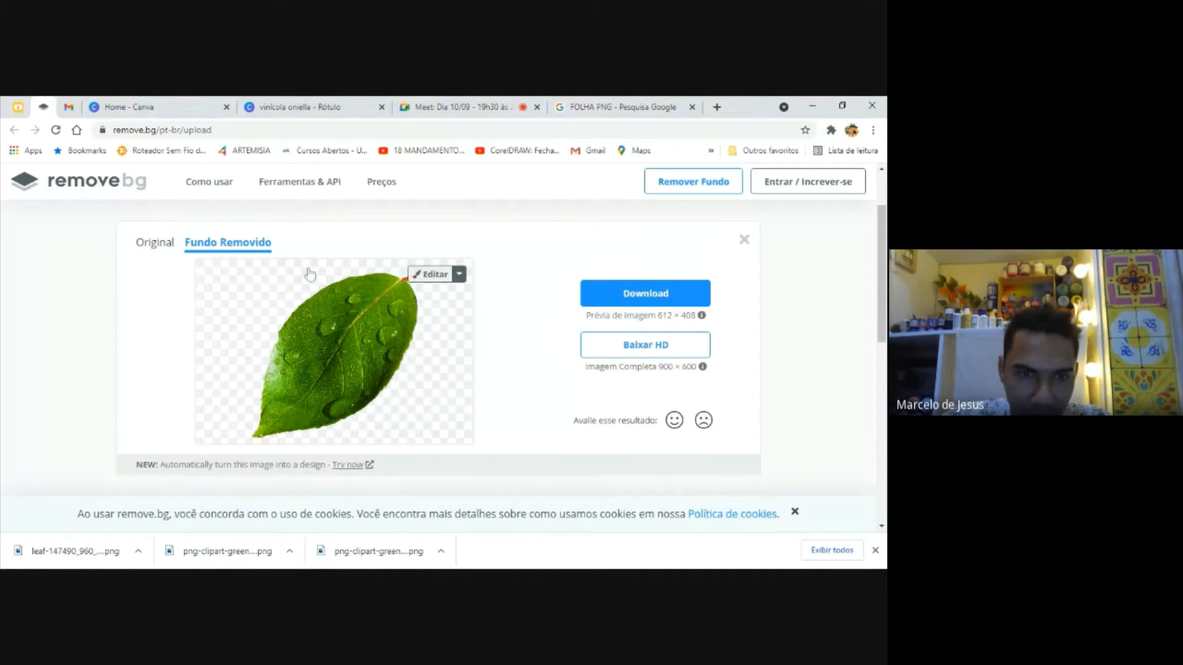
pyautogui.click(679, 293)
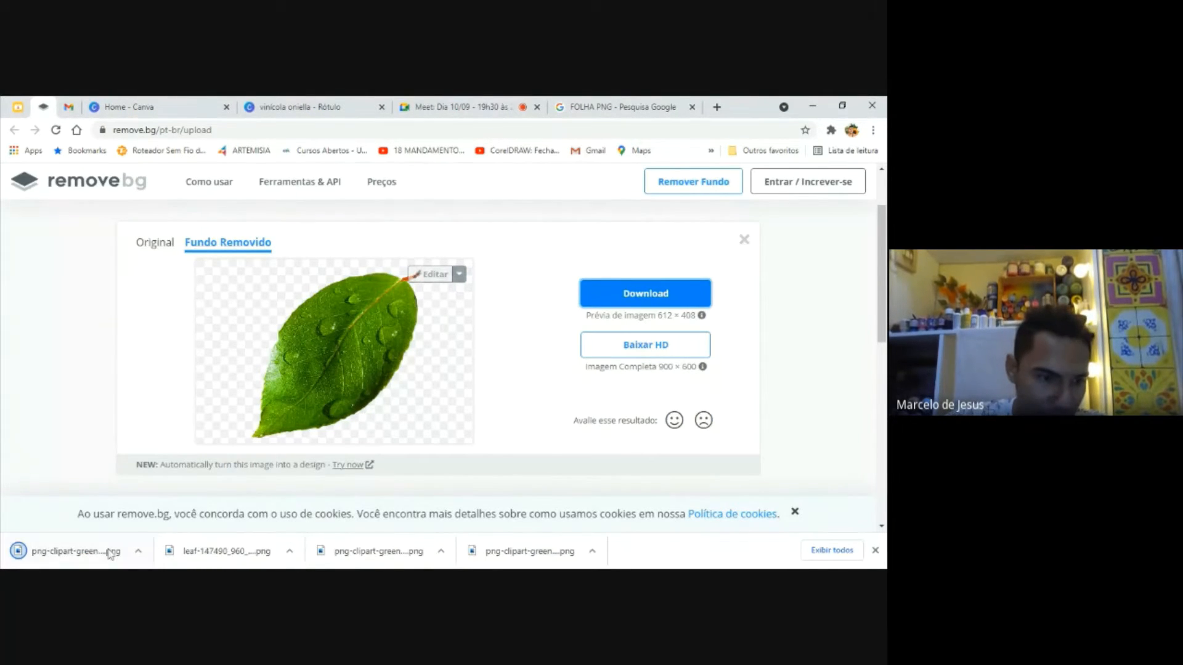
# Open the downloaded background-free leaf PNG to check it, and close the viewer
pyautogui.click(88, 558)
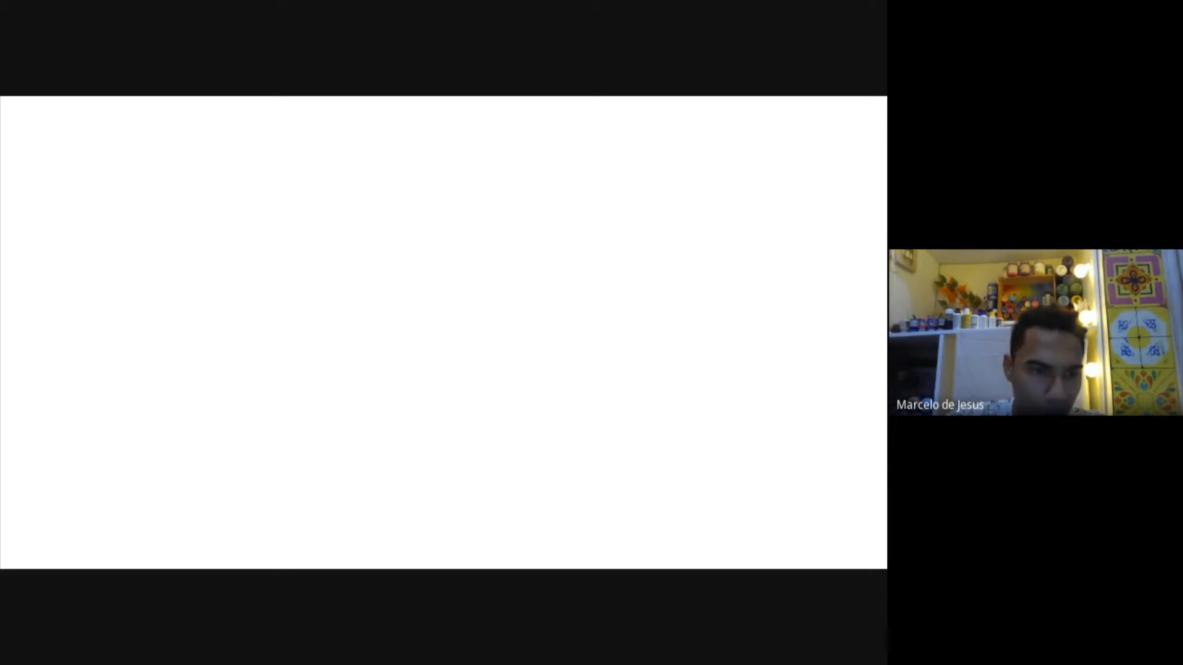
pyautogui.click(90, 554)
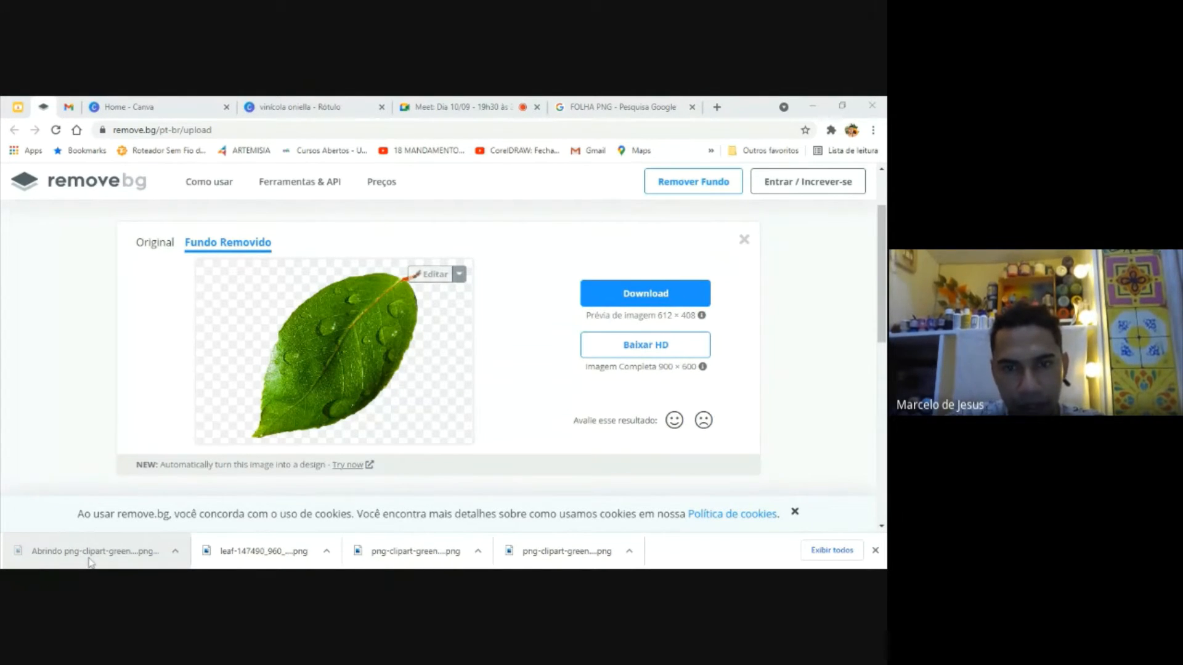
pyautogui.click(873, 104)
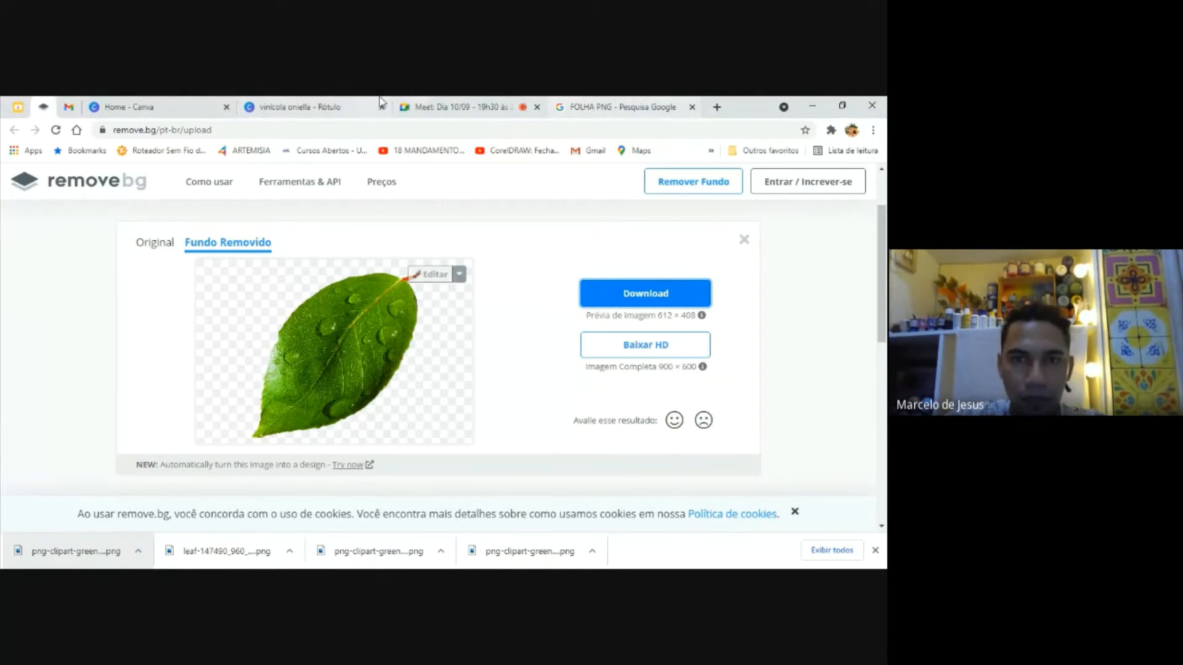
# Return to the invitation design in Canva and inspect the bounds of the title text and the tree logo
pyautogui.click(332, 103)
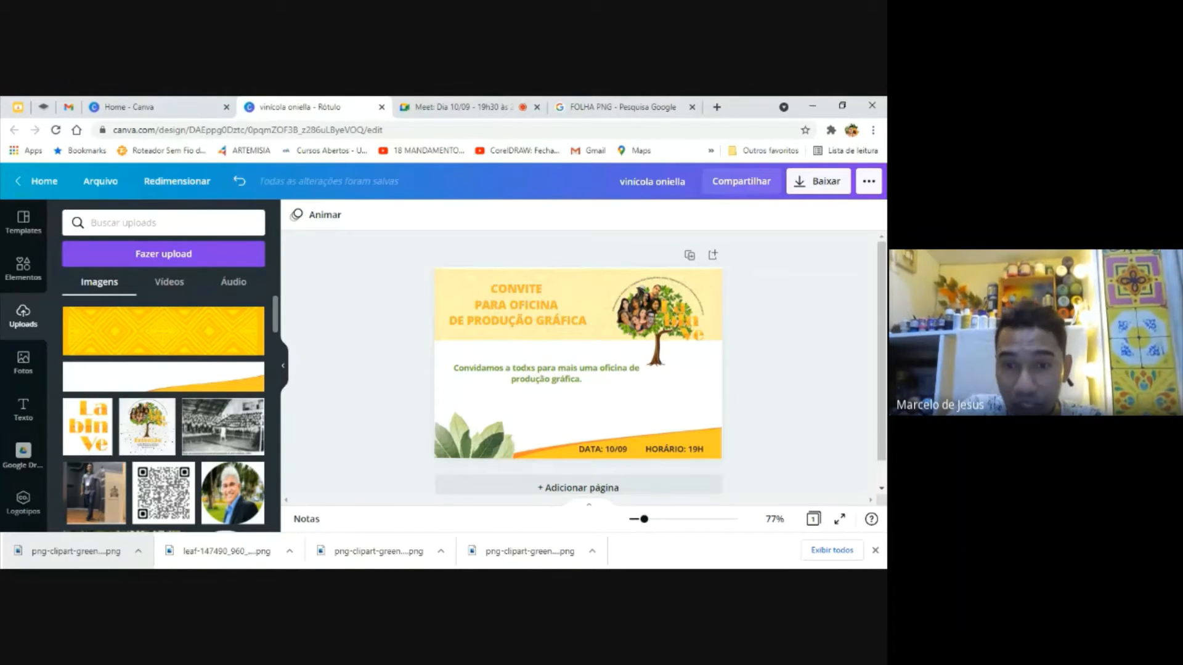
pyautogui.click(583, 302)
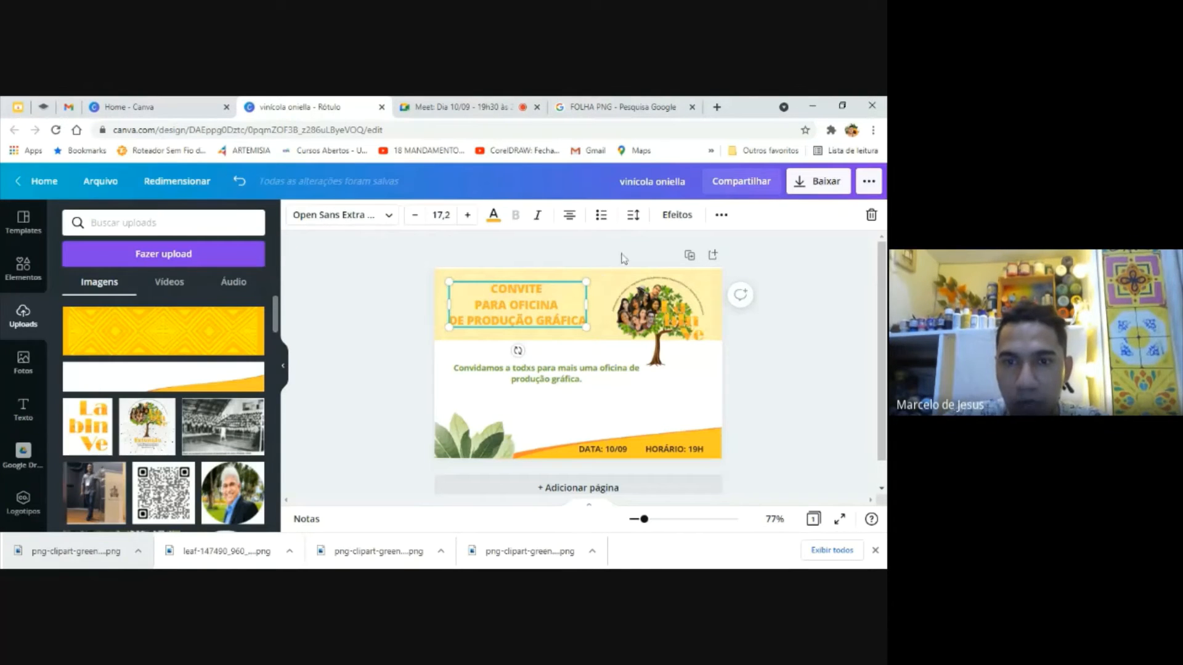
pyautogui.click(607, 285)
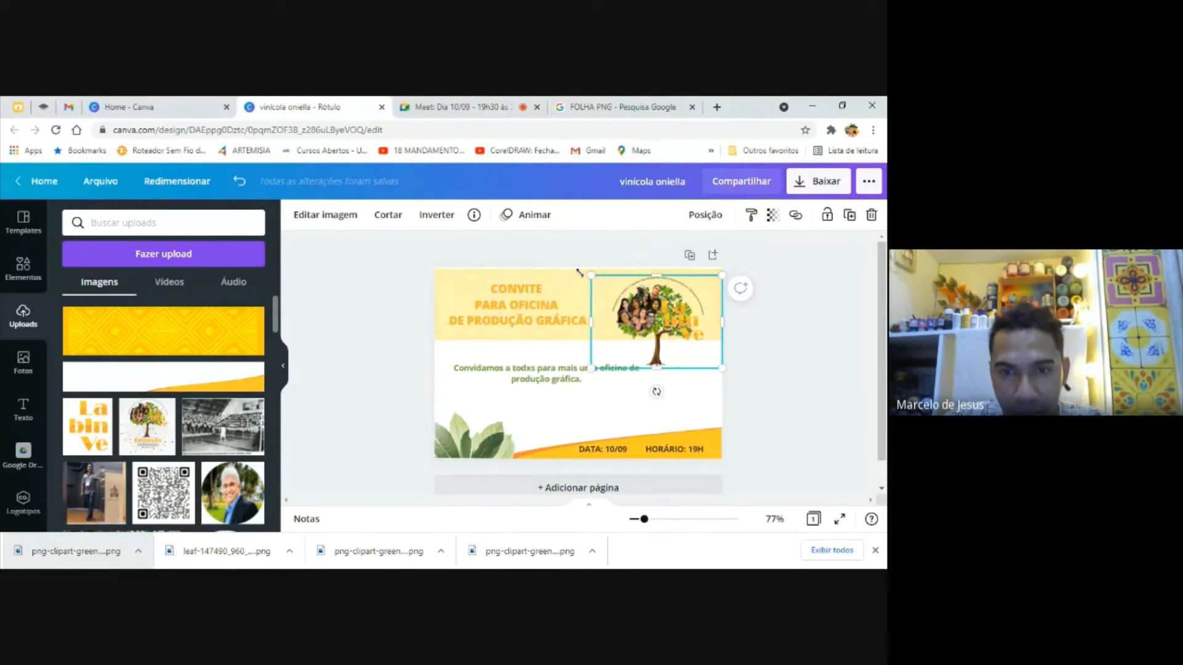
pyautogui.click(792, 349)
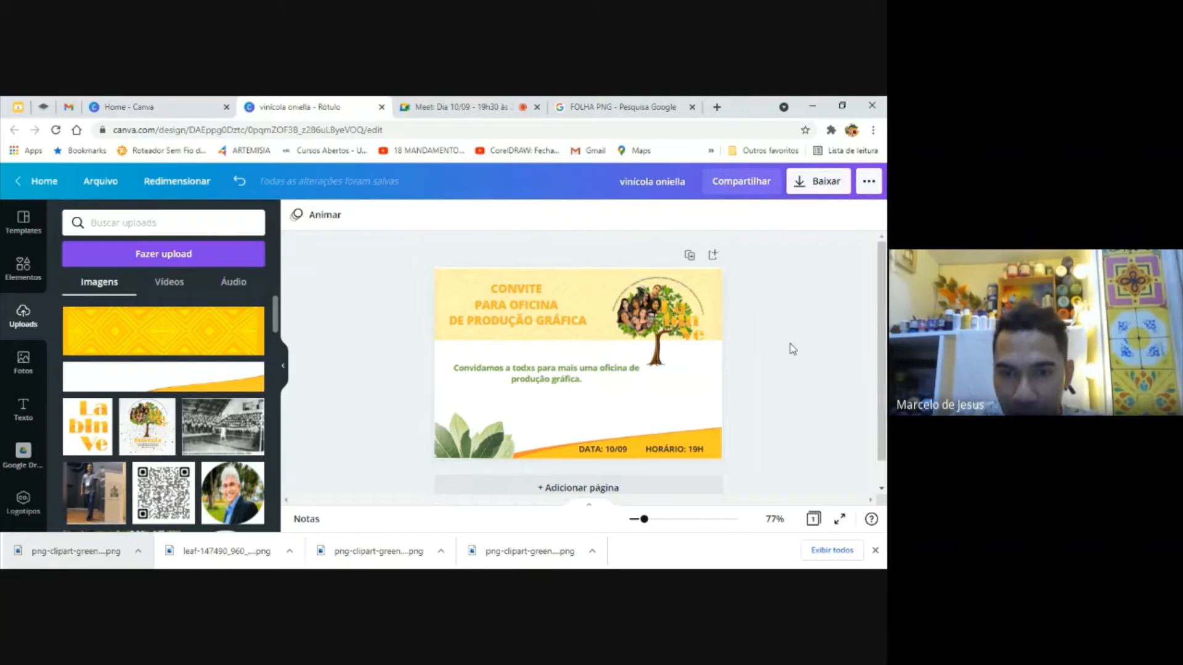
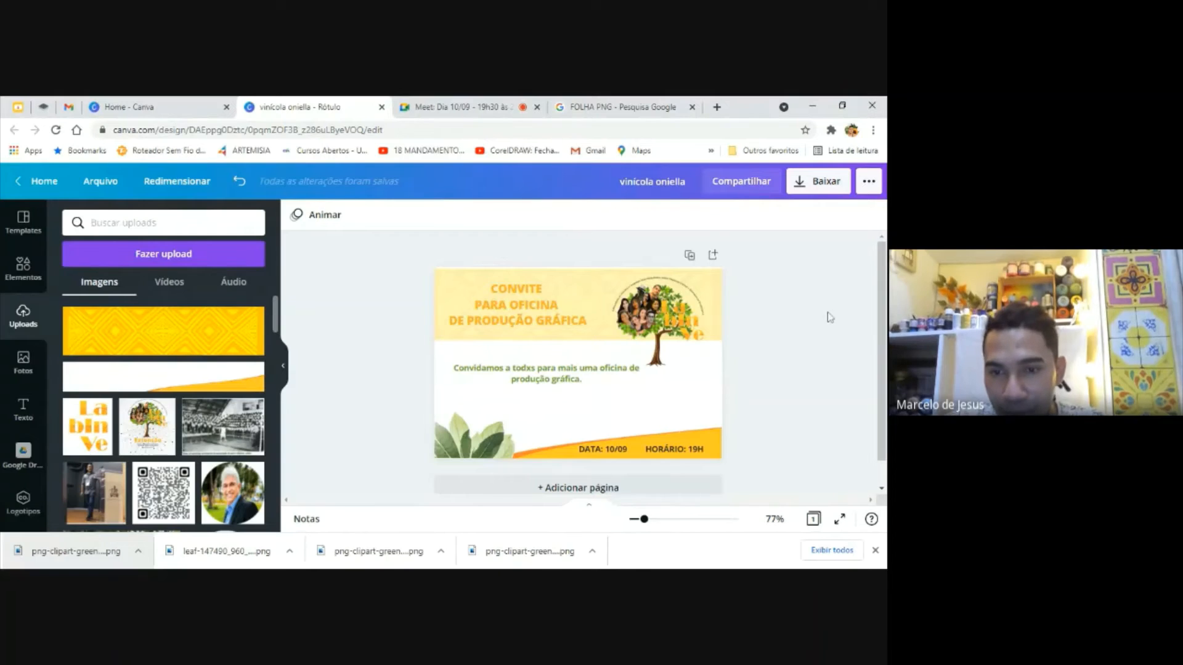
# Search the elements library for "folhas em galhos" and browse the leaf branch results
pyautogui.click(667, 316)
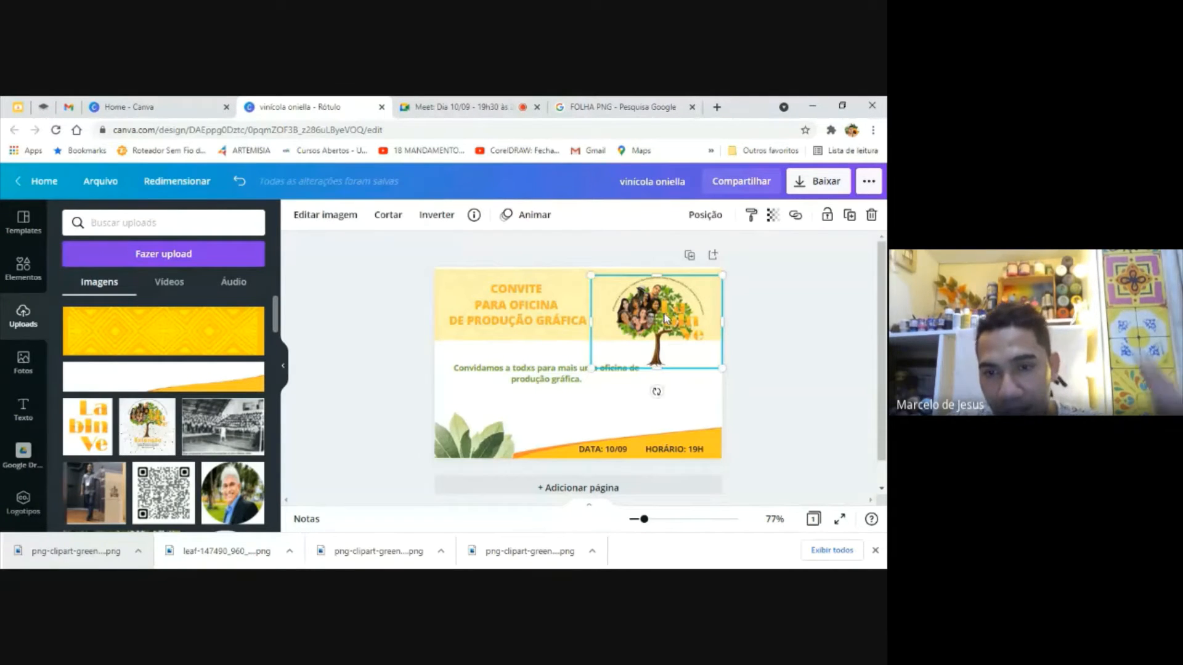
pyautogui.click(475, 448)
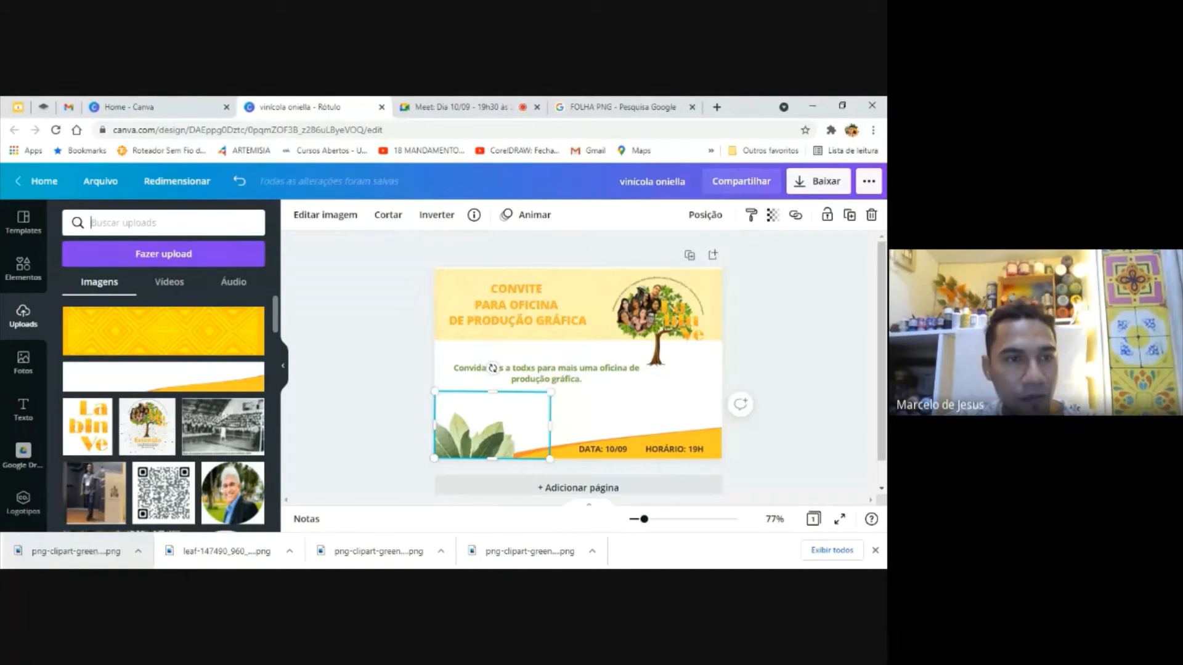
pyautogui.click(23, 268)
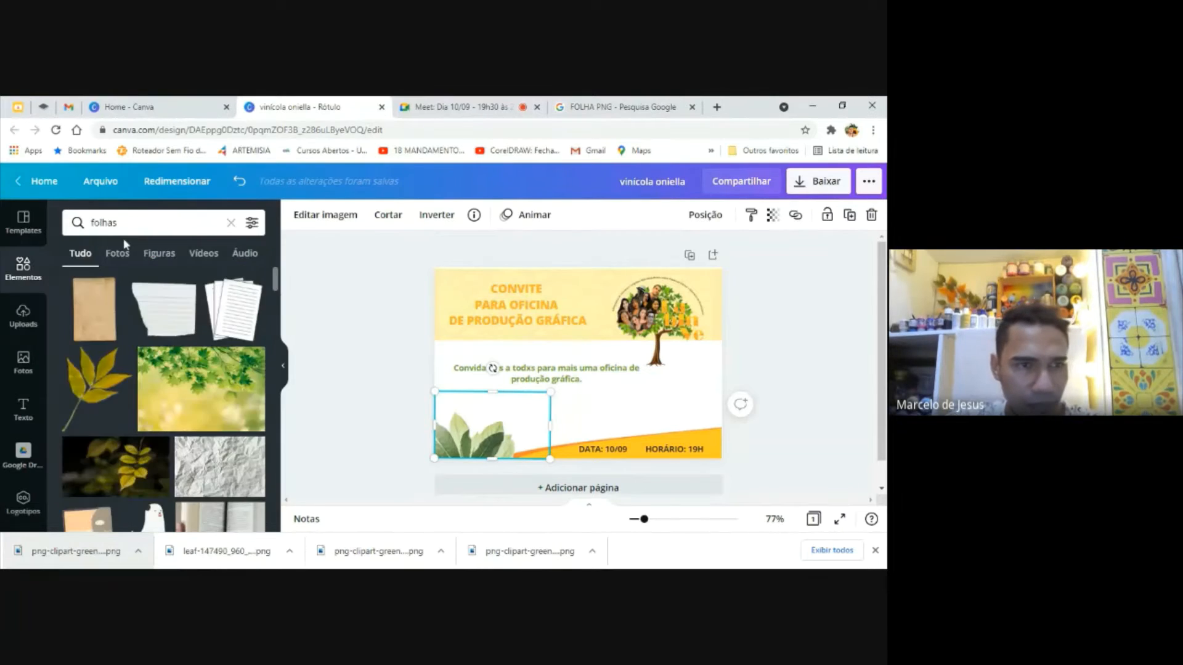
pyautogui.click(135, 222)
pyautogui.write('E')
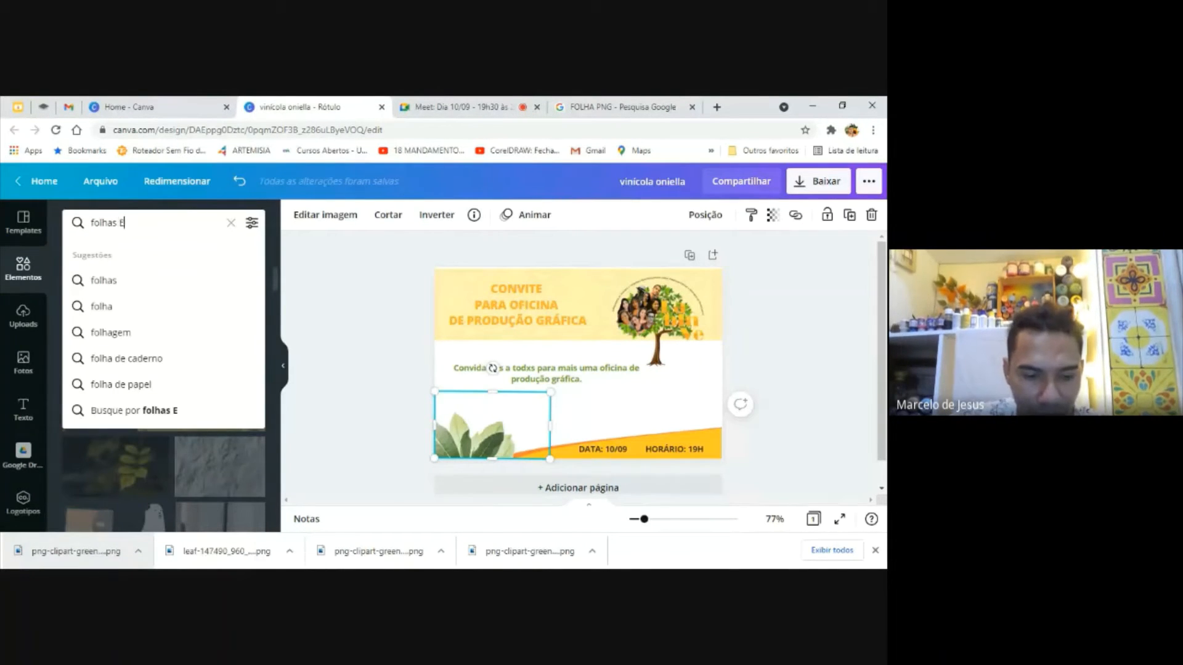
pyautogui.write('M')
pyautogui.press('BackSpace')
pyautogui.press('BackSpace')
pyautogui.press('BackSpace')
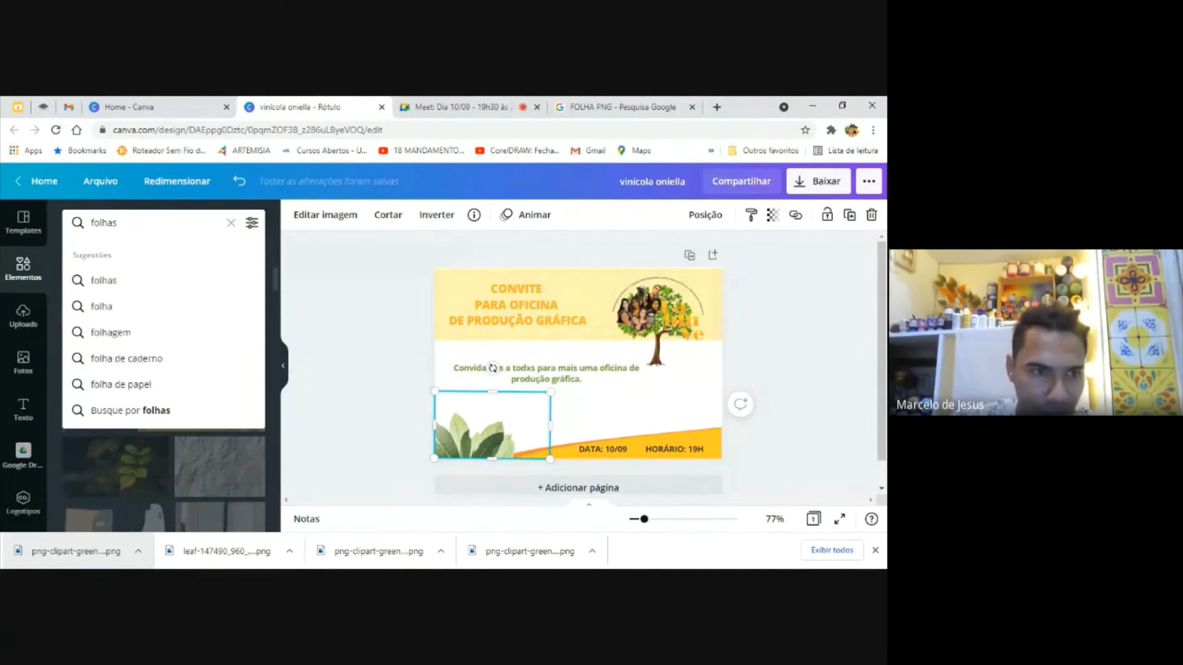
pyautogui.write('em galhos')
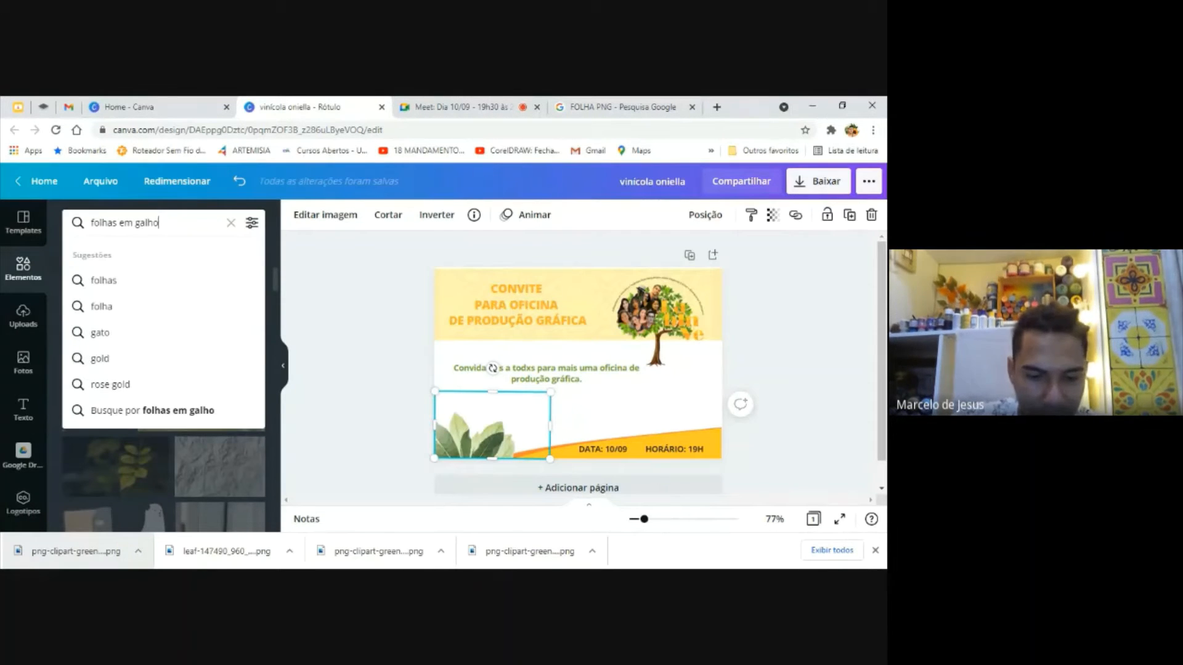
pyautogui.press('Return')
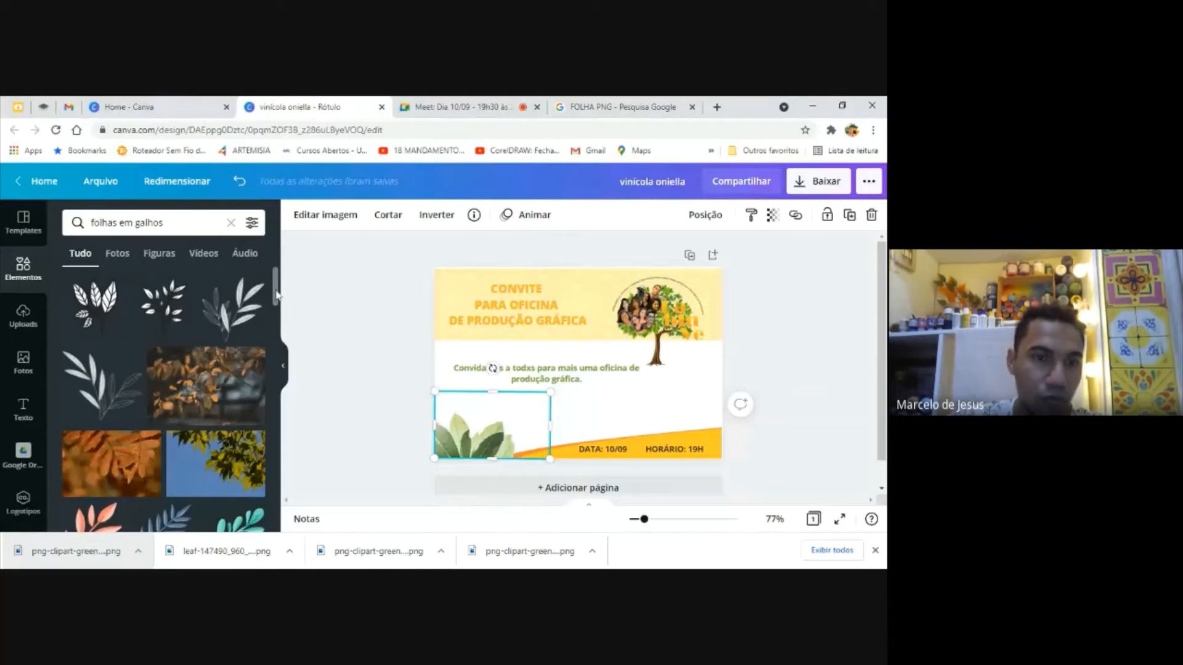
pyautogui.moveTo(276, 297)
pyautogui.mouseDown()
pyautogui.moveTo(282, 361)
pyautogui.moveTo(283, 317)
pyautogui.mouseUp()
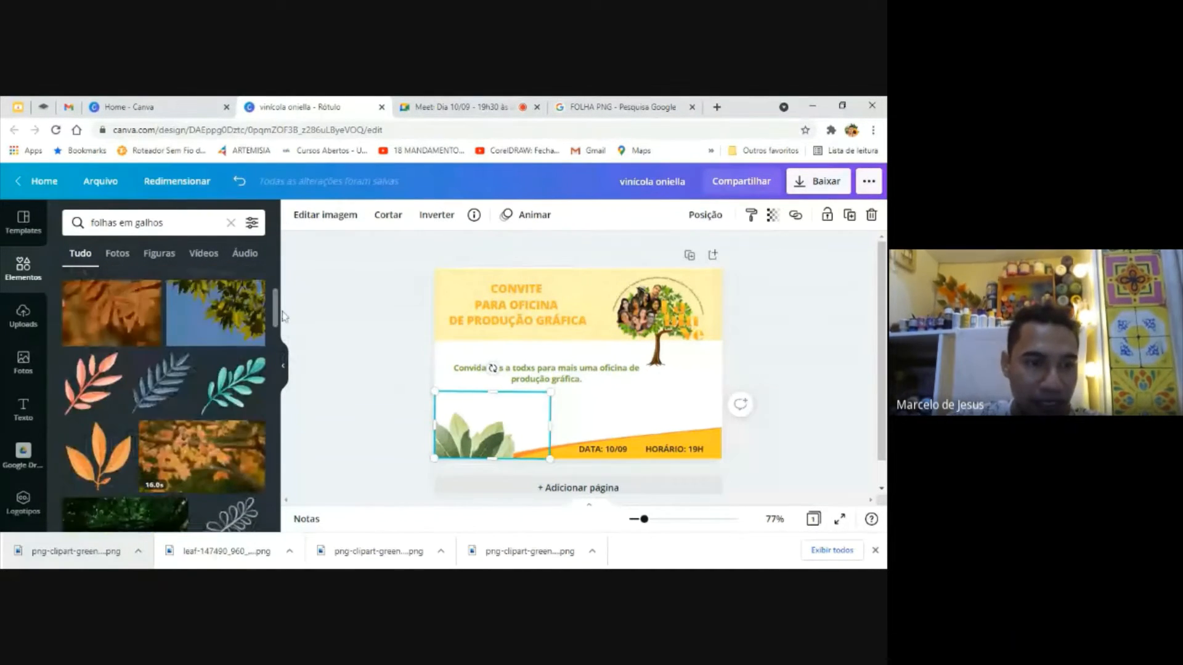
# Try the coral leaf branch at a reduced size below the tree logo, and delete it from the invitation
pyautogui.click(94, 384)
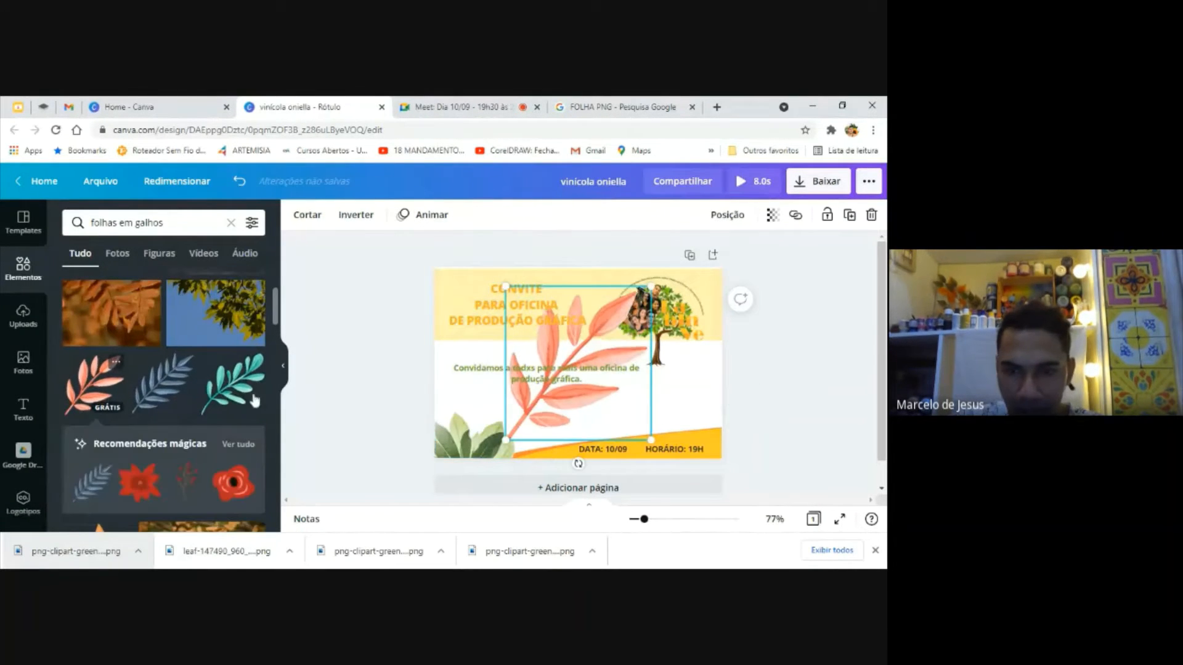
pyautogui.moveTo(651, 287); pyautogui.dragTo(587, 356)
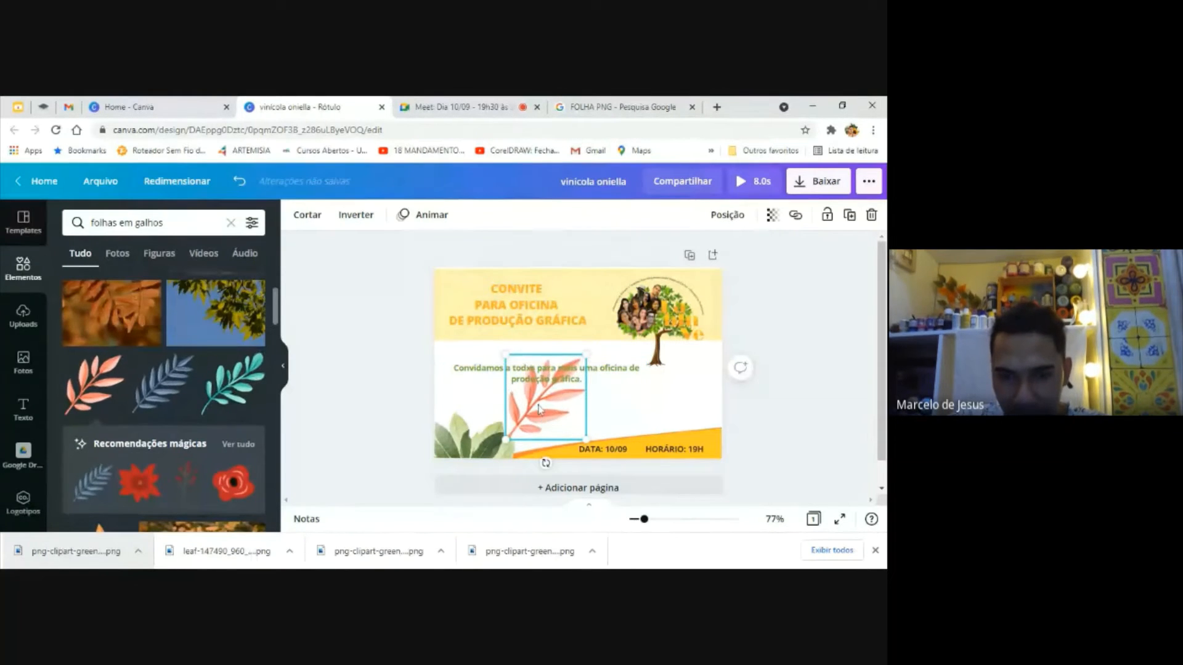
pyautogui.moveTo(537, 408); pyautogui.dragTo(675, 404)
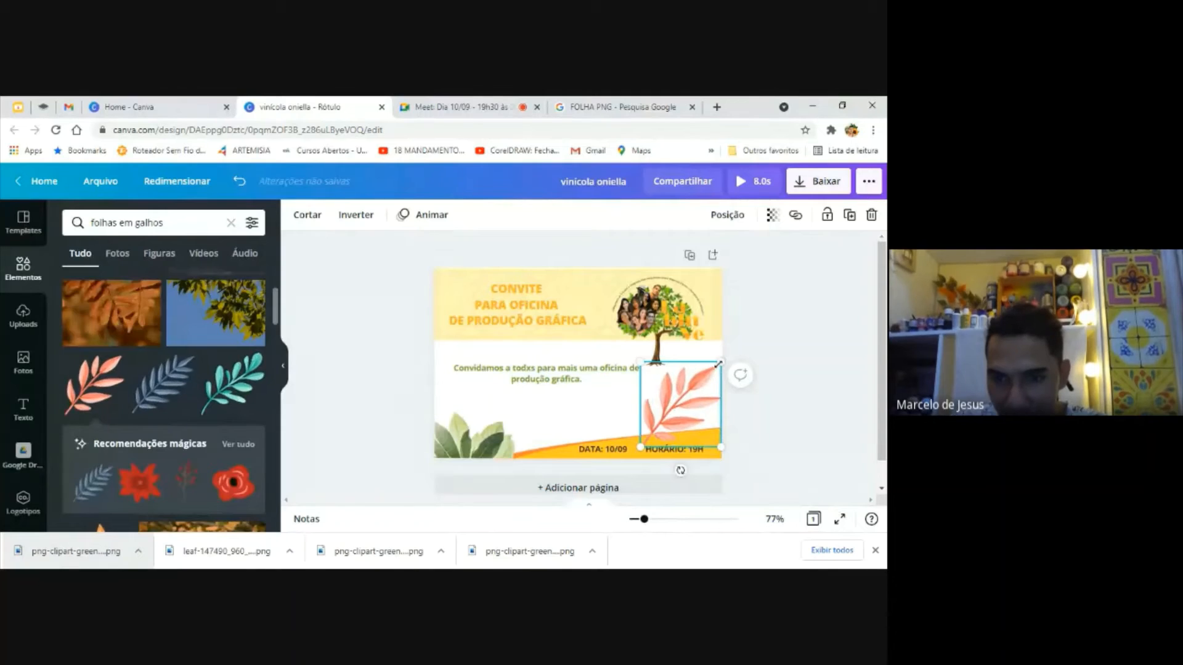
pyautogui.moveTo(715, 366); pyautogui.dragTo(705, 379)
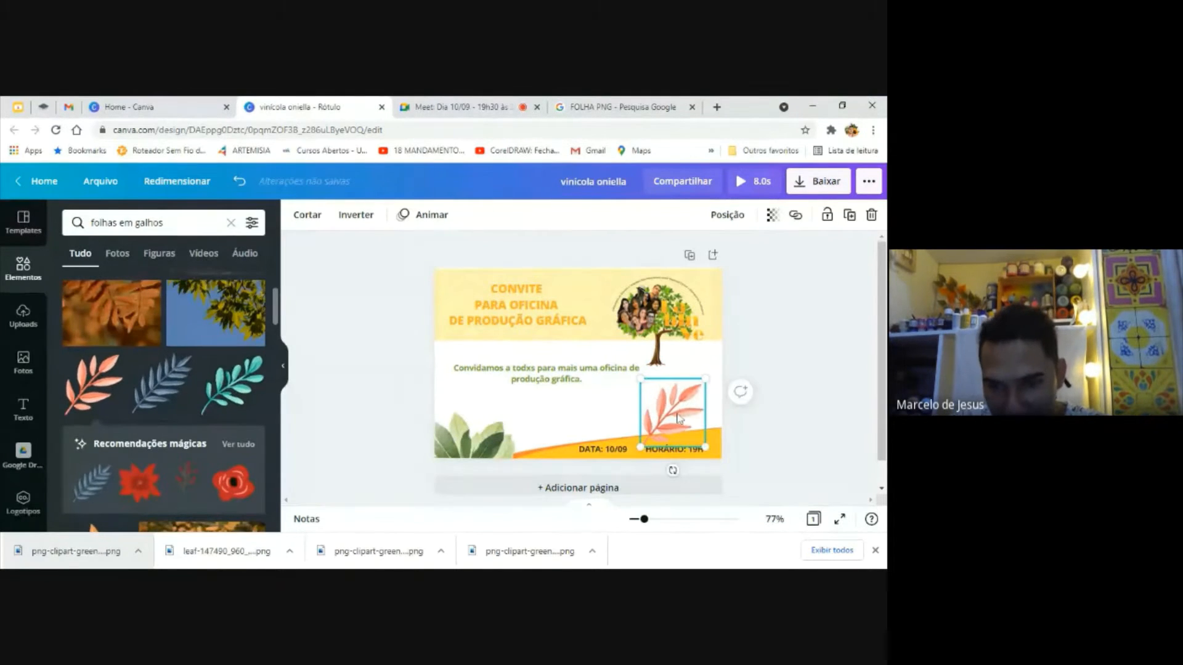
pyautogui.moveTo(677, 418); pyautogui.dragTo(692, 402)
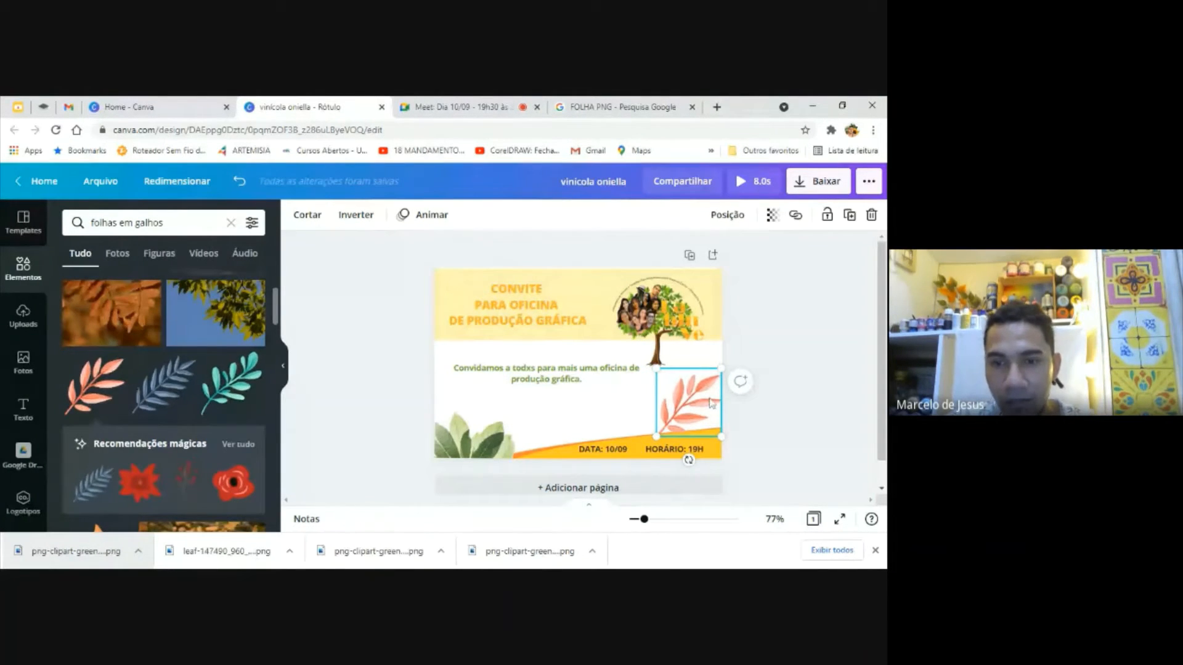
pyautogui.press('Delete')
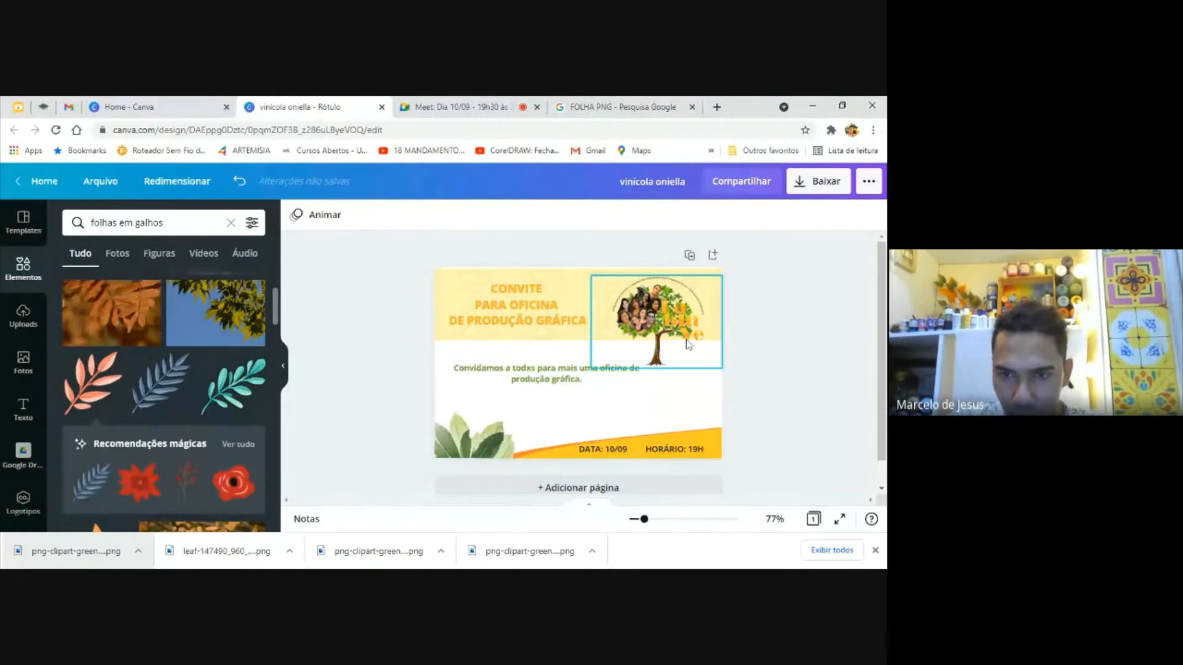
# Stretch the yellow patterned banner behind the title downward until it covers the whole invitation
pyautogui.click(678, 332)
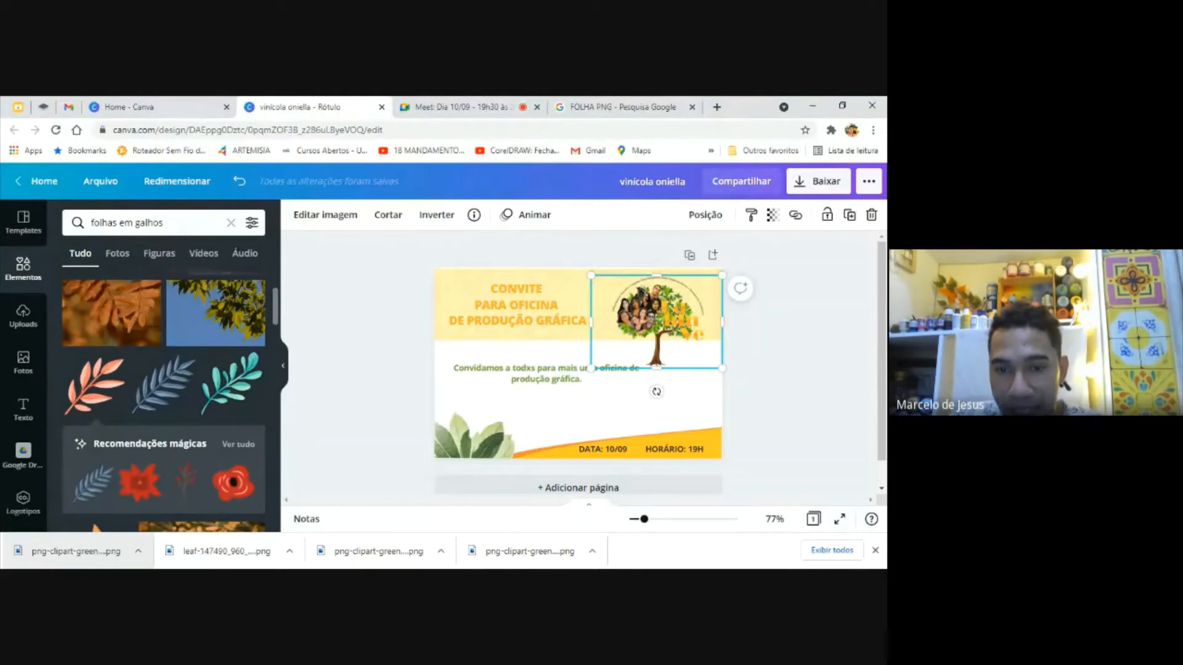
pyautogui.click(778, 410)
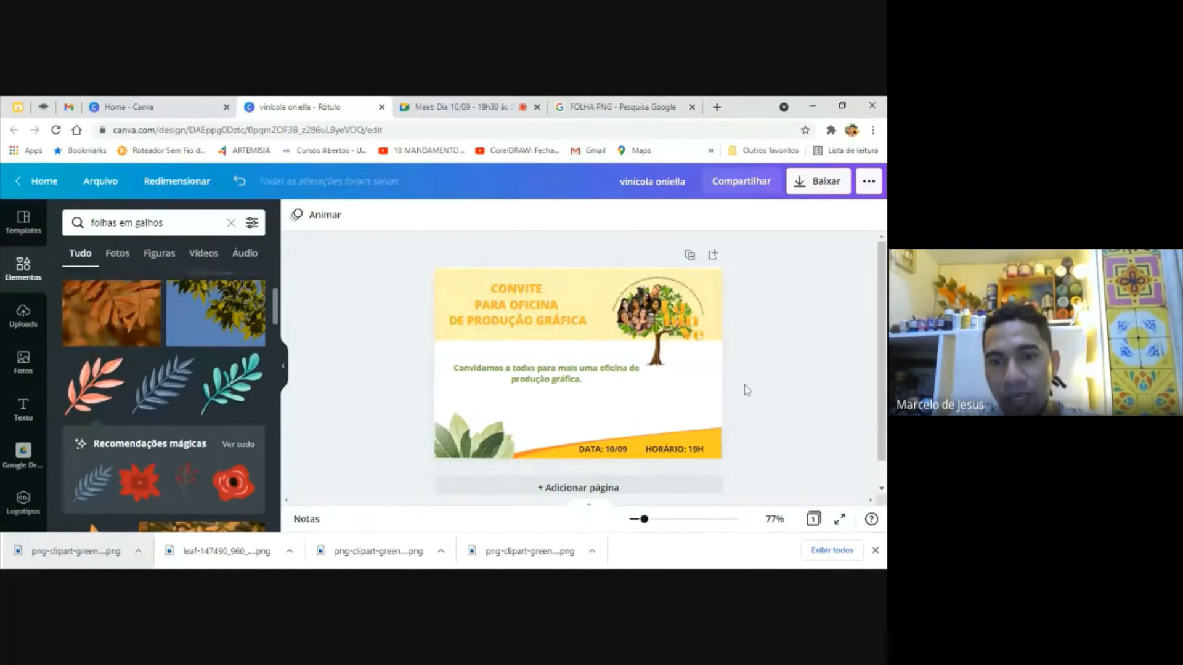
pyautogui.click(595, 280)
pyautogui.click(579, 275)
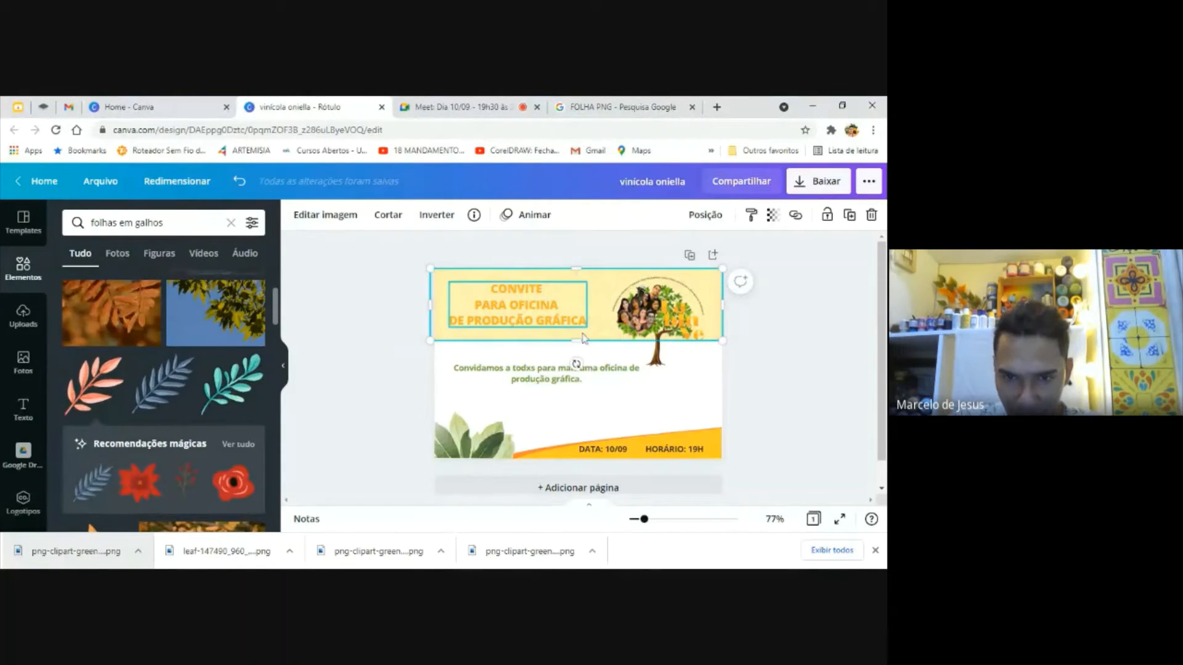
pyautogui.moveTo(574, 340); pyautogui.dragTo(573, 458)
pyautogui.click(759, 414)
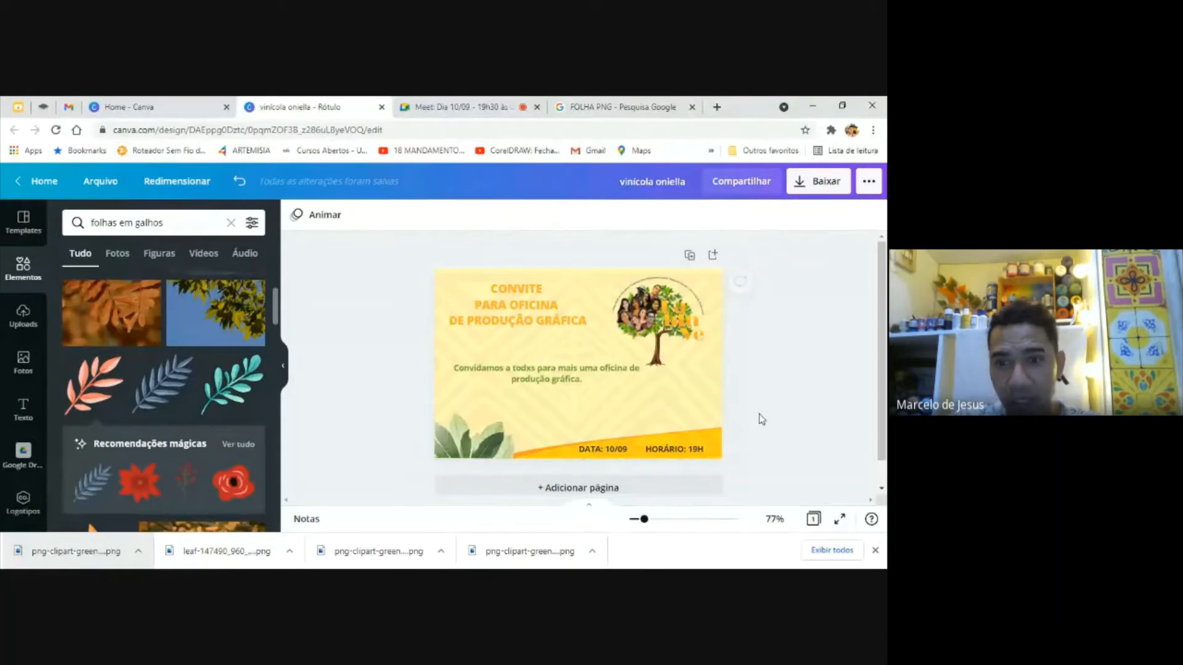
# Search the elements library for "moitas"
pyautogui.click(688, 408)
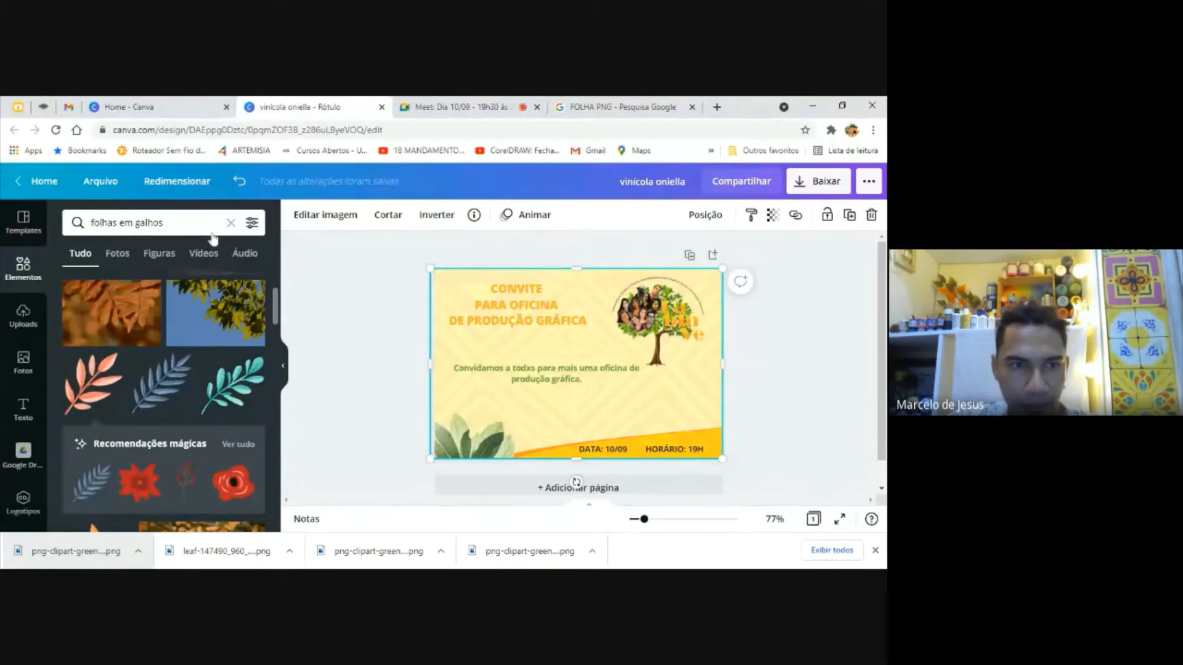
pyautogui.click(185, 223)
pyautogui.hotkey('ctrl', 'a')
pyautogui.write('m')
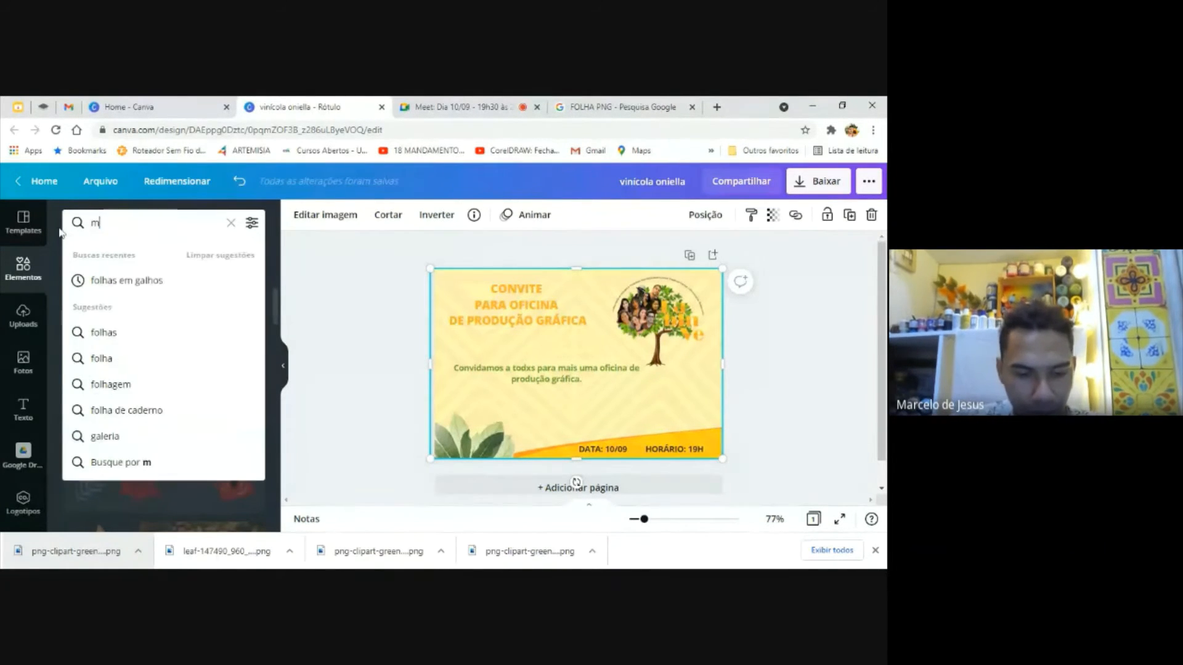
pyautogui.write('oitas')
pyautogui.press('Return')
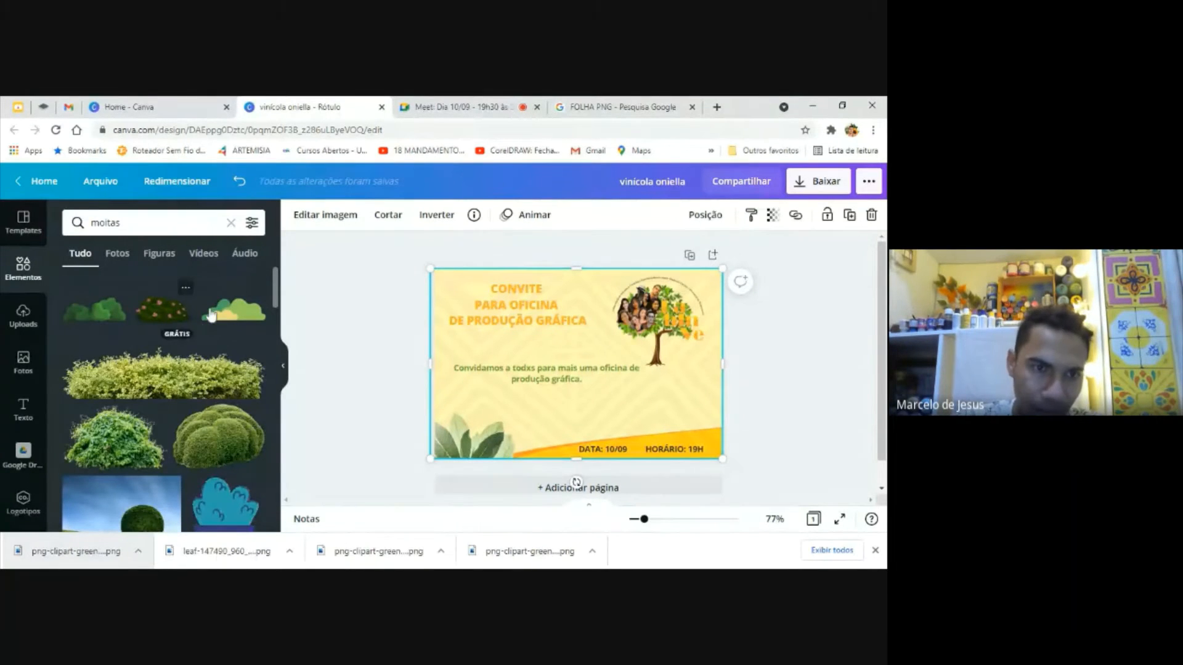
# Search the elements library for "folhas soltas" and browse further down the results
pyautogui.doubleClick(149, 223)
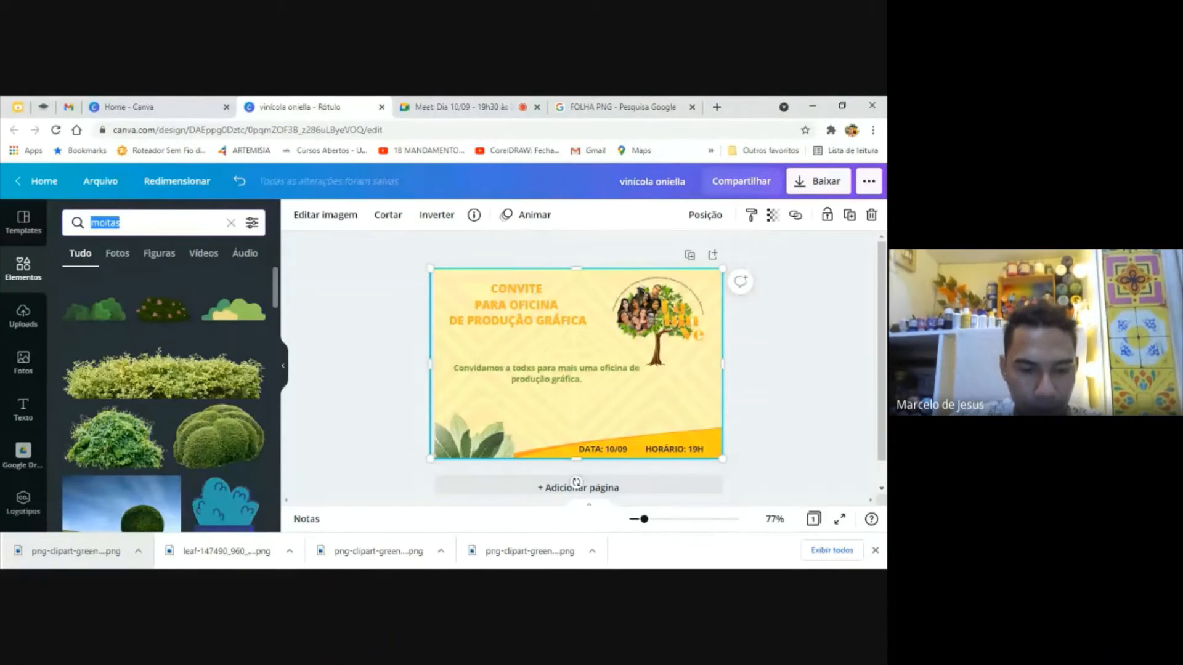
pyautogui.write('folhas soltas')
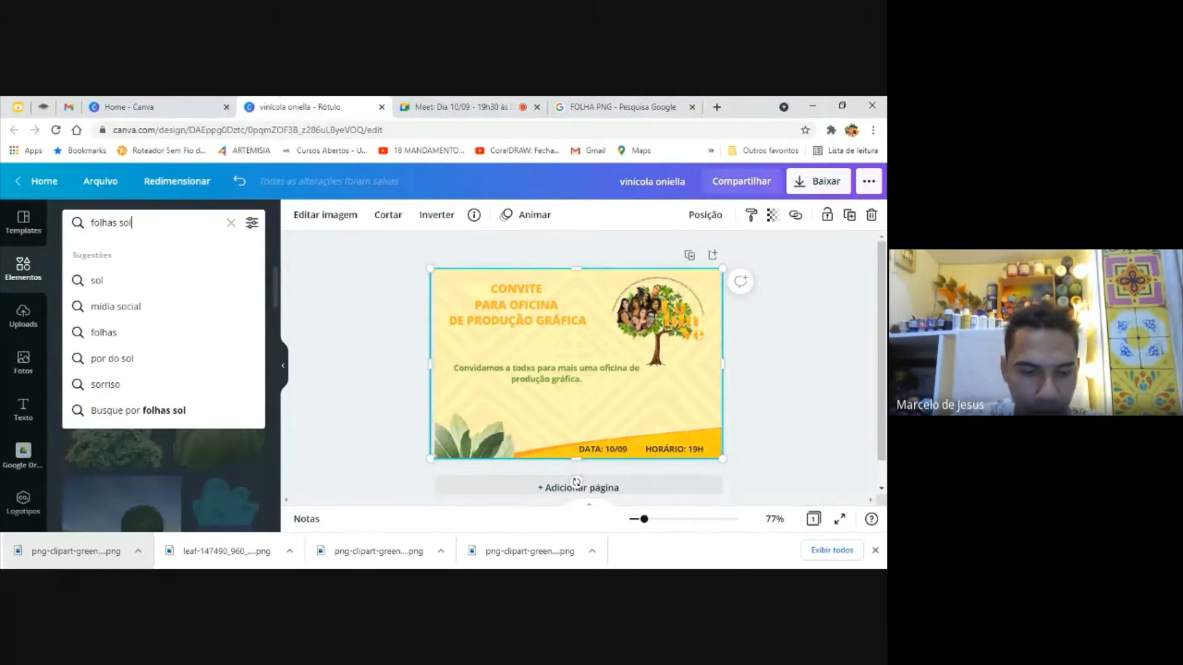
pyautogui.press('Return')
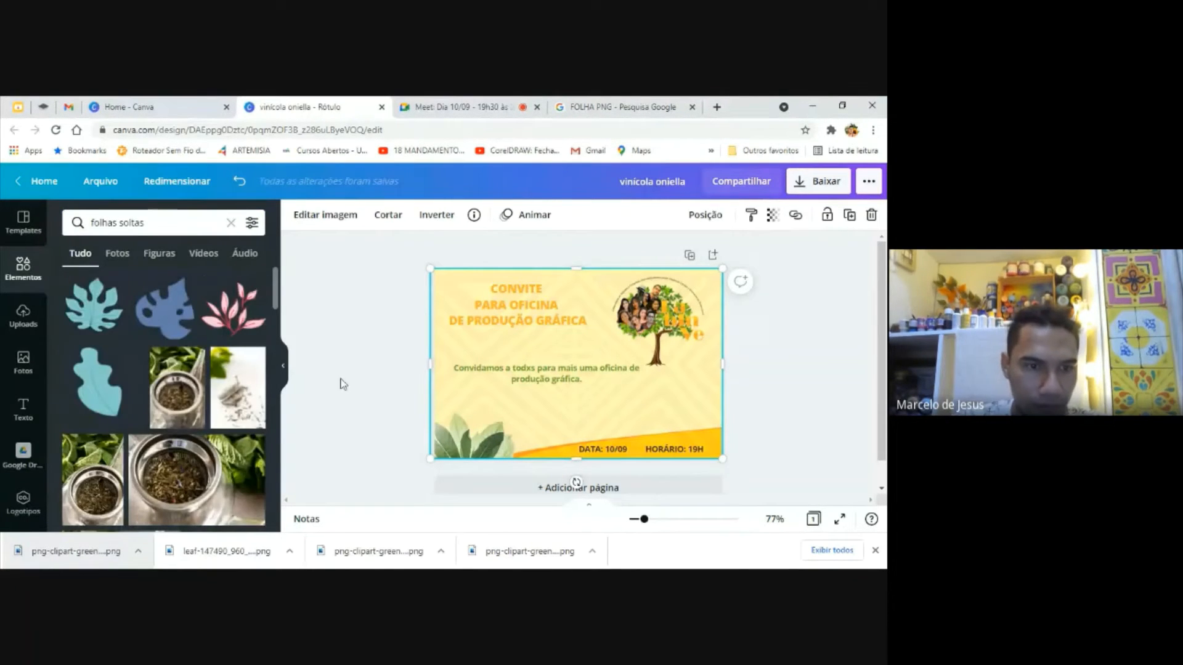
pyautogui.moveTo(278, 298); pyautogui.dragTo(282, 516)
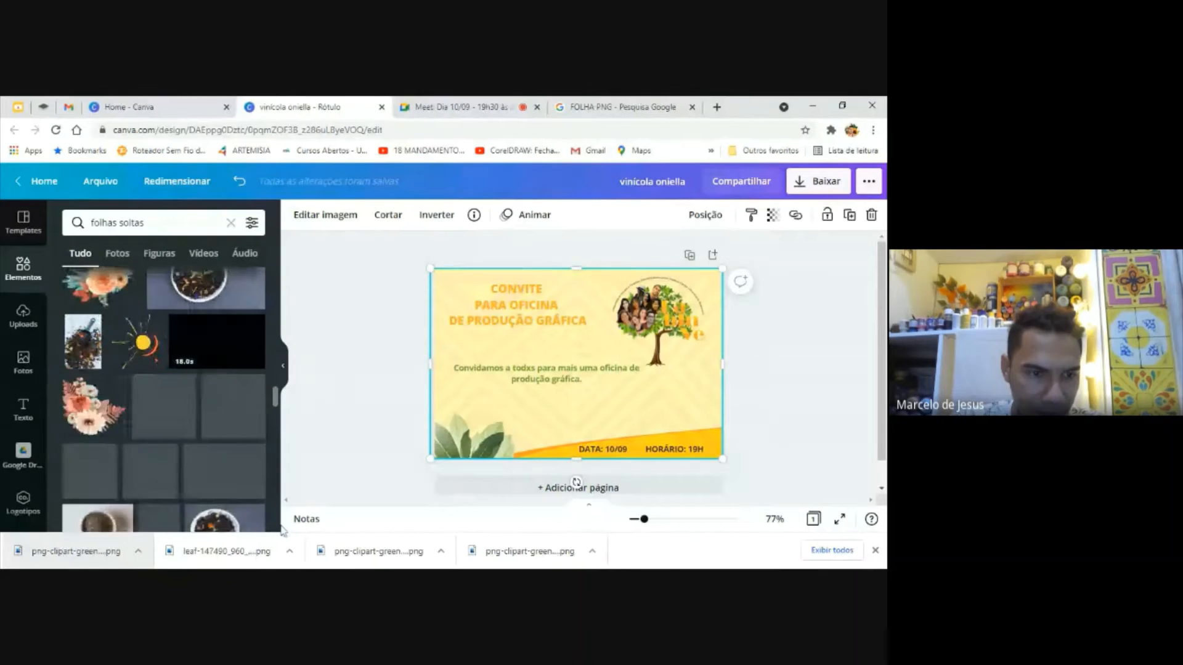
pyautogui.click(340, 368)
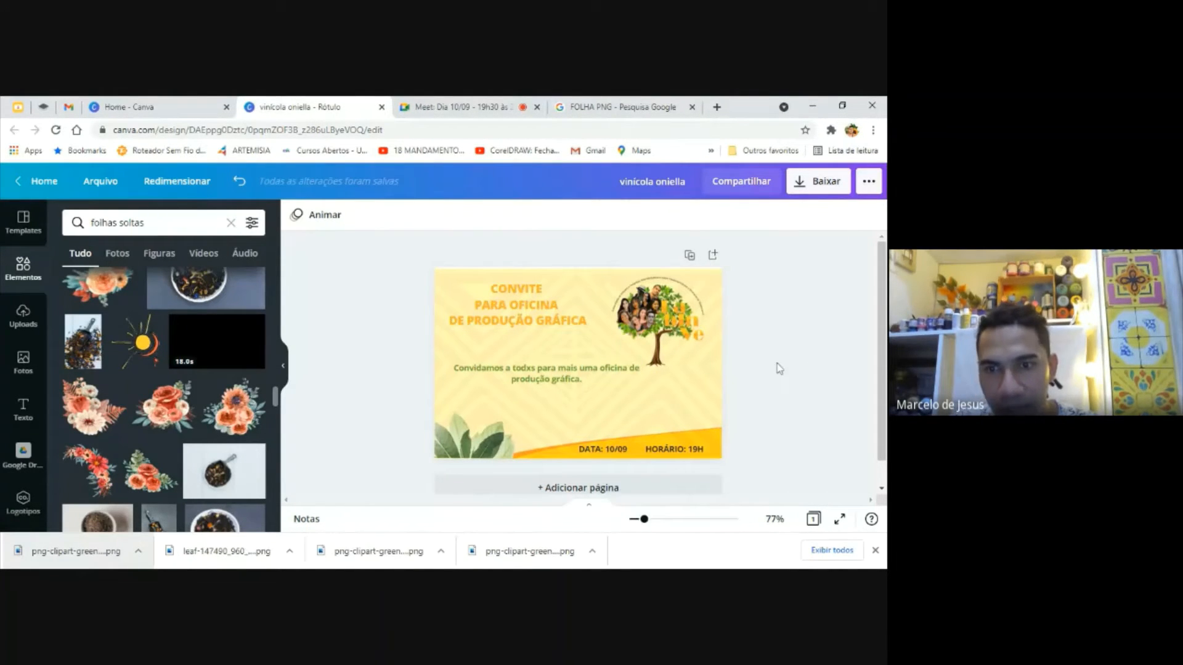
# Nudge the tree logo slightly up and to the right, and lock it in place
pyautogui.click(677, 348)
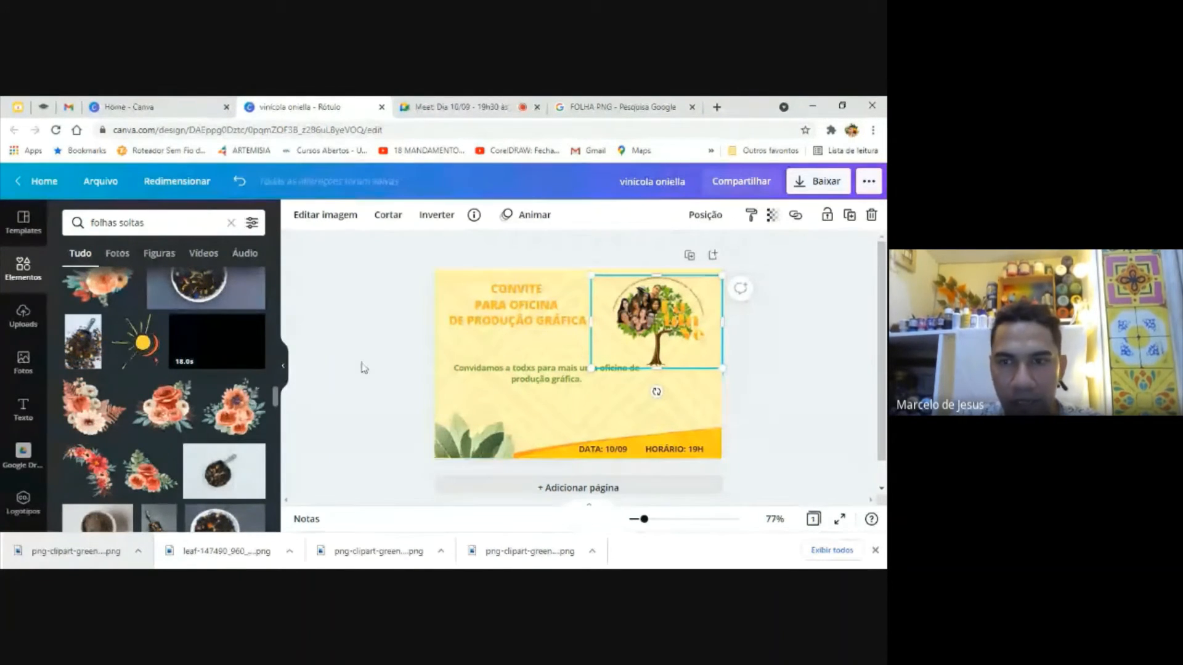
pyautogui.click(364, 368)
pyautogui.click(635, 348)
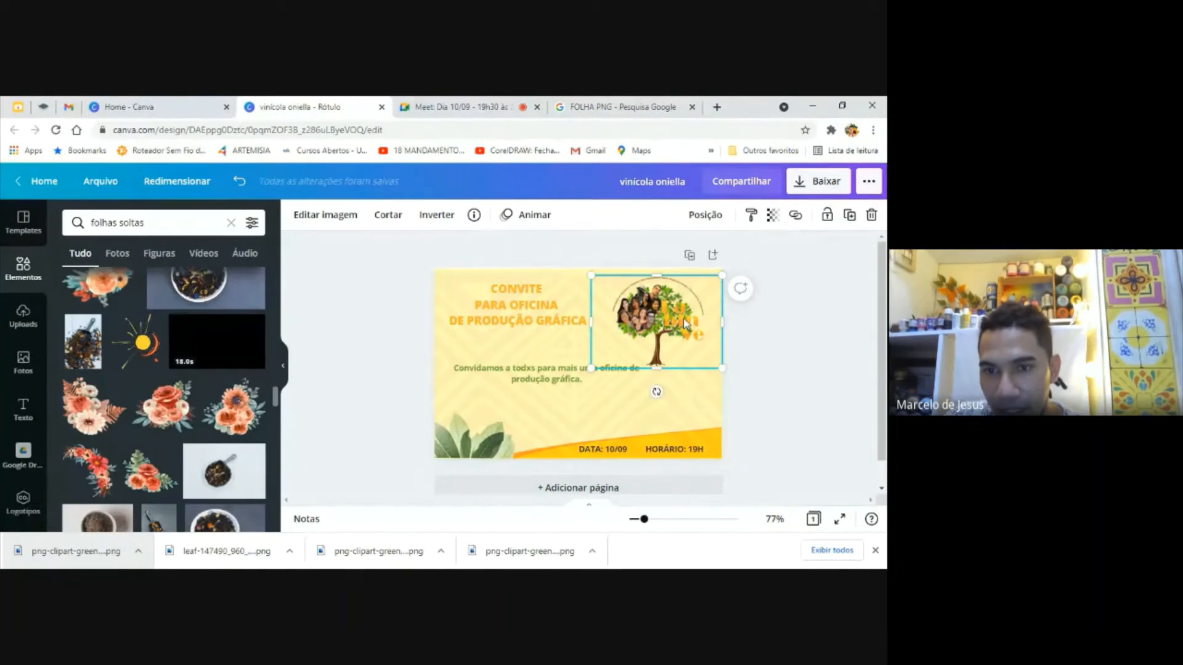
pyautogui.moveTo(667, 313); pyautogui.dragTo(673, 310)
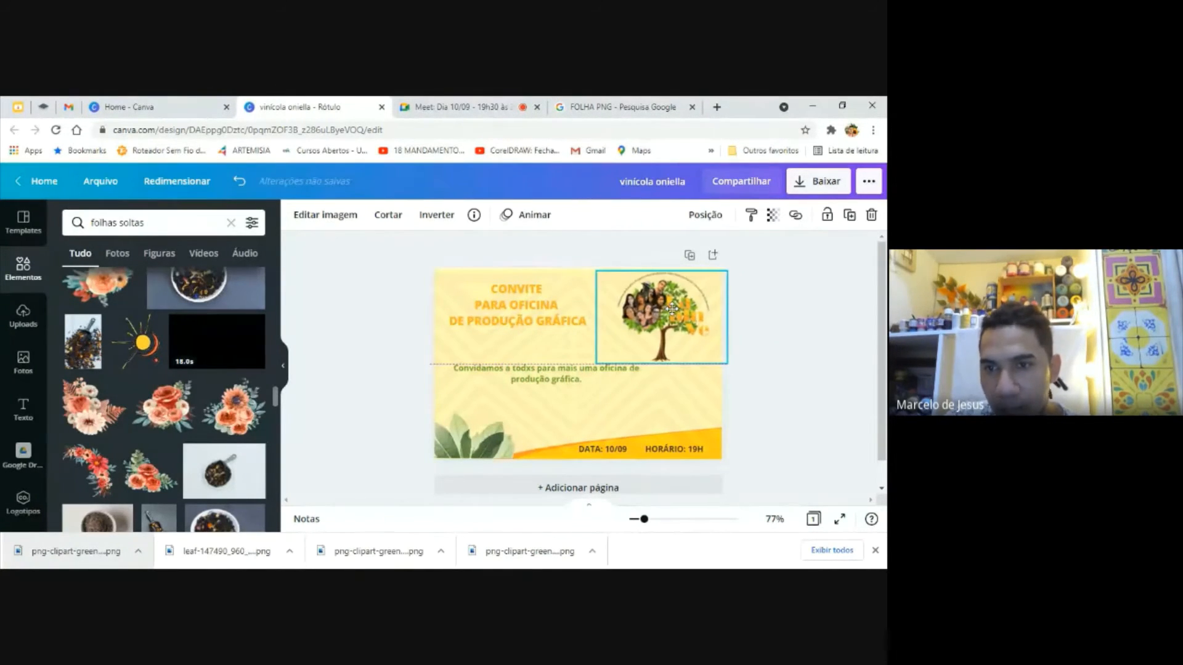
pyautogui.click(827, 215)
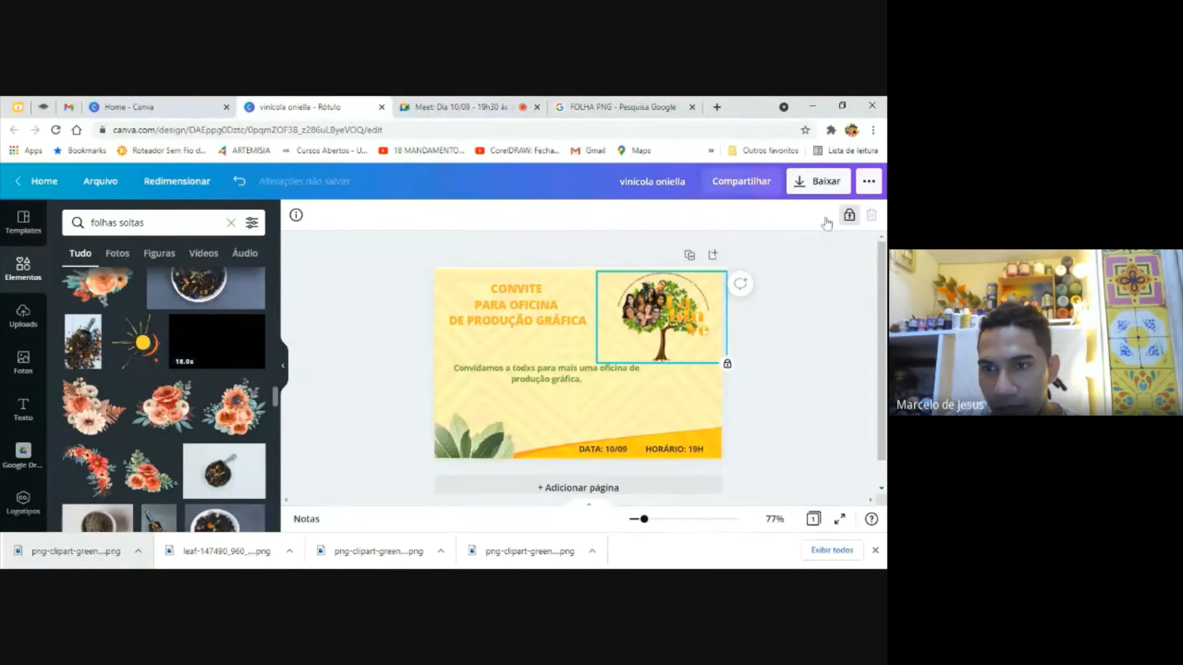
# Lock the yellow patterned background and unlock the tree logo
pyautogui.click(691, 319)
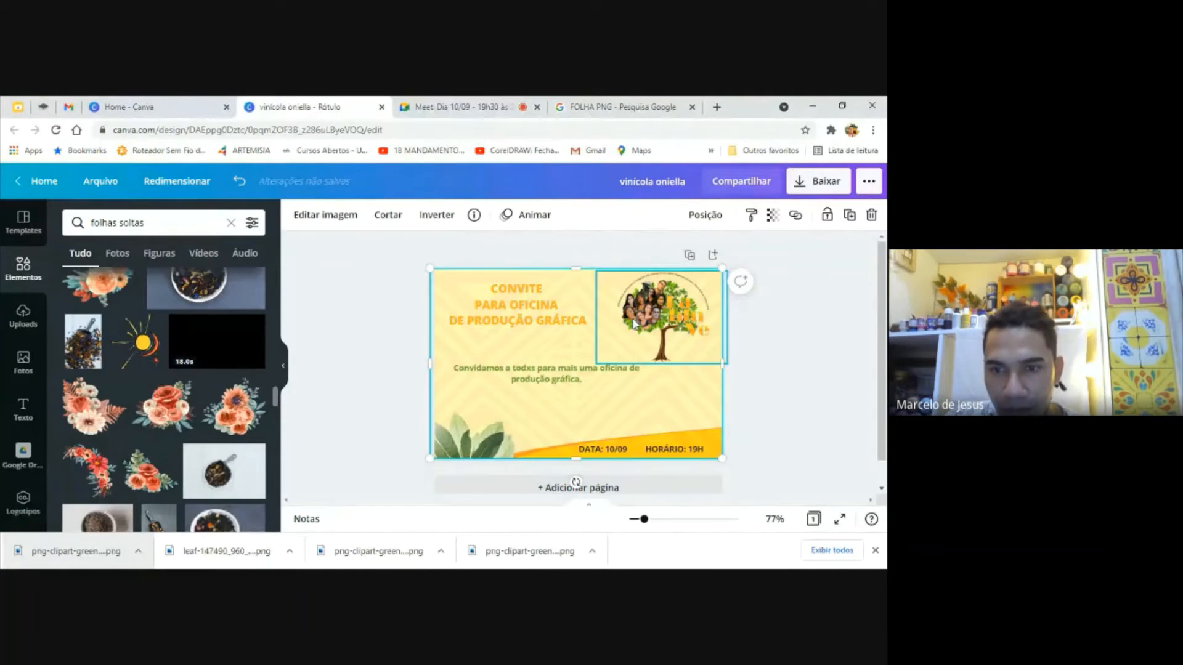
pyautogui.click(828, 215)
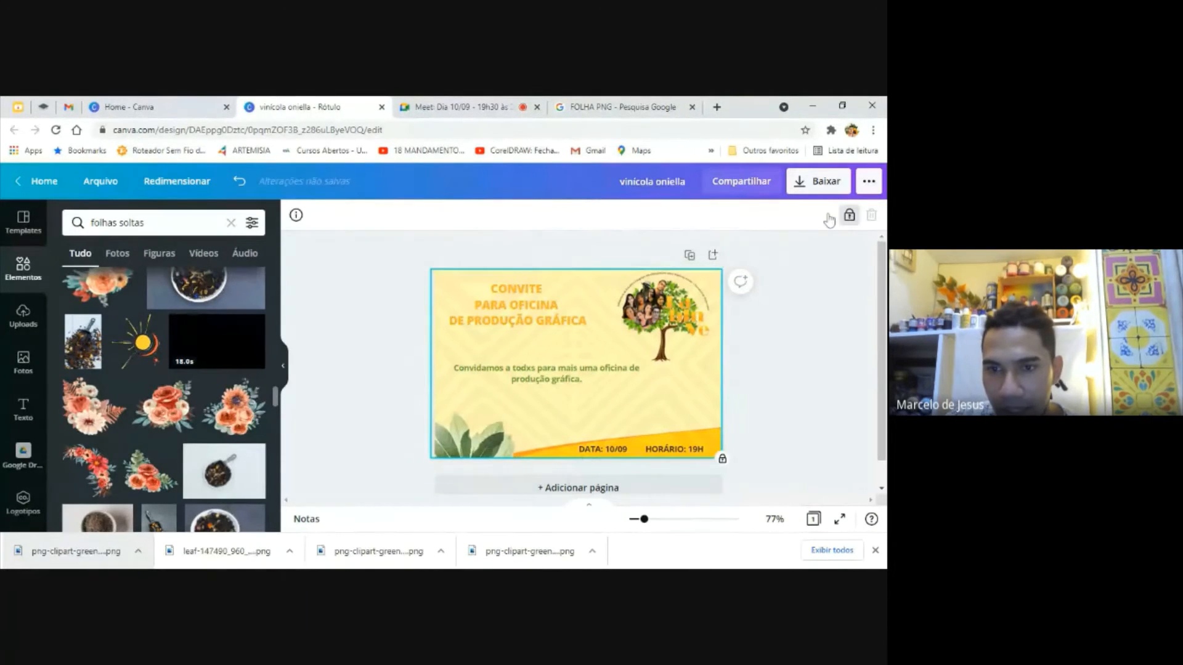
pyautogui.click(674, 304)
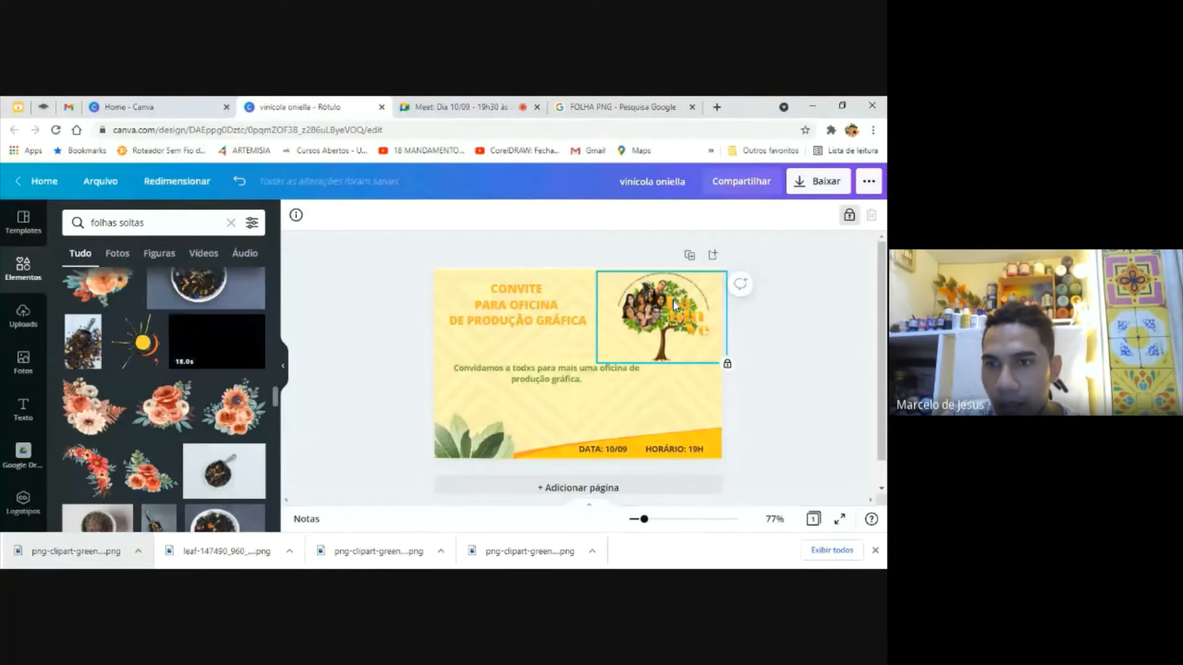
pyautogui.click(848, 216)
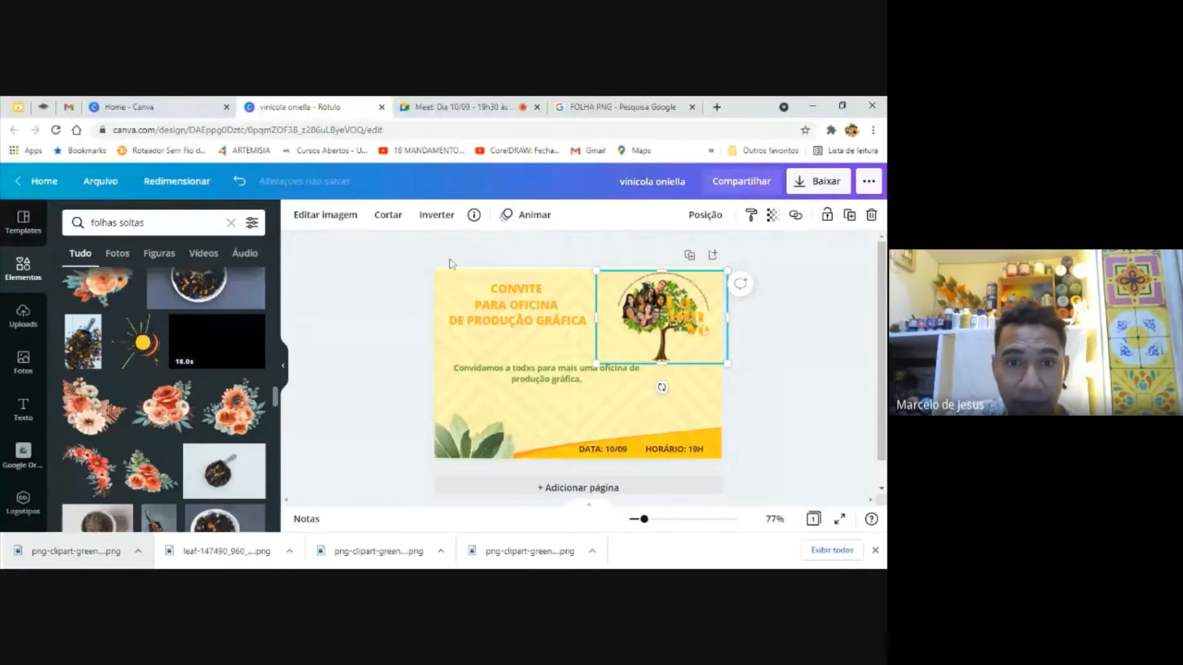
# Select all unlocked objects on the invitation together, and clear the selection
pyautogui.moveTo(408, 245); pyautogui.dragTo(757, 481)
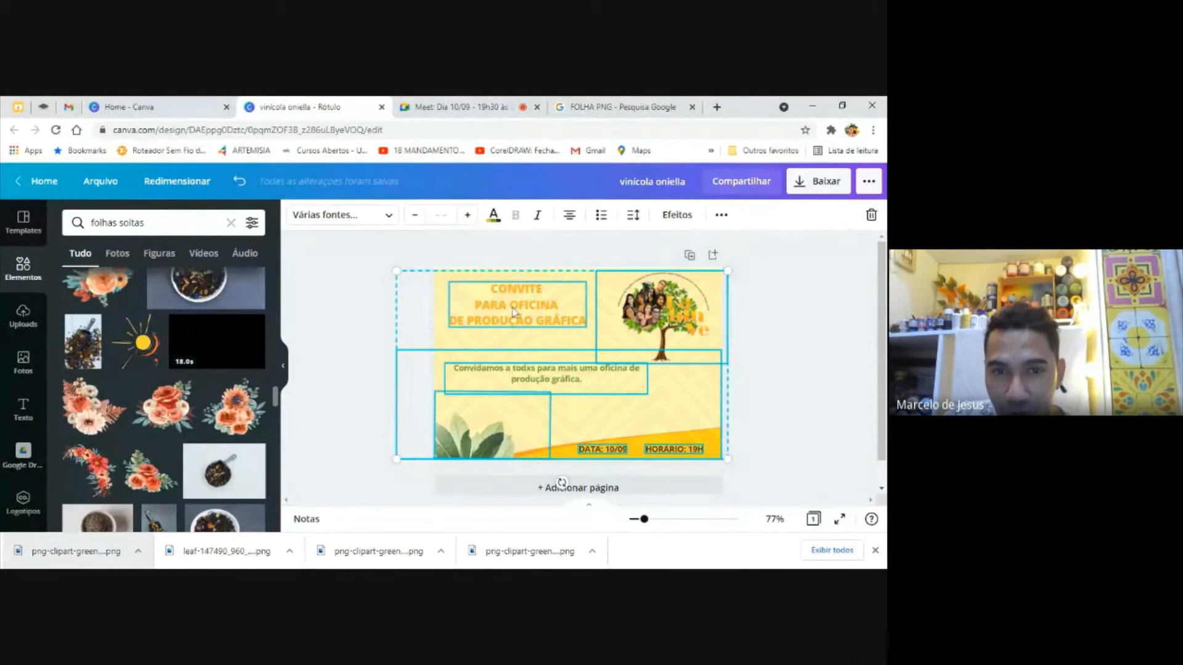
pyautogui.click(363, 277)
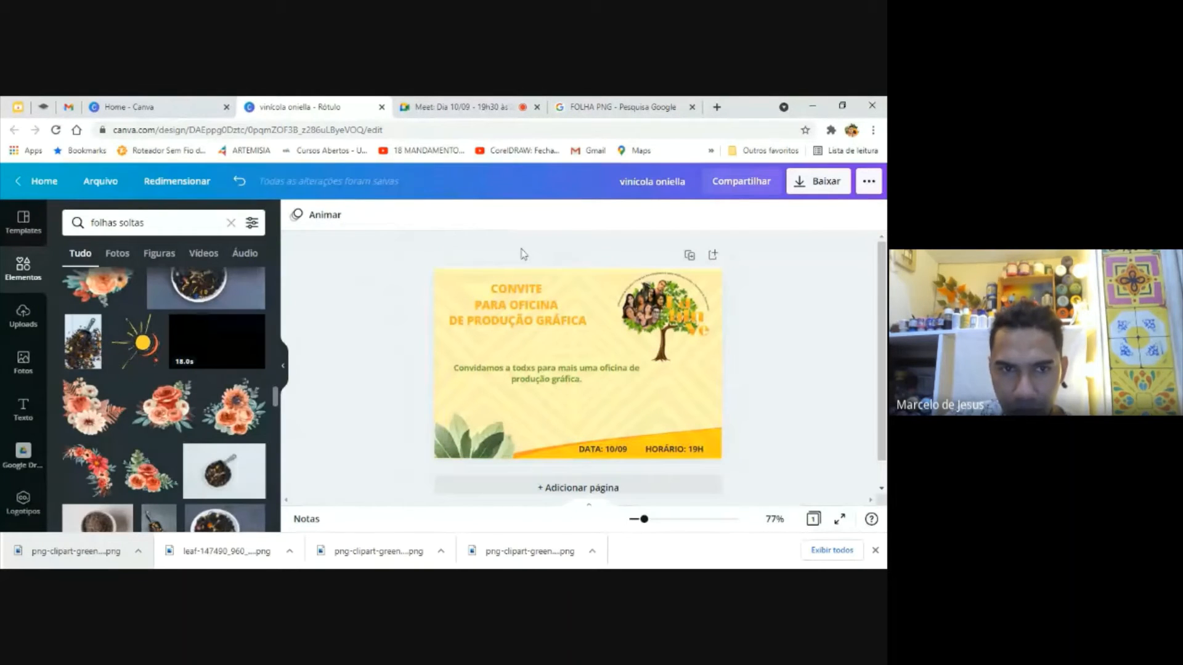
# Browse the page animations and preview Tectônico, De baixo and Quicar on the invitation
pyautogui.click(300, 217)
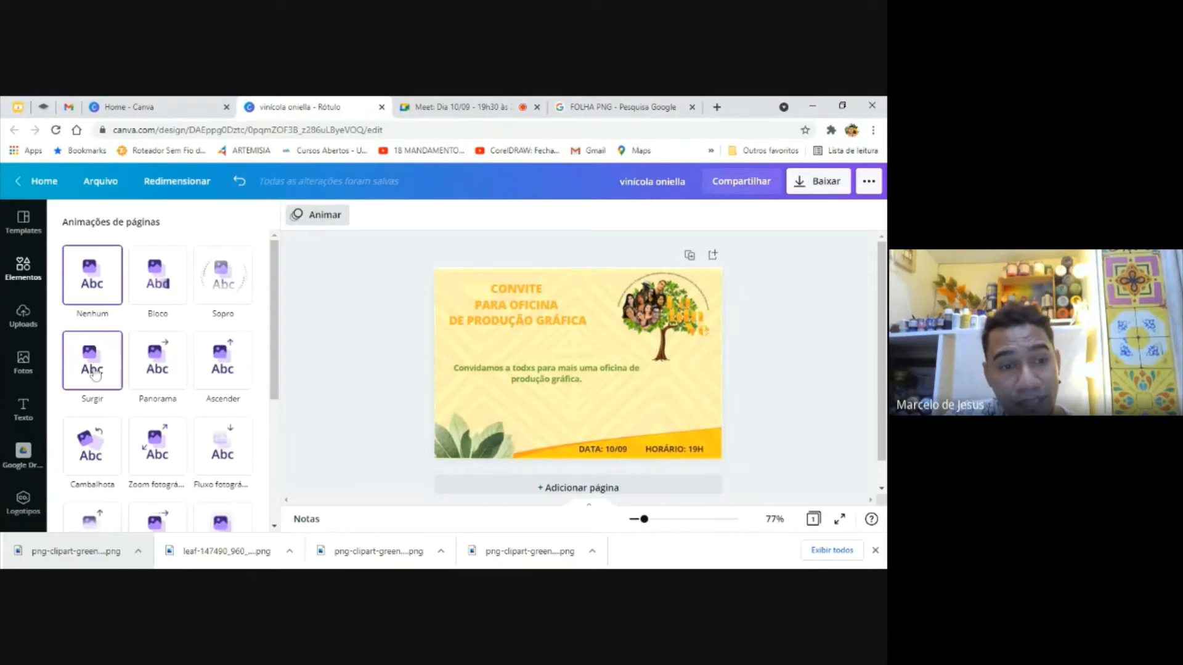
pyautogui.moveTo(275, 292); pyautogui.dragTo(293, 408)
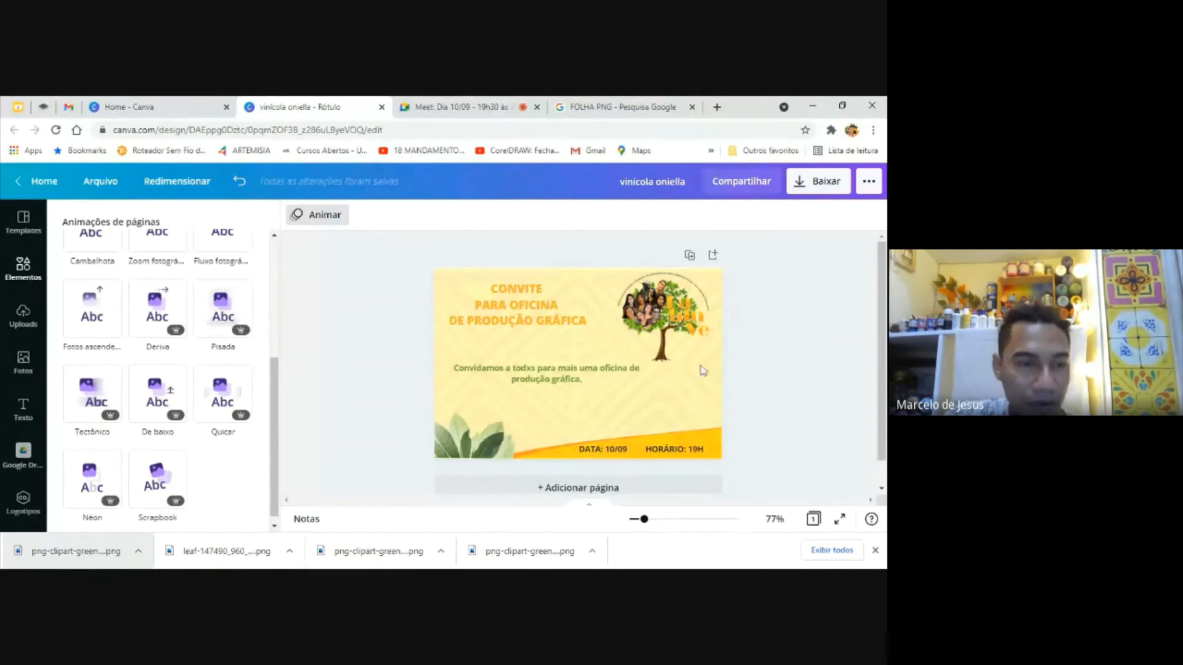
pyautogui.click(92, 395)
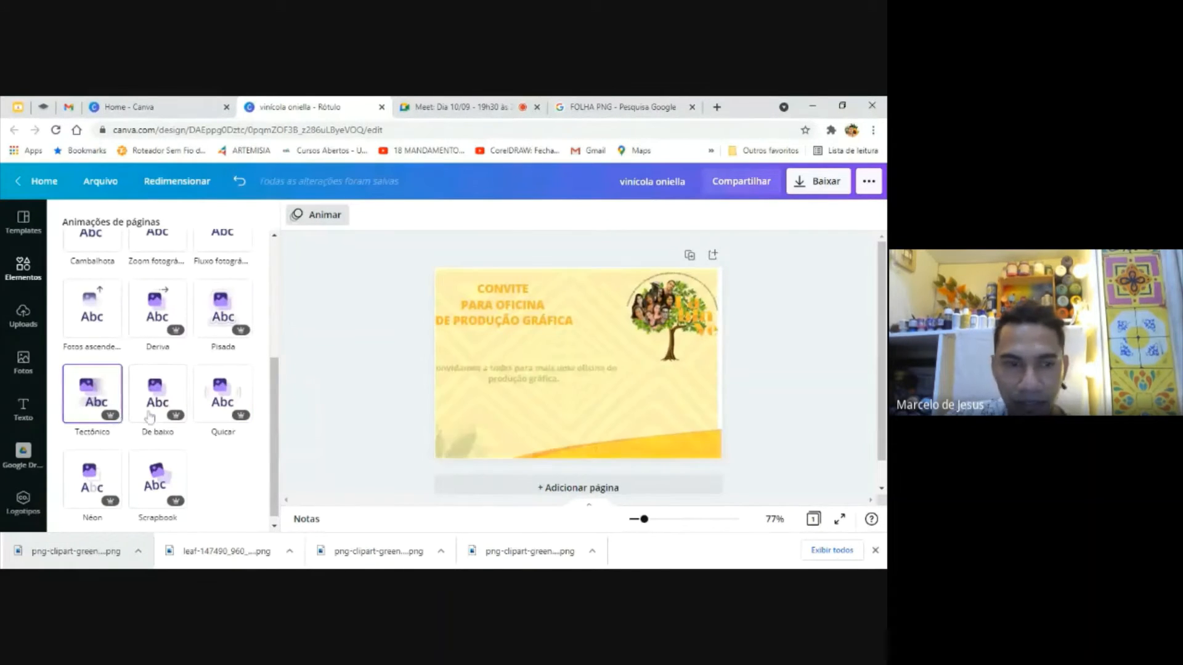
pyautogui.click(150, 418)
pyautogui.click(216, 403)
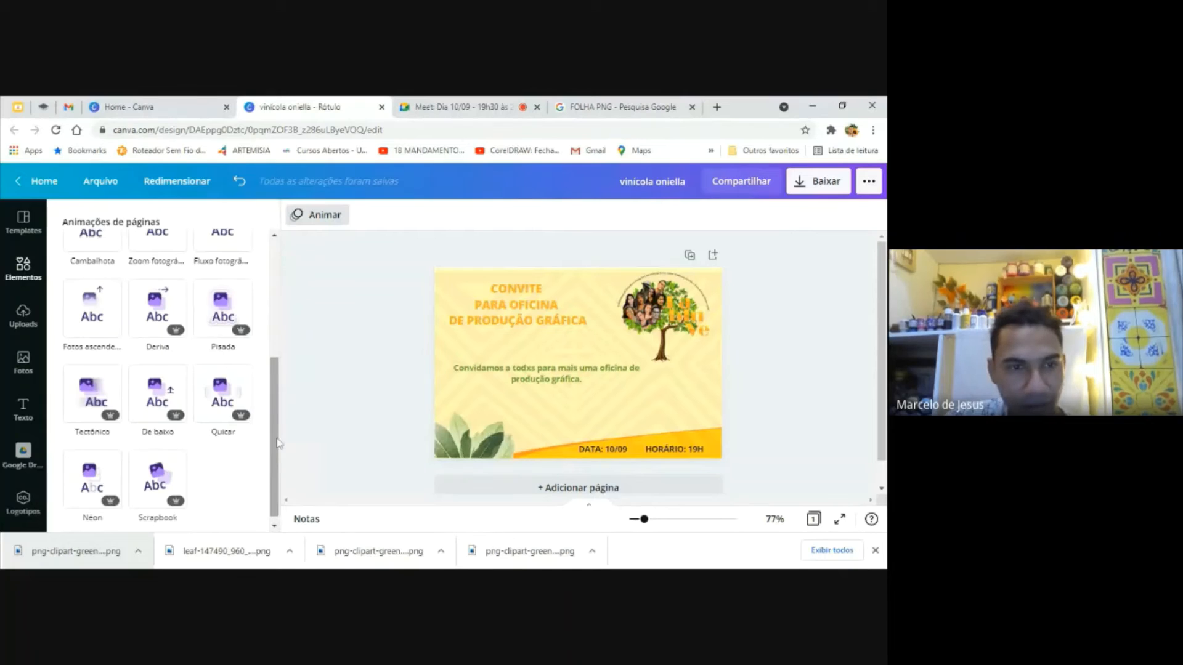
pyautogui.moveTo(277, 442); pyautogui.dragTo(277, 320)
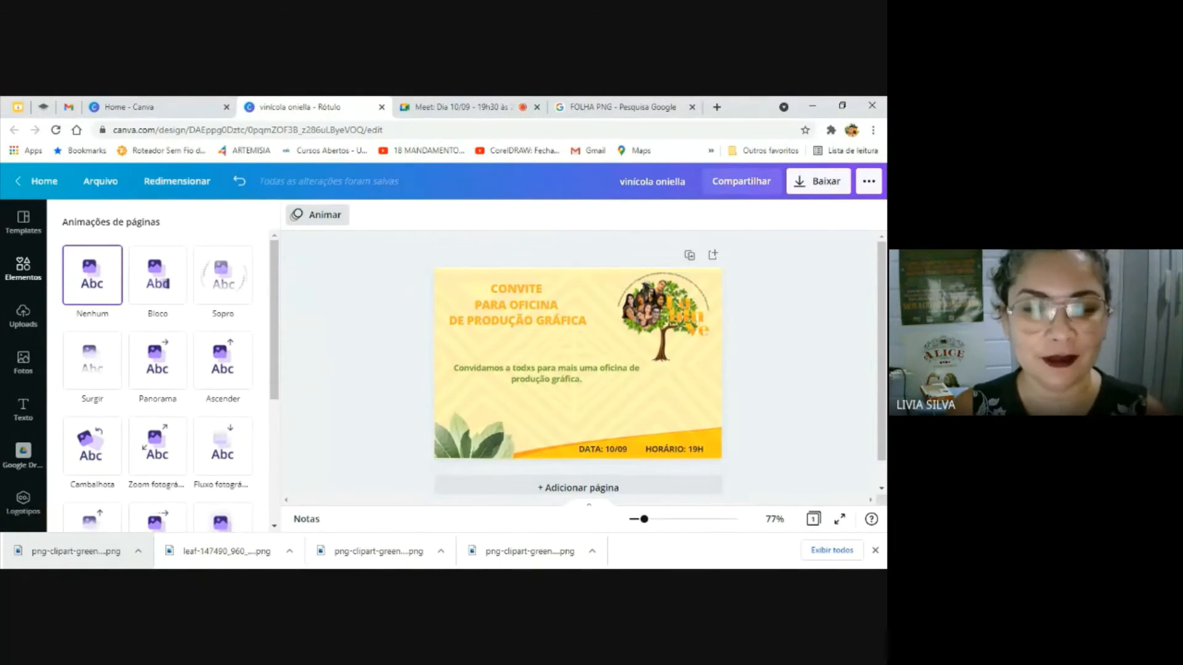
pyautogui.click(350, 309)
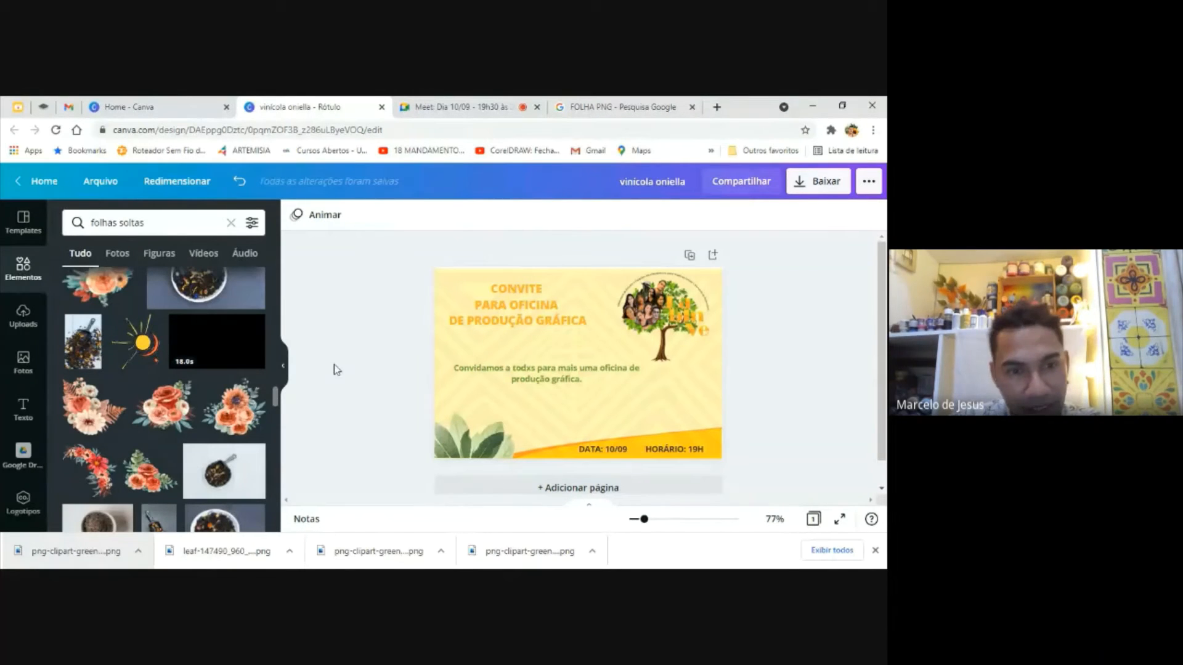
# Look through the Elements library down to its frames and grids, and the uploads, templates, text and photos collections
pyautogui.click(282, 368)
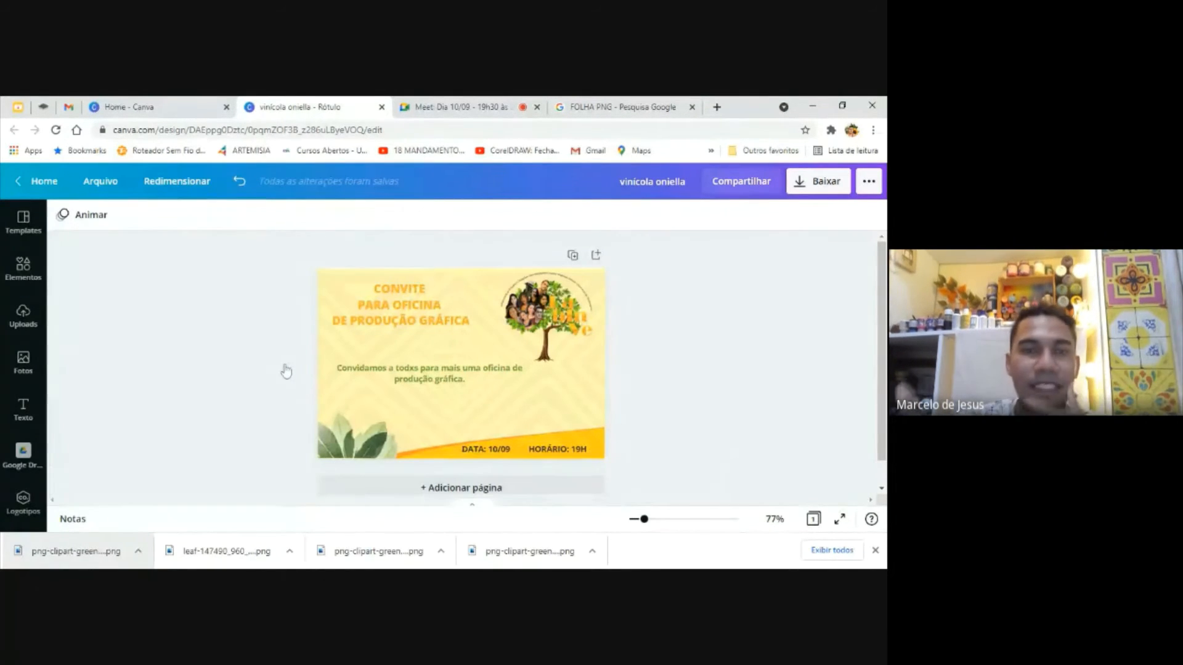
pyautogui.click(23, 267)
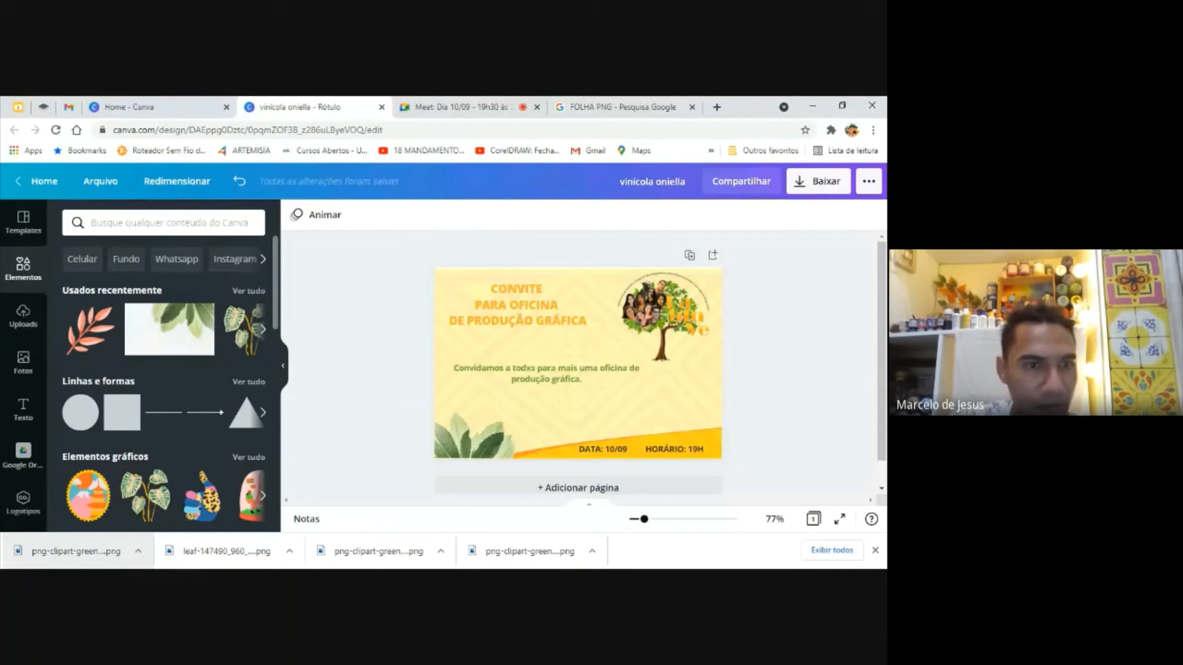
pyautogui.moveTo(277, 311); pyautogui.dragTo(280, 540)
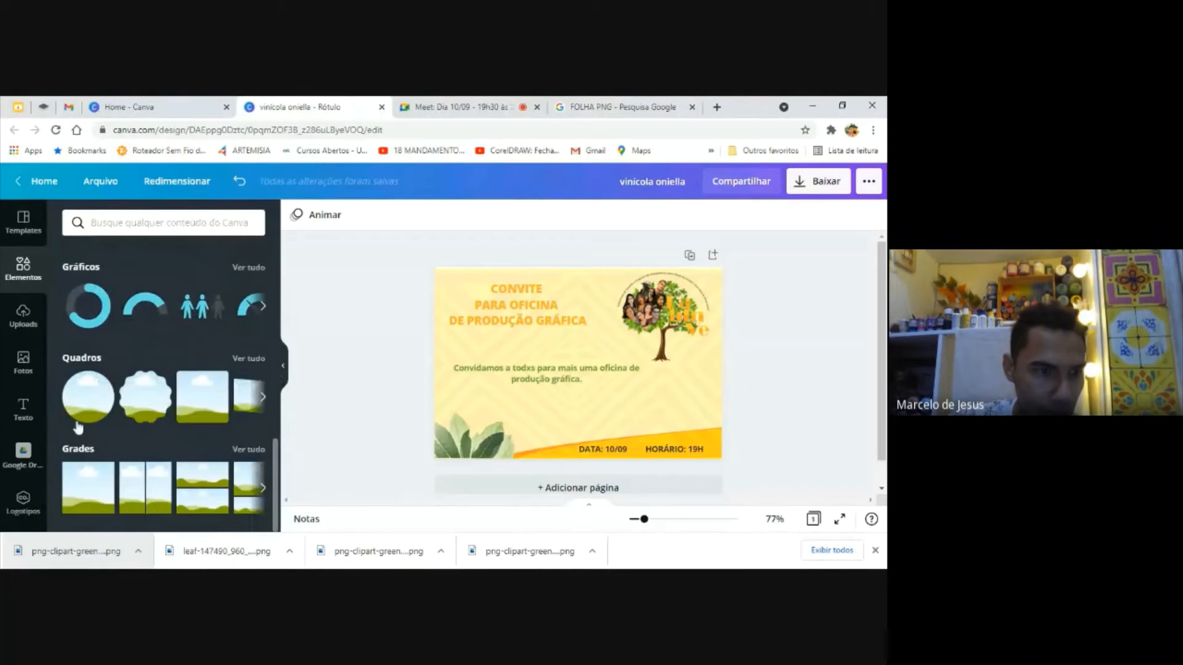
pyautogui.click(22, 363)
pyautogui.click(22, 322)
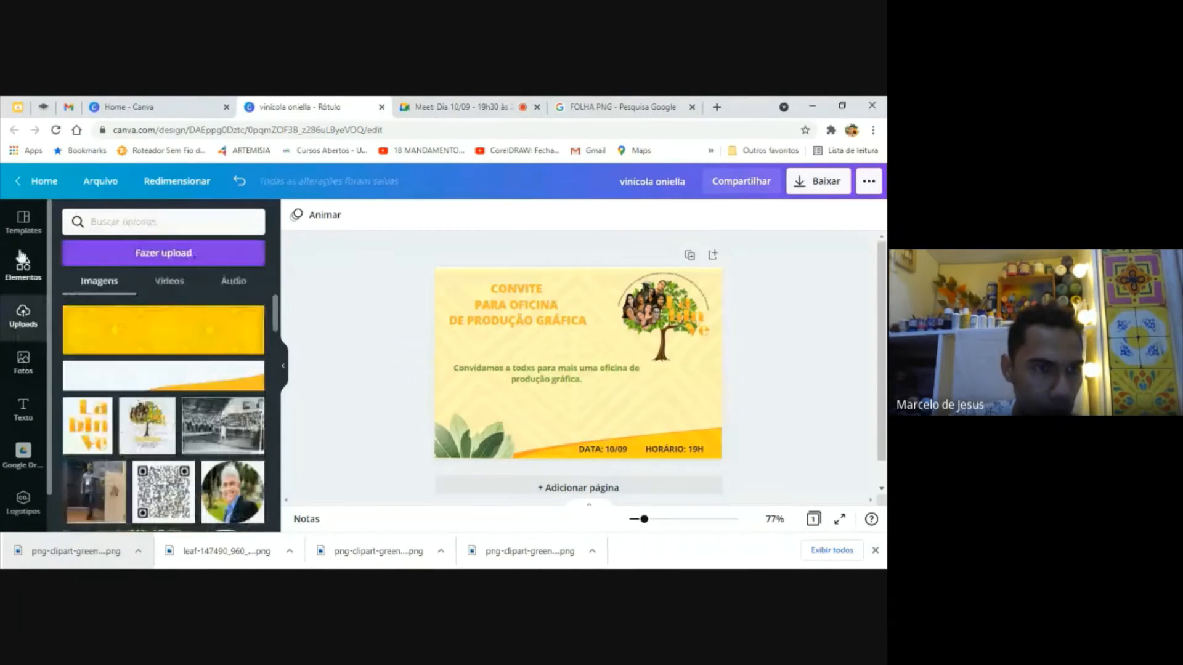
pyautogui.click(24, 227)
pyautogui.click(24, 407)
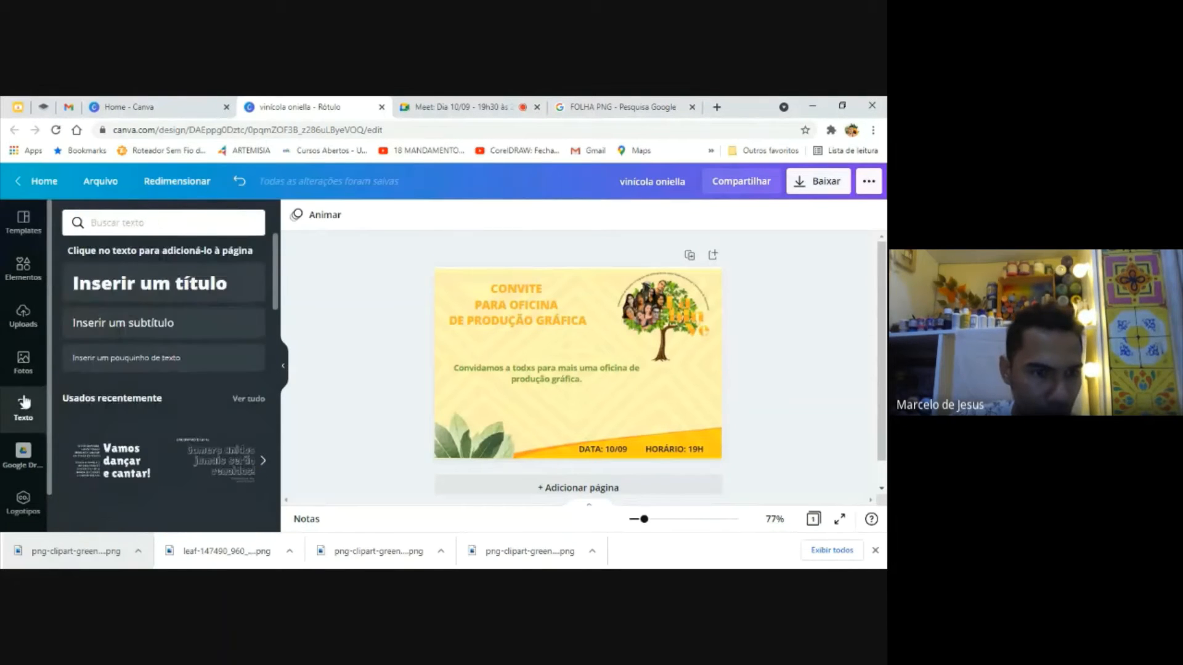
pyautogui.click(23, 360)
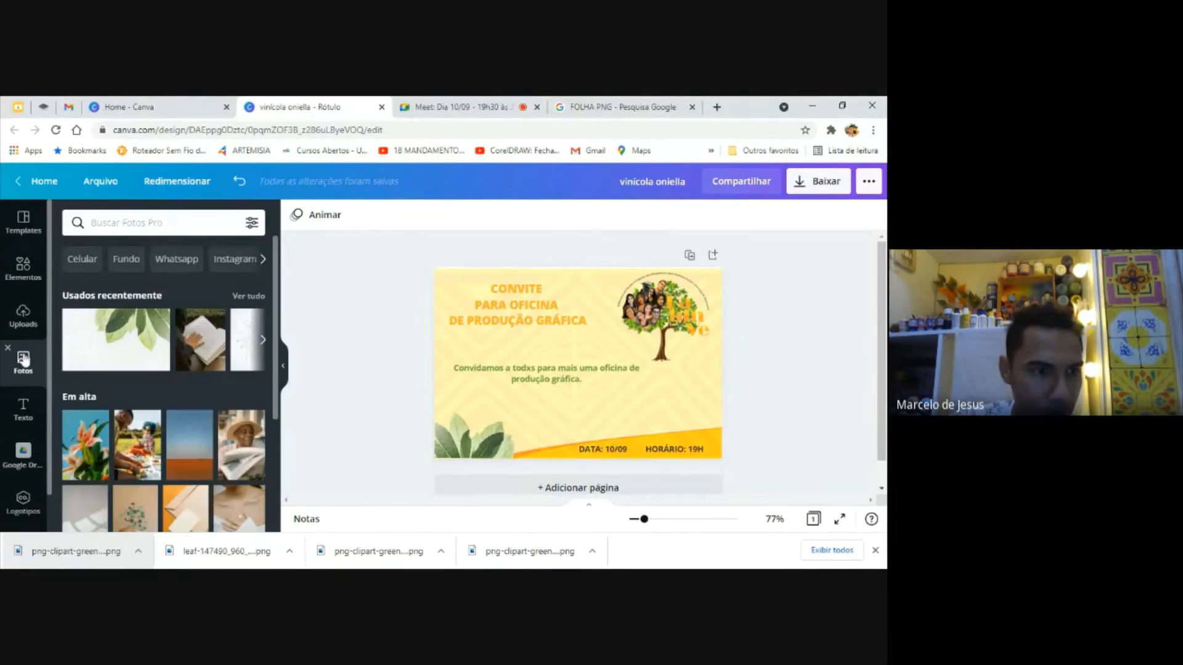
pyautogui.click(23, 317)
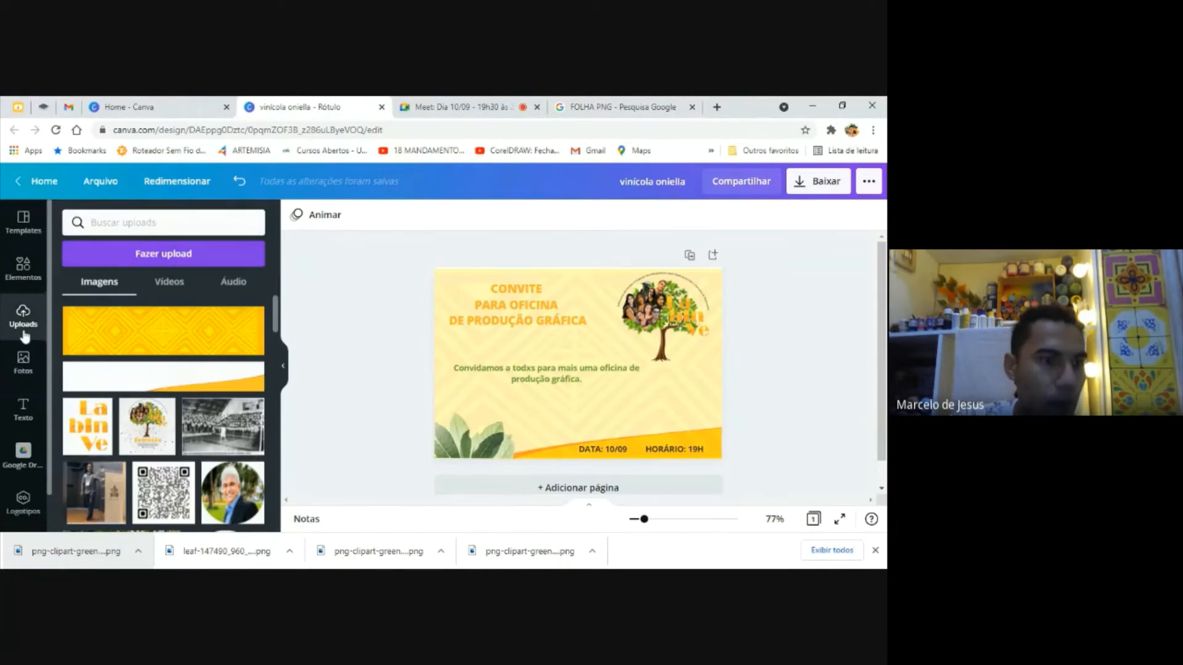
pyautogui.click(25, 271)
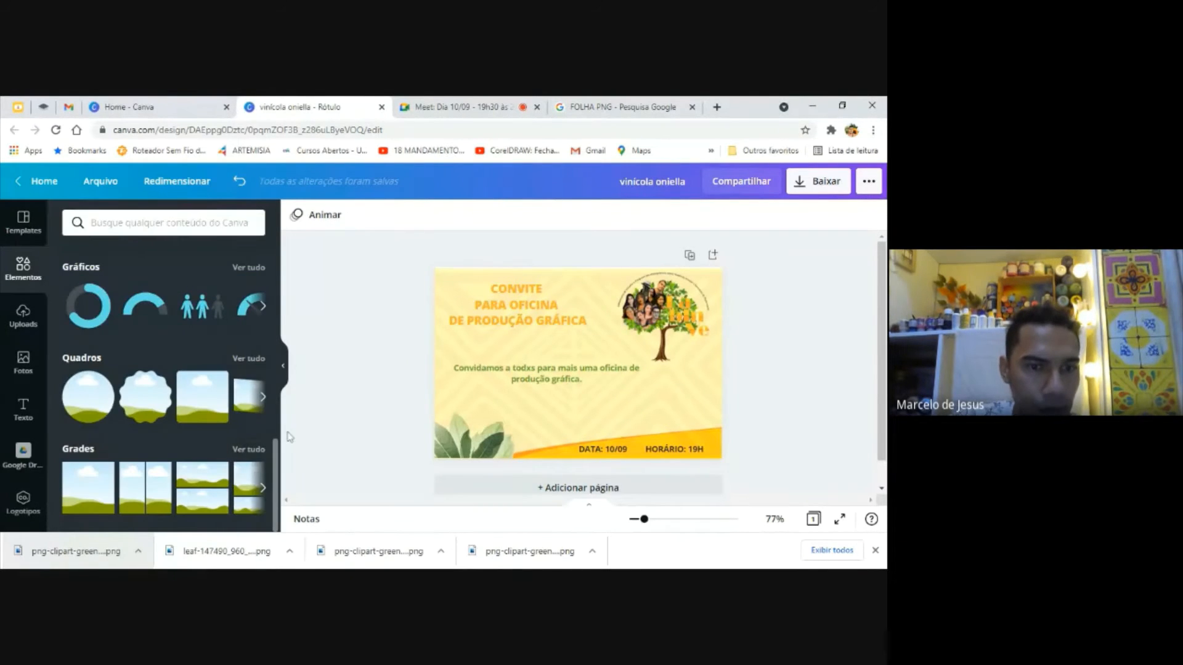
pyautogui.scroll(5, 258, 271)
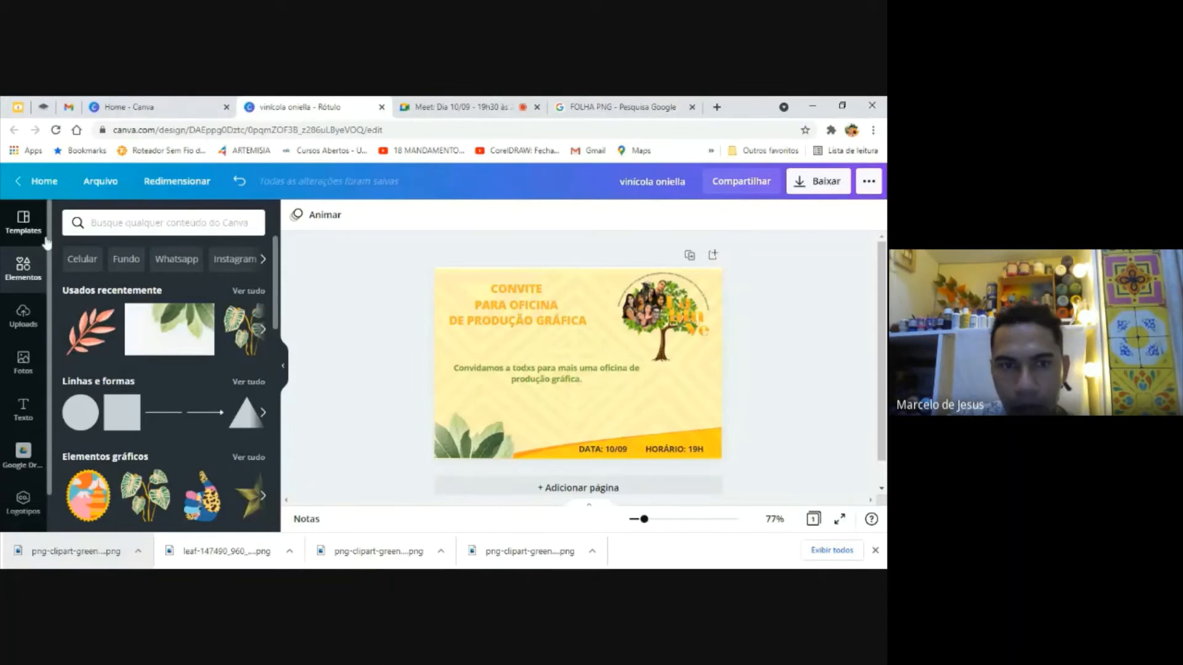
# Check the Google Meet call's chat messages between visits to the Canva invitation, and select the tree logo there
pyautogui.click(316, 214)
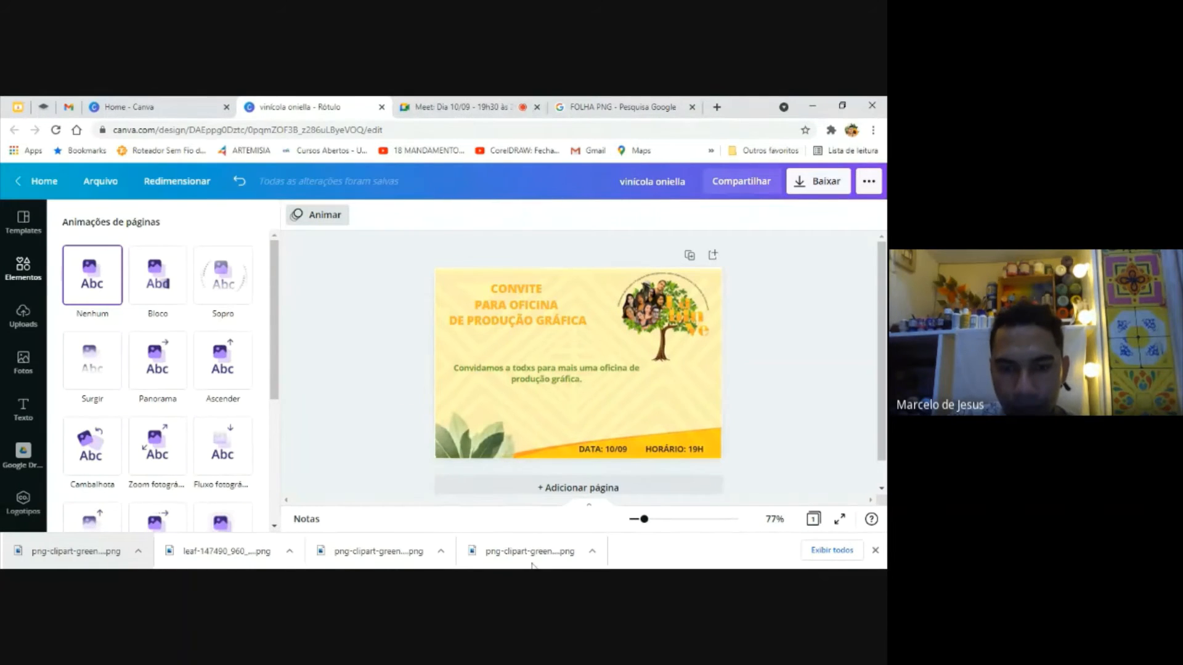
pyautogui.hotkey('ctrl', 'Tab')
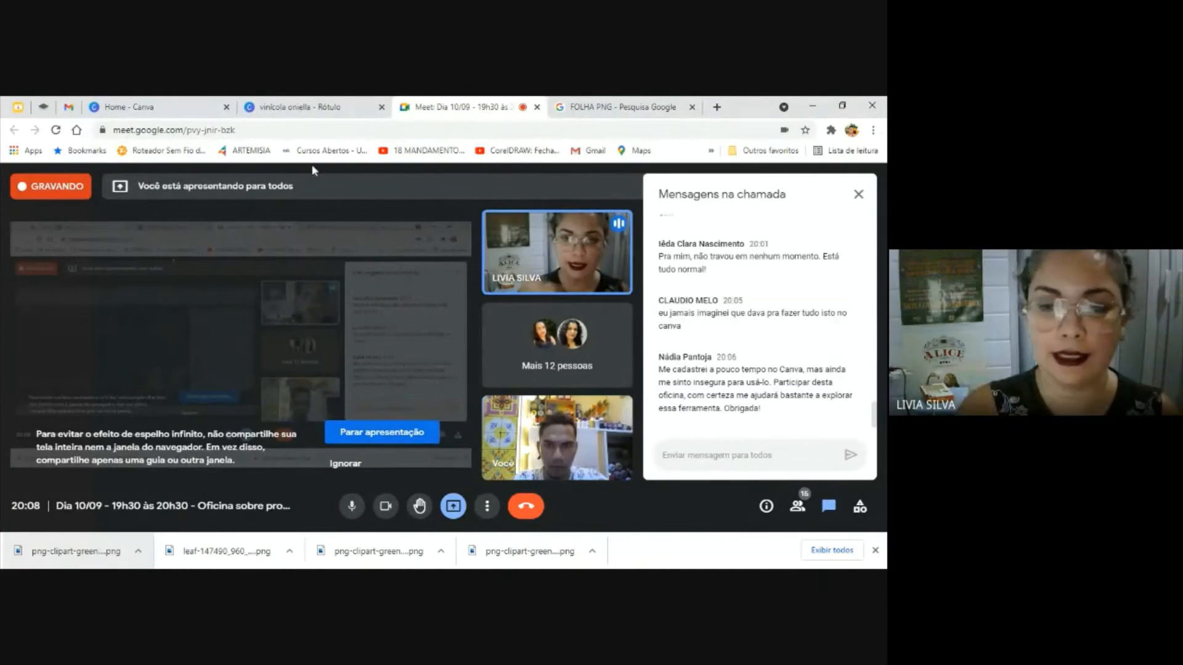
pyautogui.click(290, 103)
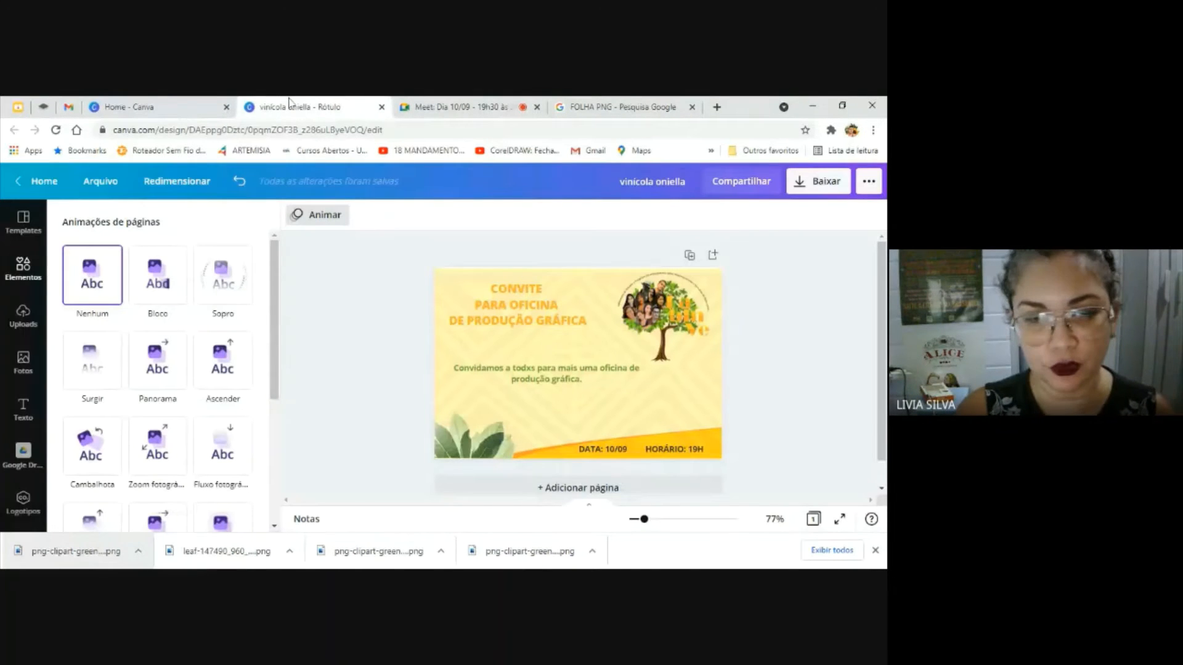
pyautogui.click(328, 315)
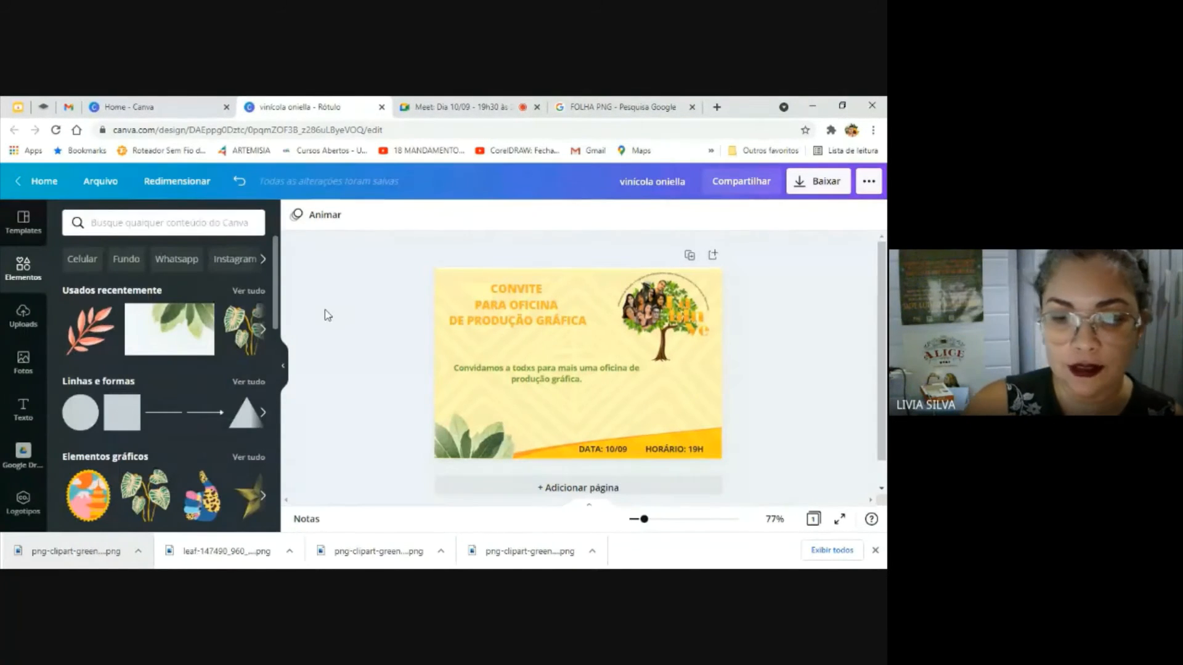
pyautogui.click(446, 103)
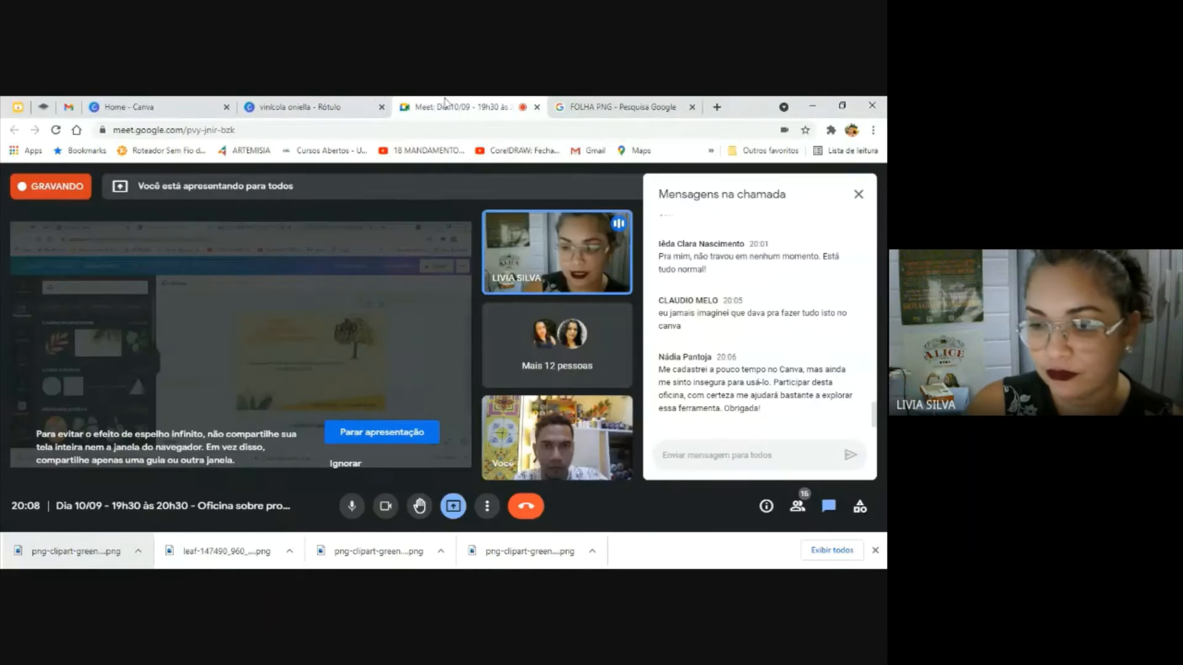
pyautogui.click(312, 105)
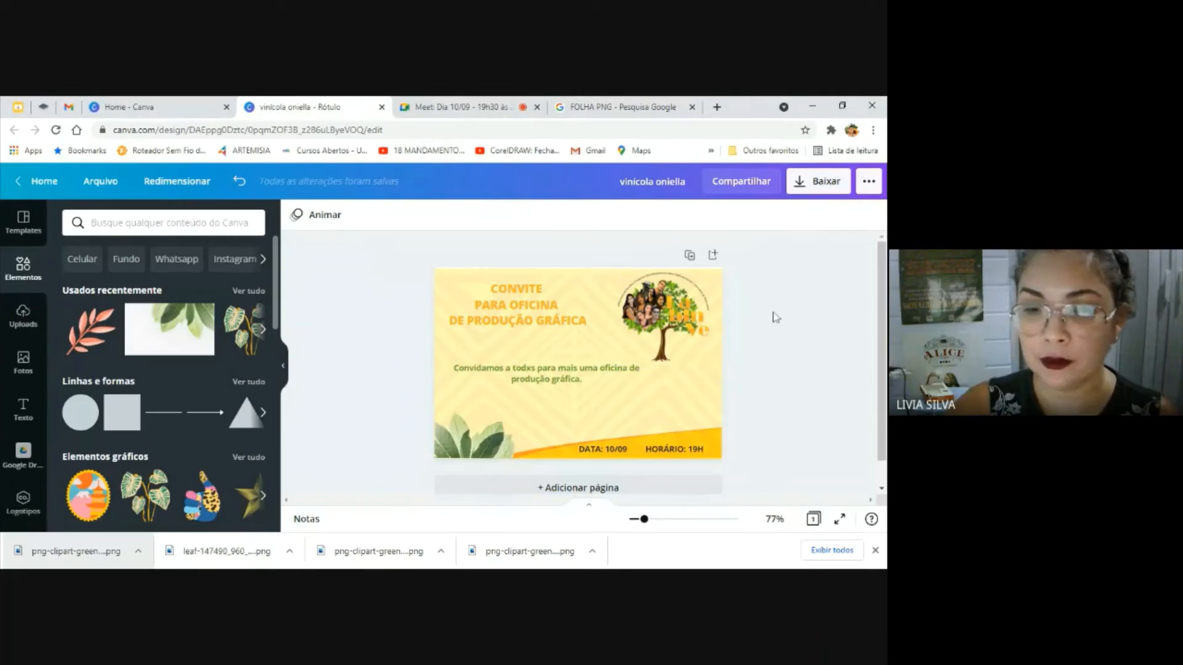
pyautogui.click(622, 328)
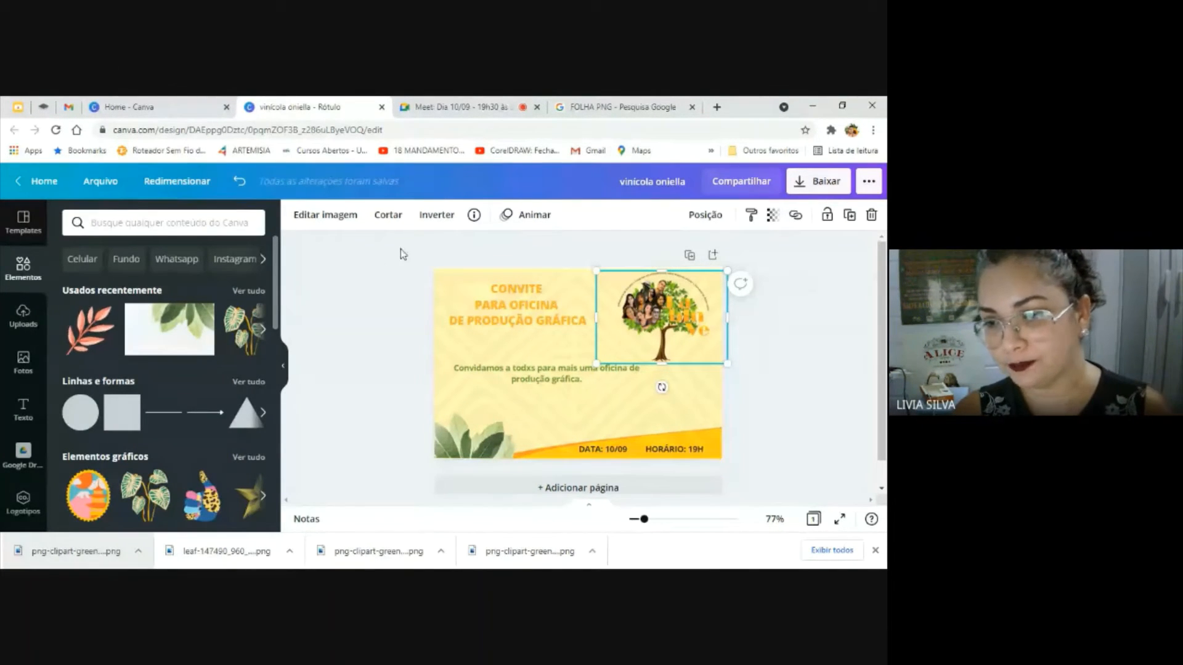
pyautogui.click(465, 99)
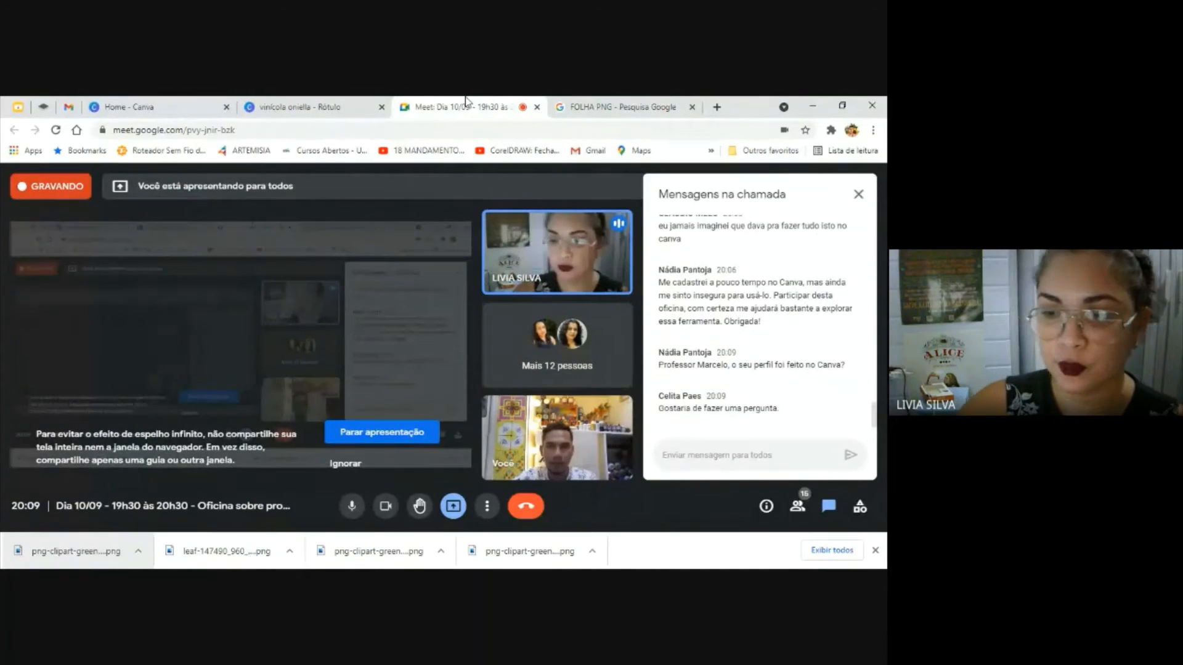
pyautogui.click(345, 103)
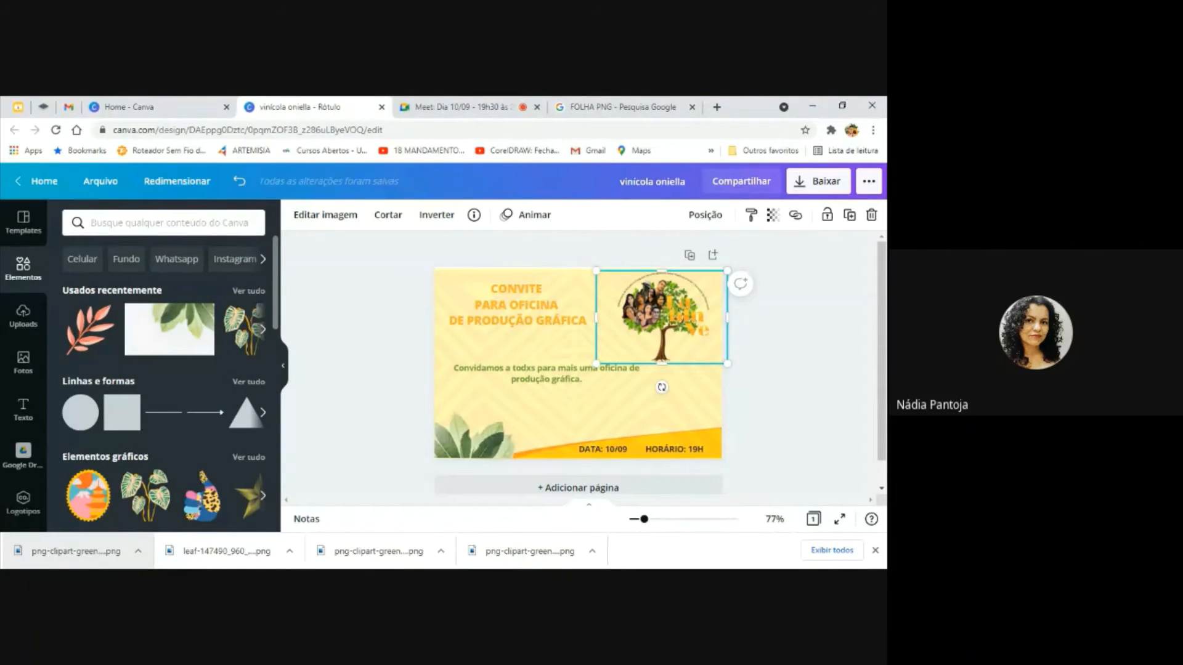
# Send the presenter's Instagram handle in the Google Meet chat, followed by the message "meu insta"
pyautogui.click(461, 102)
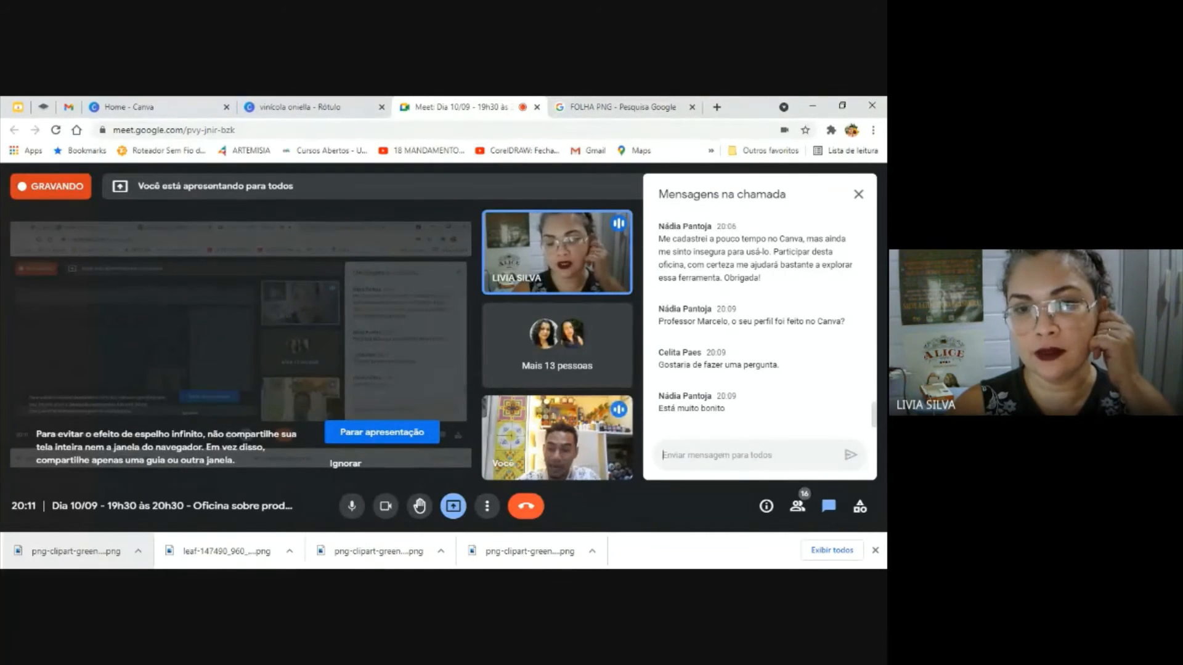
pyautogui.write('@')
pyautogui.write('J')
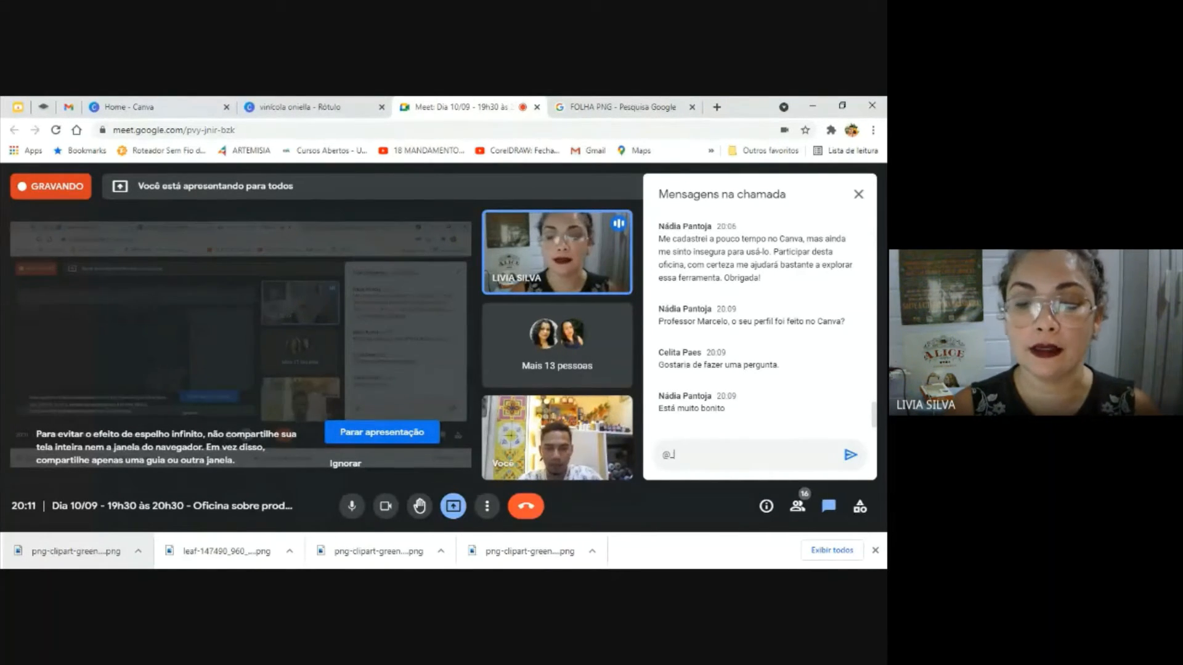
pyautogui.write('msartes')
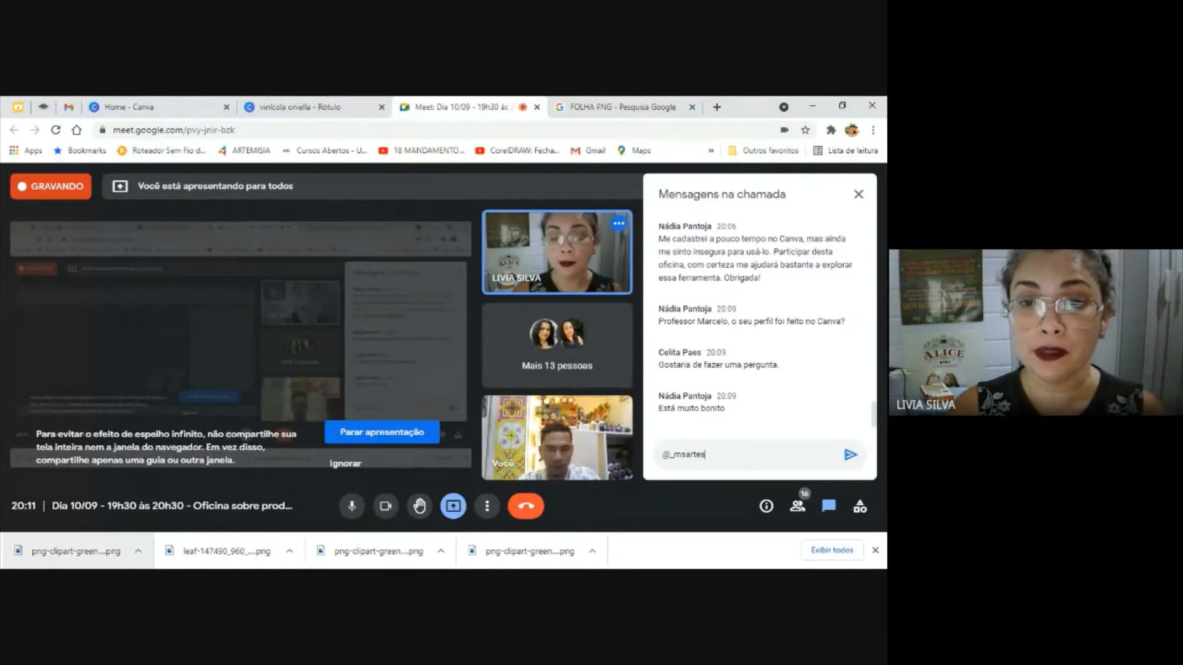
pyautogui.press('Return')
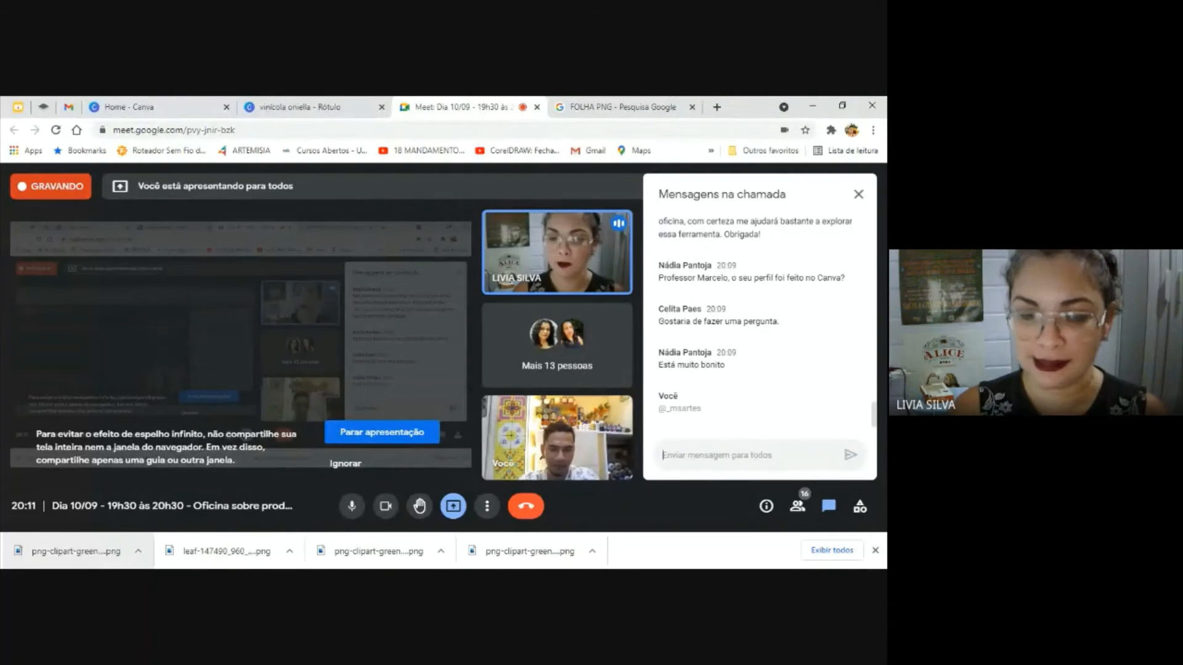
pyautogui.write('meu i')
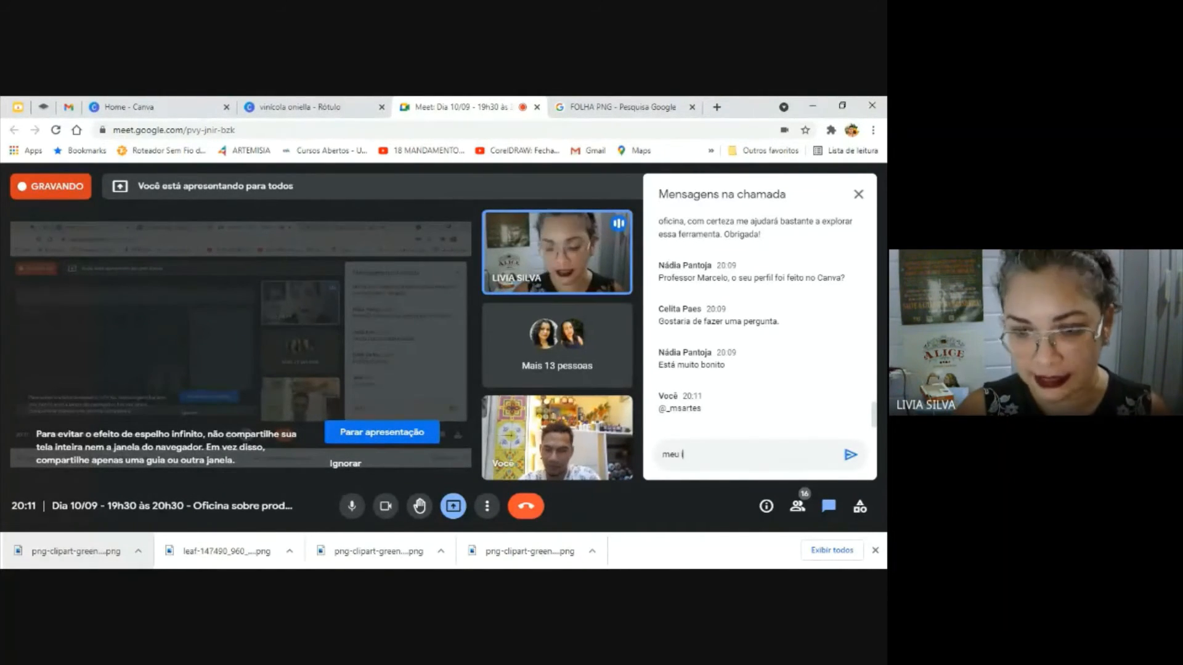
pyautogui.write('nsta')
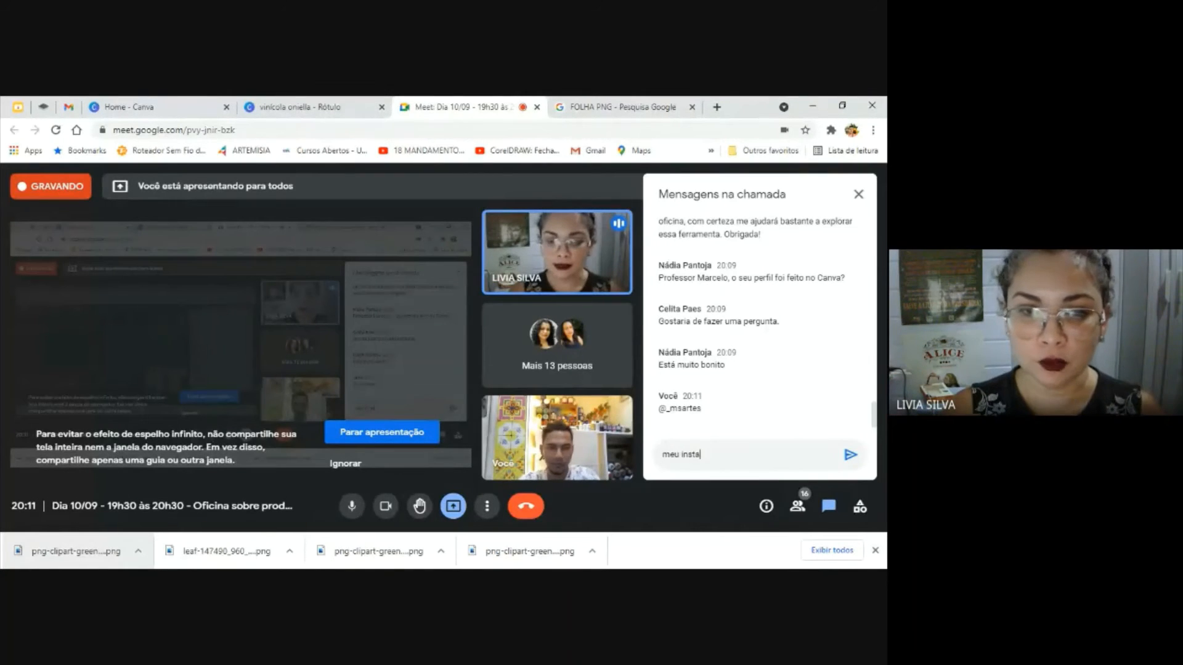
pyautogui.press('Return')
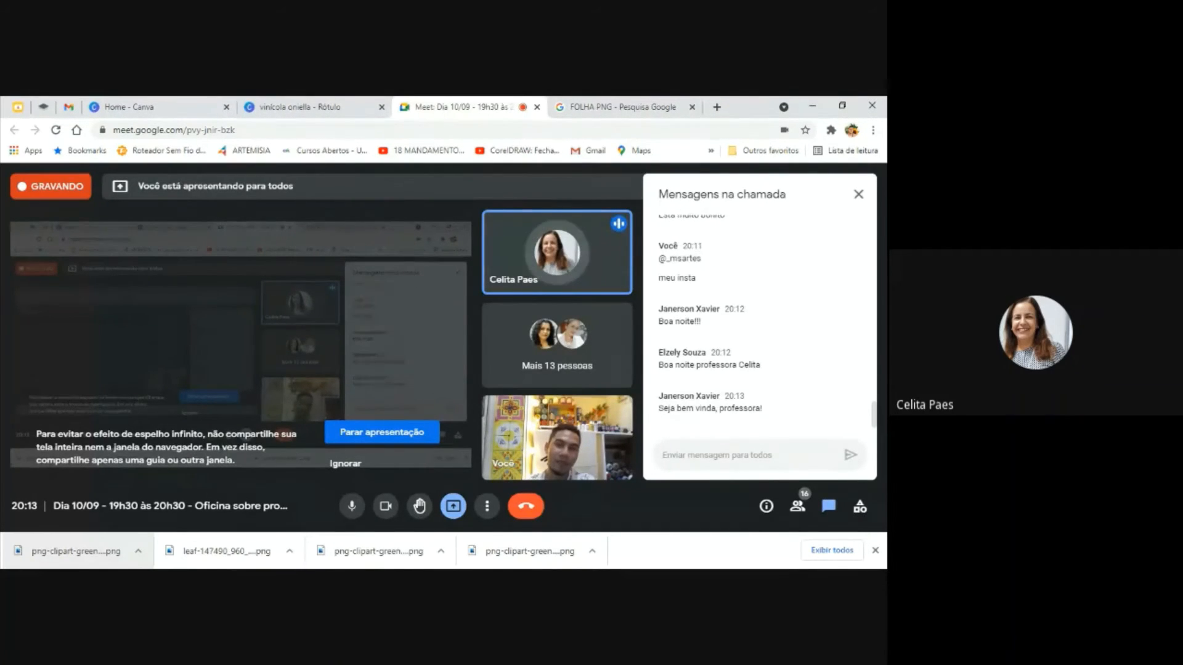
# Show the Canva invitation again and return to the Google Meet call
pyautogui.click(373, 100)
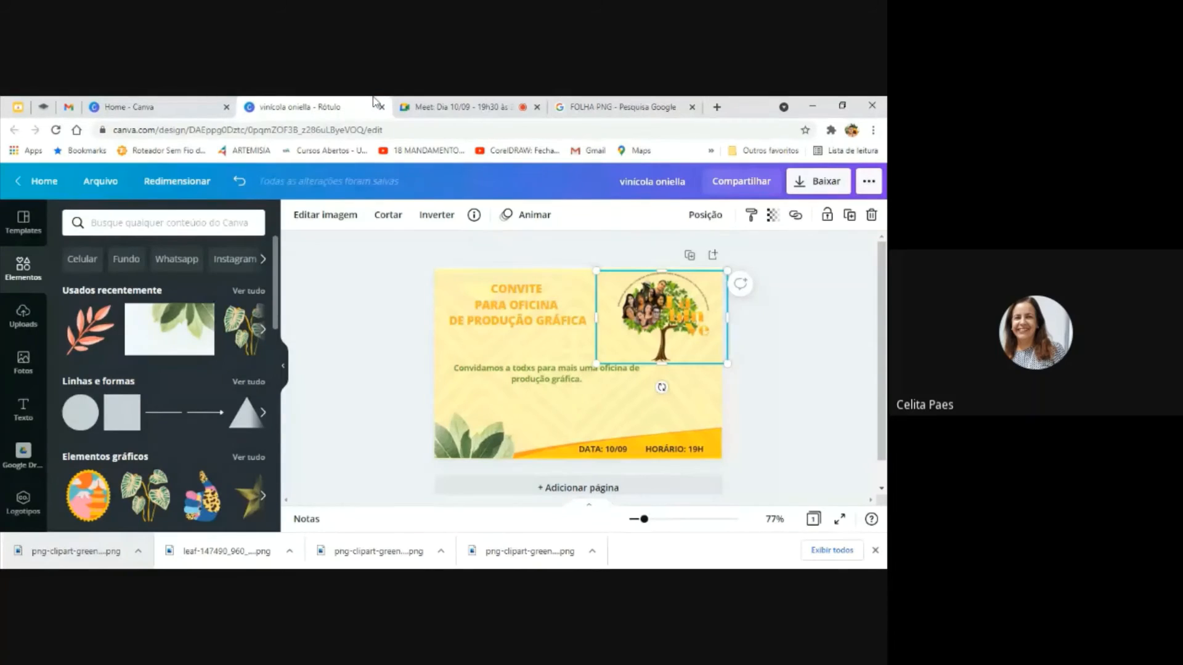
pyautogui.click(441, 101)
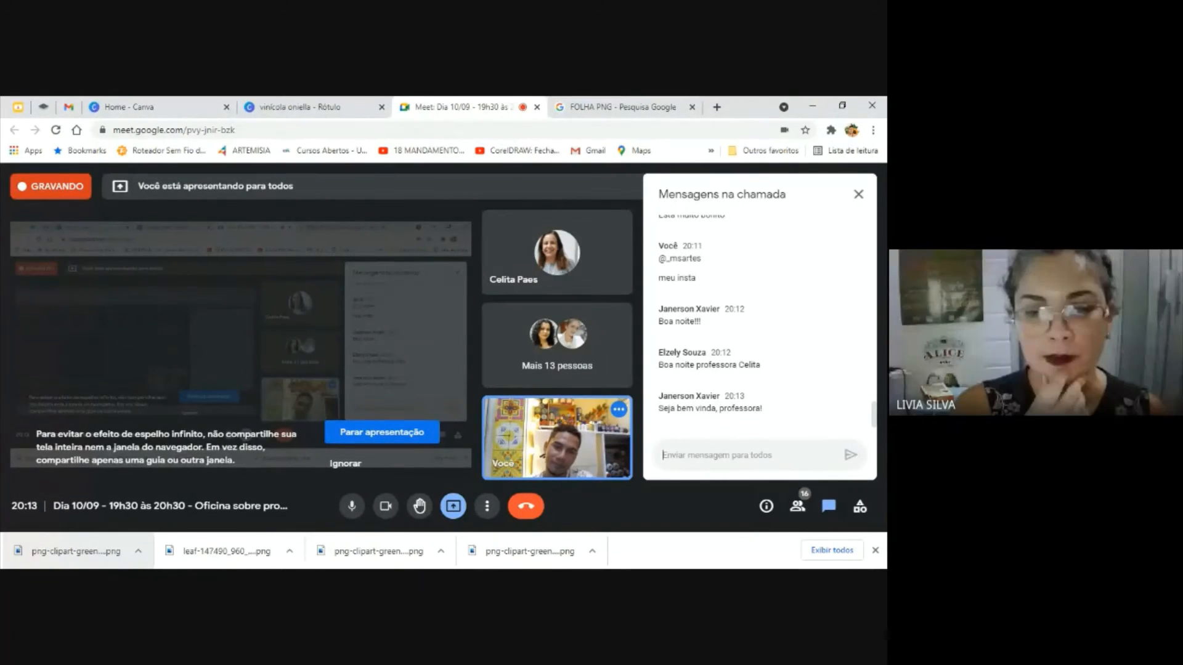
# Switch from Google Meet to Canva, glance at its home page, and return to the workshop invitation with the tree logo deselected
pyautogui.click(257, 105)
pyautogui.click(209, 104)
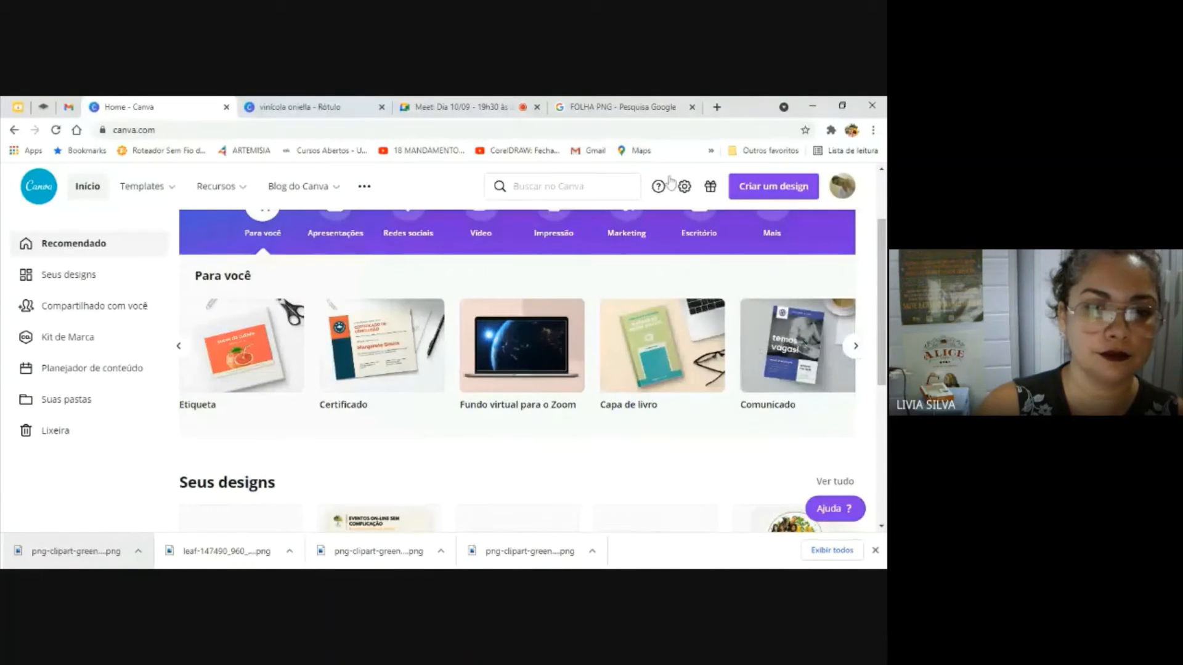
pyautogui.click(292, 107)
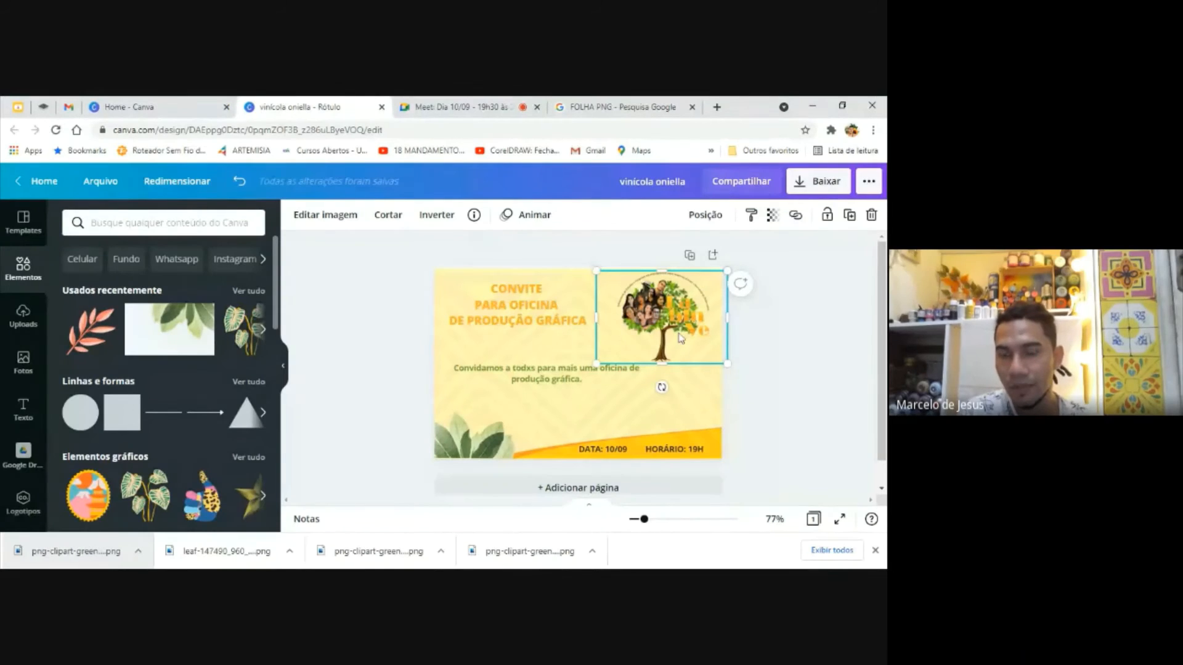
pyautogui.click(787, 381)
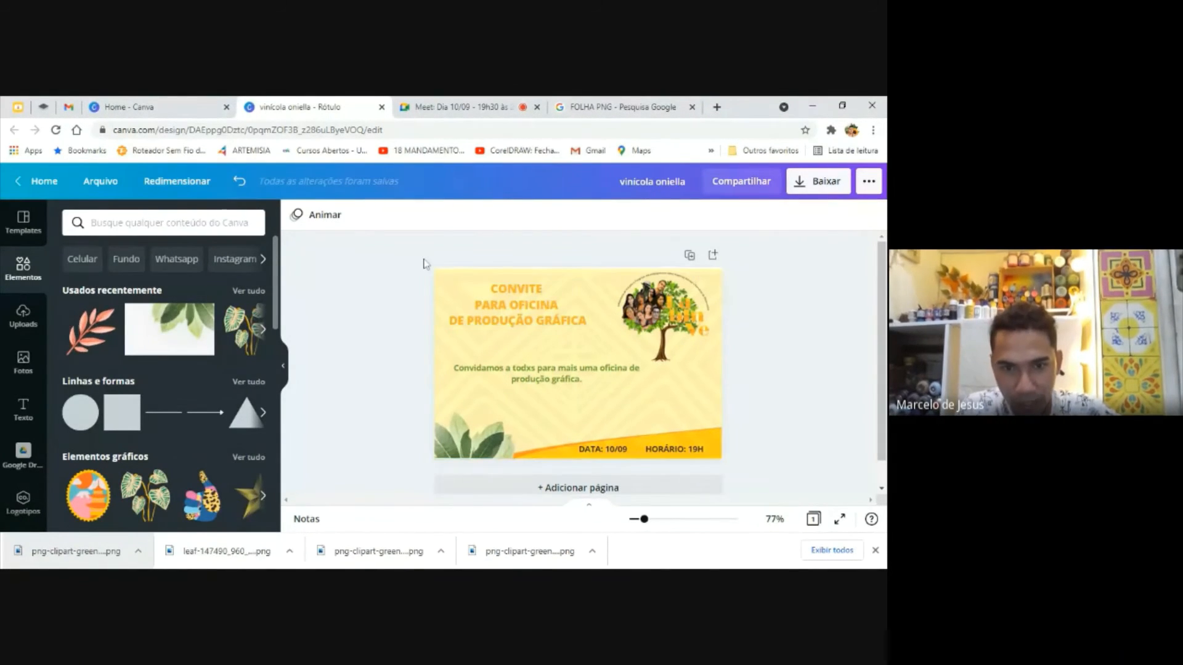
# Unlock the invitation's yellow patterned background image and delete it
pyautogui.click(653, 405)
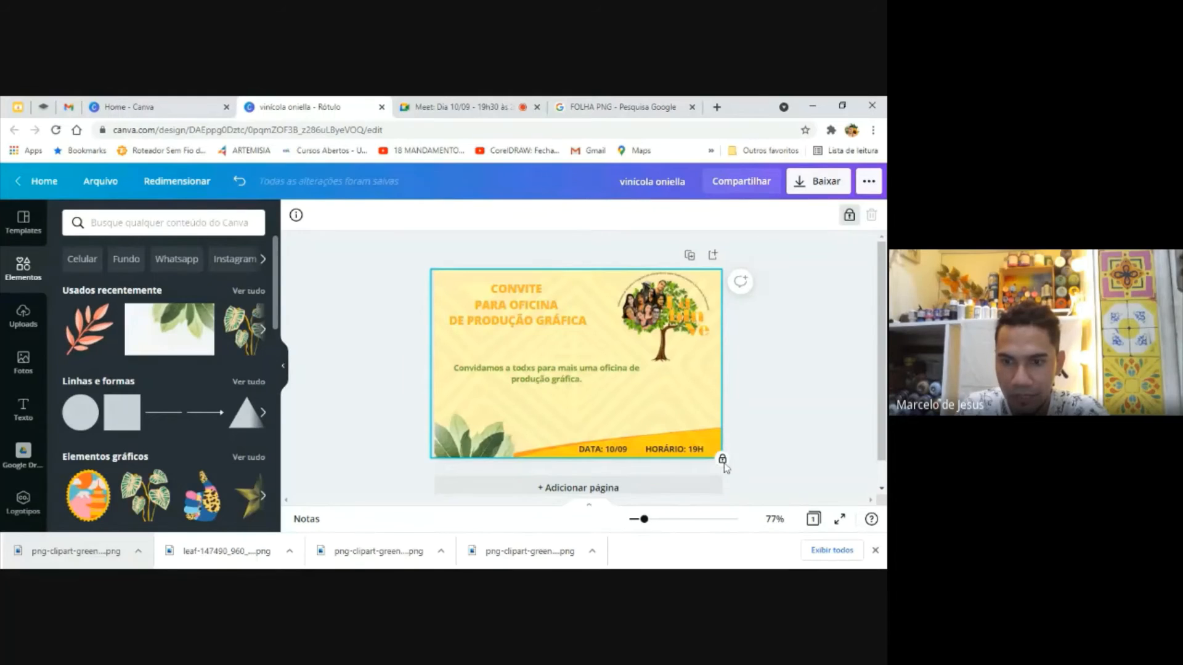
pyautogui.click(849, 215)
pyautogui.press('Delete')
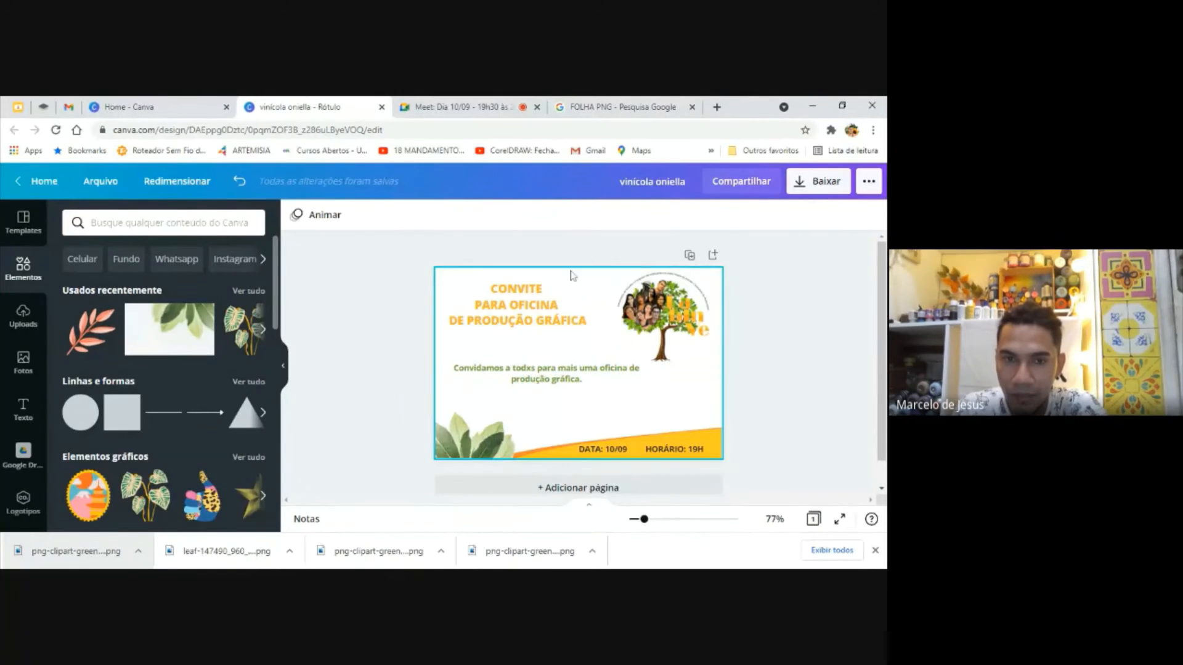
pyautogui.click(455, 281)
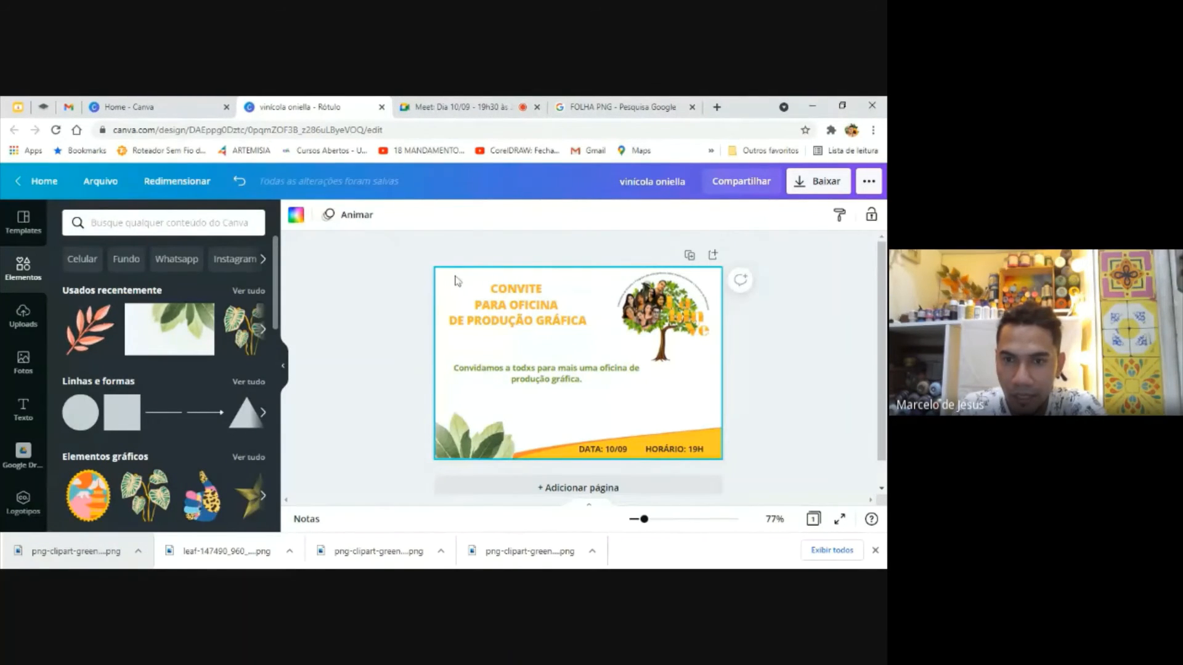
# Look over the invitation's download settings, its publishing and sharing options, and the file options
pyautogui.click(823, 183)
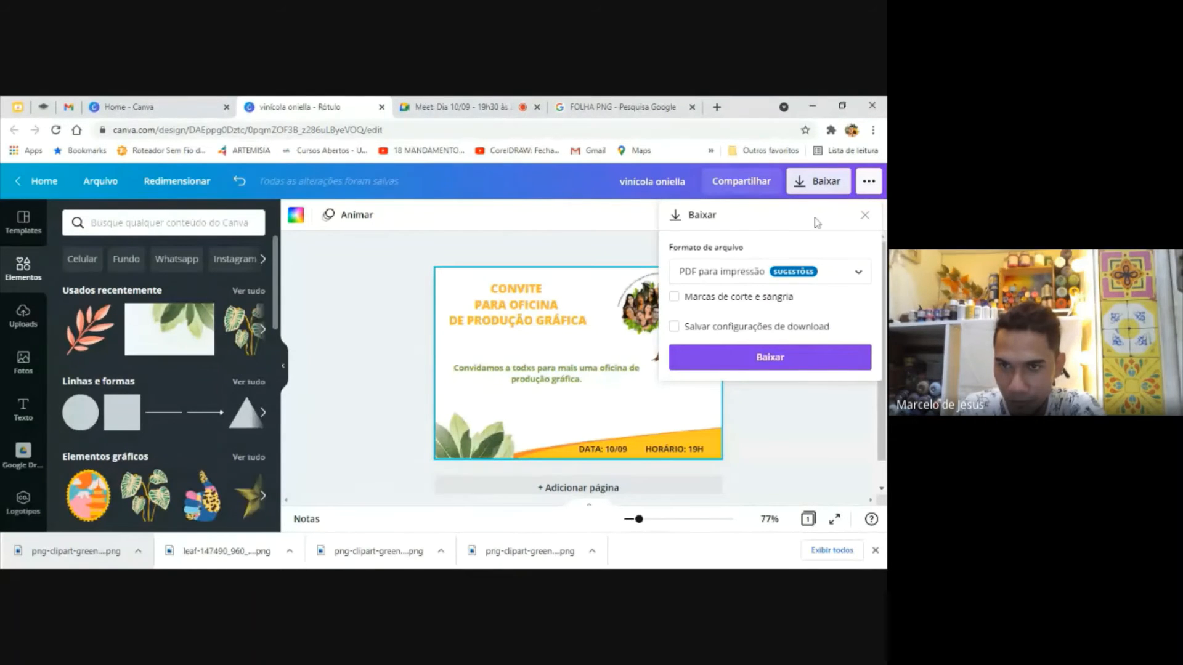
pyautogui.click(865, 188)
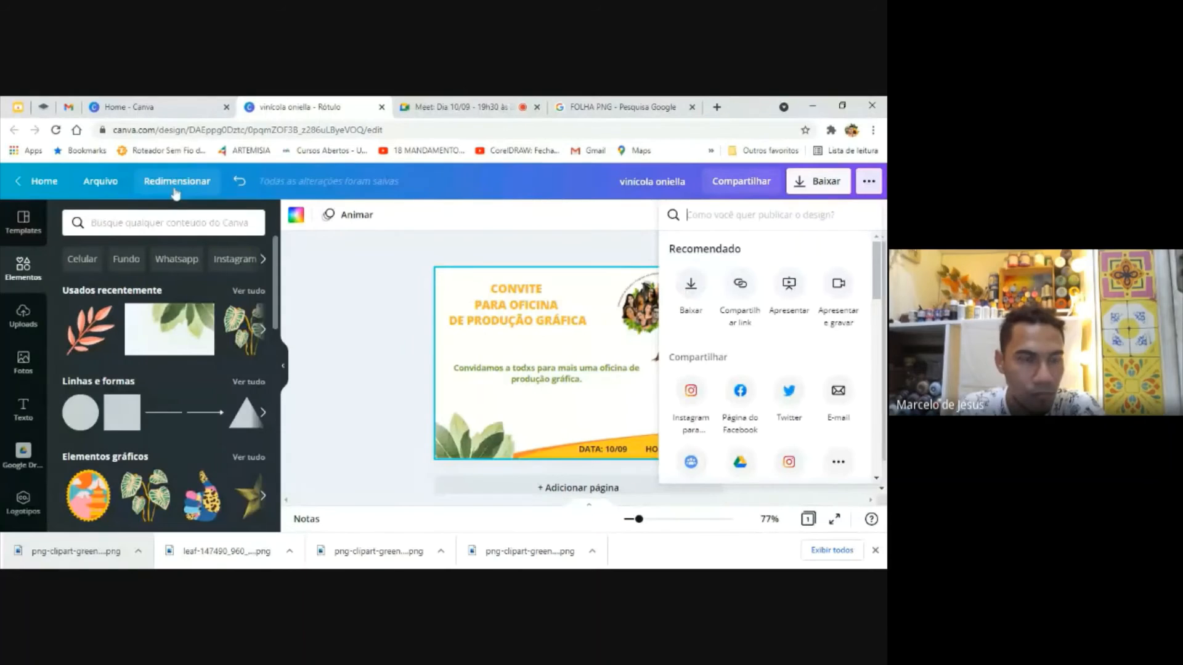
pyautogui.click(122, 184)
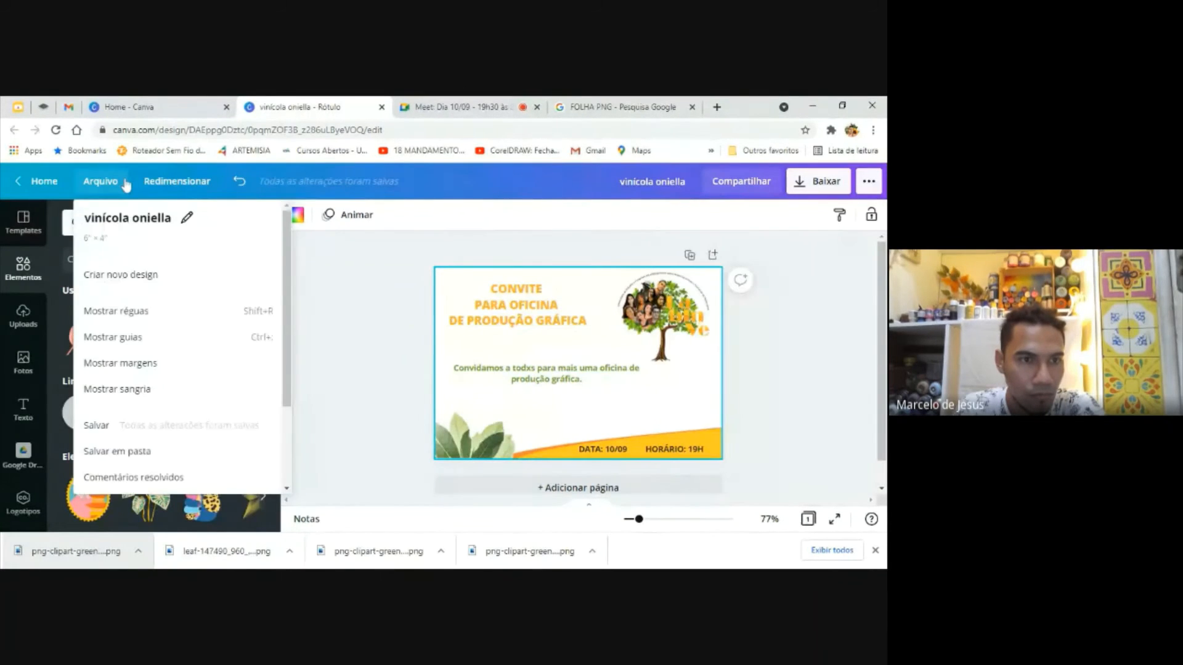
pyautogui.click(337, 352)
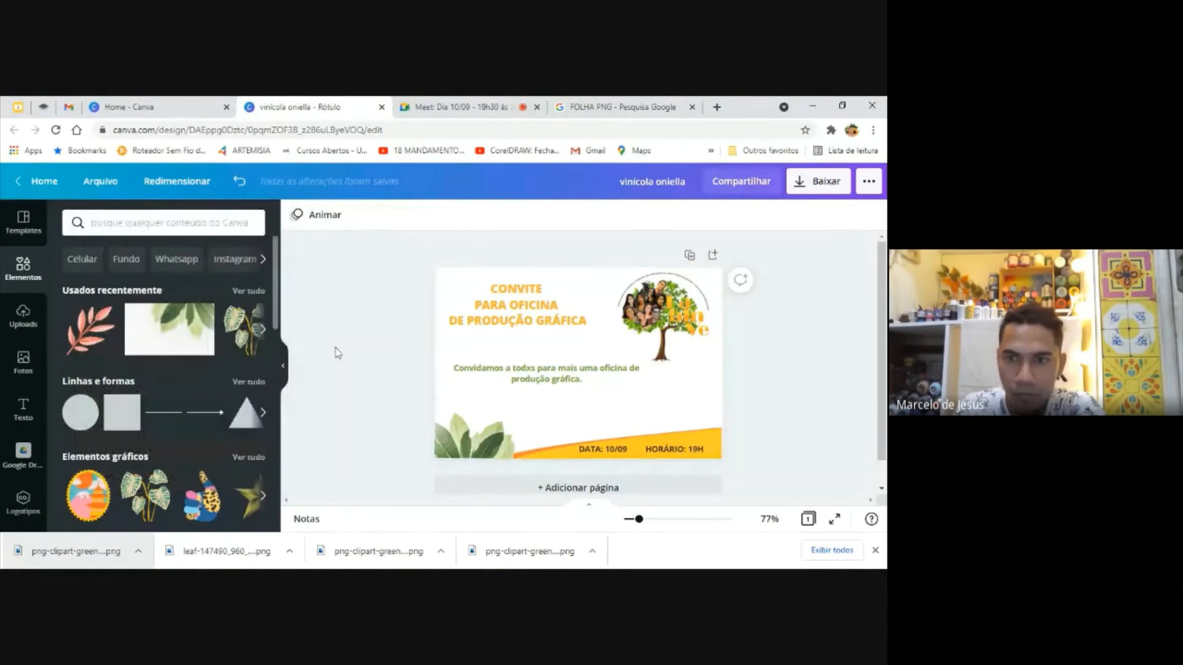
# Set the invitation's download file format to PNG
pyautogui.click(816, 185)
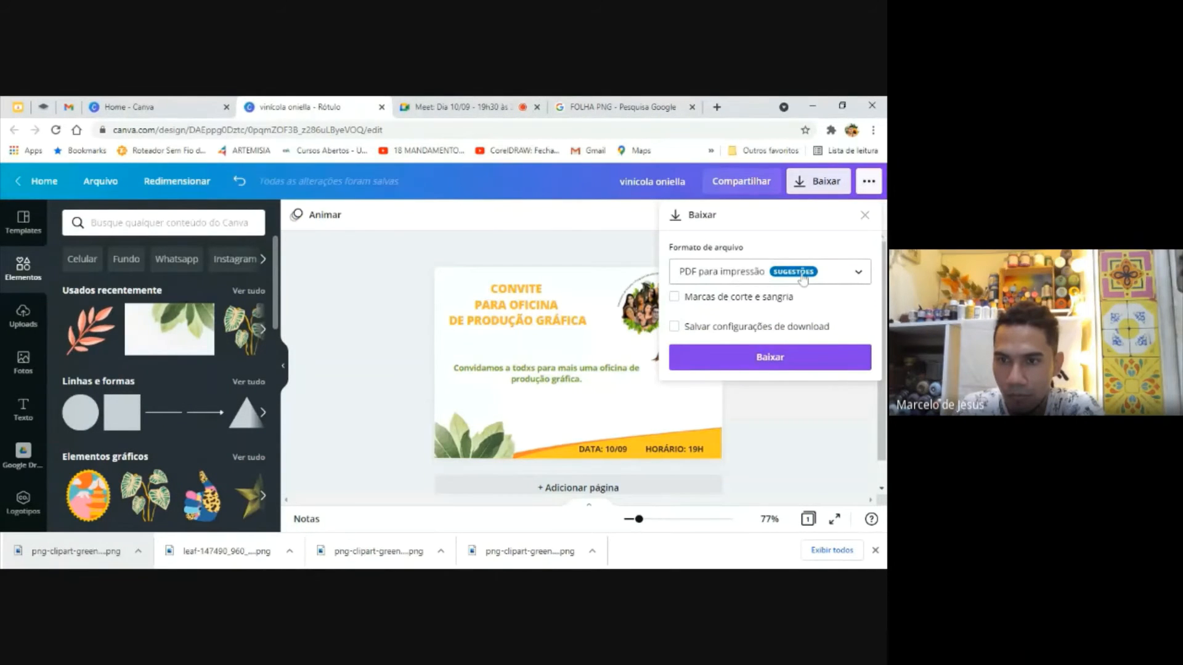
pyautogui.click(862, 277)
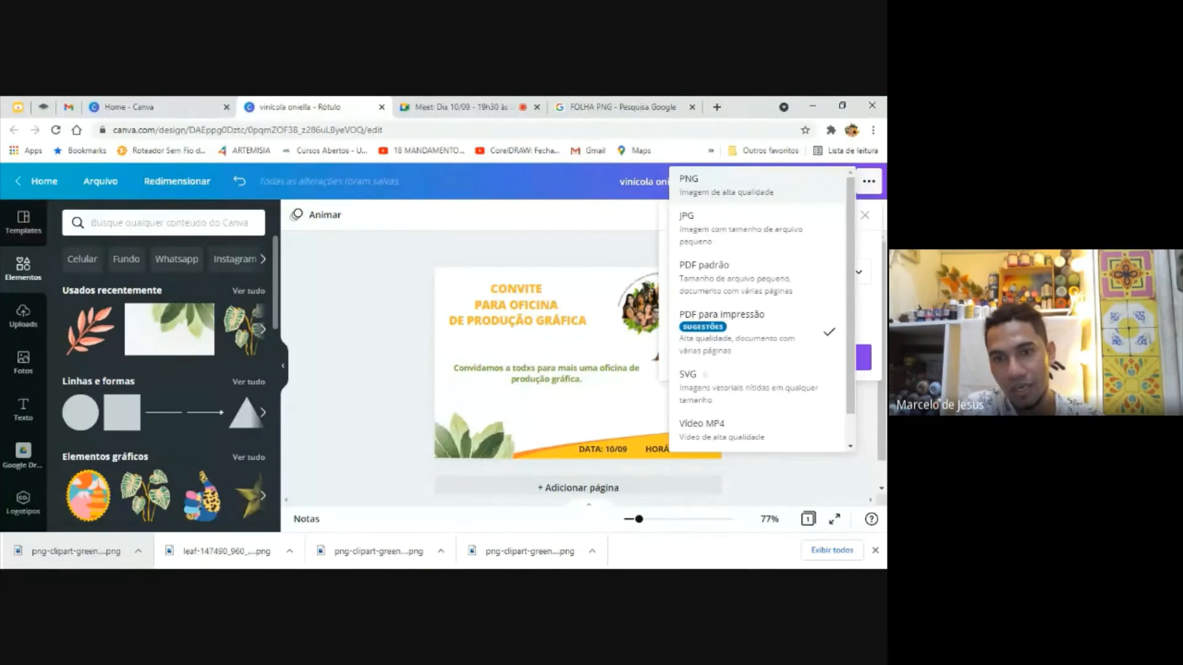
pyautogui.click(714, 188)
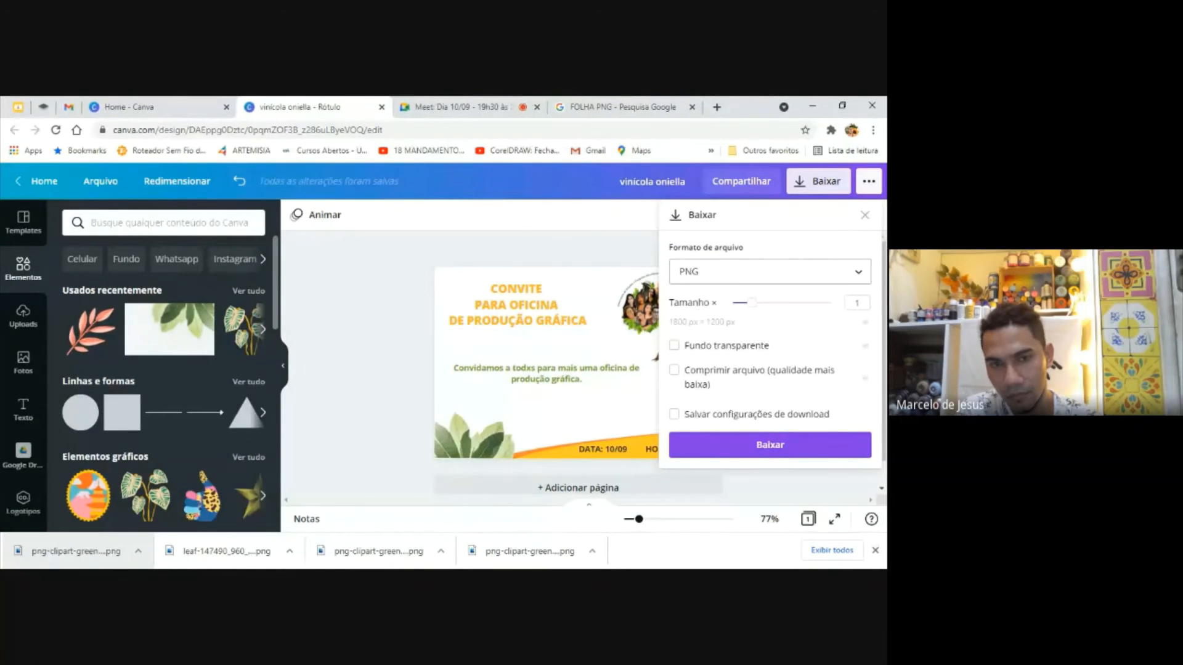
pyautogui.hotkey('alt', 'Tab')
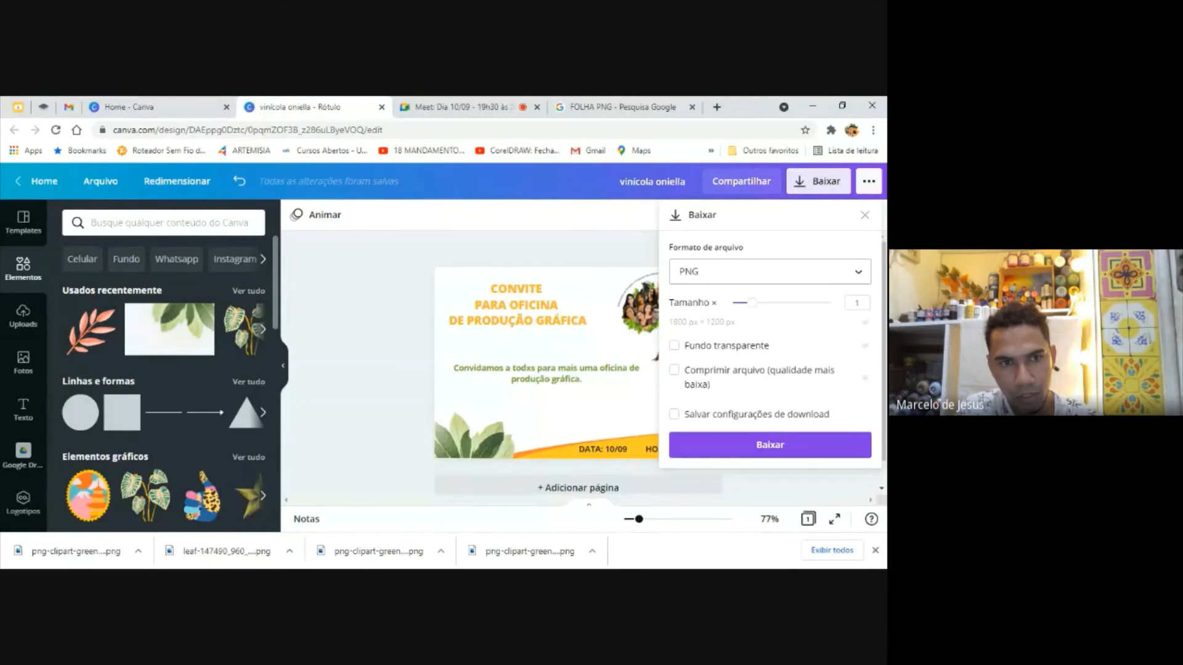
# Examine the Canva home page, from the design categories and suggested formats down to the existing designs
pyautogui.click(161, 104)
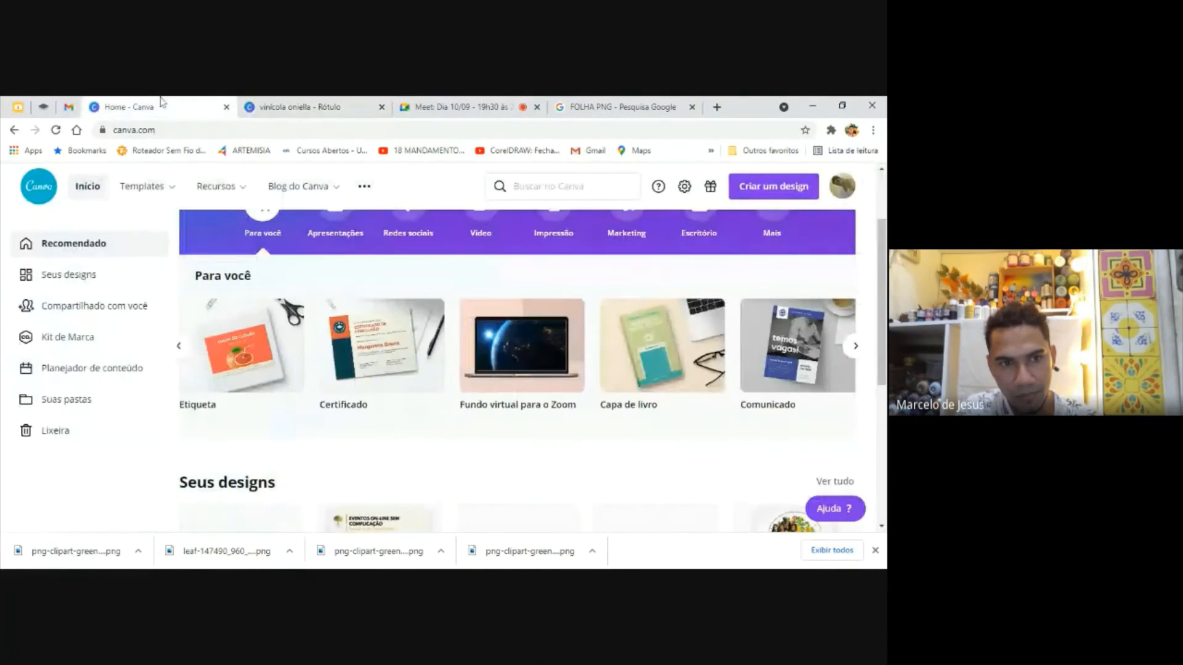
pyautogui.scroll(-1, 516, 369)
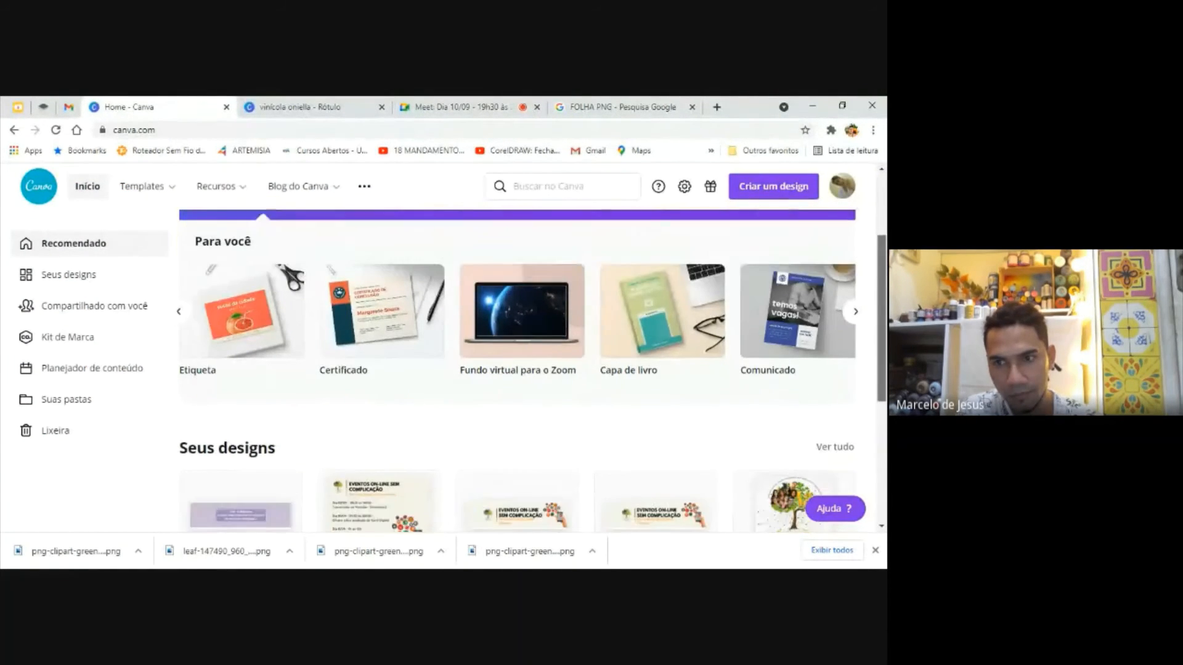
pyautogui.scroll(-5, 531, 371)
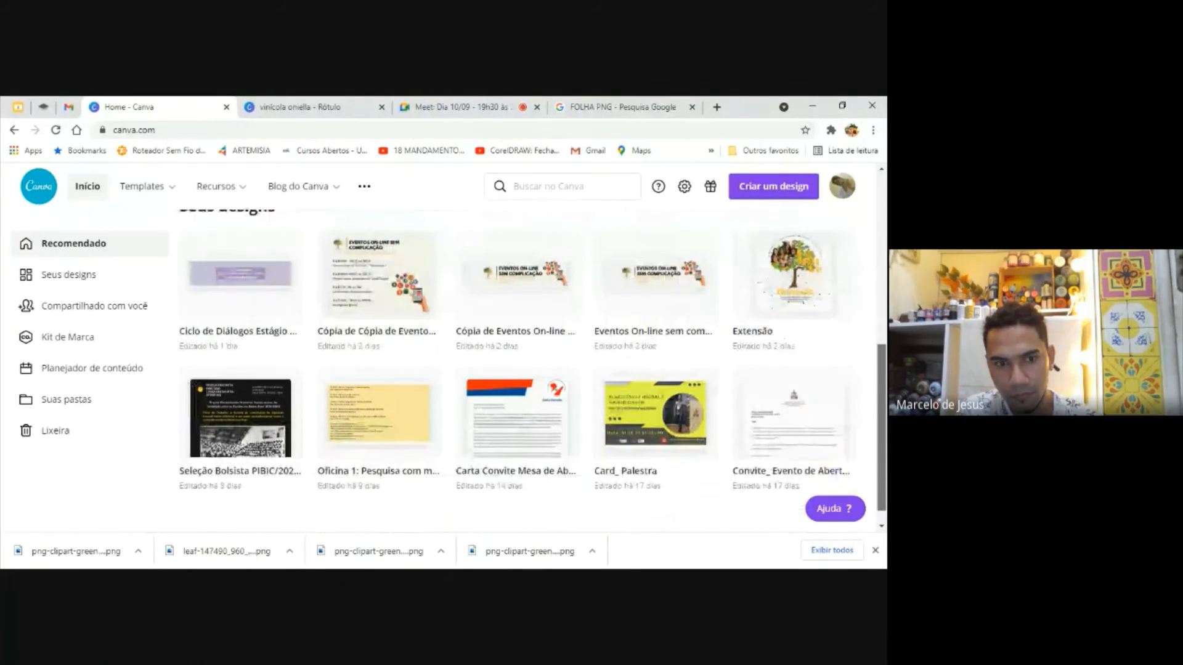
pyautogui.scroll(6, 544, 165)
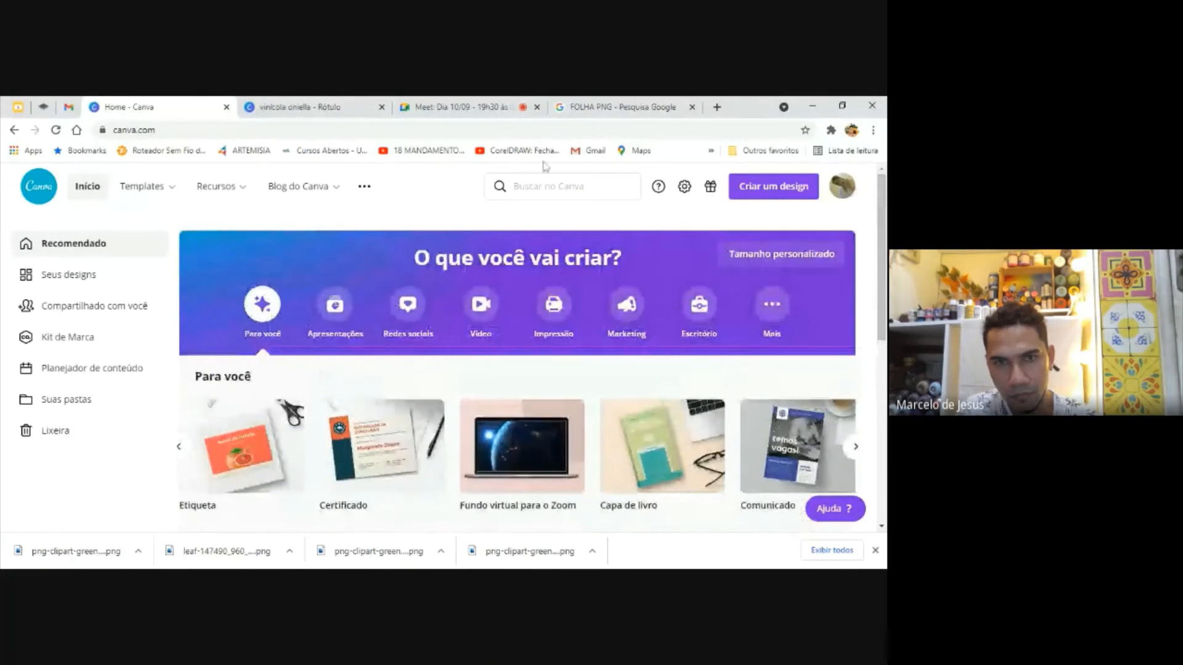
pyautogui.moveTo(200, 175)
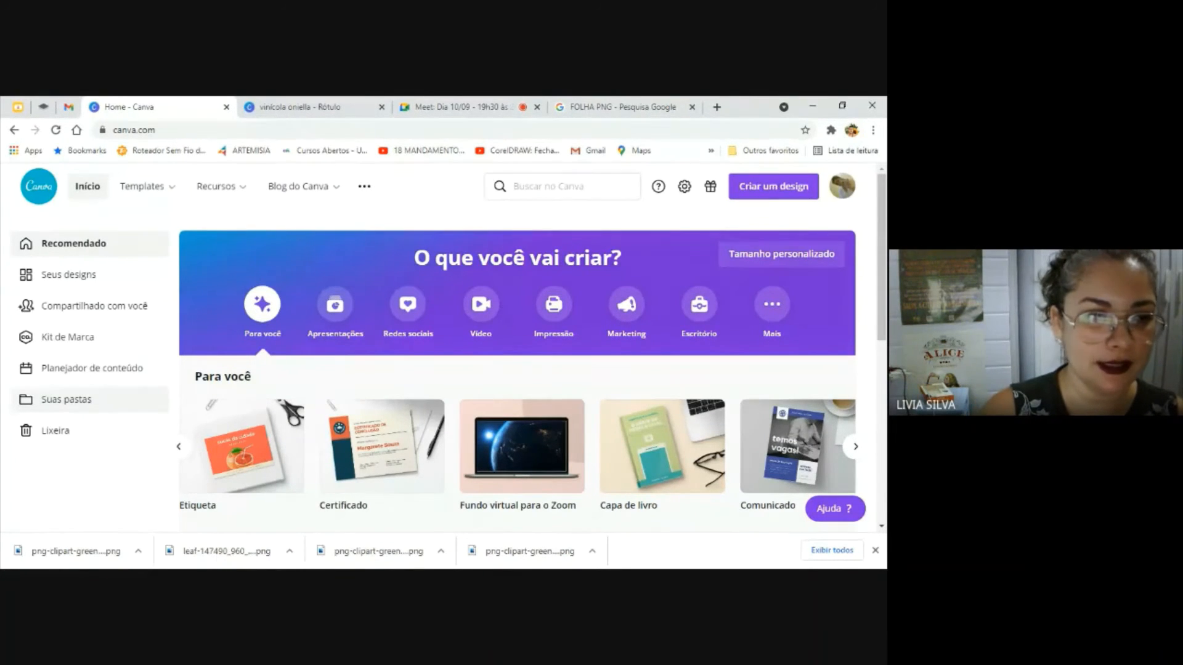
pyautogui.scroll(-5, 517, 369)
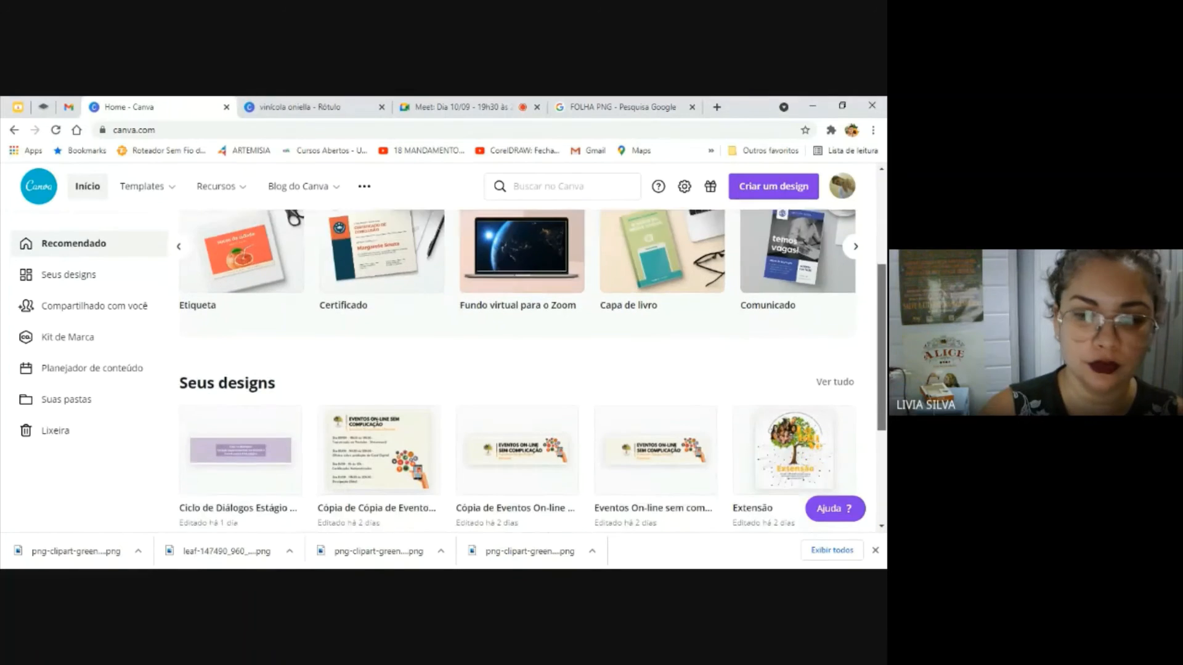
pyautogui.scroll(-2, 518, 369)
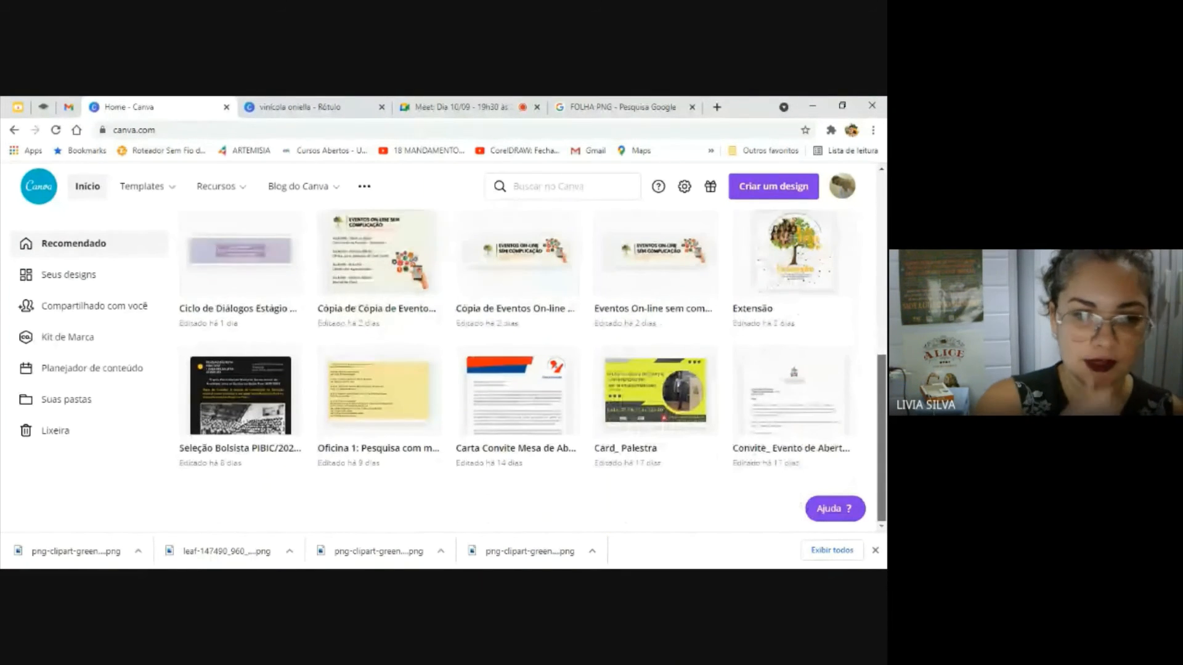
pyautogui.scroll(1, 517, 370)
pyautogui.scroll(1, 518, 370)
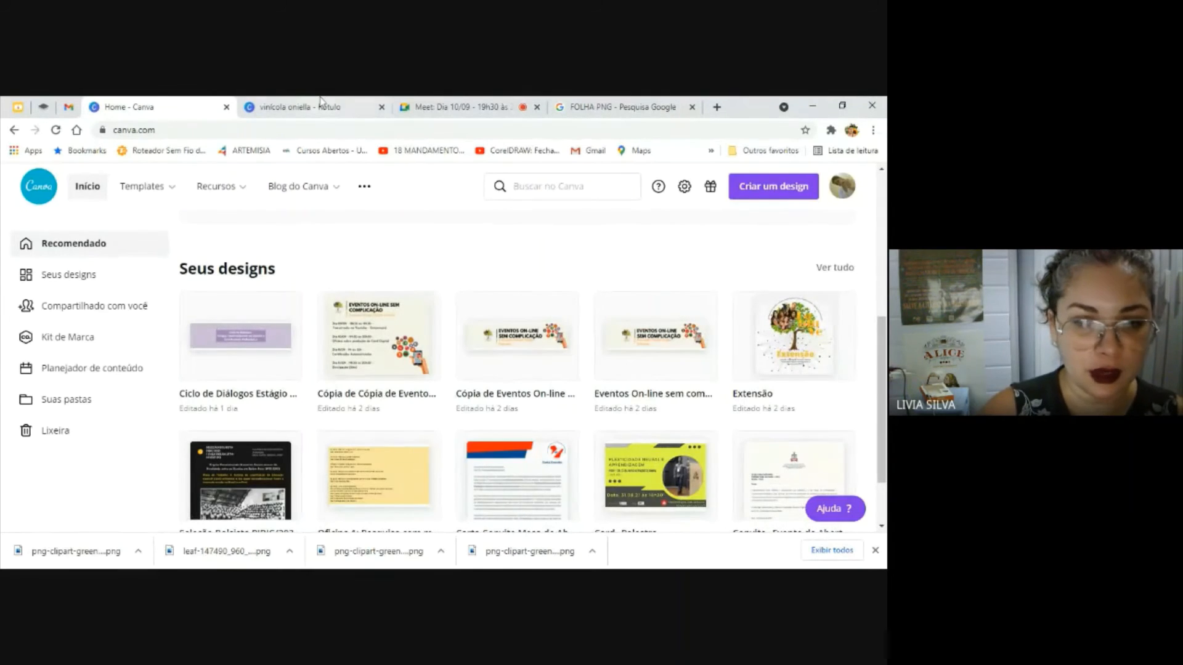
# Return to the invitation, download it as a PNG image and open the downloaded file
pyautogui.hotkey('ctrl', 'Tab')
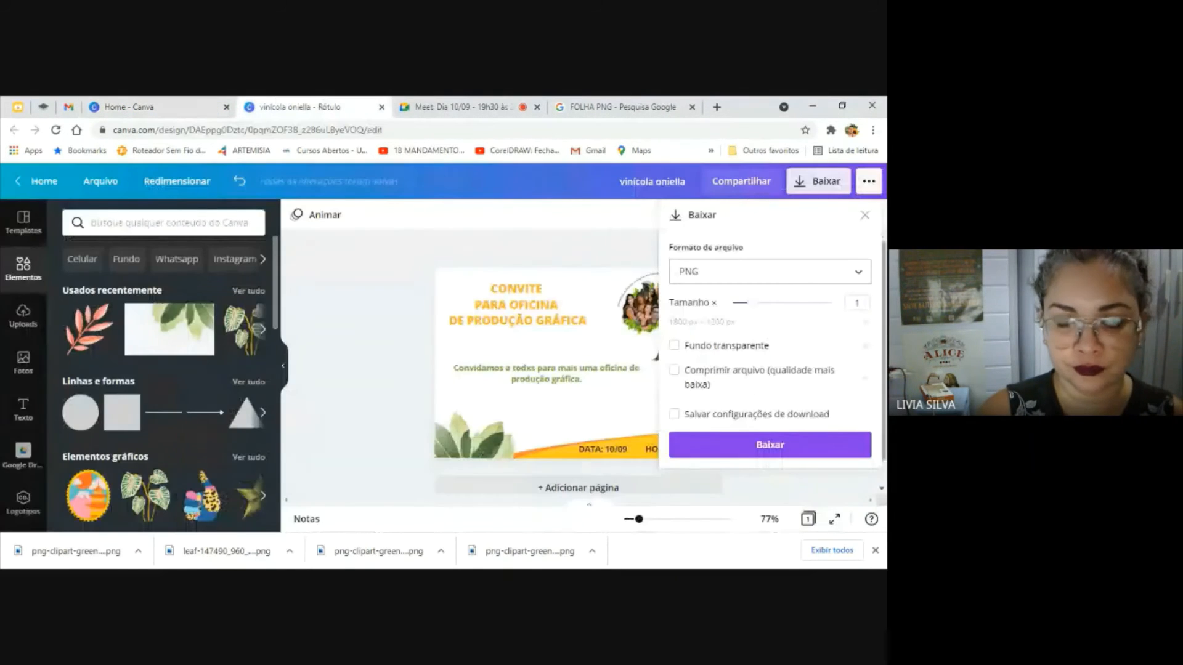
pyautogui.click(766, 445)
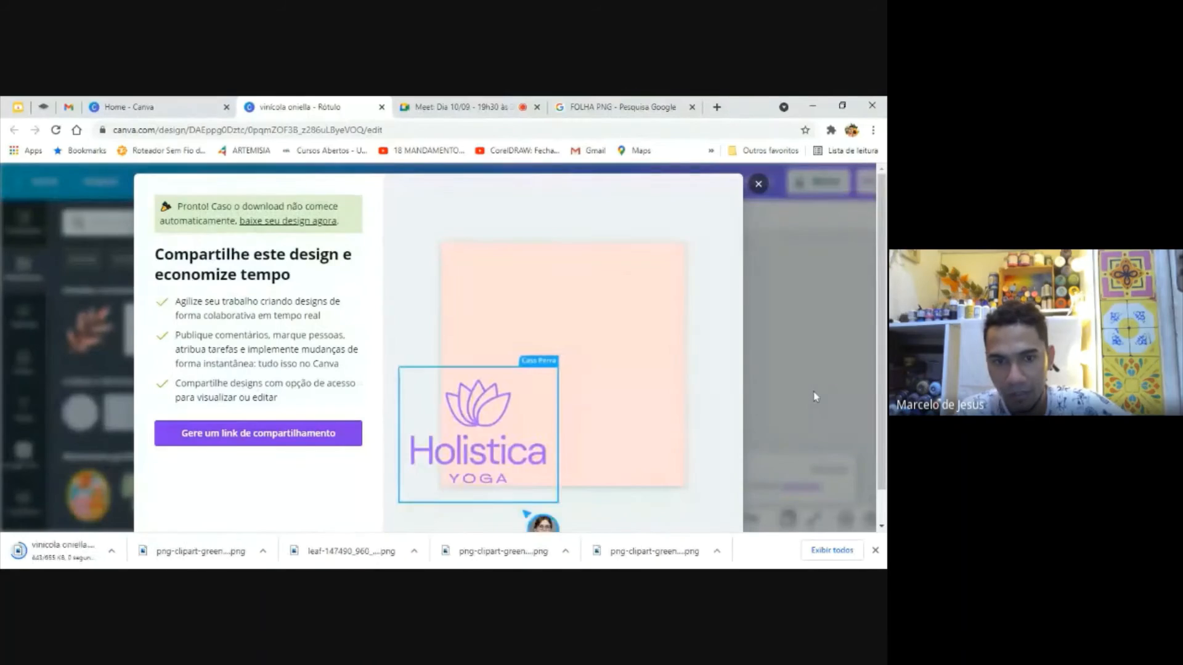
pyautogui.click(758, 183)
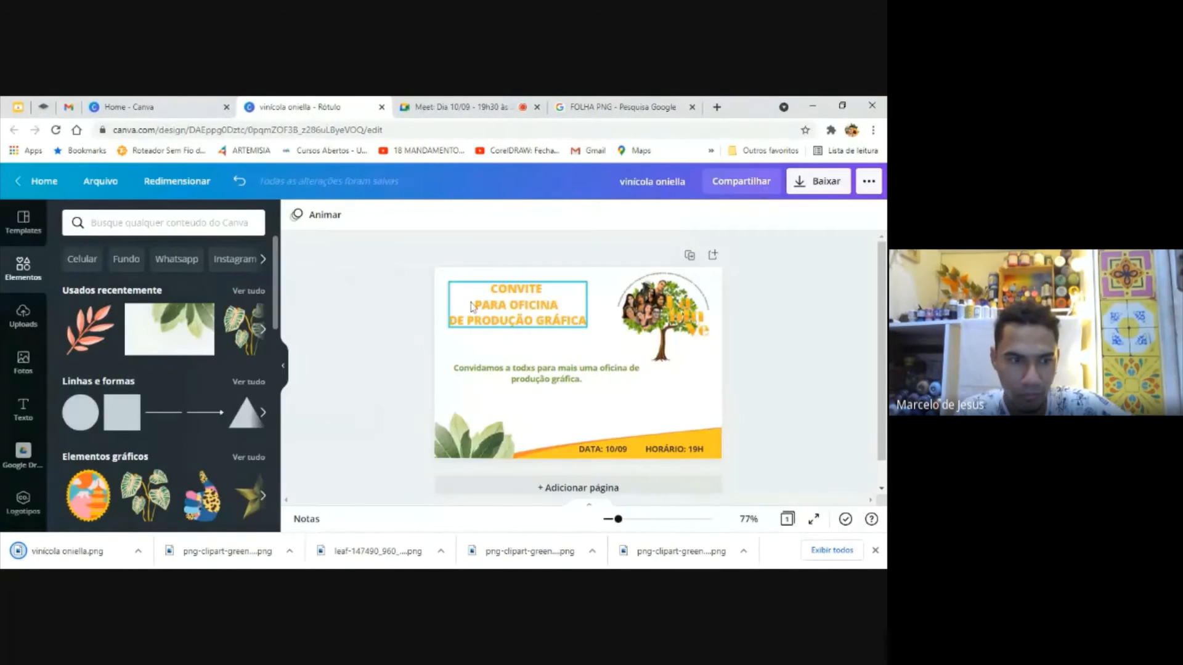
pyautogui.click(77, 558)
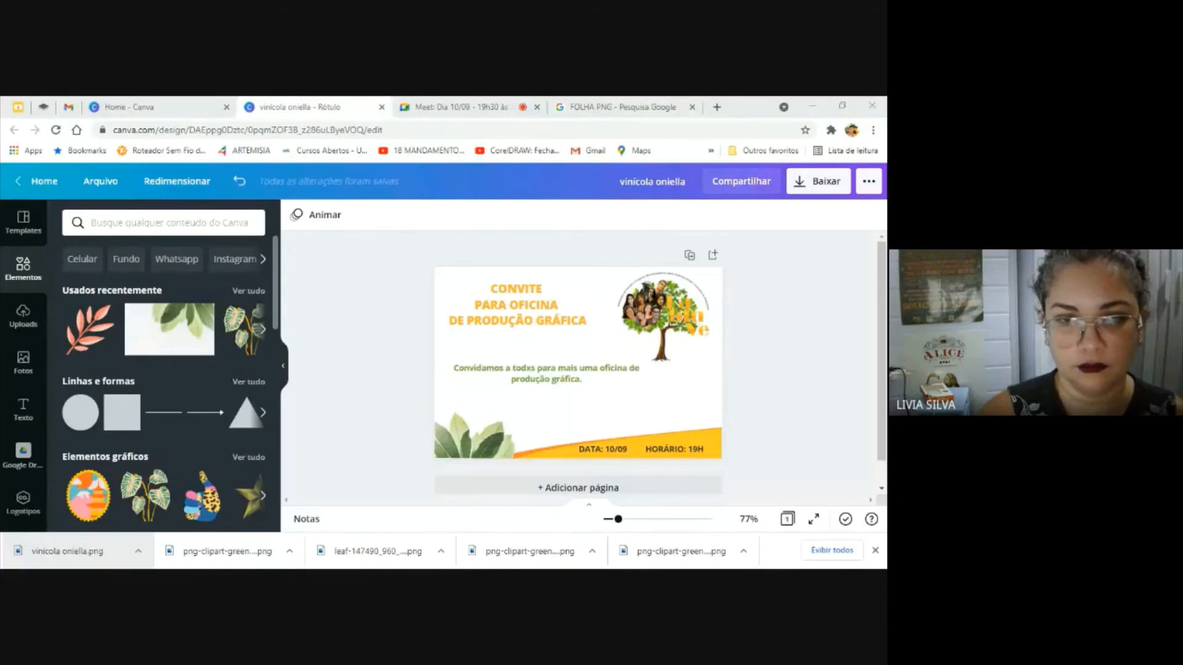
# Download the invitation as a JPG image, open the downloaded file to check it, and close it again
pyautogui.click(825, 183)
pyautogui.click(861, 273)
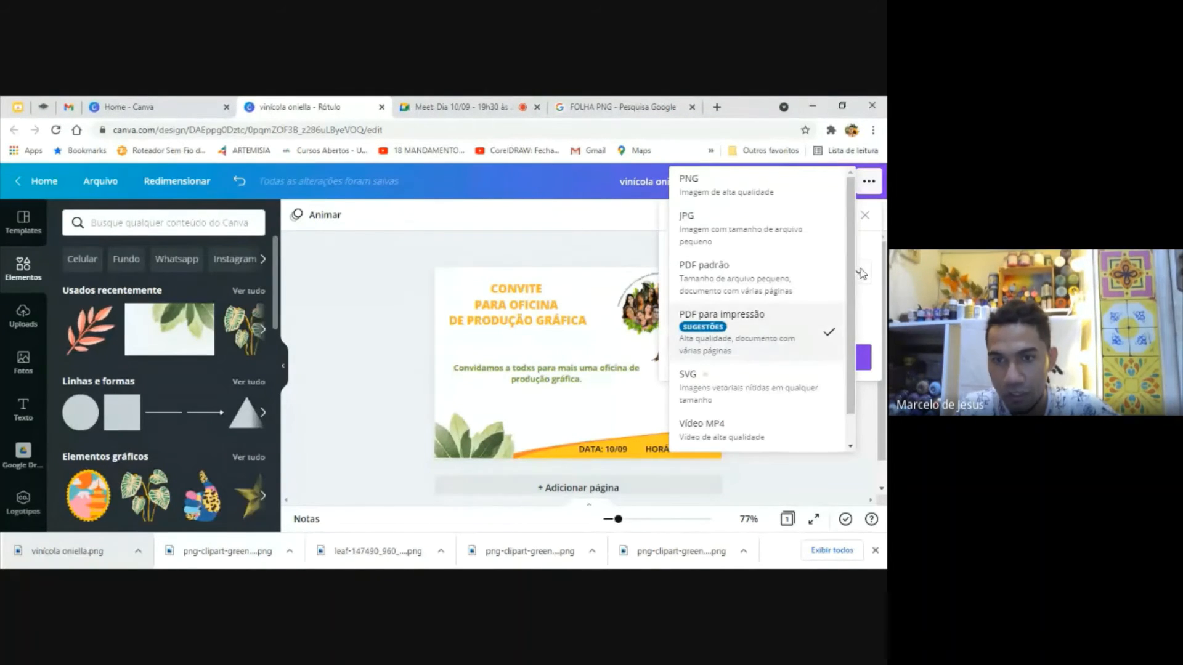
pyautogui.click(753, 226)
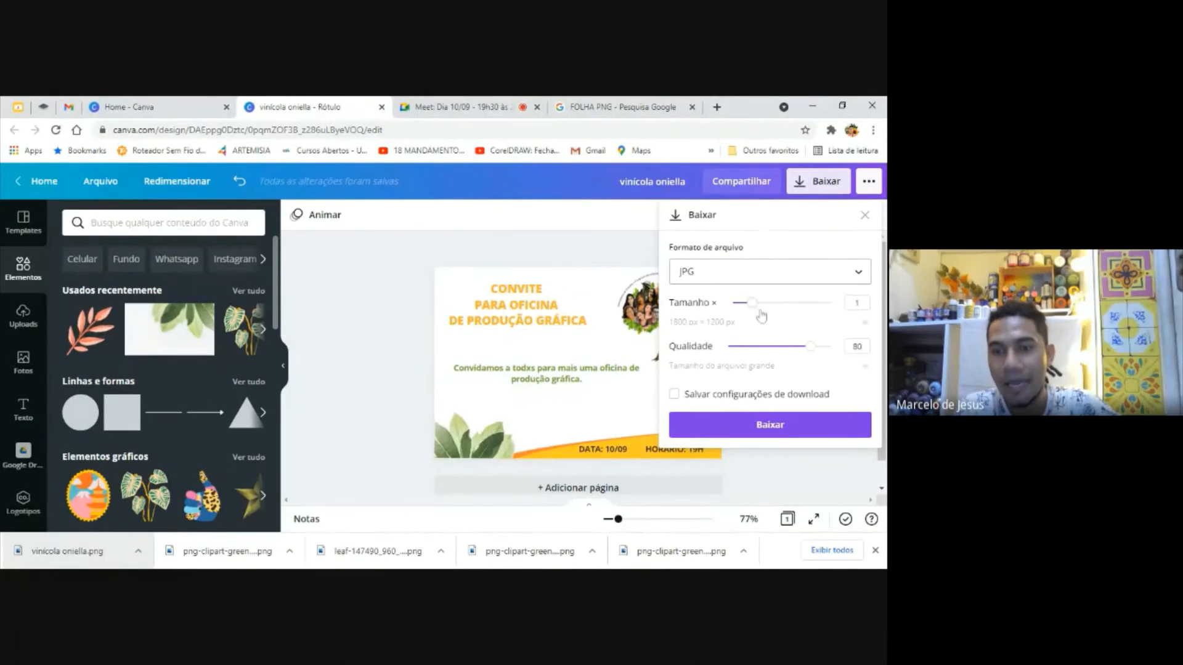
pyautogui.click(767, 425)
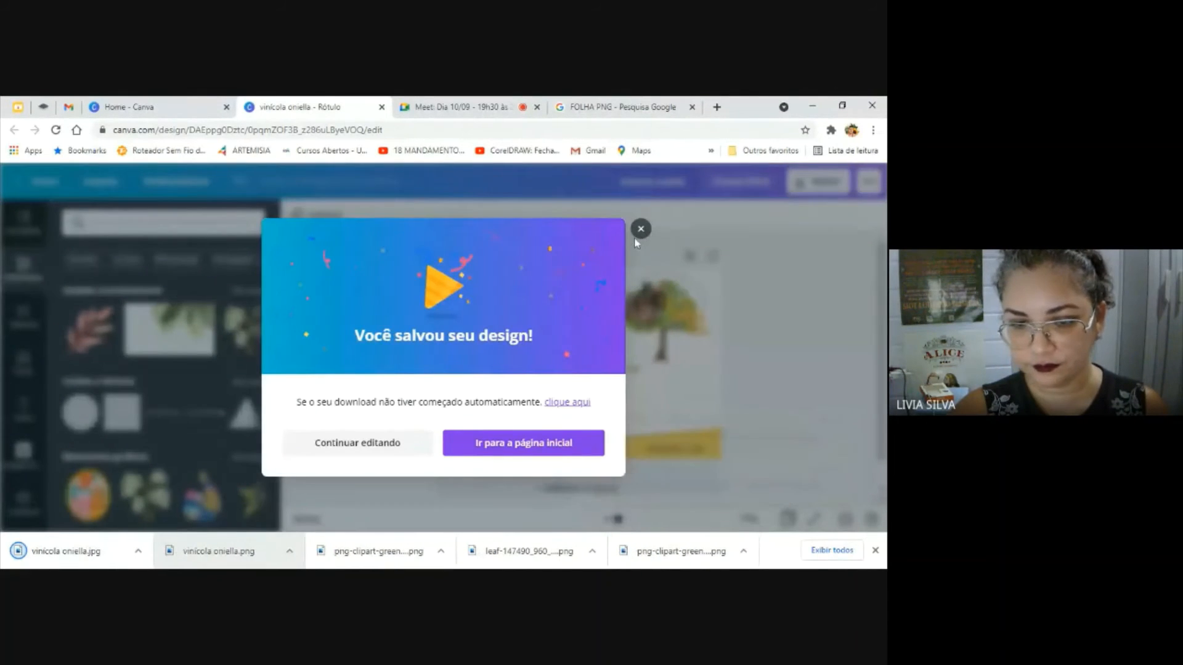
pyautogui.click(641, 229)
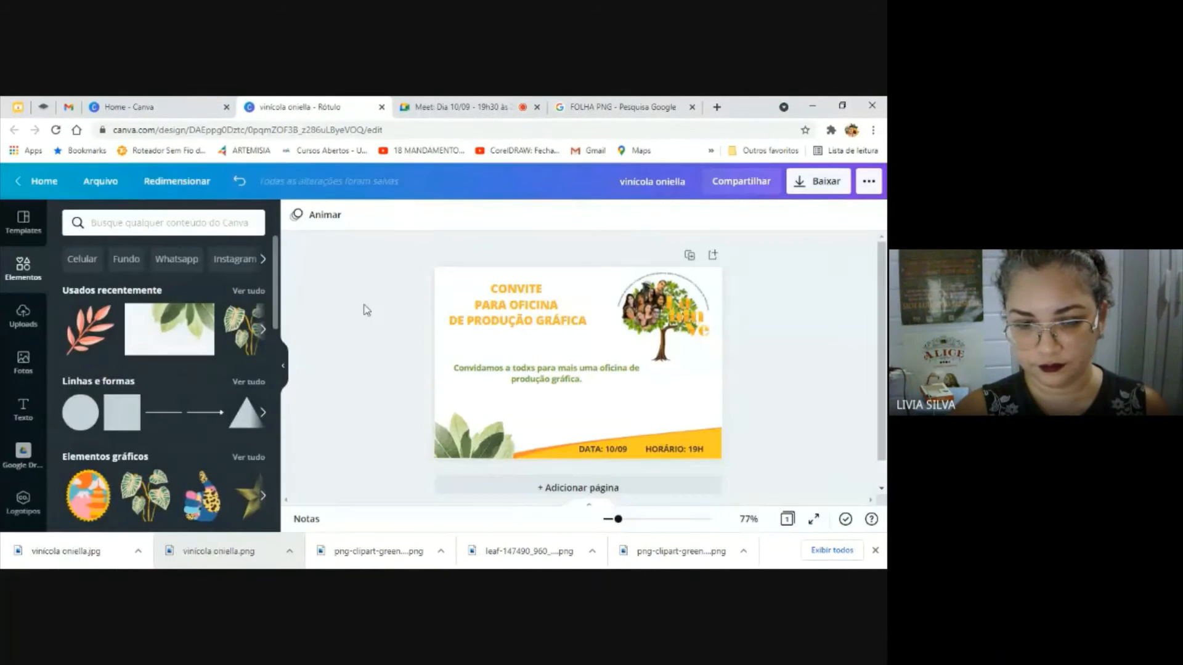
pyautogui.click(65, 552)
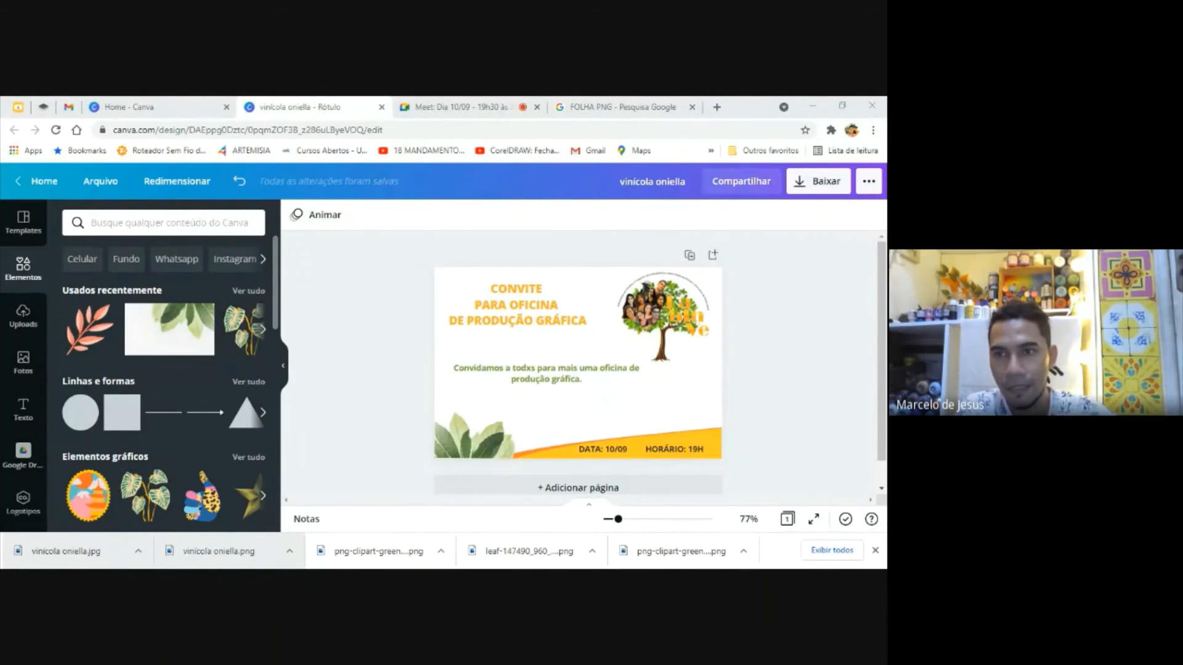
pyautogui.click(872, 106)
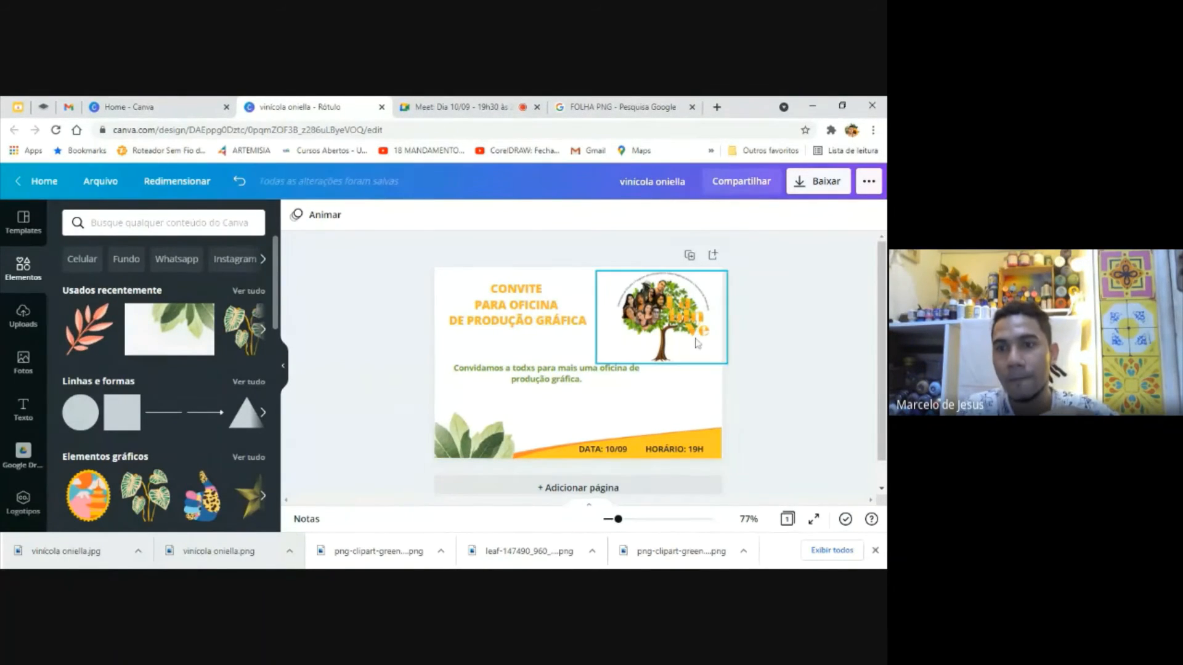
# Review the file formats offered for downloading the invitation, leaving PDF para impressão selected
pyautogui.click(836, 193)
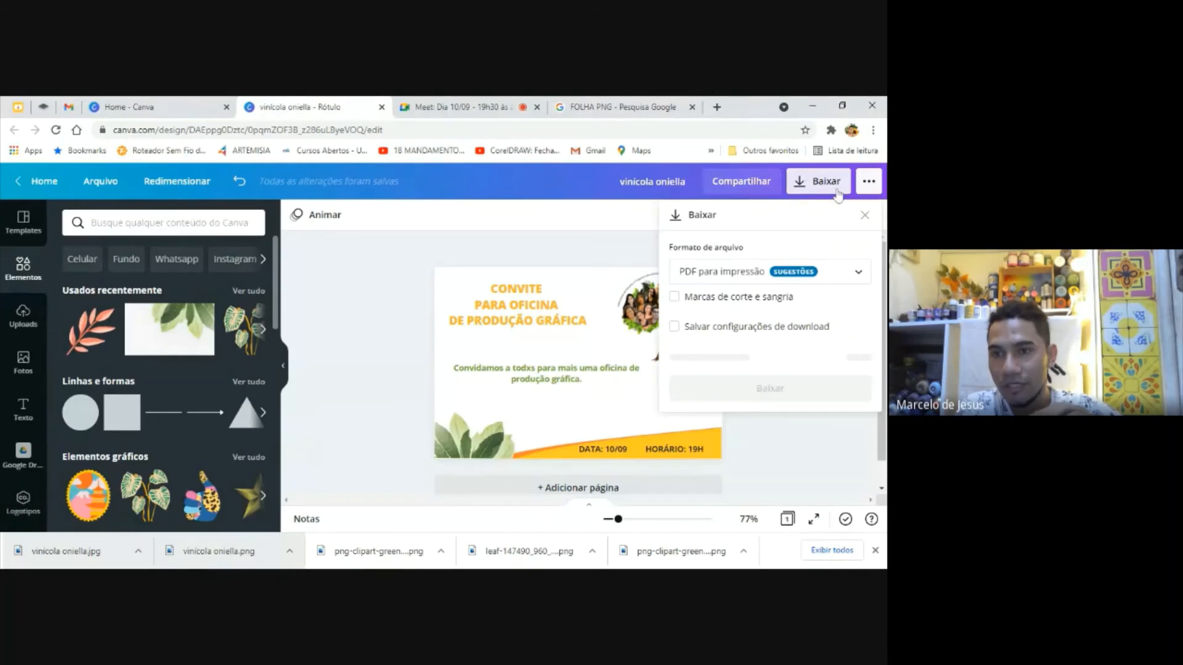
pyautogui.click(861, 279)
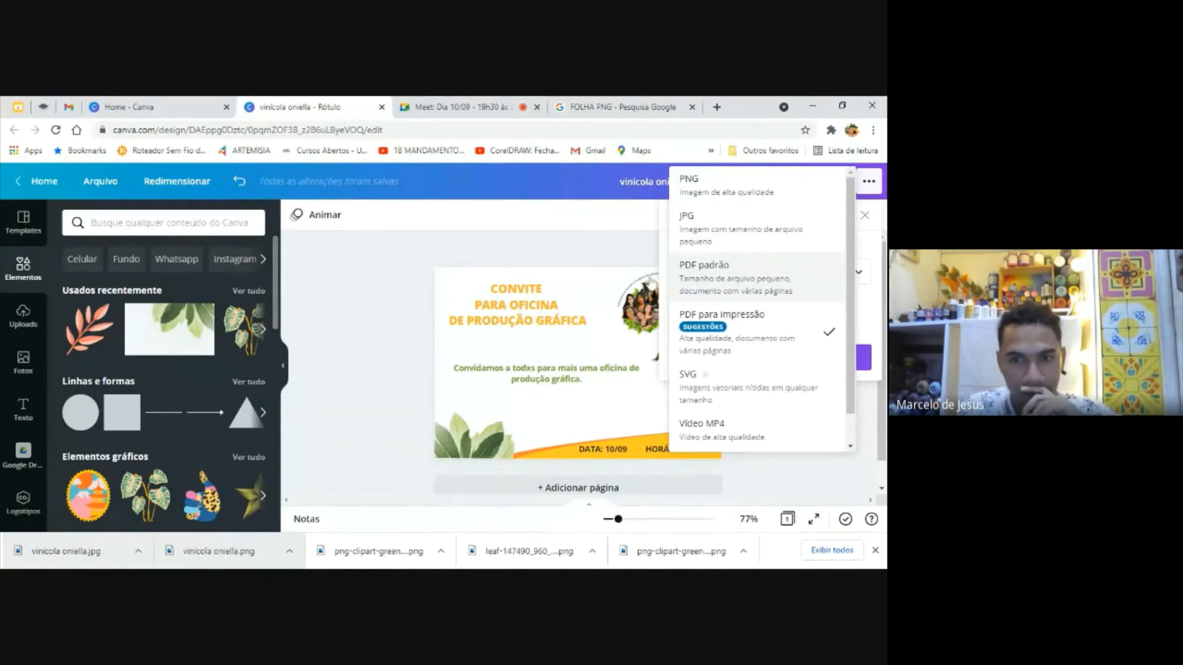
pyautogui.click(369, 357)
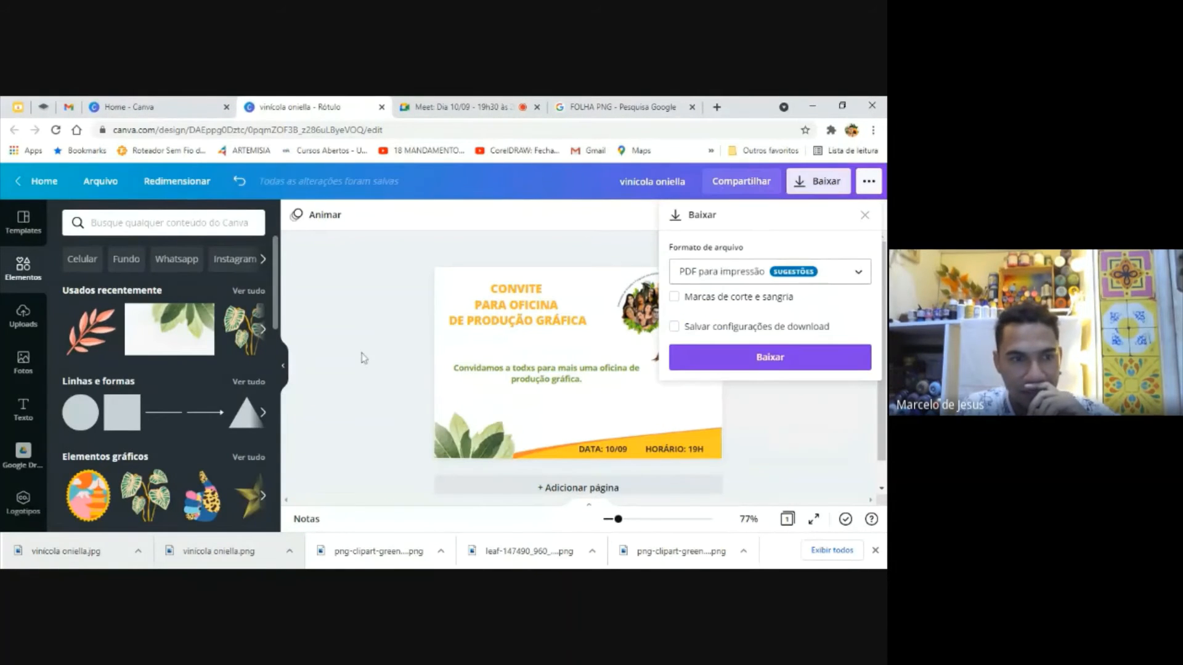
# Add the recently used coral leaf branch to the invitation, shrink it and place it beside the green leaves in the lower corner
pyautogui.moveTo(93, 332); pyautogui.dragTo(444, 385)
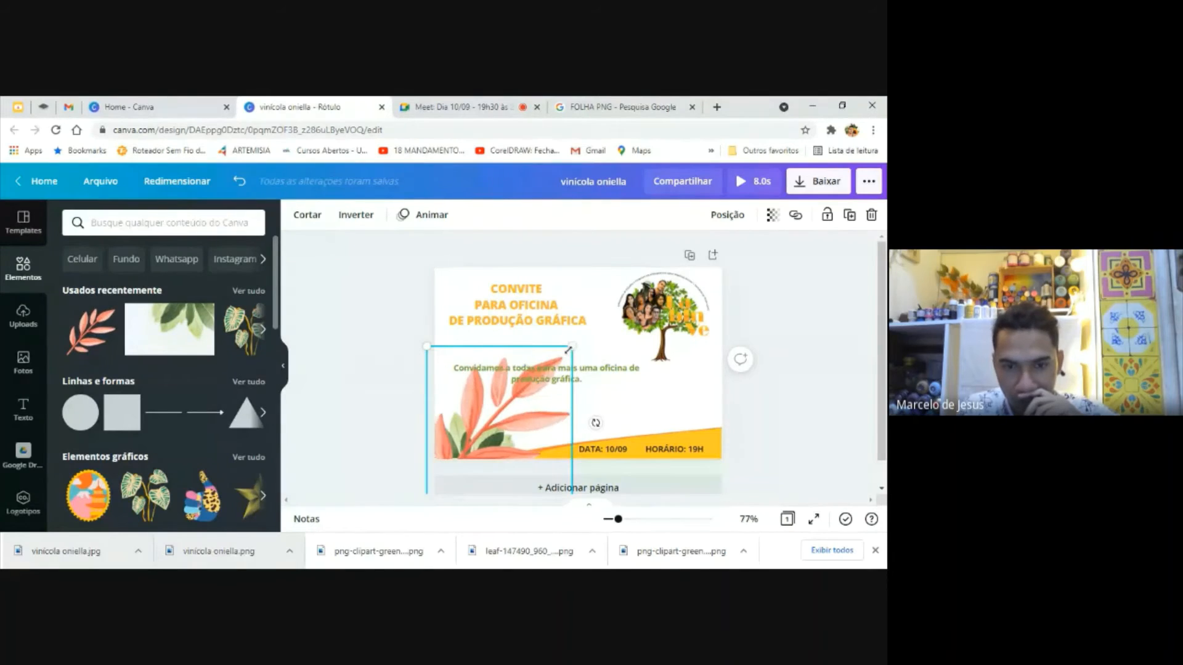
pyautogui.moveTo(572, 346); pyautogui.dragTo(510, 425)
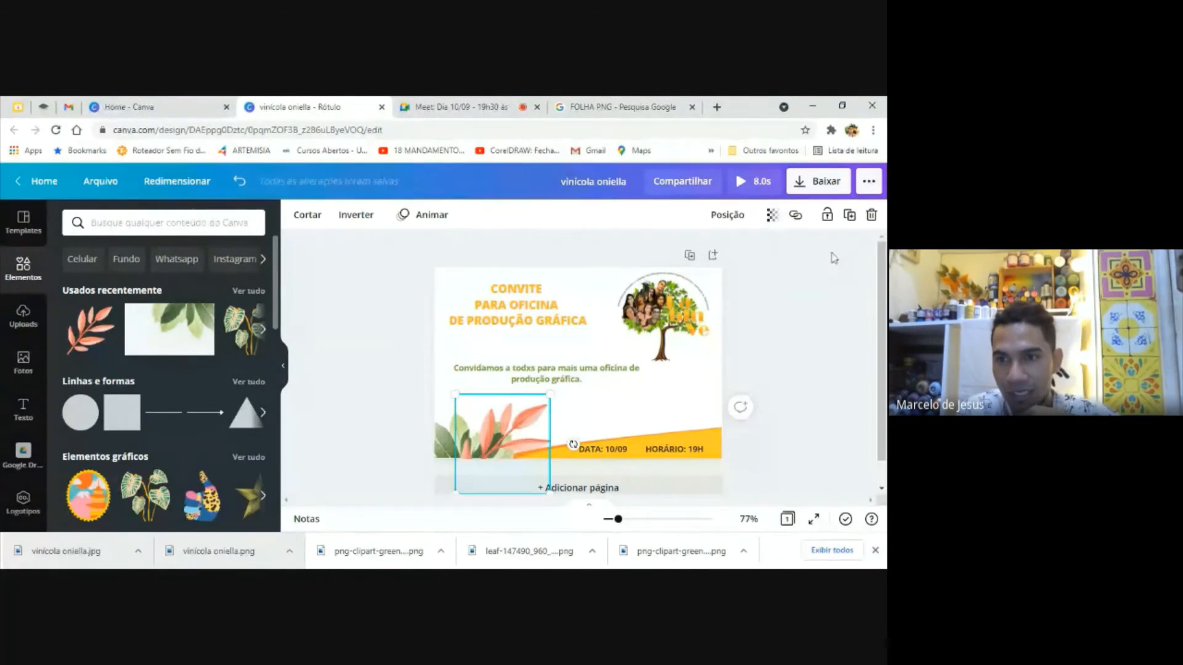
# Download the invitation as a GIF, dismiss the saved-design message and open the downloaded vinícola oniella.gif file
pyautogui.click(818, 180)
pyautogui.click(835, 279)
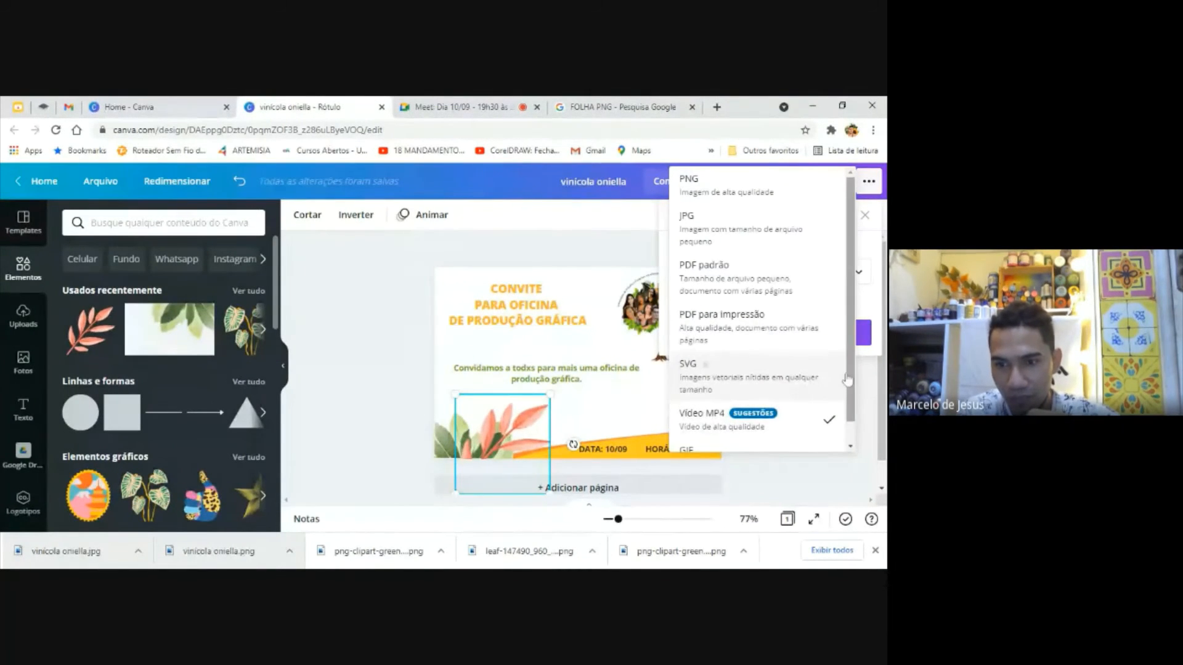
pyautogui.scroll(-1, 801, 407)
pyautogui.click(694, 433)
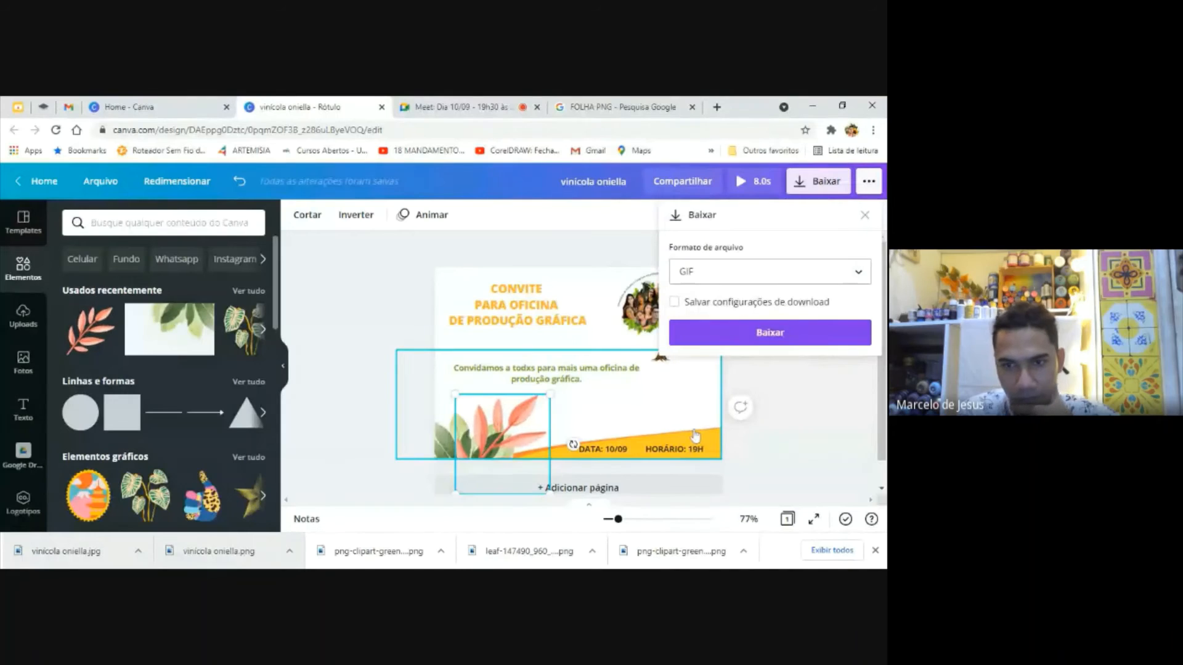
pyautogui.click(795, 334)
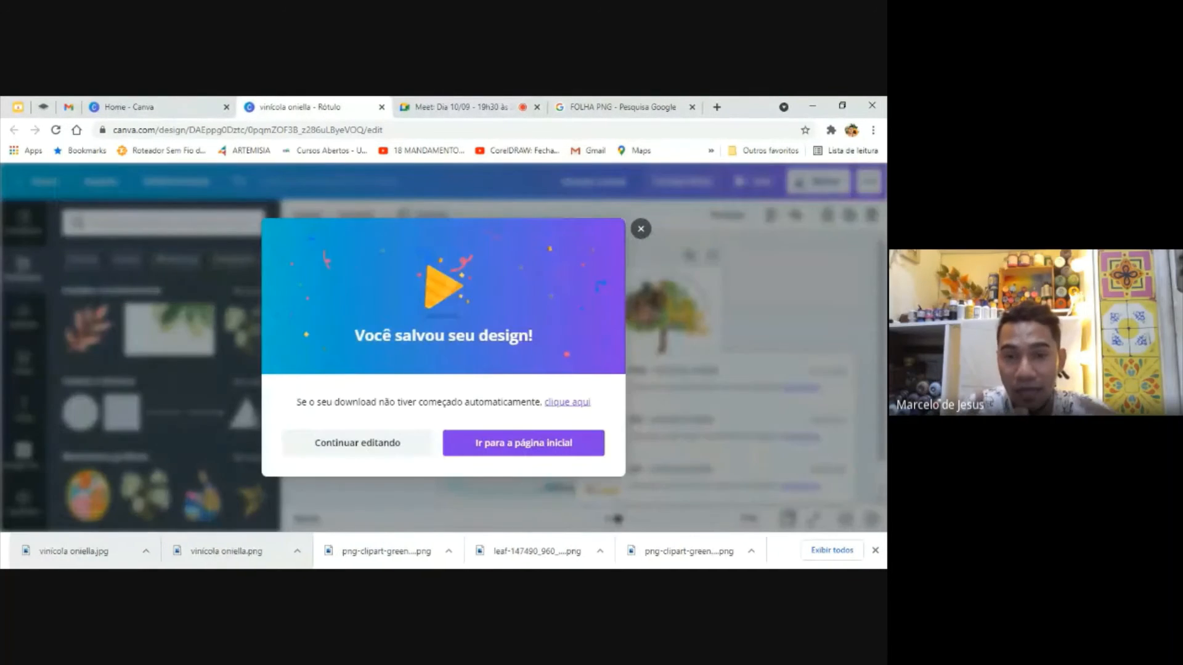
pyautogui.click(644, 231)
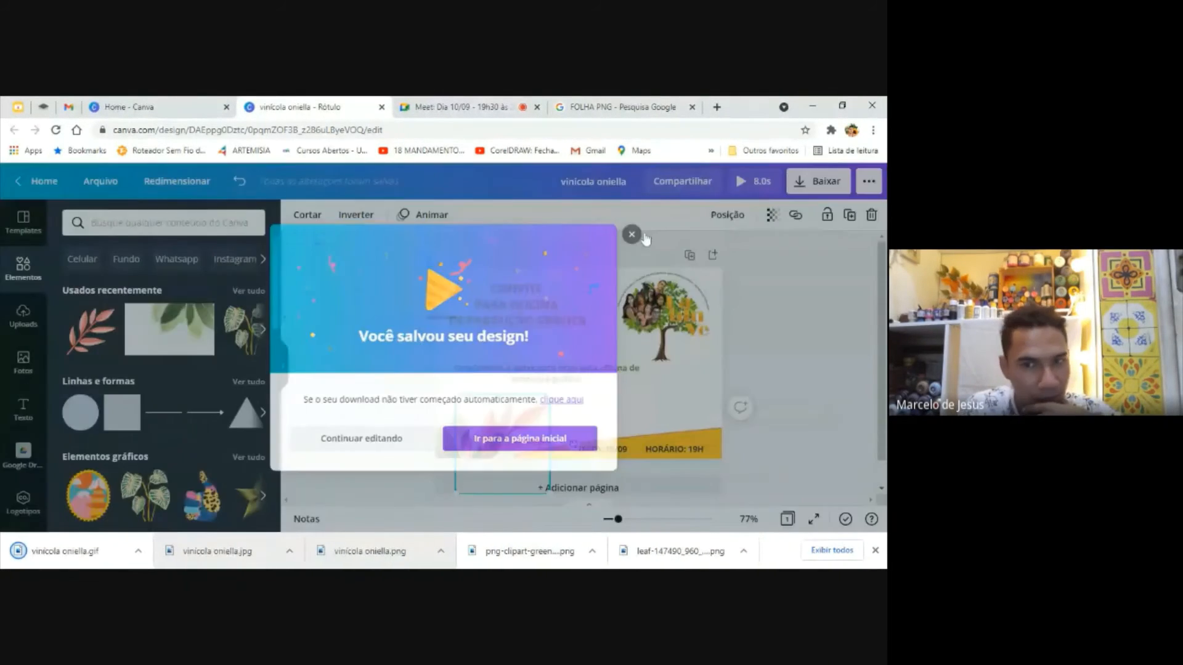
pyautogui.click(109, 553)
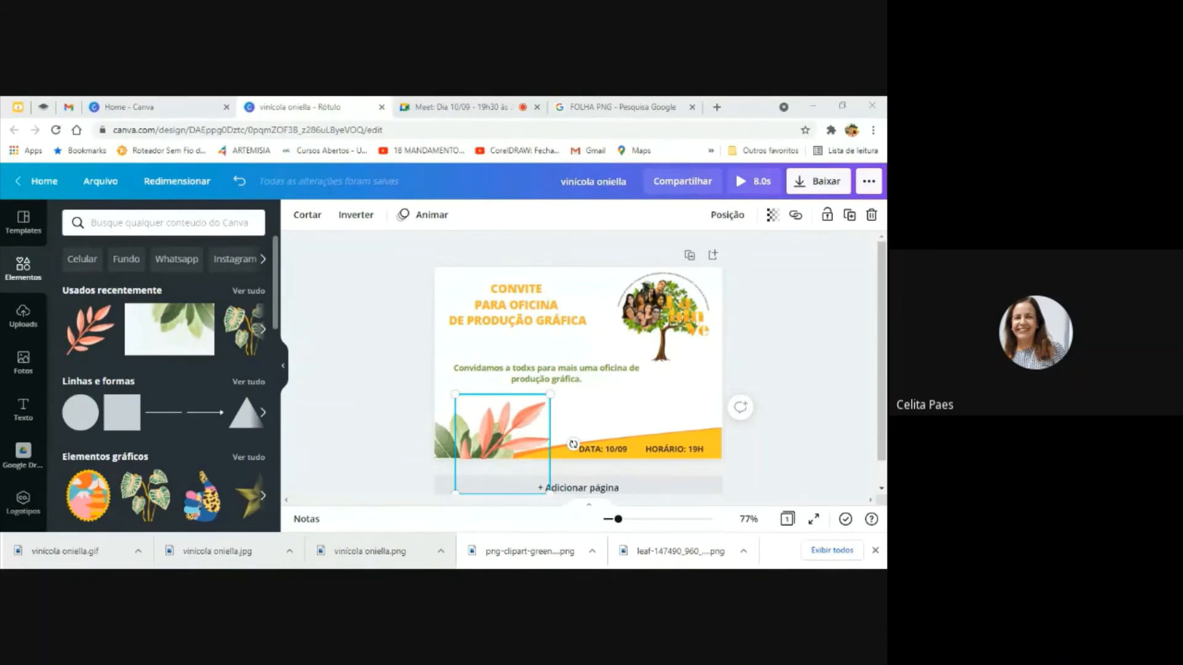
# Check the chat messages in the Google Meet call and return to the invitation in Canva
pyautogui.click(490, 103)
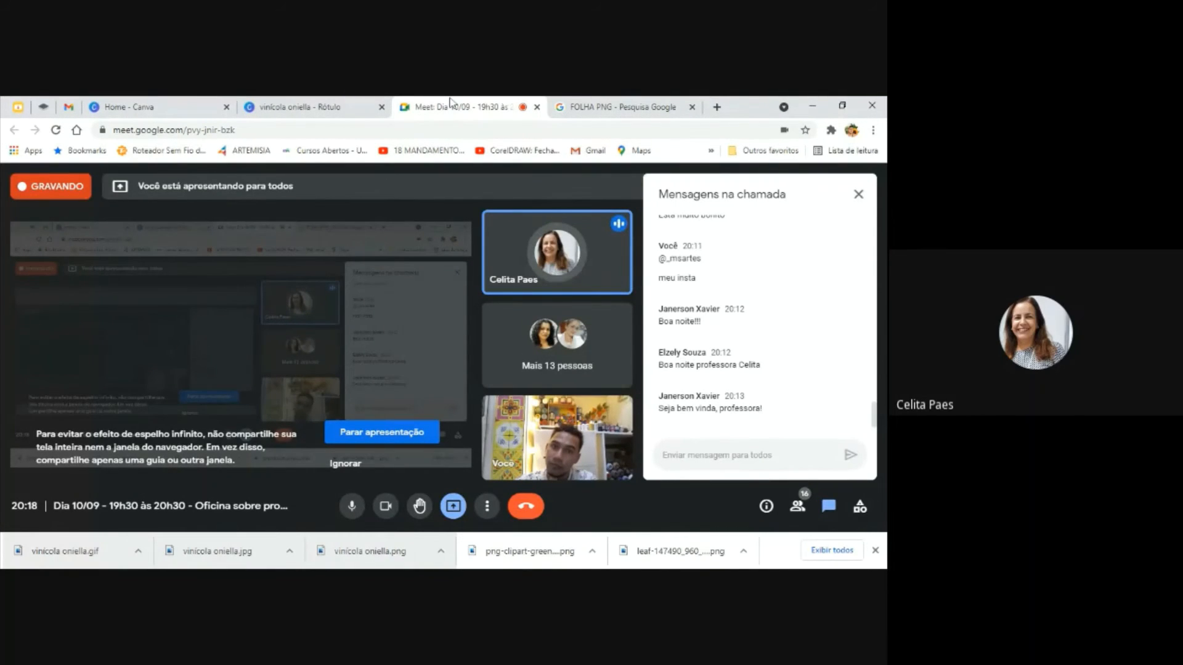
pyautogui.click(364, 103)
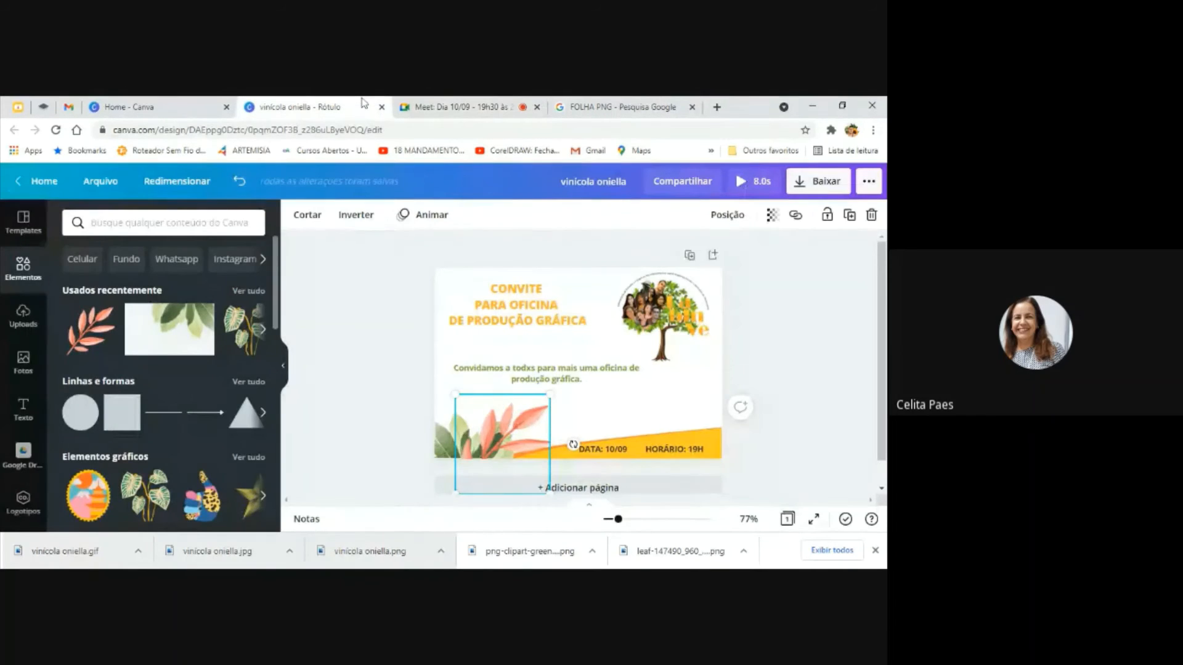
# Switch to the Canva home page, reload it, and examine the suggested formats and the recent designs
pyautogui.click(160, 105)
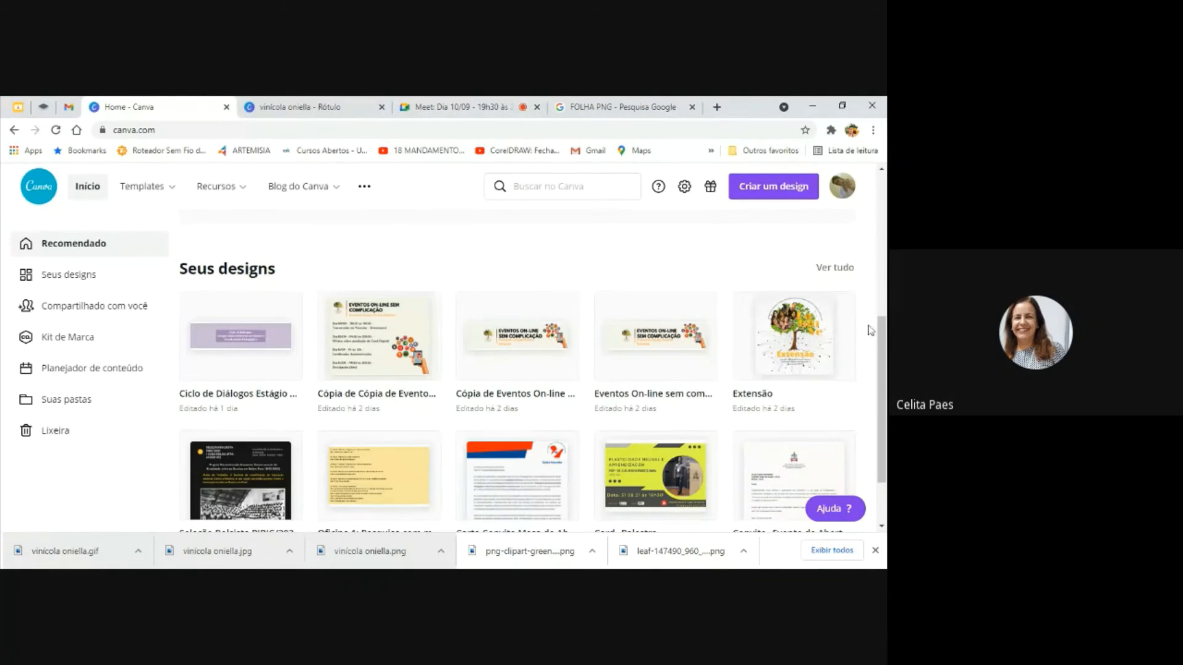
pyautogui.scroll(4, 870, 331)
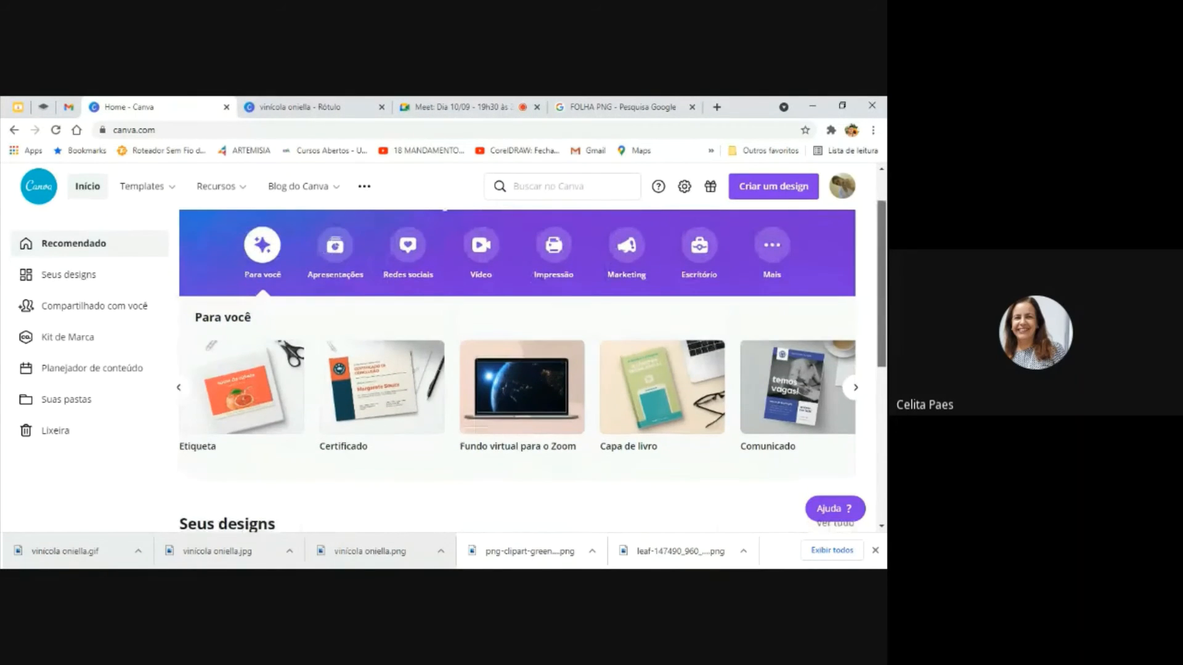
pyautogui.scroll(-3, 884, 300)
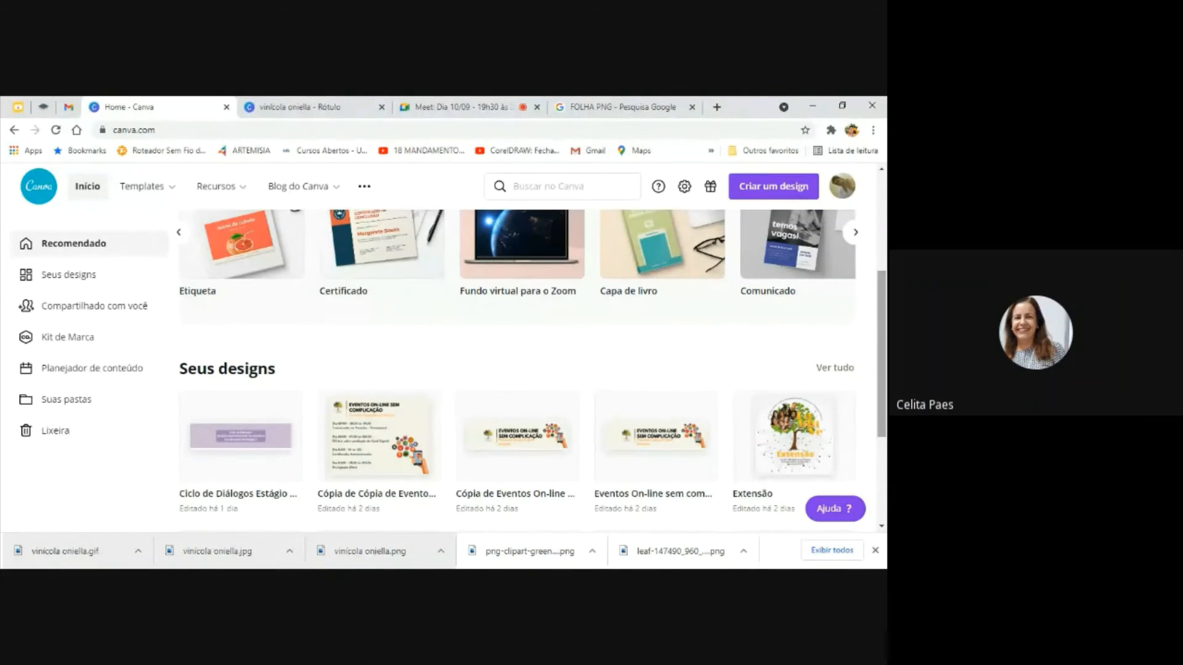
pyautogui.scroll(3, 819, 201)
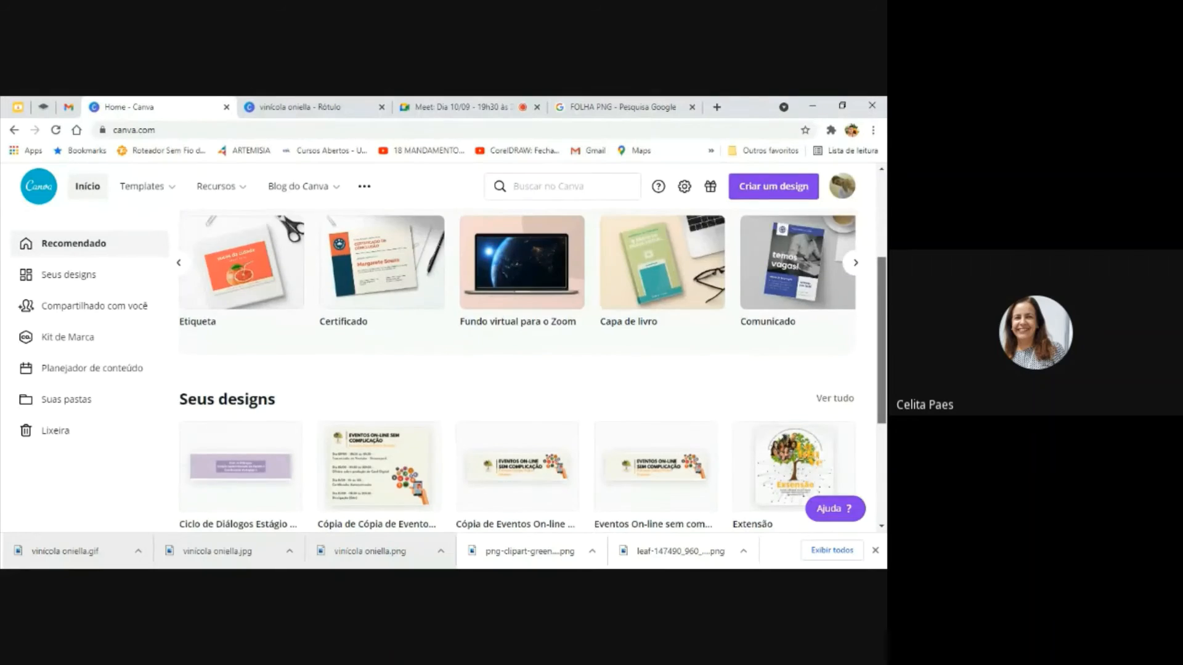
pyautogui.click(55, 130)
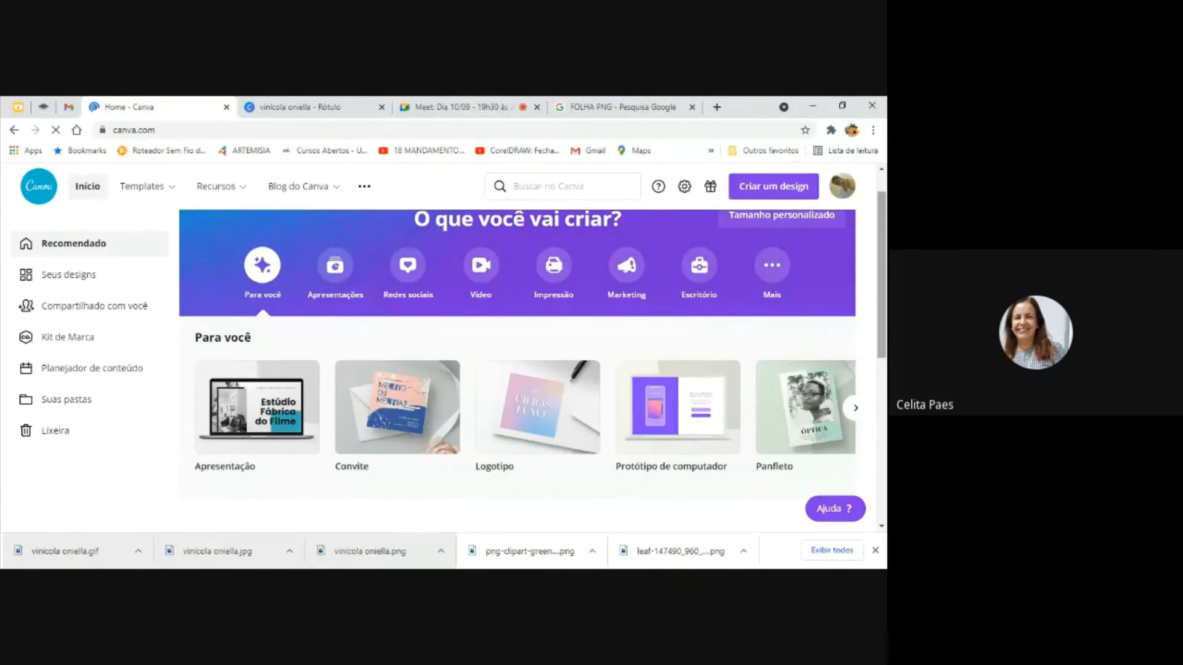
pyautogui.scroll(-4, 533, 369)
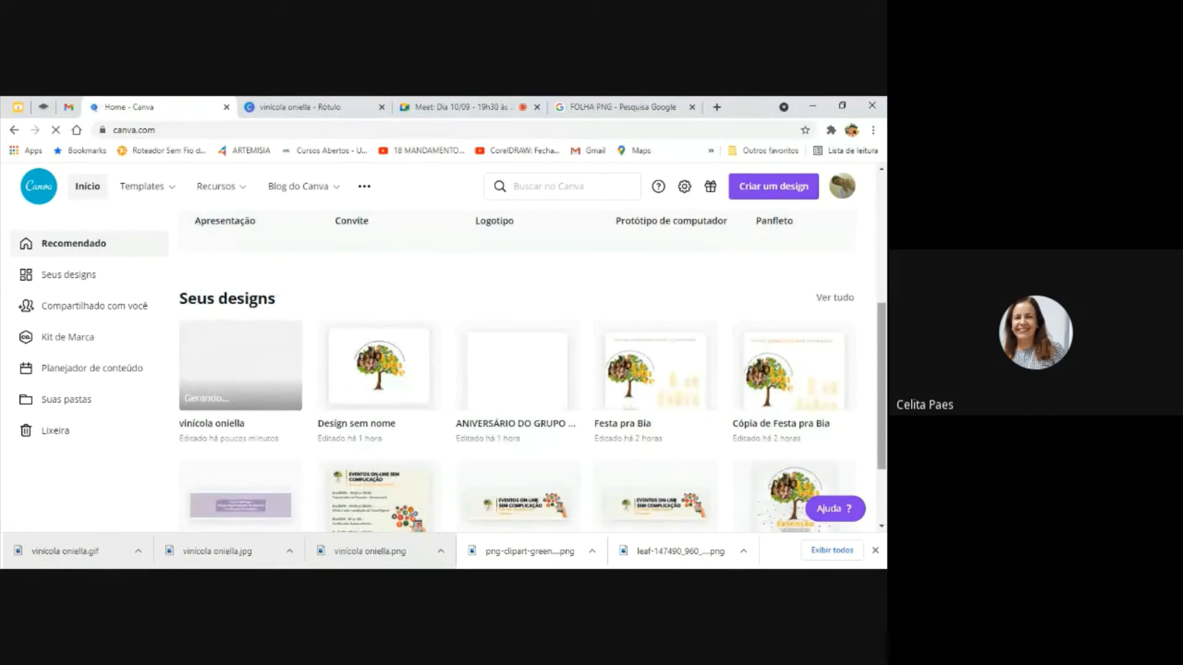
pyautogui.scroll(-2, 884, 511)
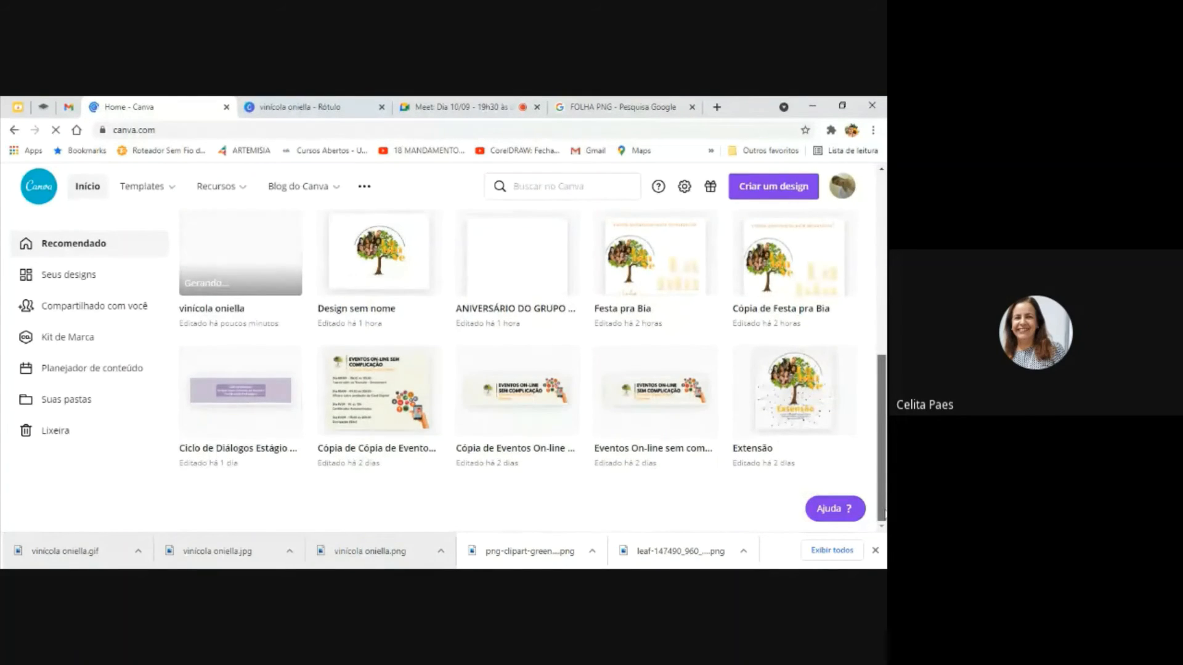
pyautogui.scroll(1, 885, 512)
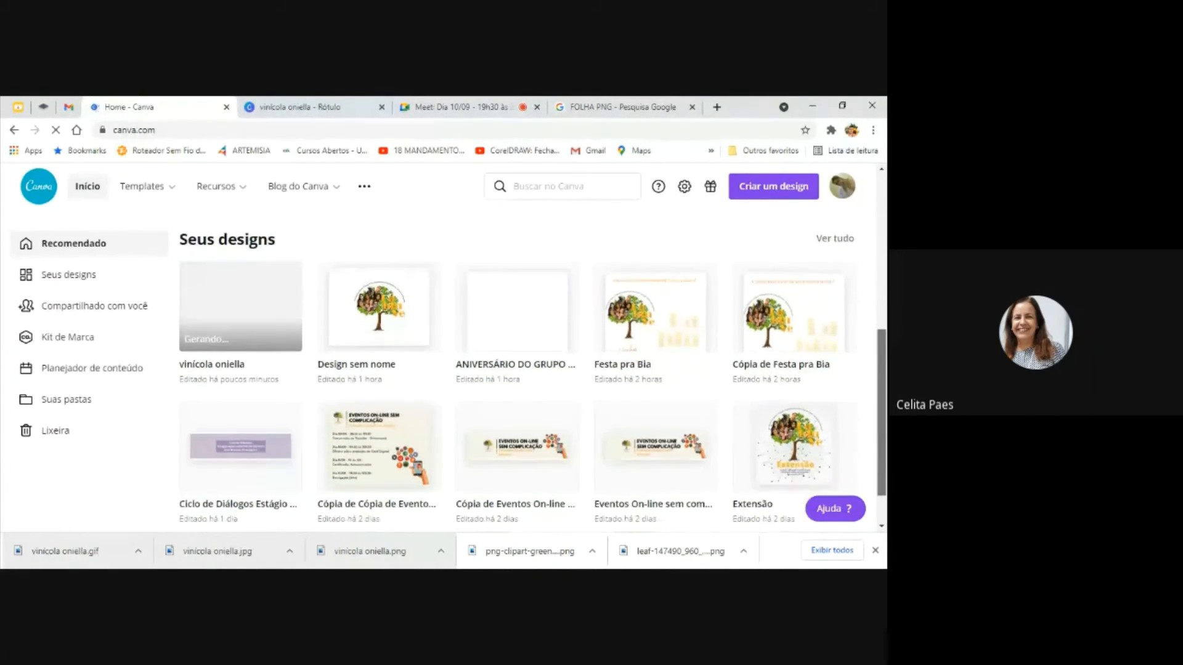
pyautogui.scroll(-1, 533, 381)
pyautogui.scroll(5, 533, 369)
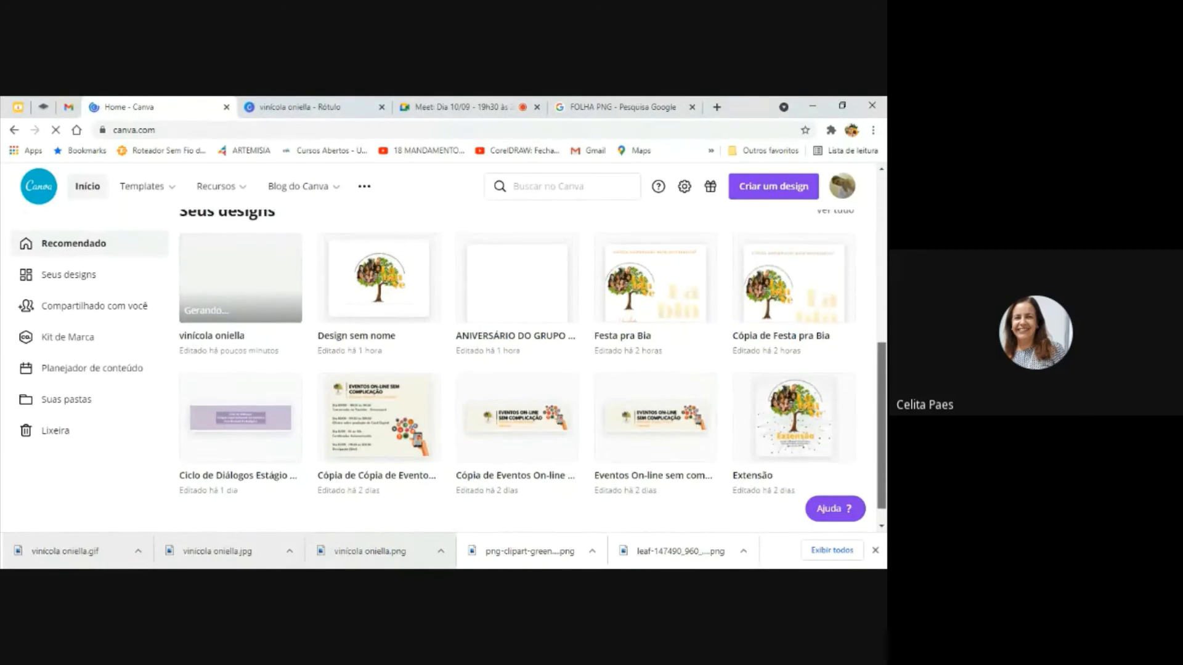
pyautogui.scroll(1, 533, 370)
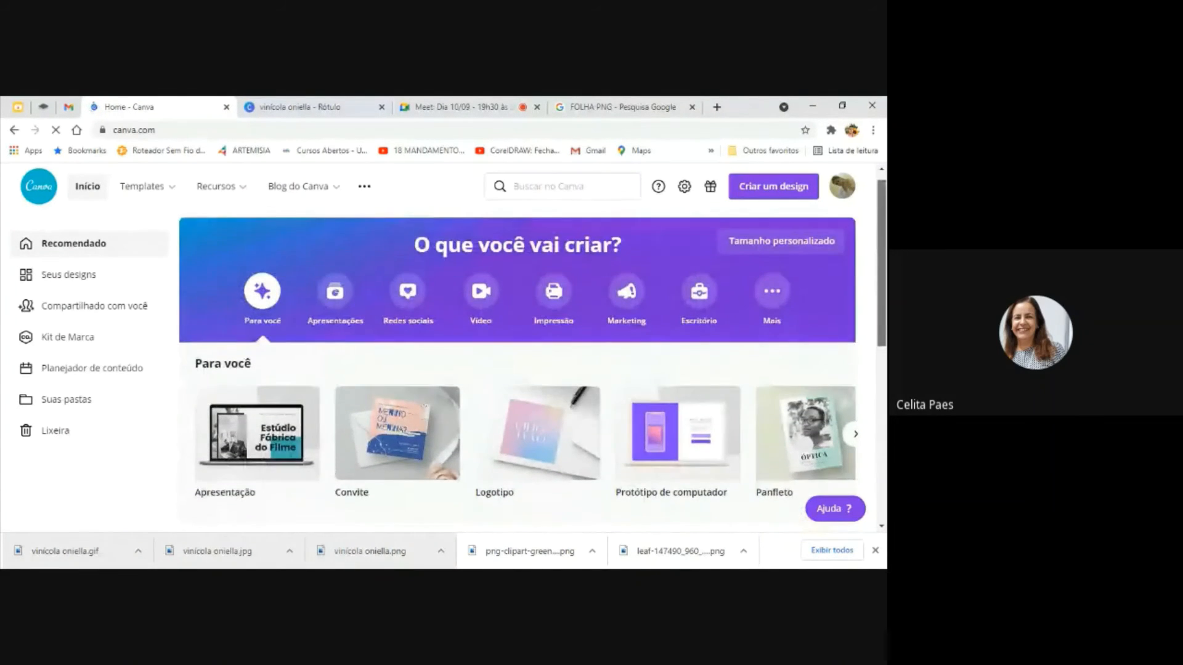
pyautogui.scroll(-3, 517, 370)
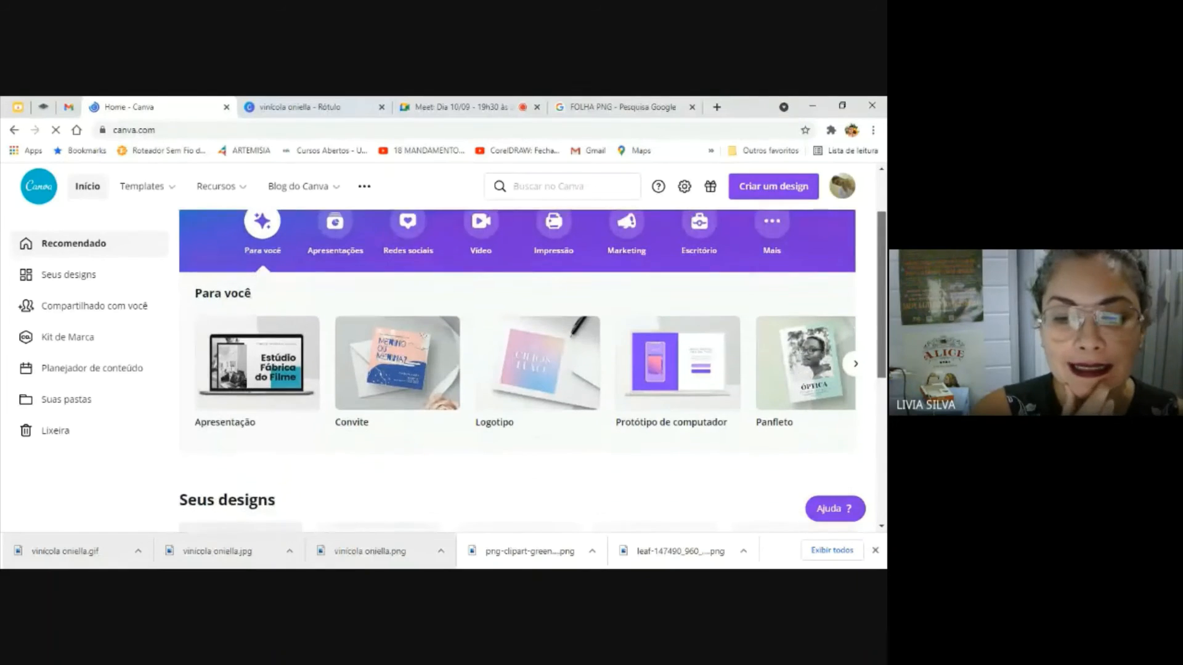
pyautogui.scroll(-2, 517, 369)
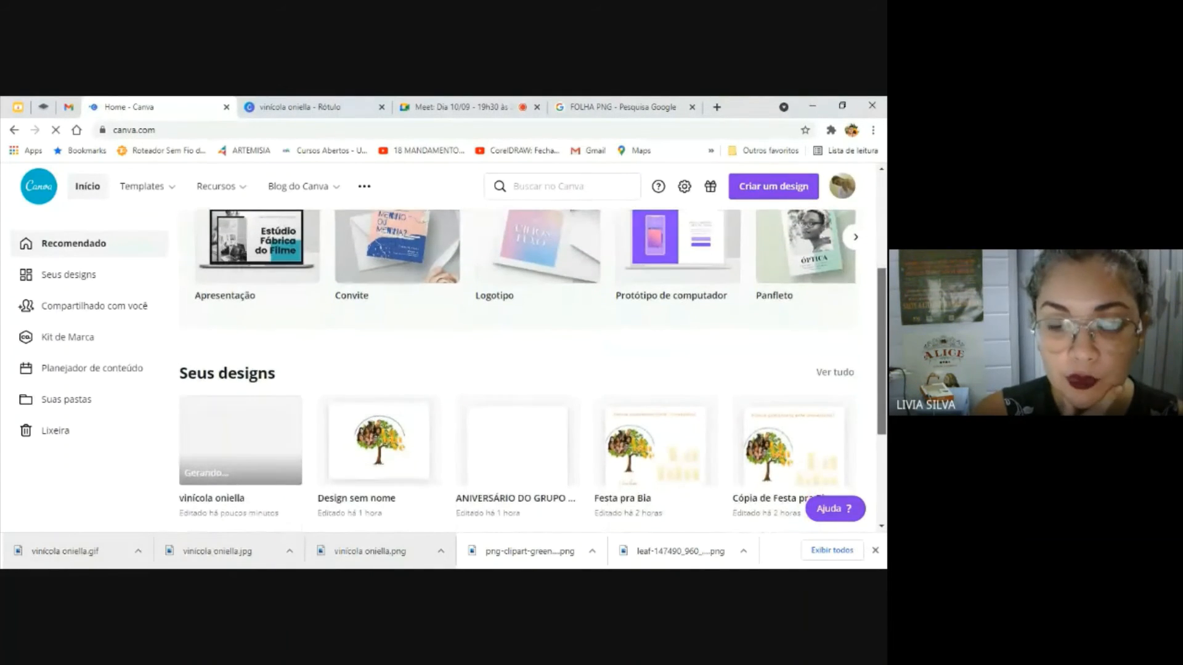
pyautogui.scroll(-3, 518, 369)
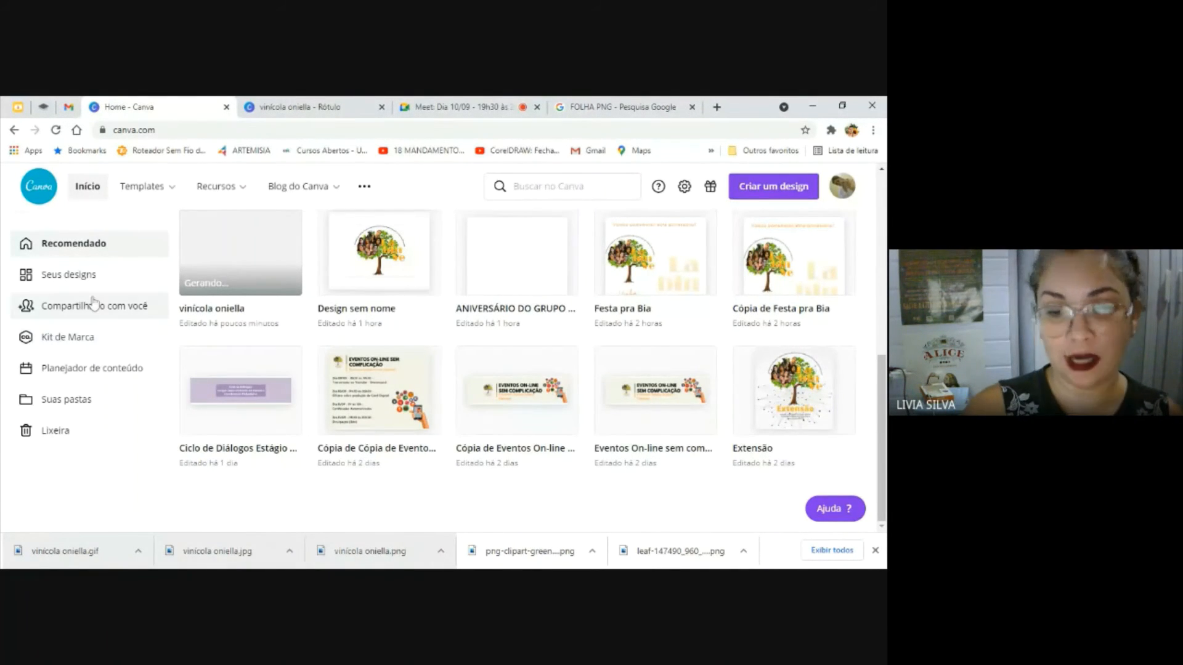
# Browse the full list of saved designs, view the Suas pastas overview, and reopen Todos os seus designs from there
pyautogui.click(85, 279)
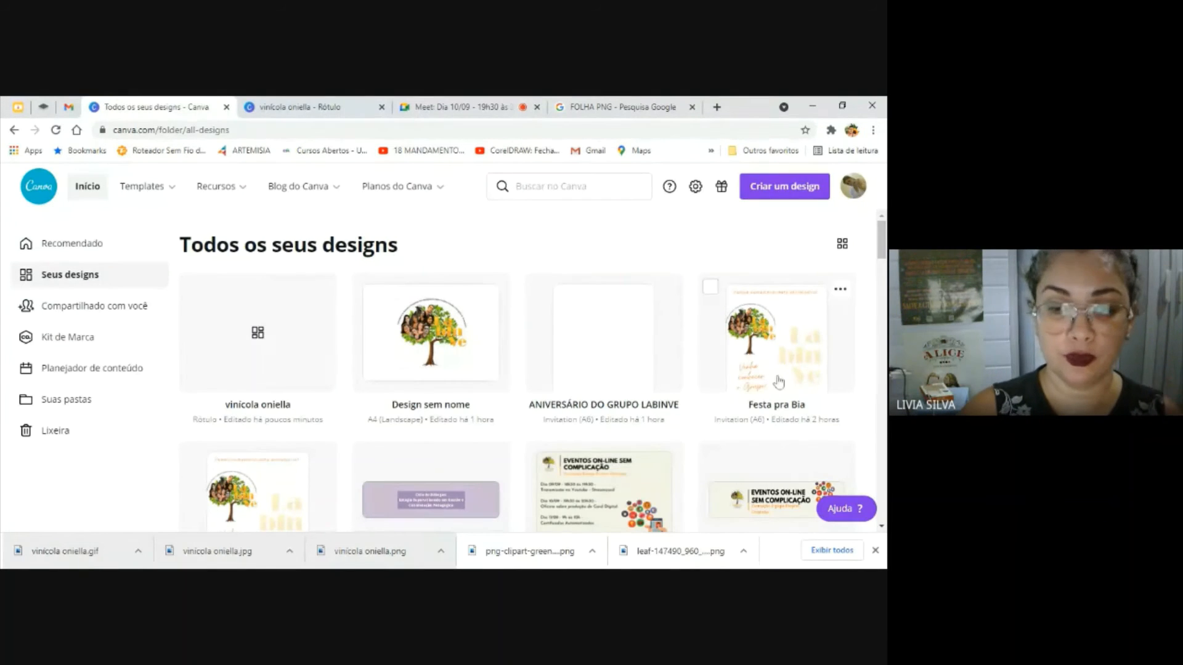
pyautogui.scroll(-3, 776, 333)
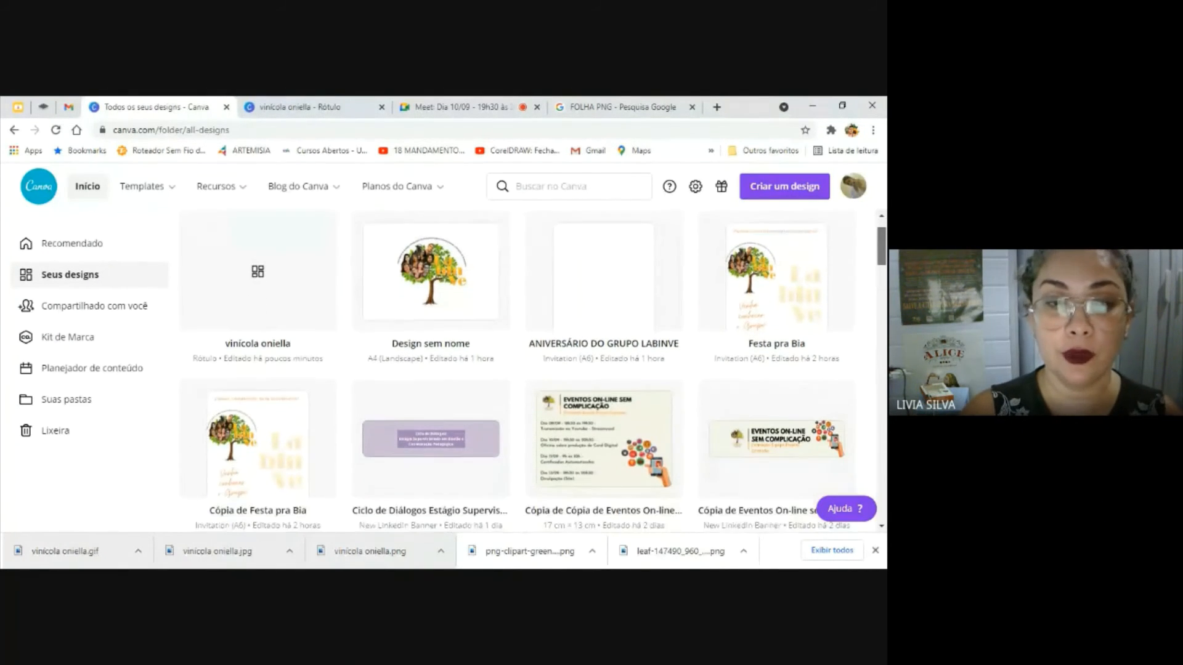
pyautogui.scroll(-15, 529, 370)
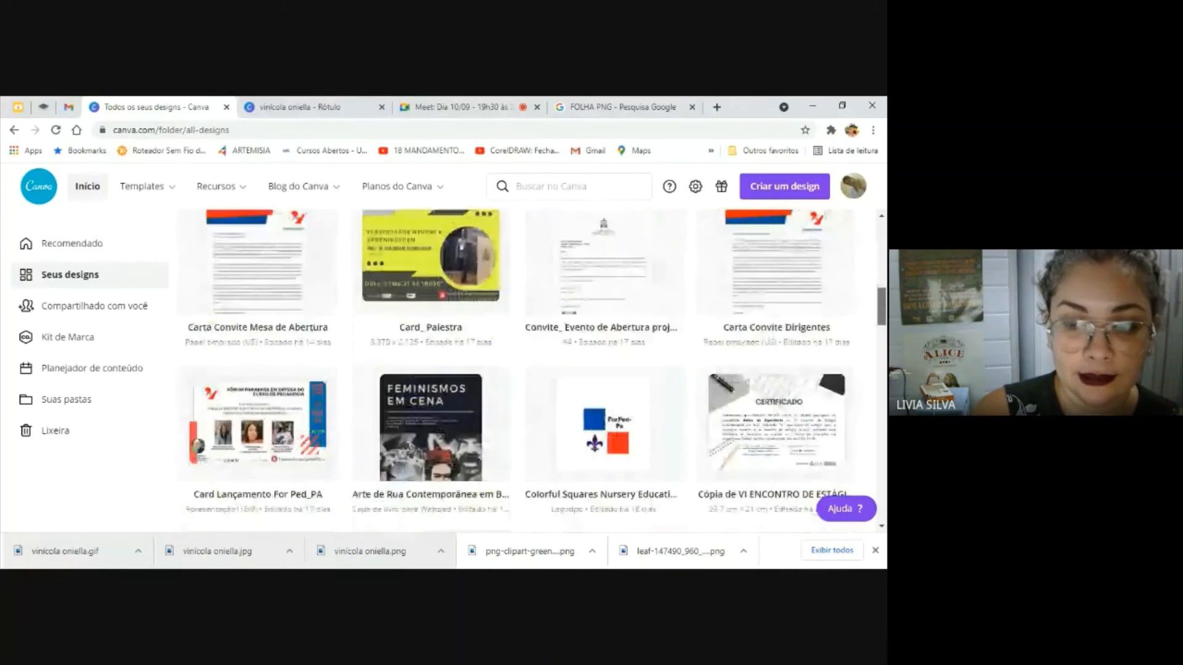
pyautogui.scroll(-5, 529, 369)
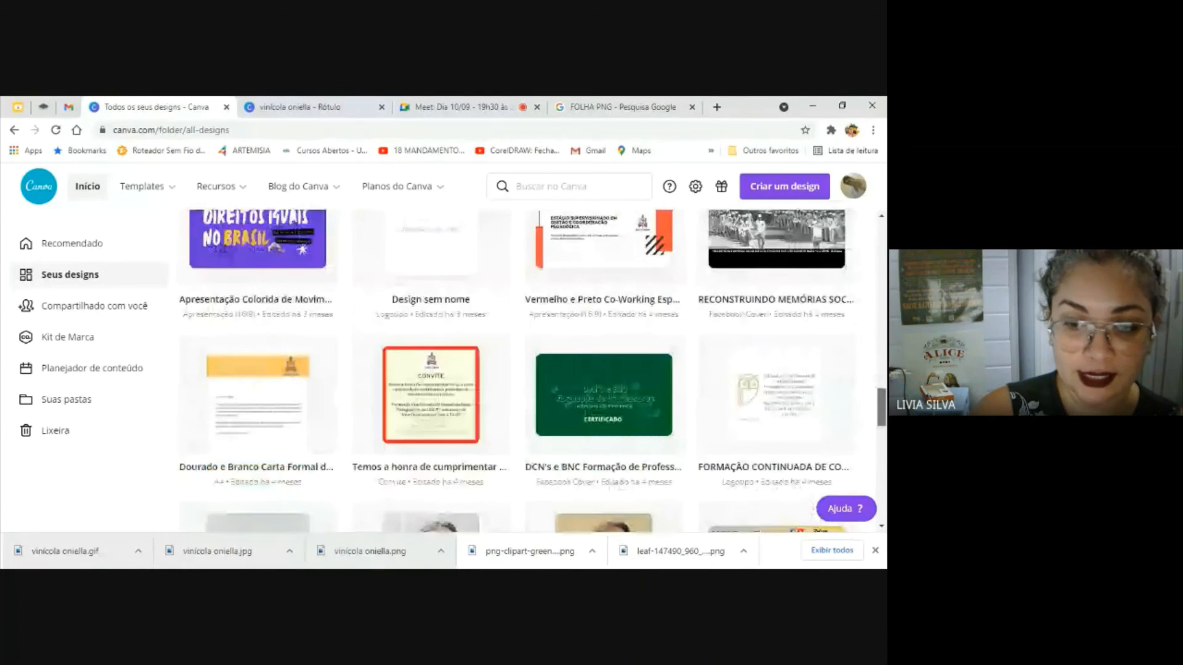
pyautogui.scroll(20, 714, 221)
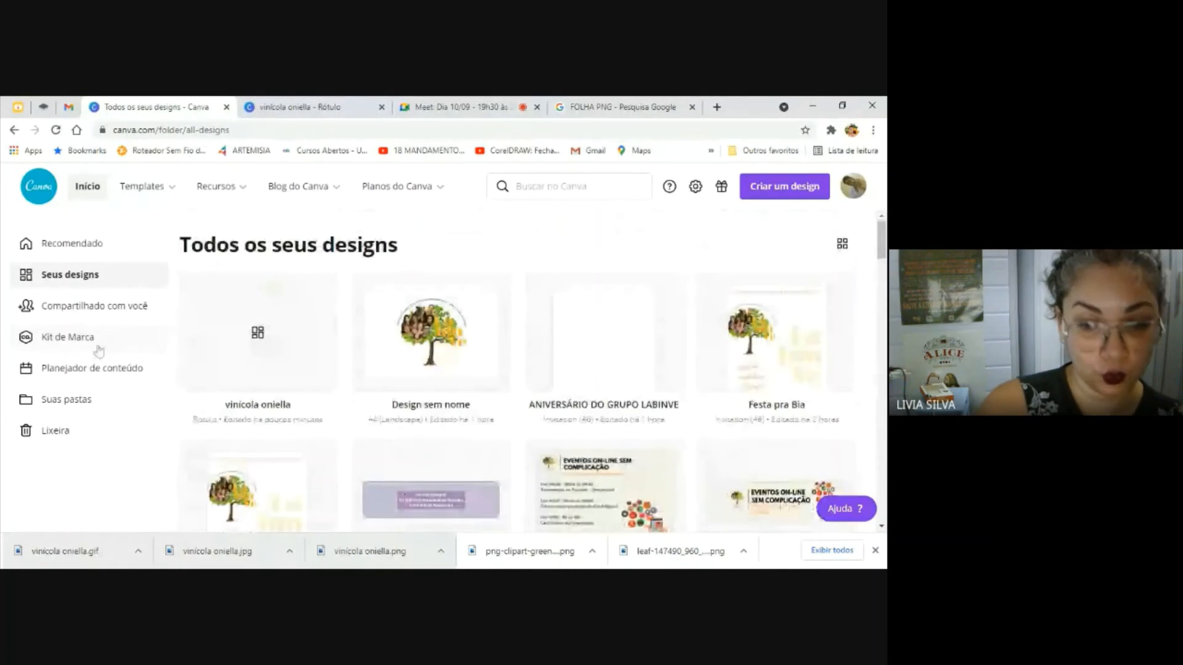
pyautogui.click(78, 400)
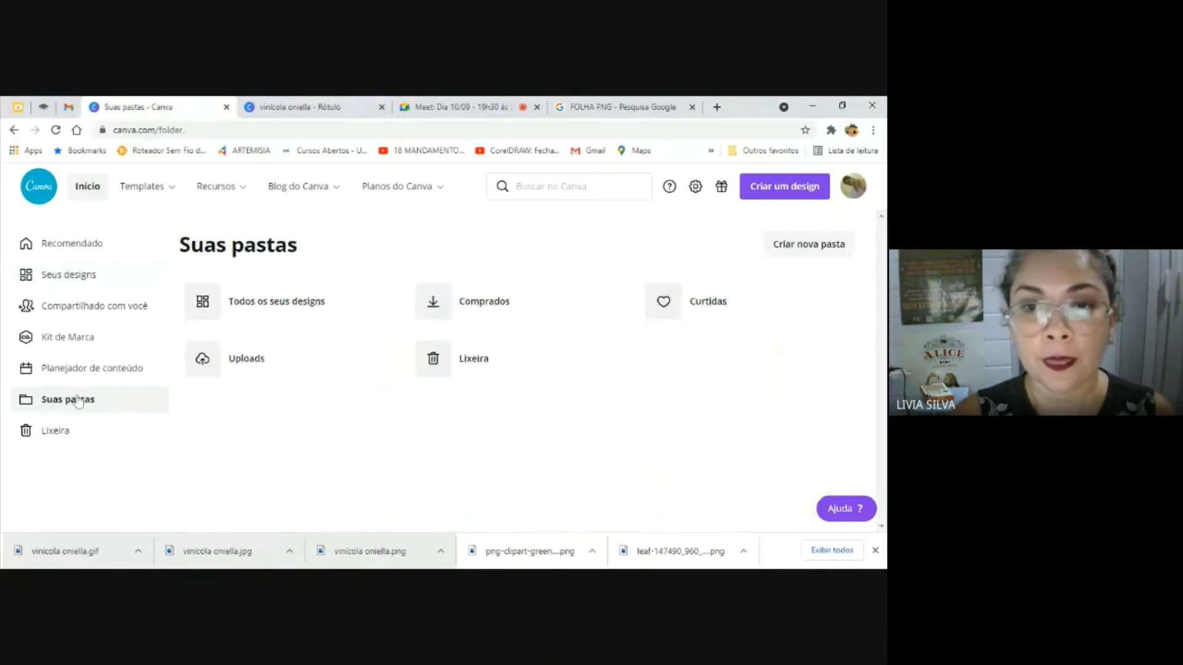
pyautogui.click(226, 306)
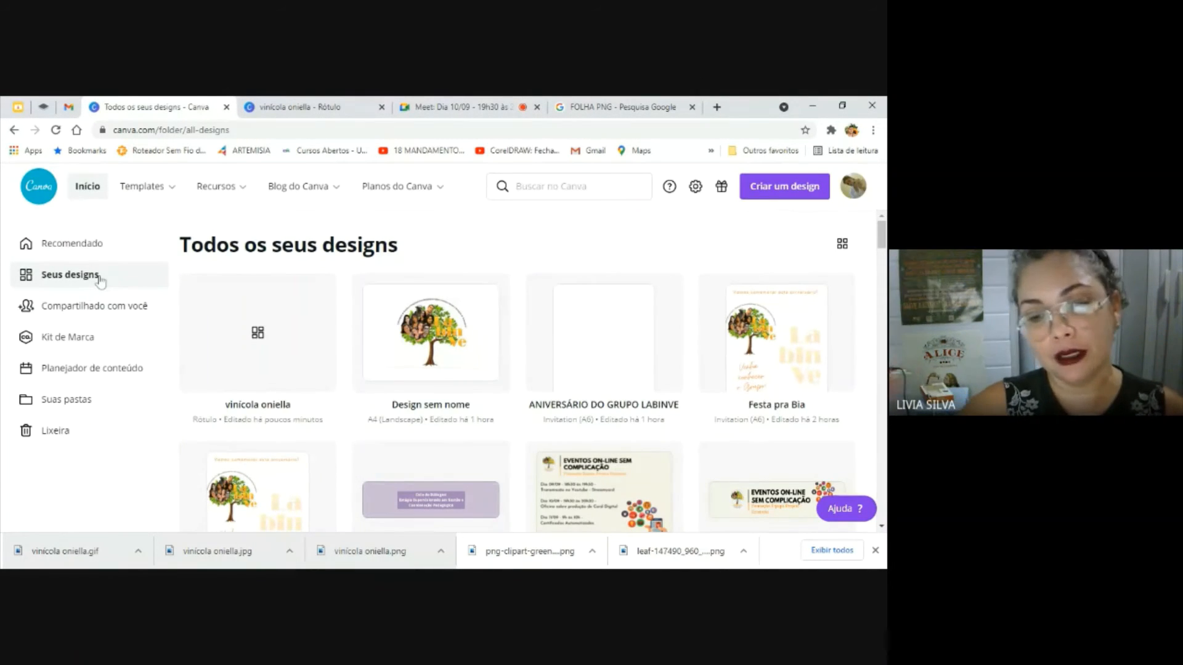
# Open the vinícola oniella design from the list of saved designs to view the invitation, and close the duplicate editor
pyautogui.click(325, 101)
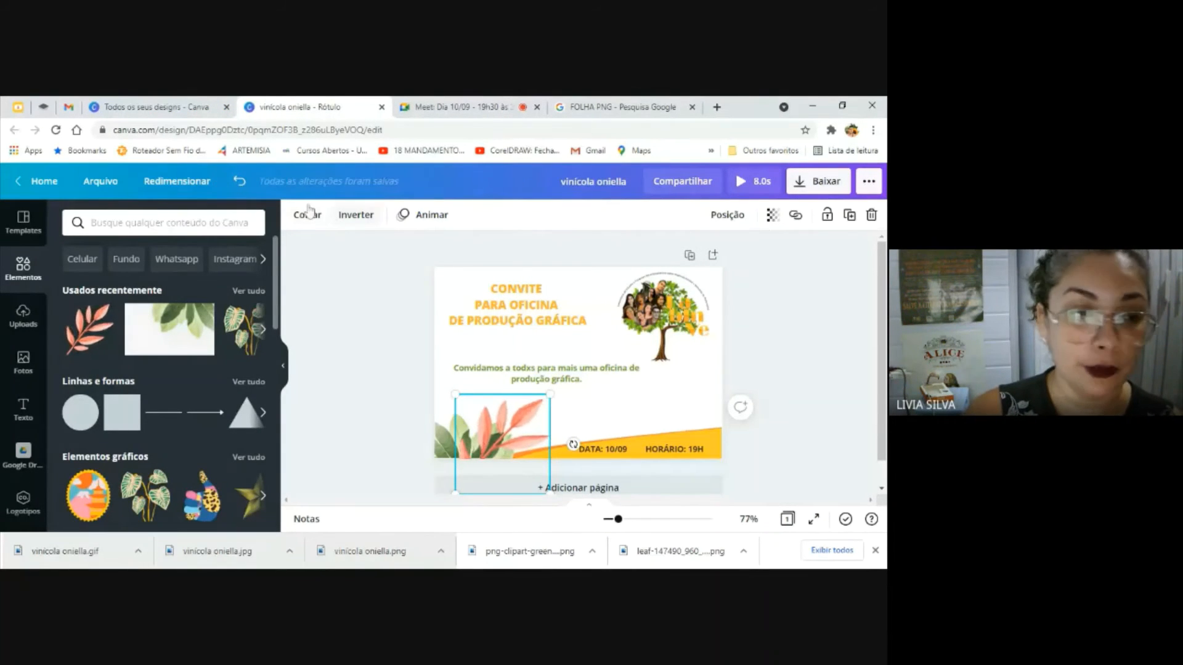
pyautogui.click(198, 104)
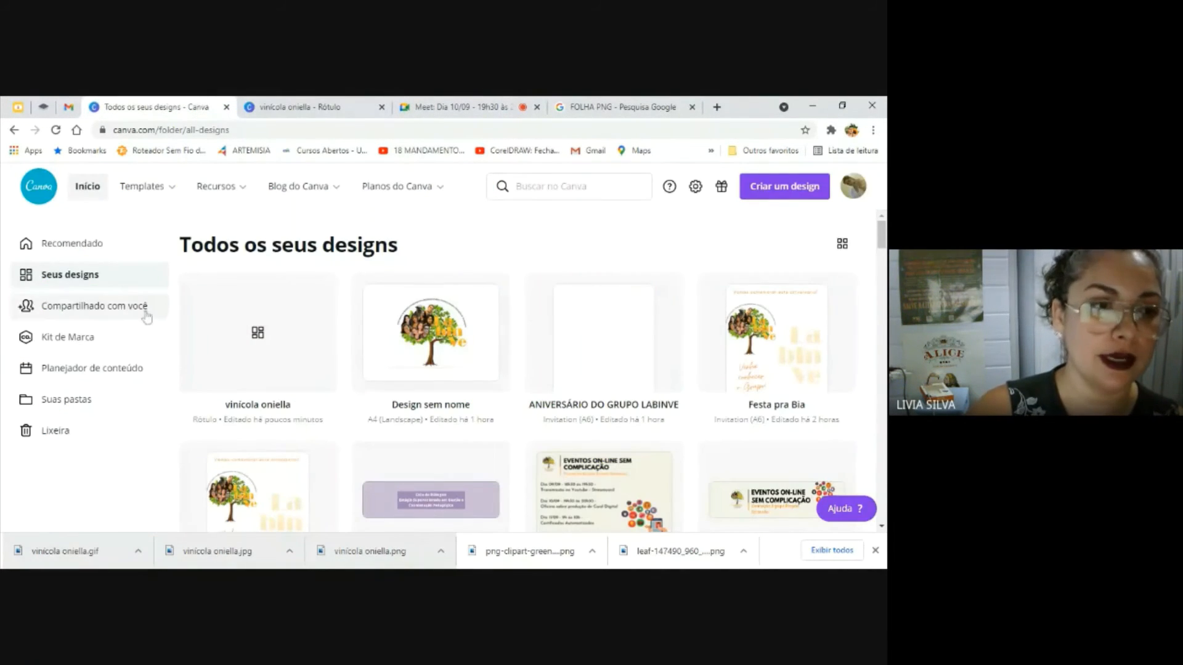
pyautogui.click(201, 351)
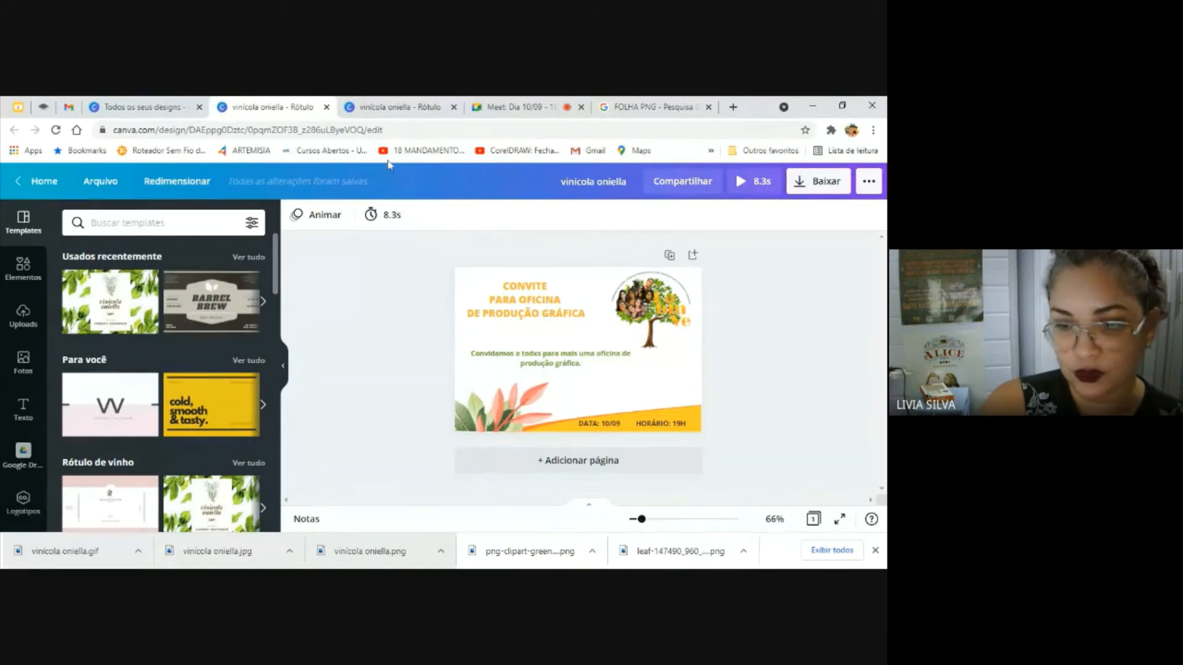
pyautogui.click(327, 106)
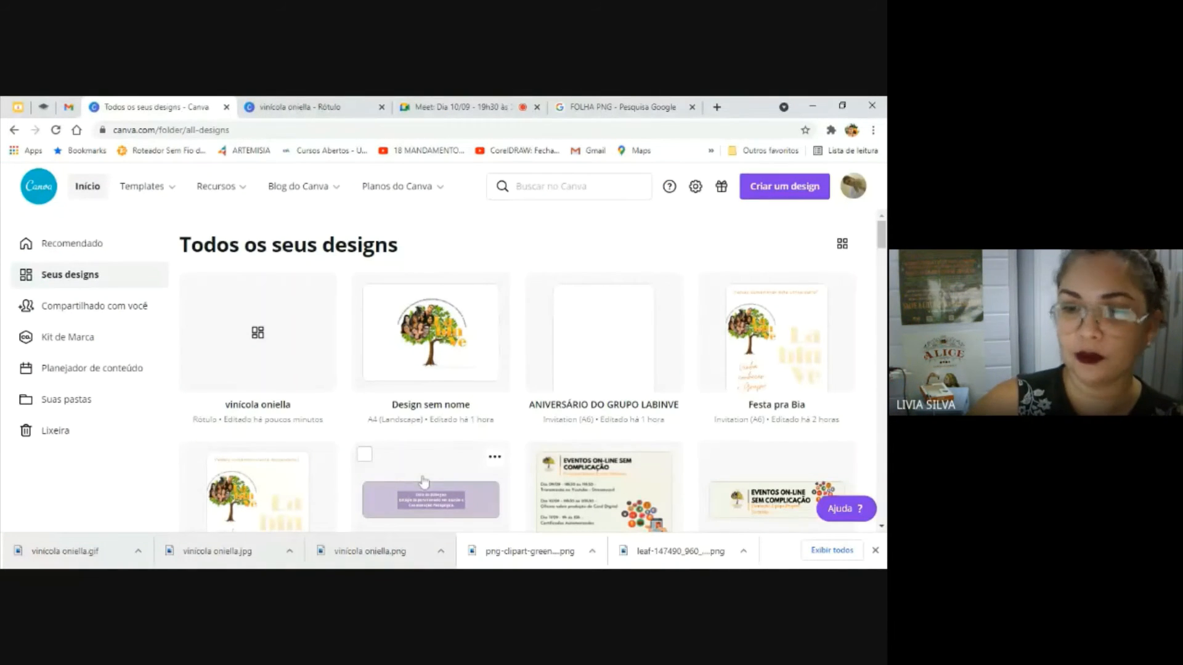
# Check the newest chat message in the Google Meet call and return to the list of saved Canva designs
pyautogui.click(484, 104)
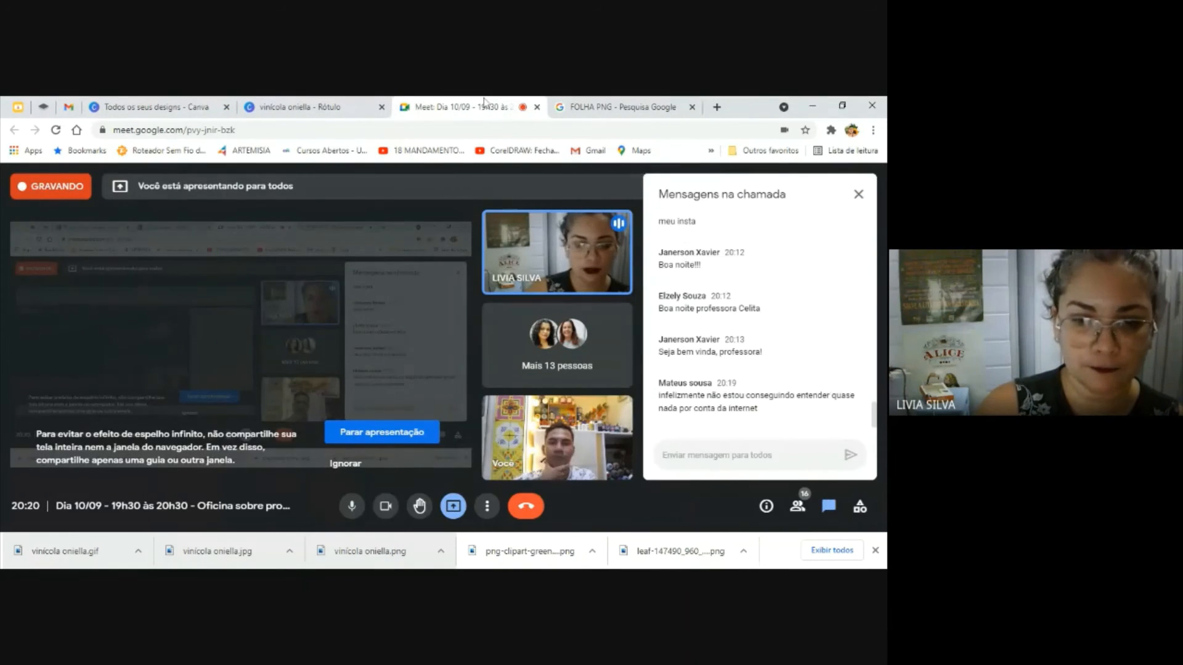
pyautogui.click(180, 103)
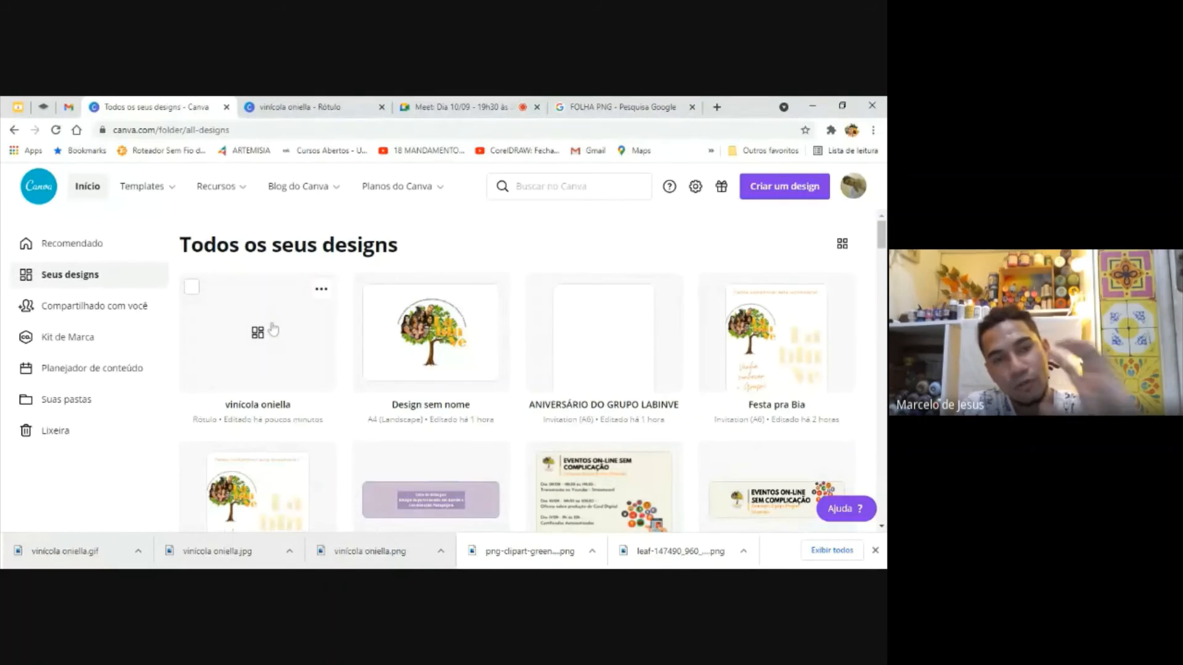
# Open the vinícola oniella design from the saved designs and shift the green invitation paragraph right and slightly down
pyautogui.click(272, 330)
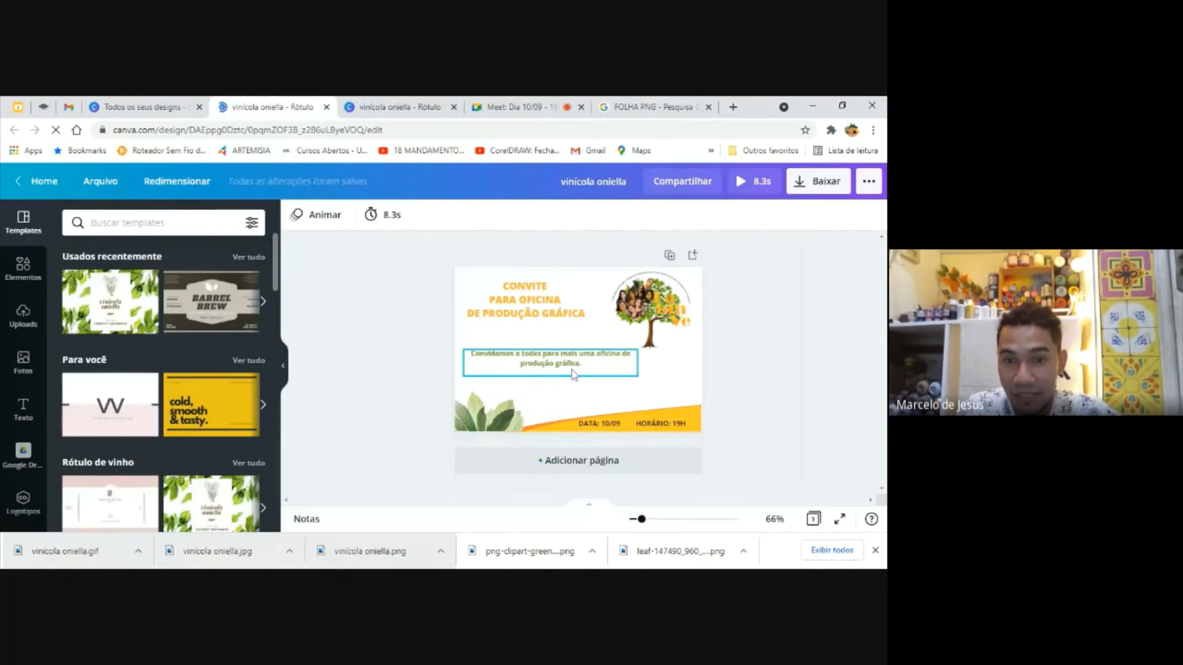
pyautogui.click(656, 324)
pyautogui.click(606, 354)
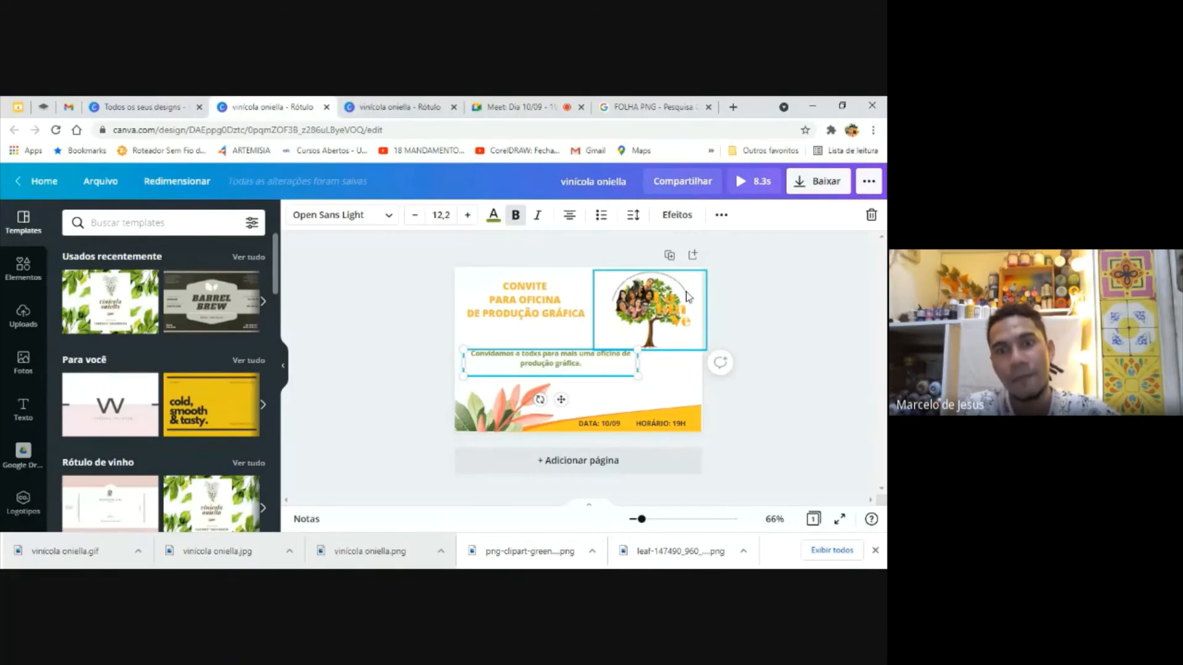
pyautogui.moveTo(545, 363); pyautogui.dragTo(601, 373)
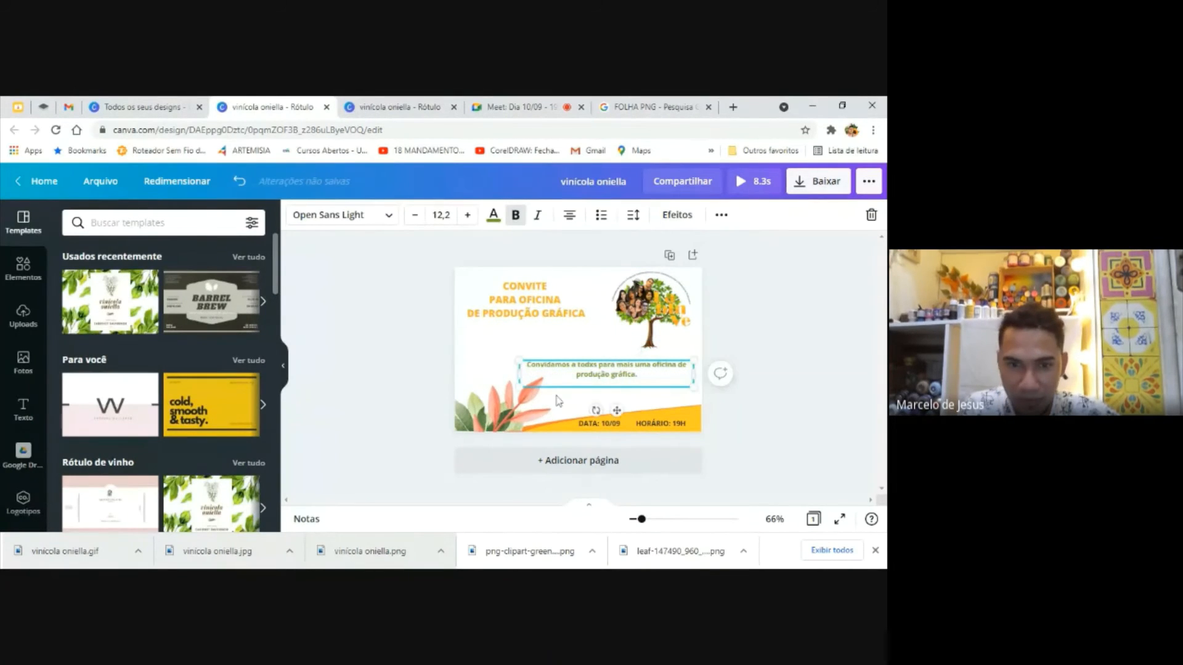
# Move the pink leaf branch on the invitation slightly up and to the right, and select the CONVITE title
pyautogui.moveTo(511, 414); pyautogui.dragTo(533, 395)
pyautogui.click(677, 332)
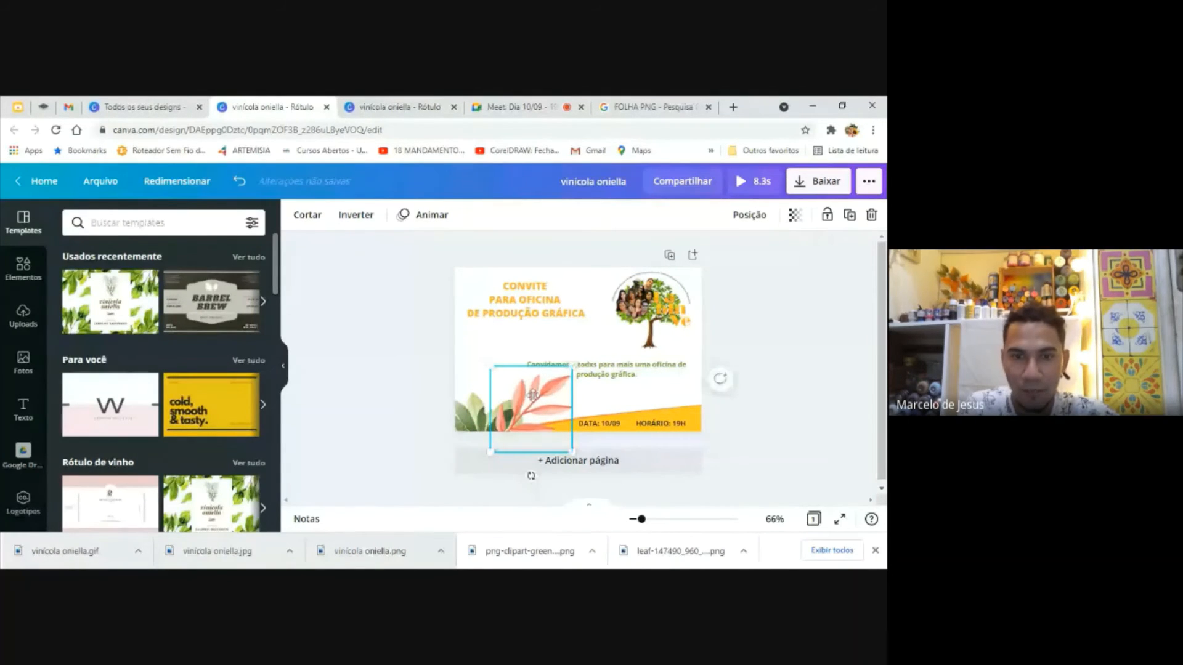
pyautogui.click(525, 348)
pyautogui.click(523, 316)
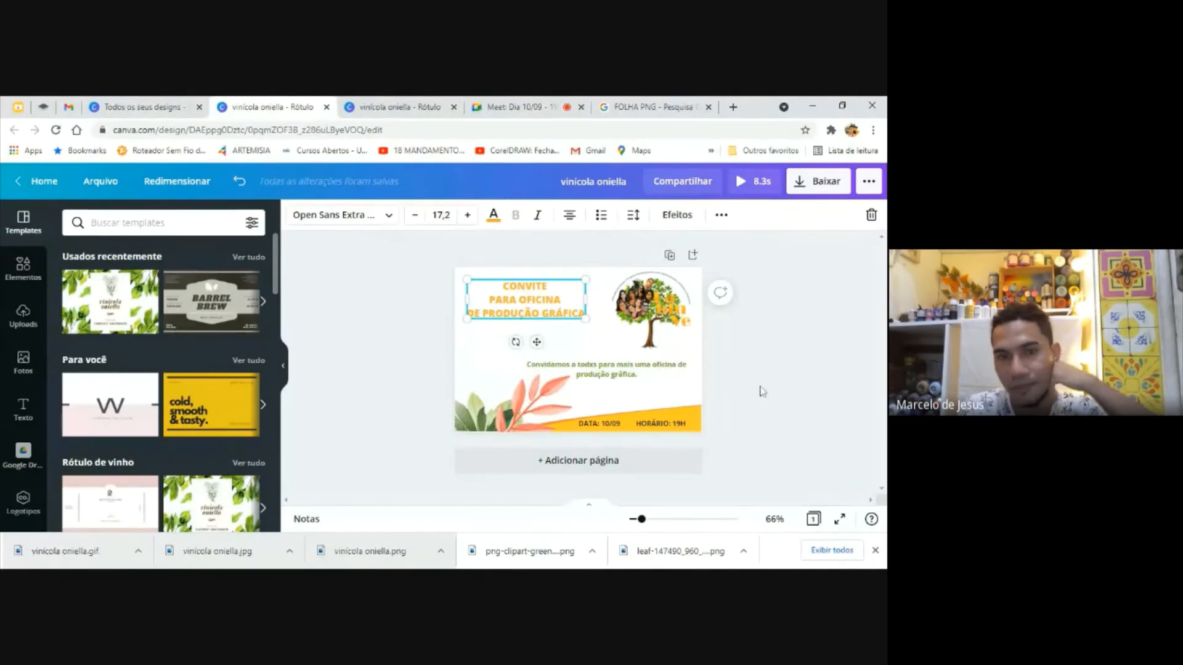
# Switch to the Google Meet call and close the duplicate vinícola oniella editor
pyautogui.click(514, 106)
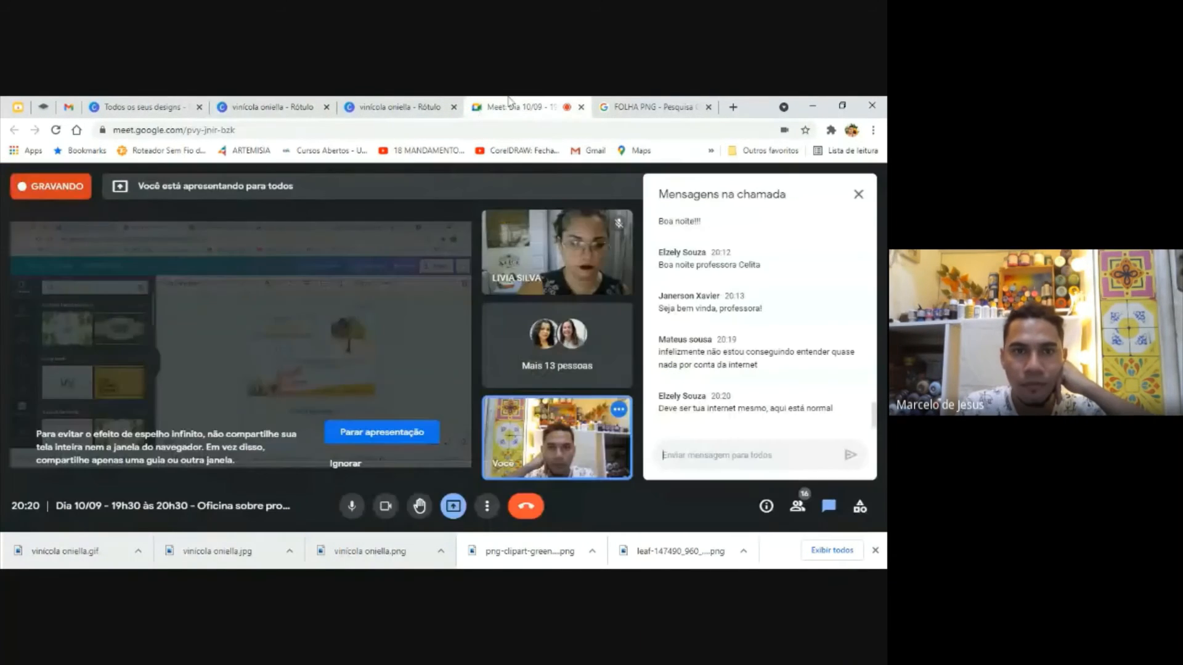
pyautogui.click(327, 107)
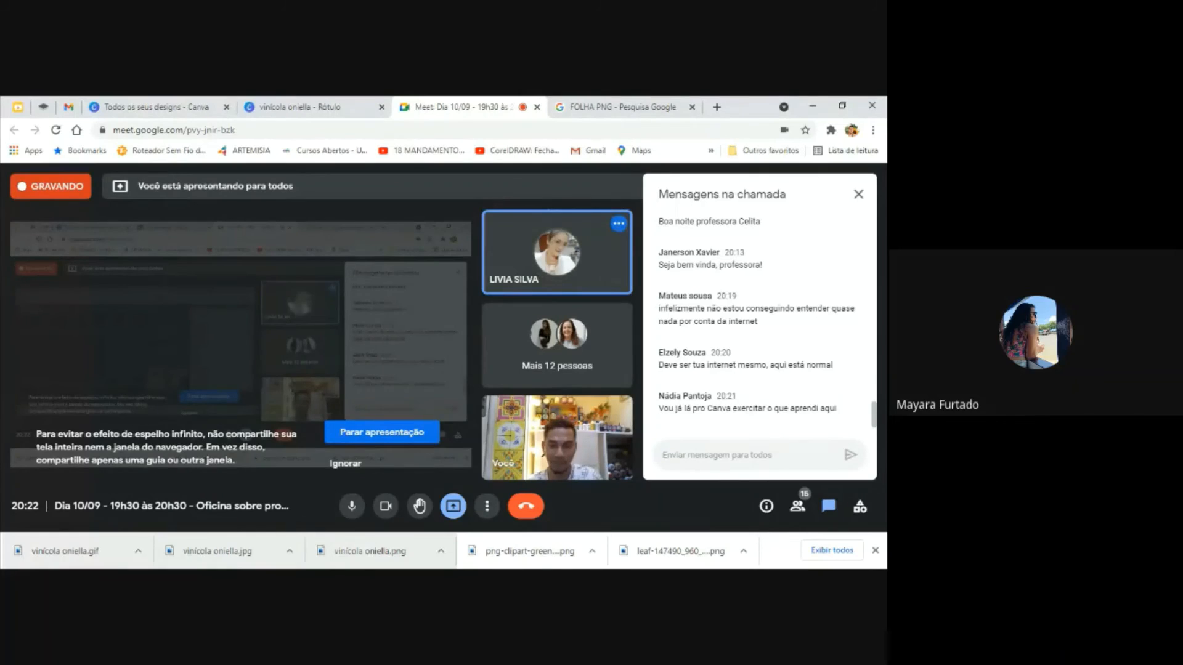
# Mute the microphone in the call while a participant speaks, unmute it, and dismiss the raised-hand notification
pyautogui.click(352, 505)
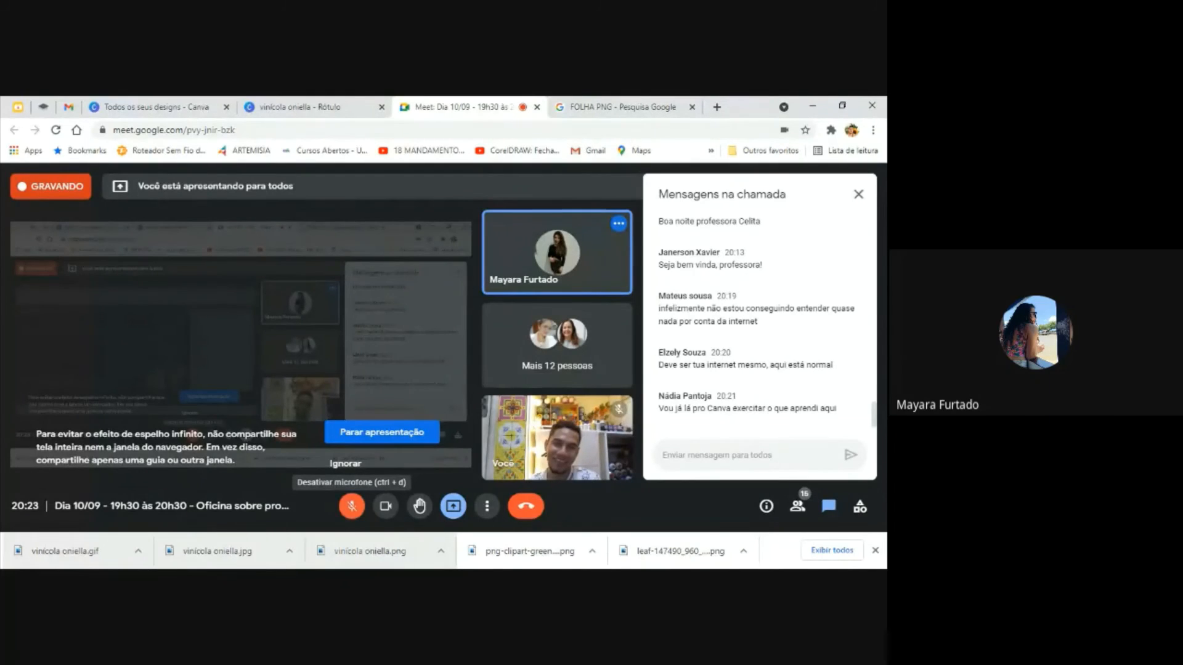
pyautogui.click(352, 506)
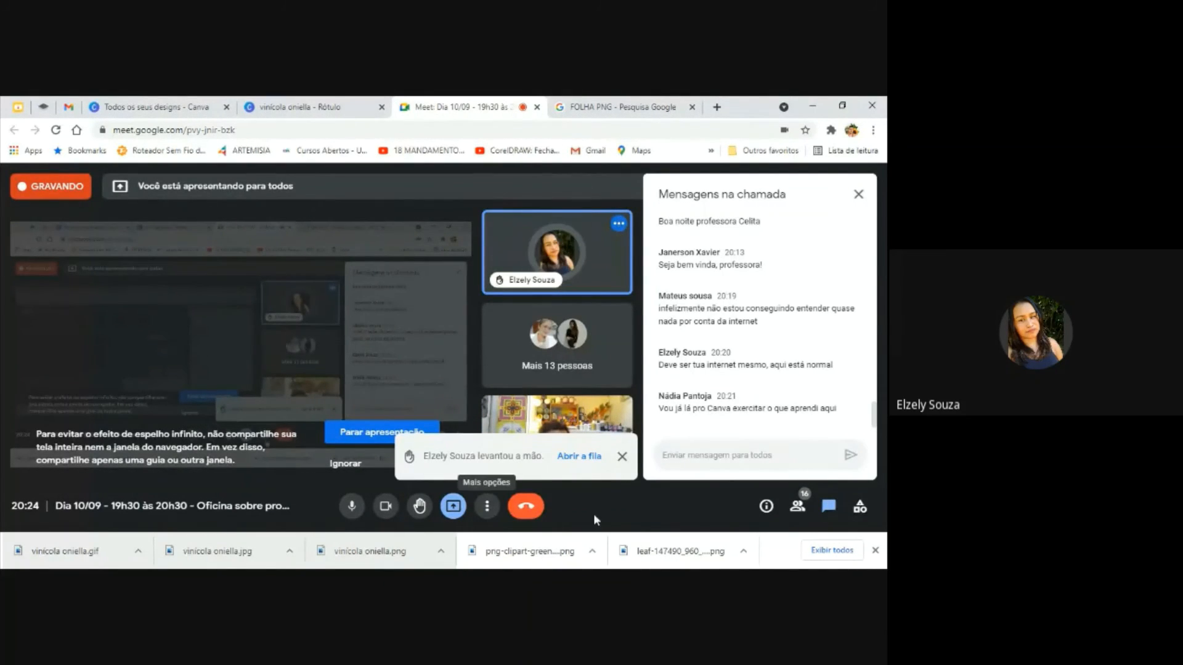
pyautogui.click(622, 457)
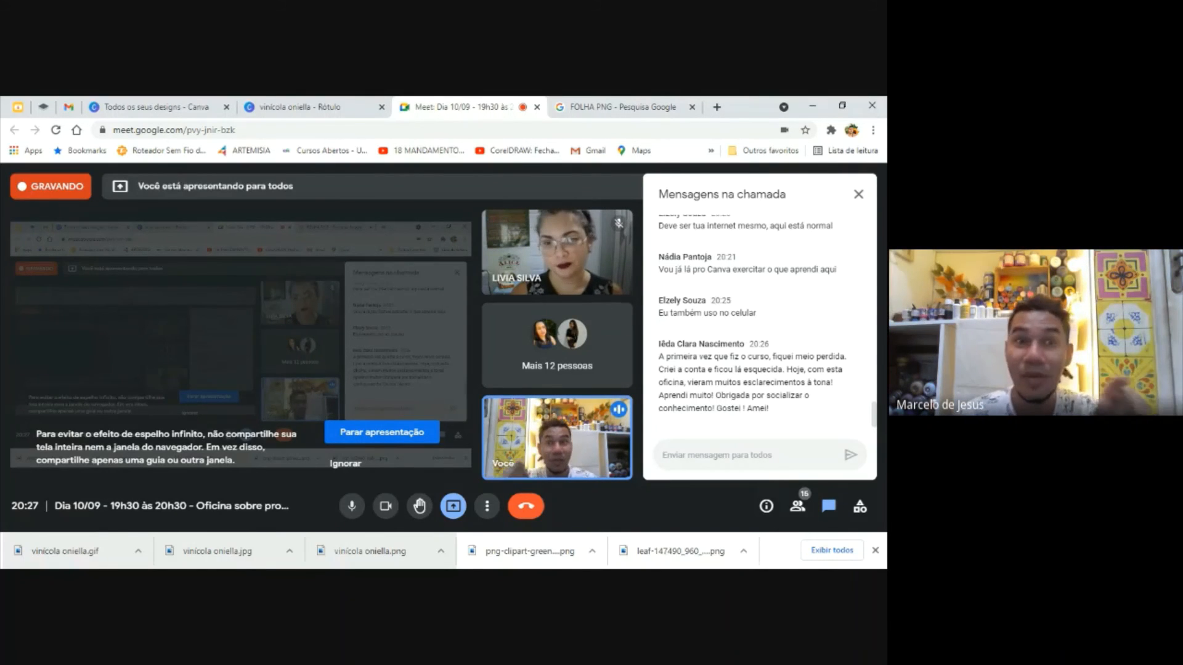
# Switch to the Canva invitation editor, view Fotos, Texto and the image, video and audio uploads, and close the save-error message
pyautogui.click(351, 105)
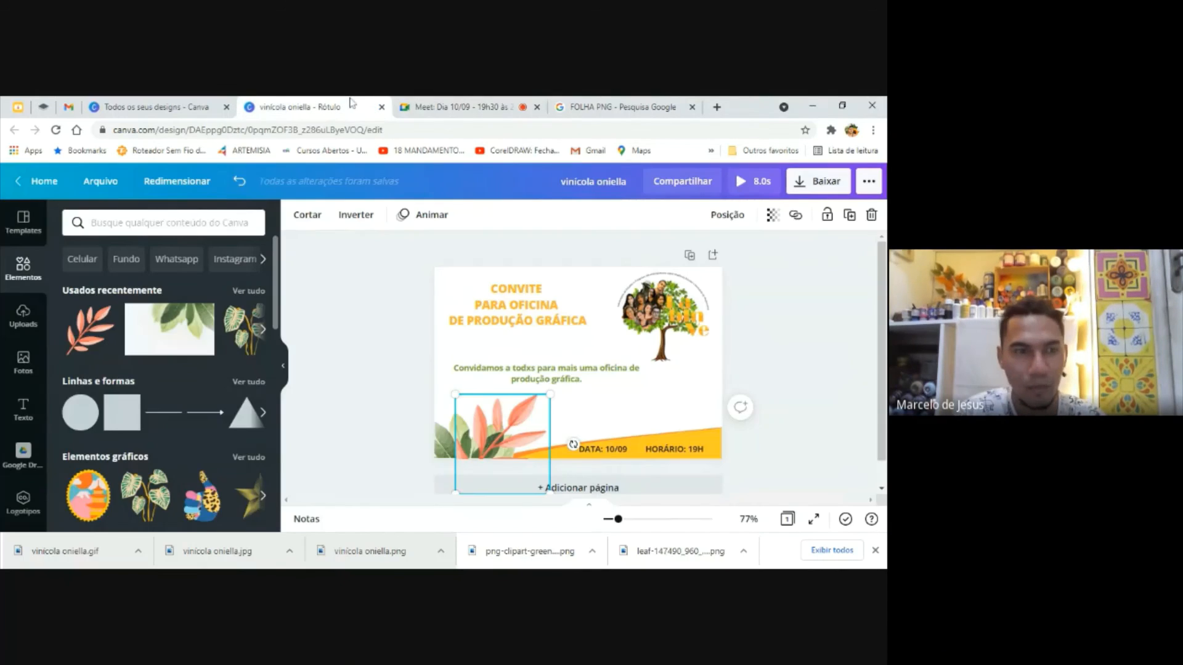
pyautogui.click(31, 377)
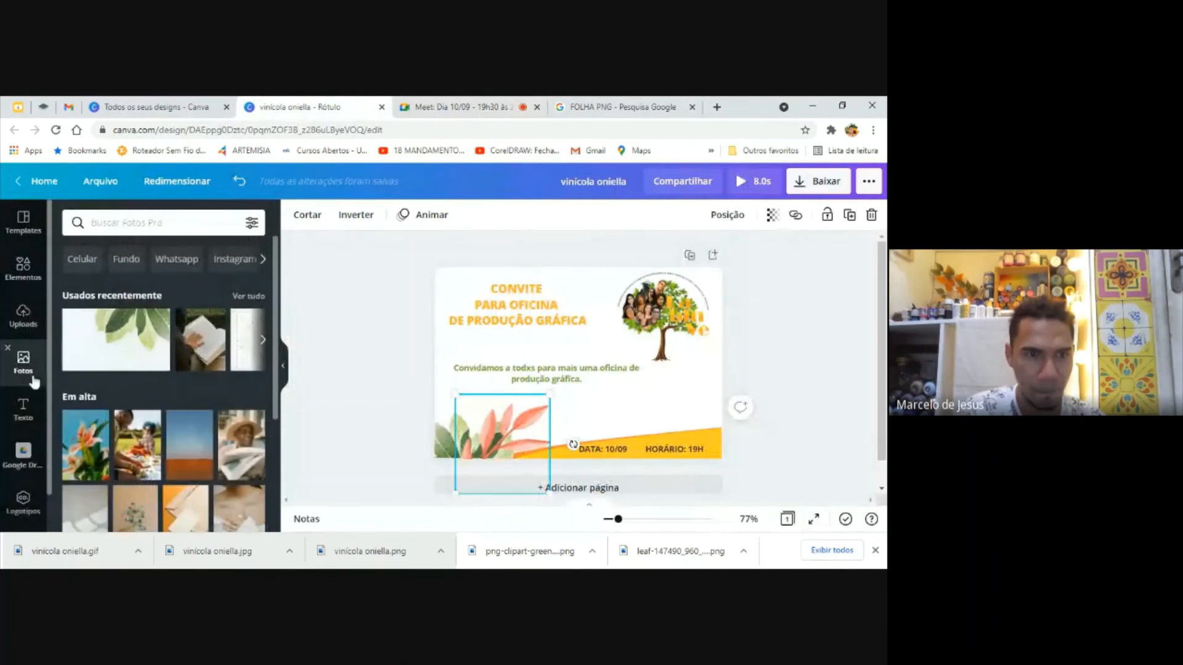
pyautogui.click(23, 416)
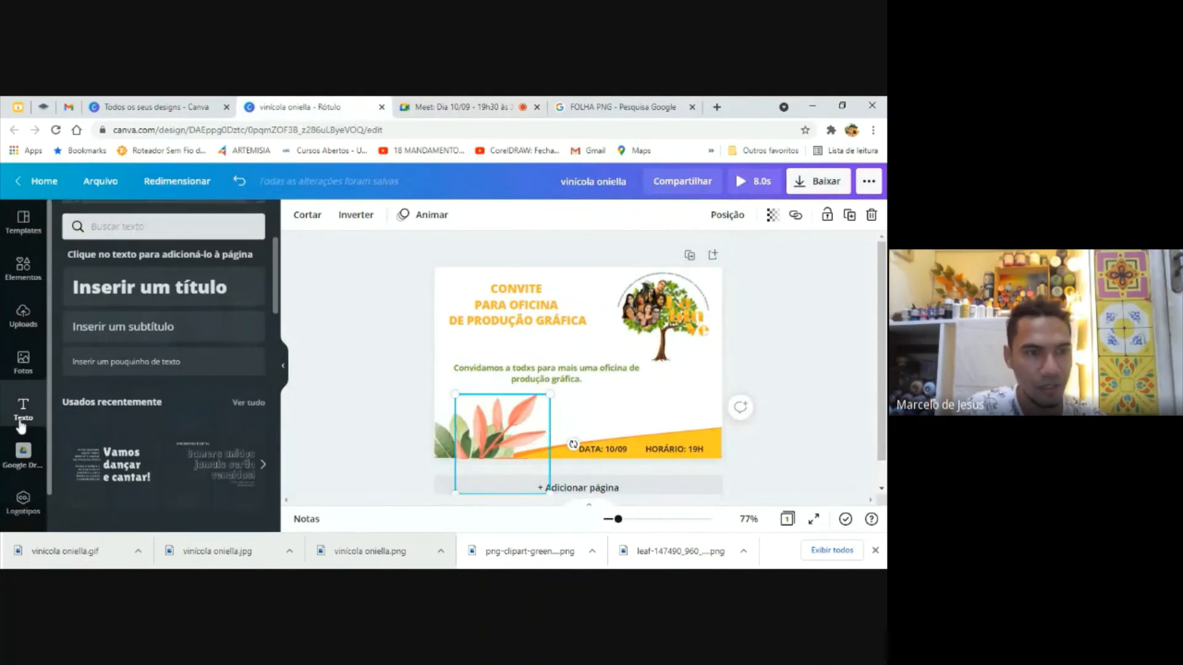
pyautogui.click(23, 316)
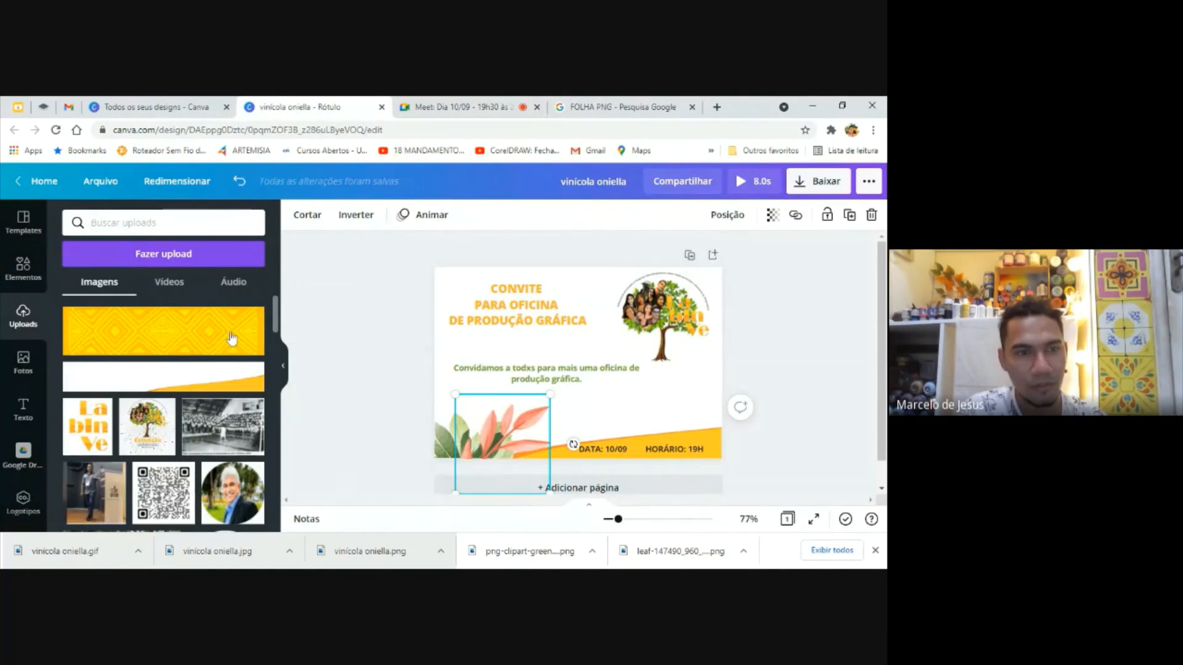
pyautogui.click(166, 283)
pyautogui.click(234, 283)
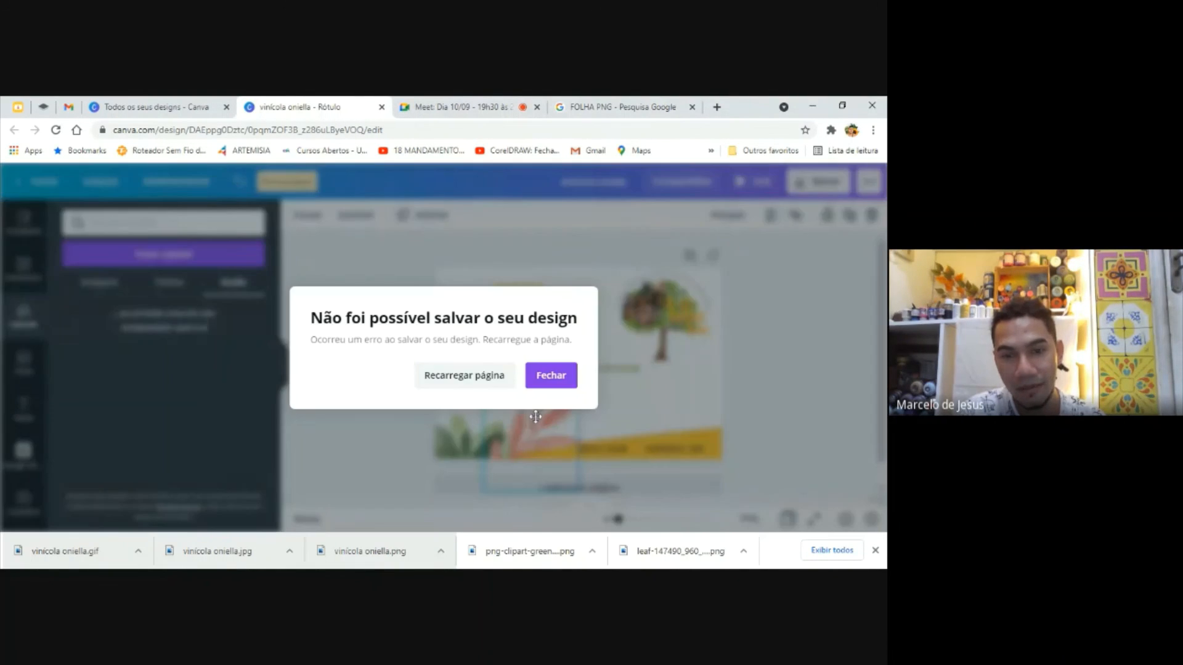
pyautogui.click(557, 382)
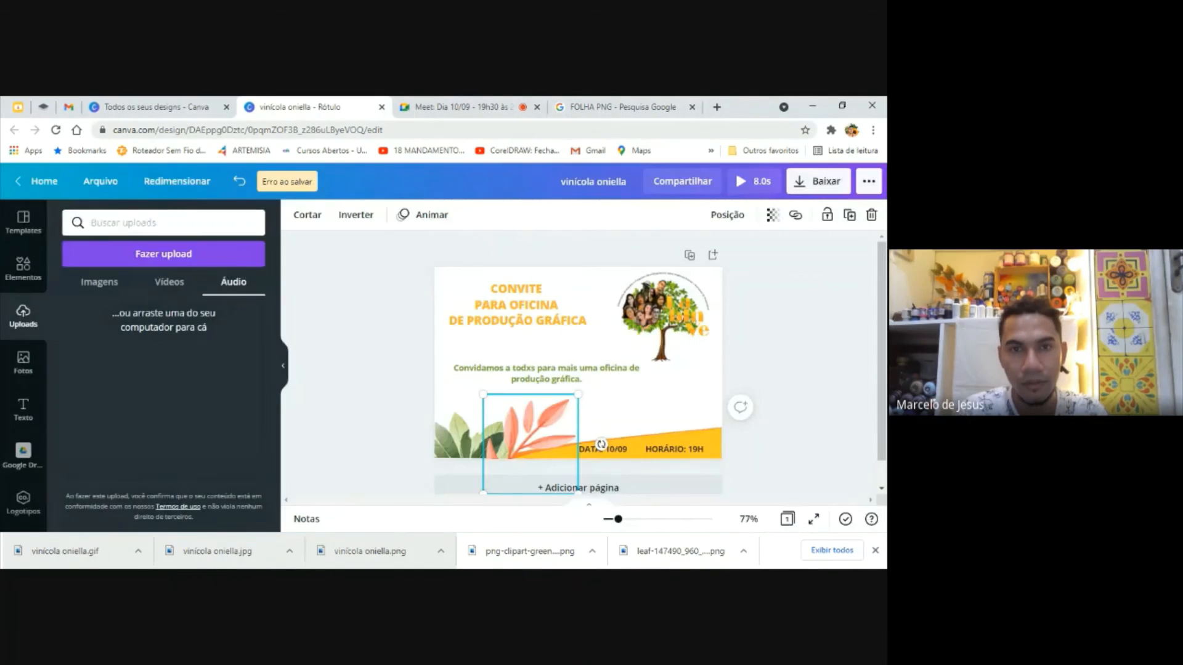
# Return to the Google Meet call and mute the microphone while a participant speaks, unmuting it to reply
pyautogui.click(481, 105)
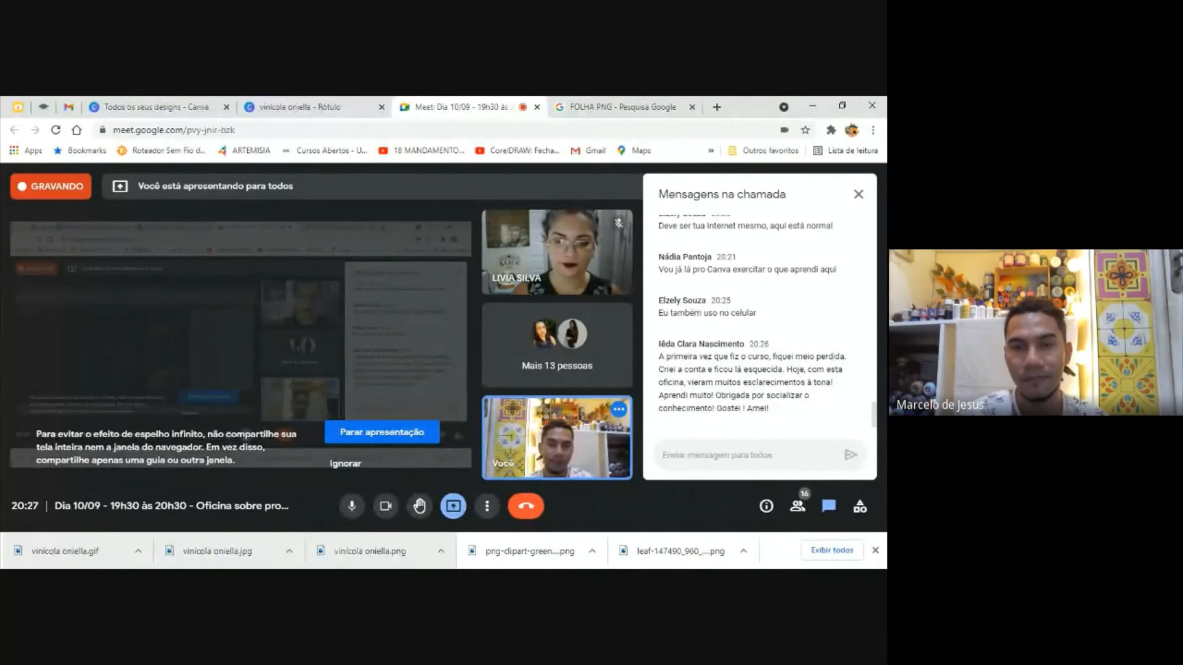
pyautogui.click(359, 515)
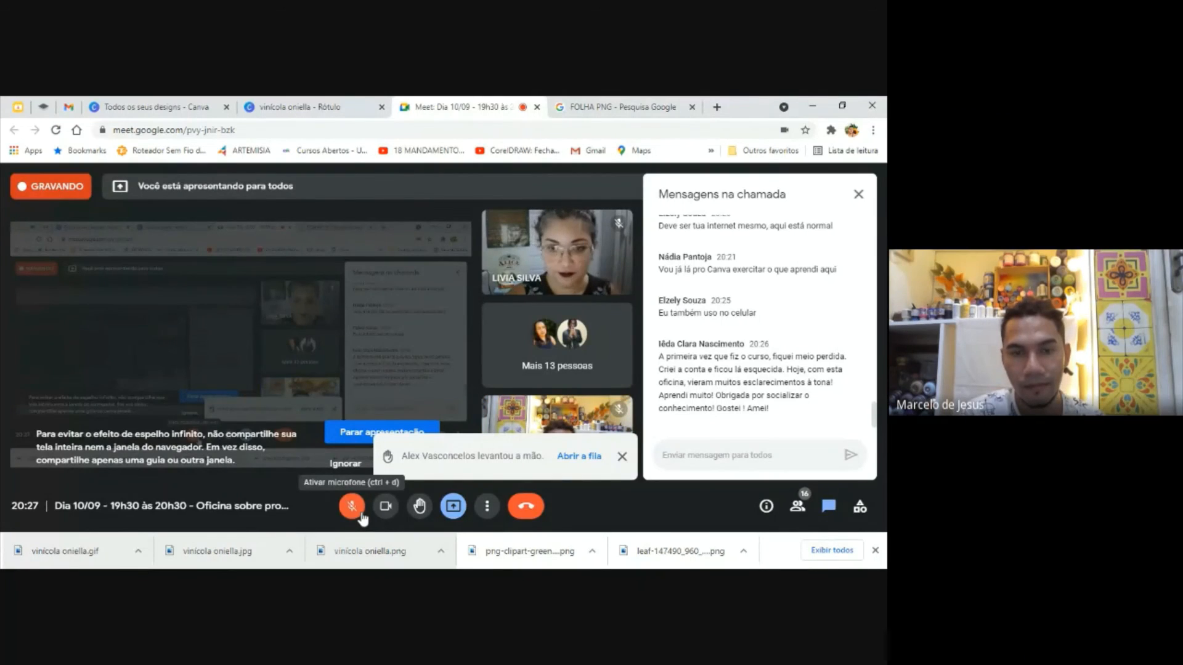
pyautogui.click(360, 515)
pyautogui.click(361, 515)
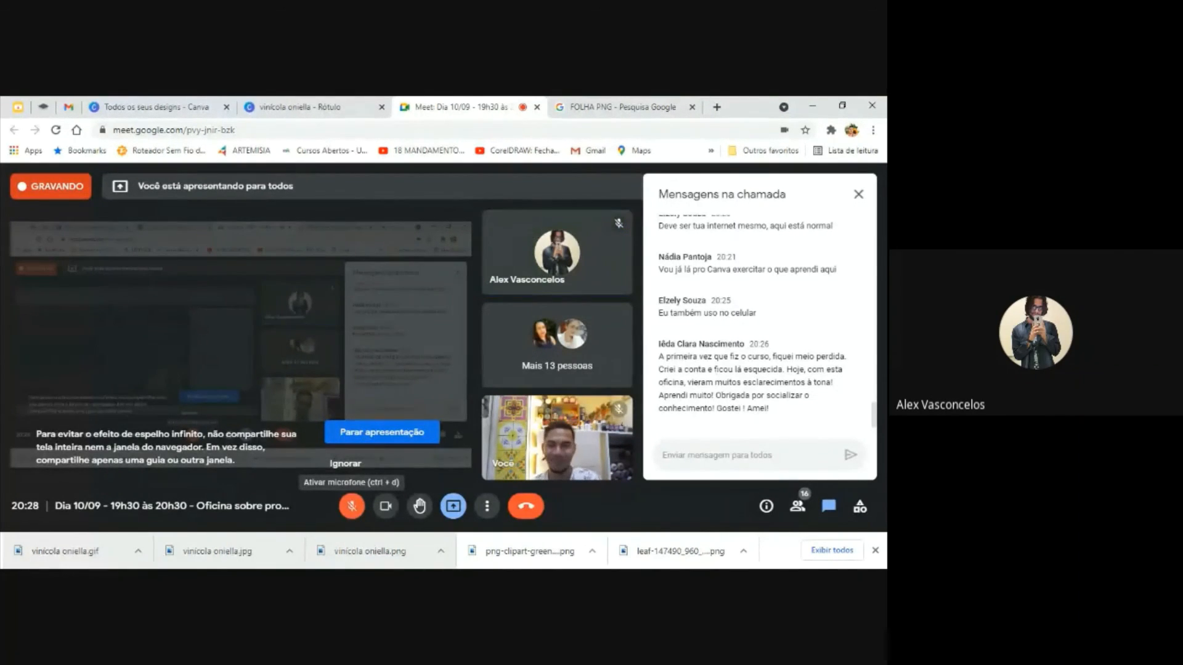
pyautogui.click(361, 516)
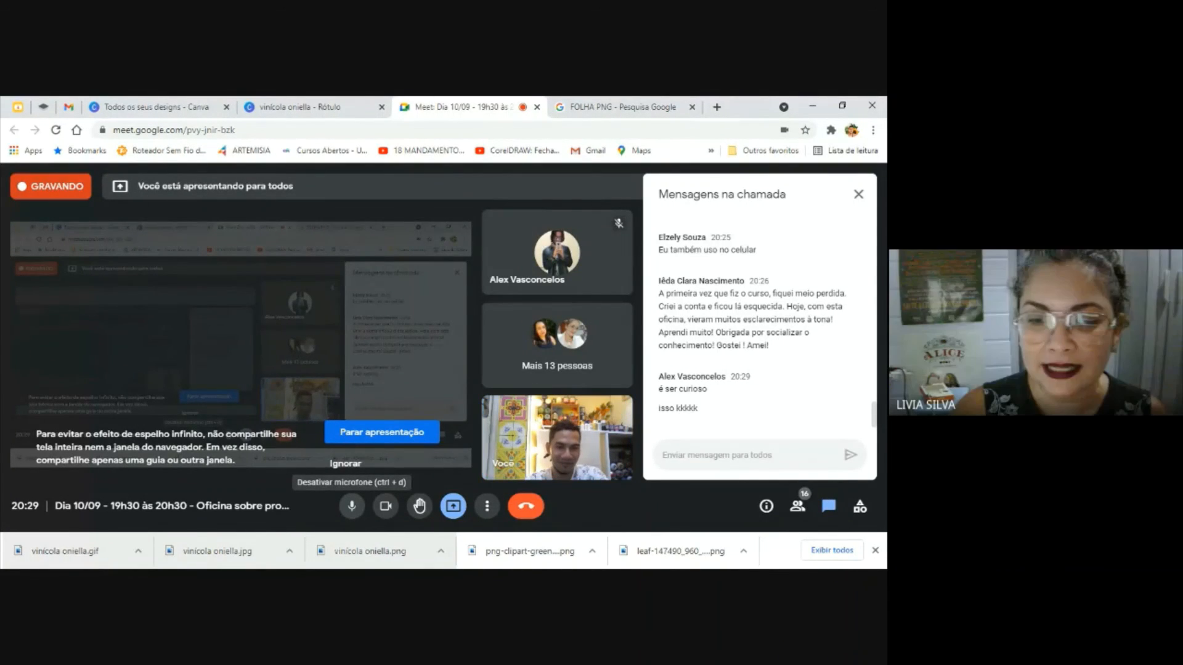
# Mute and unmute the microphone during the closing remarks, and leave the Google Meet call
pyautogui.click(361, 515)
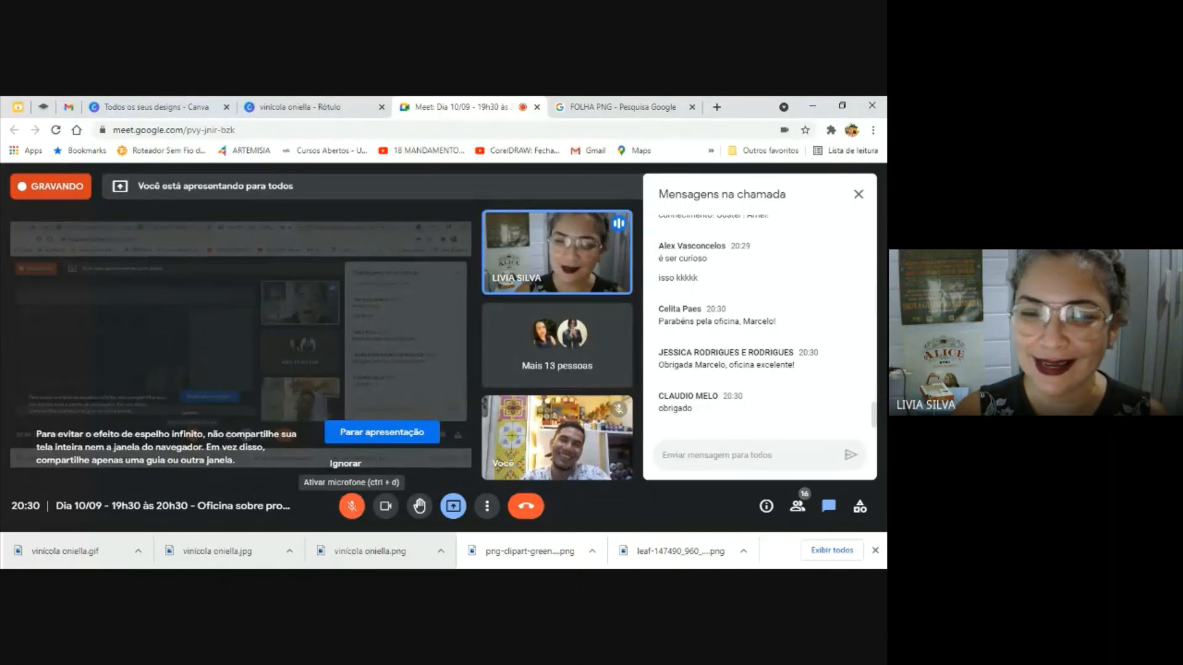
pyautogui.click(362, 517)
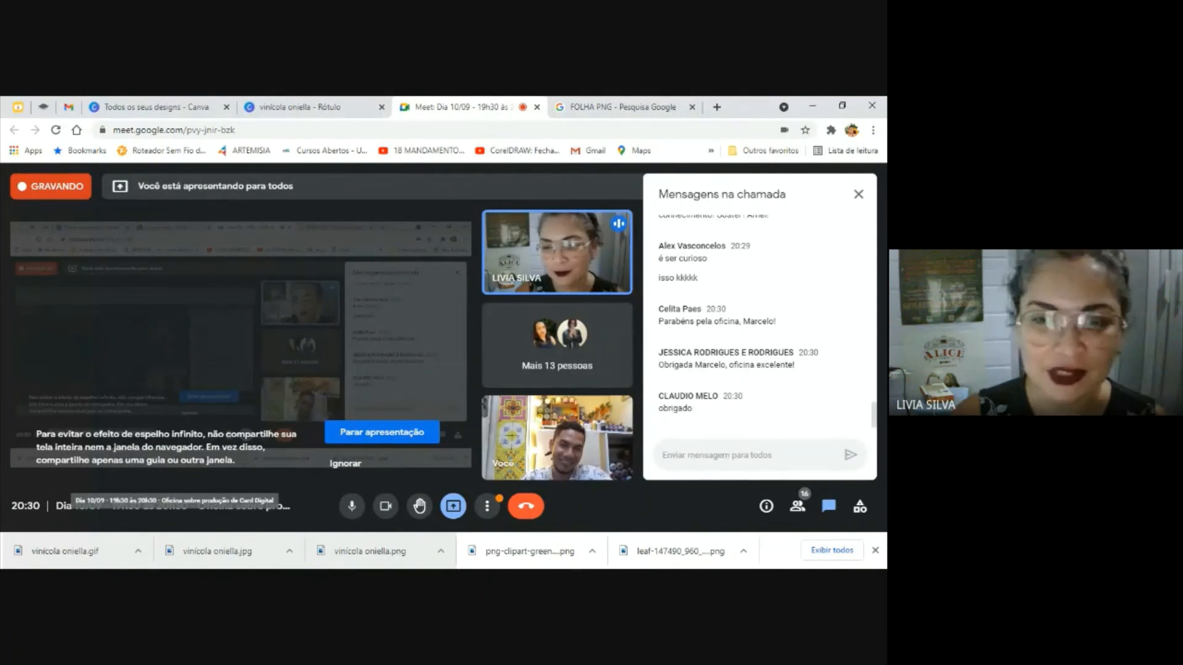
pyautogui.click(351, 506)
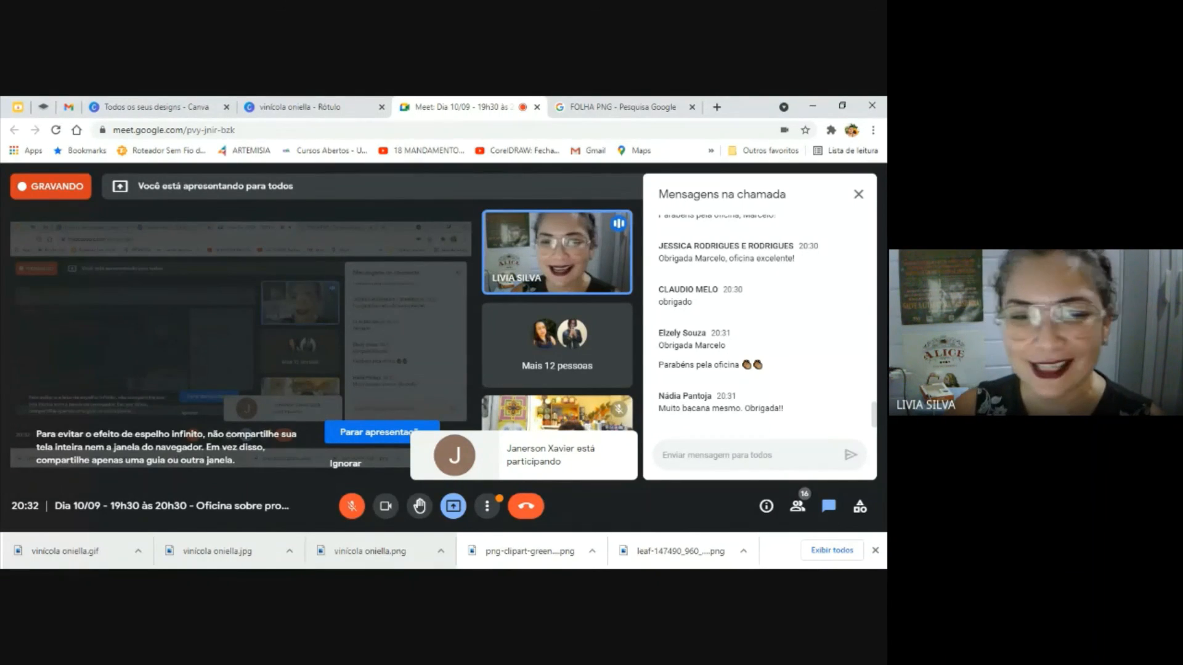
pyautogui.click(352, 506)
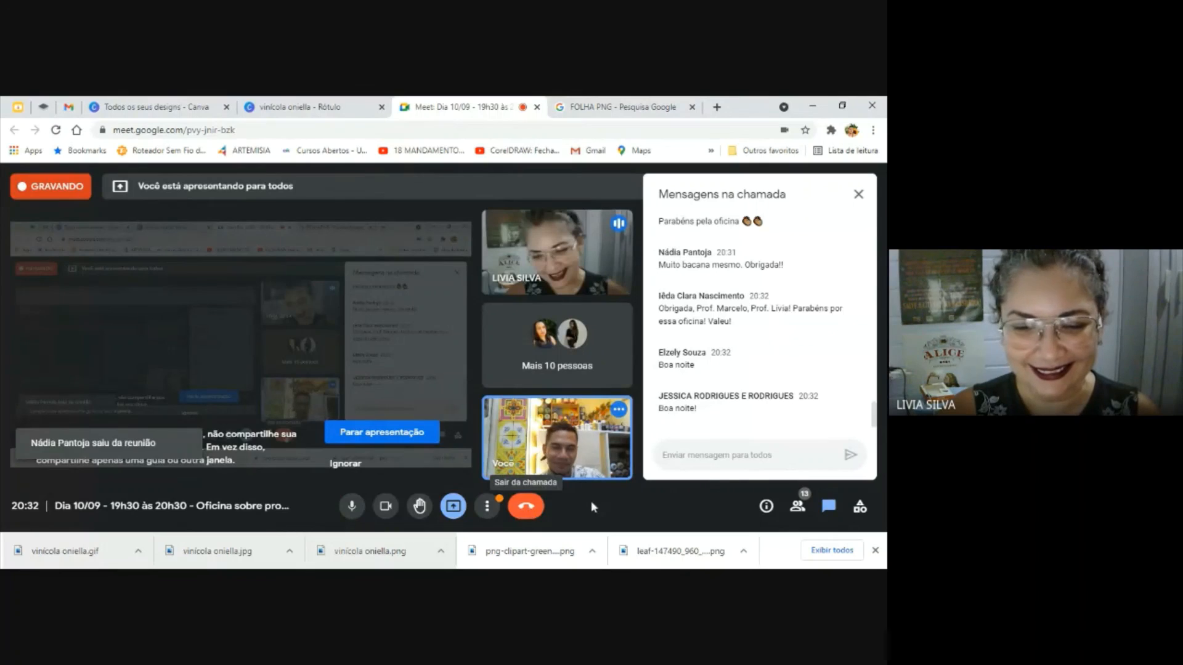
pyautogui.click(531, 514)
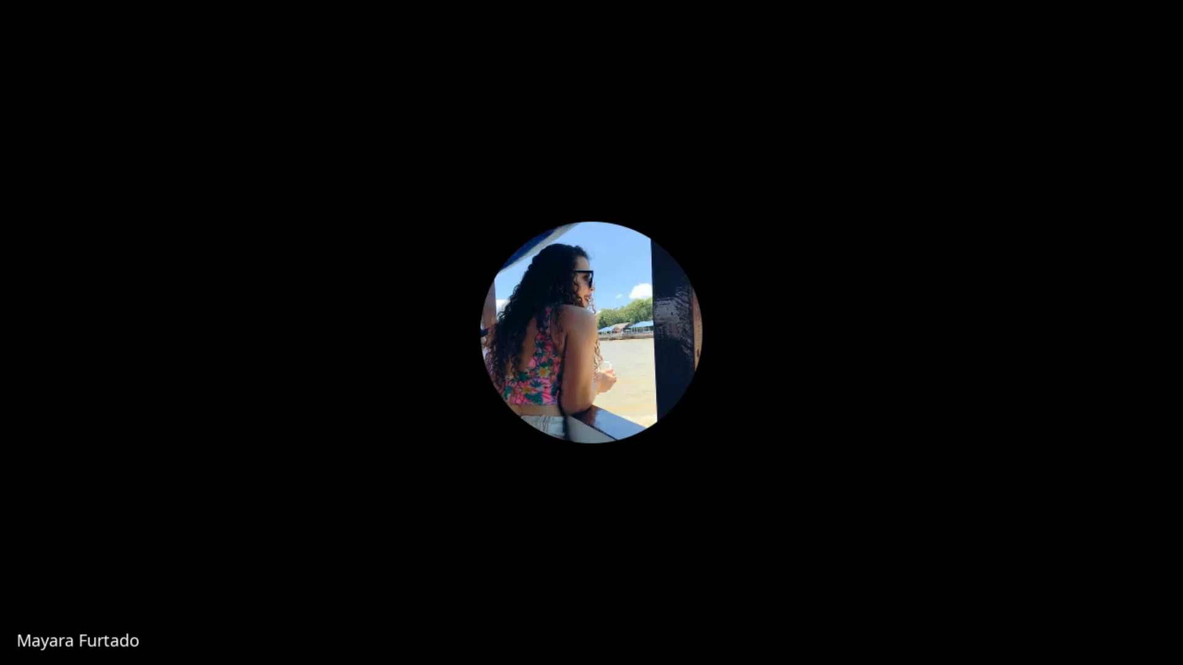